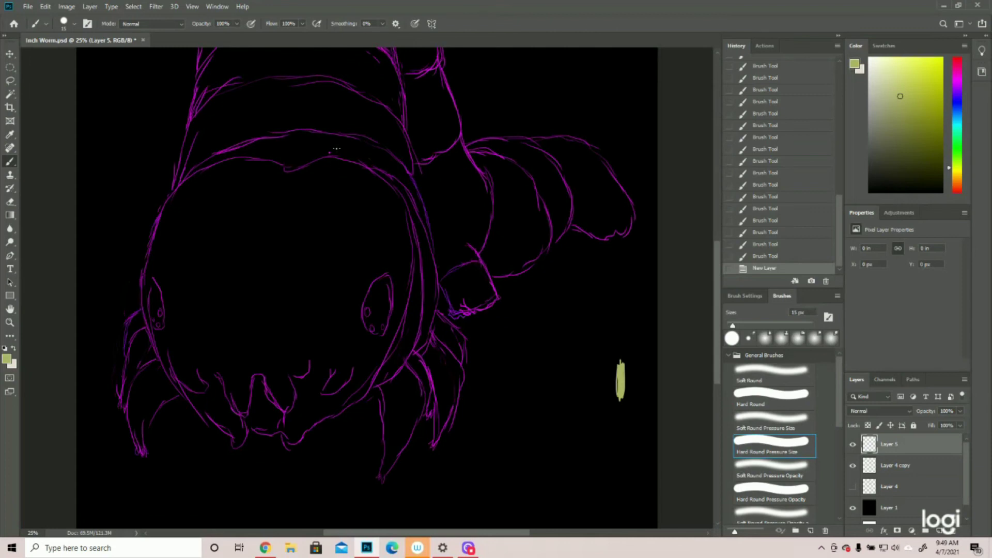
mouse_move(306, 205)
left_mouse_down()
mouse_move(333, 157)
mouse_move(302, 237)
left_mouse_up()
left_click_drag(354, 161, 336, 209)
left_click_drag(346, 161, 326, 228)
left_click_drag(364, 170, 335, 242)
left_click_drag(377, 176, 371, 211)
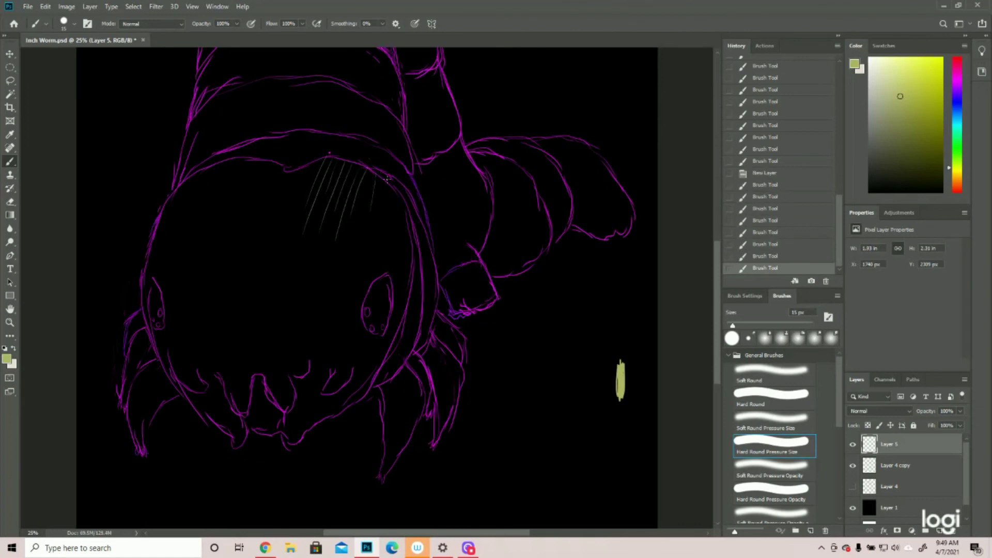
left_click_drag(382, 176, 386, 206)
left_click(755, 162)
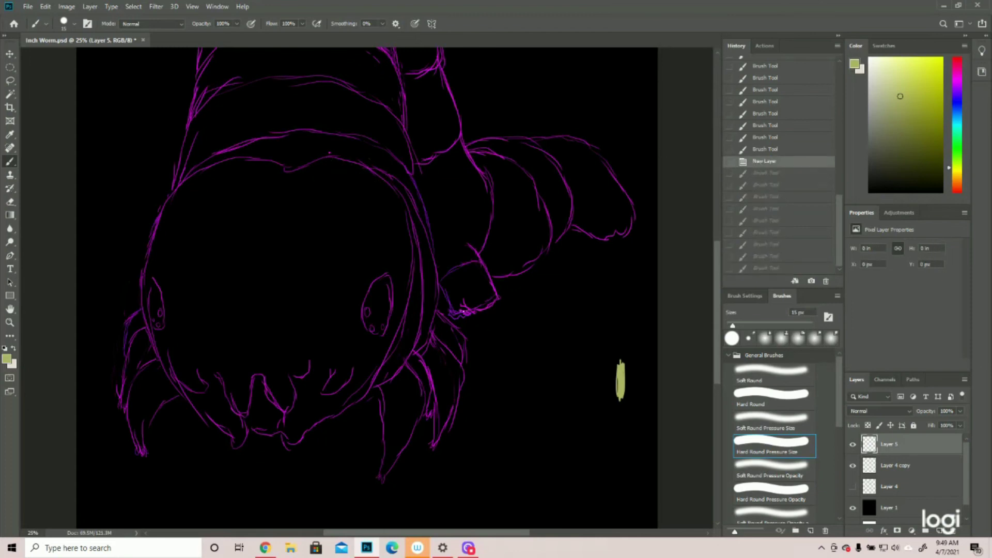
- Draw thin olive-green contour strokes fanning down from the centre notch at the top of the worm's head
mouse_move(287, 171)
left_mouse_down()
mouse_move(280, 218)
mouse_move(292, 178)
mouse_move(284, 213)
mouse_move(310, 227)
left_mouse_up()
left_click_drag(297, 175, 295, 233)
mouse_move(308, 168)
left_mouse_down()
mouse_move(322, 210)
mouse_move(312, 250)
left_mouse_up()
mouse_move(325, 162)
left_mouse_down()
mouse_move(336, 190)
mouse_move(316, 160)
mouse_move(328, 238)
left_mouse_up()
left_click_drag(335, 160, 344, 228)
left_click_drag(357, 164, 365, 189)
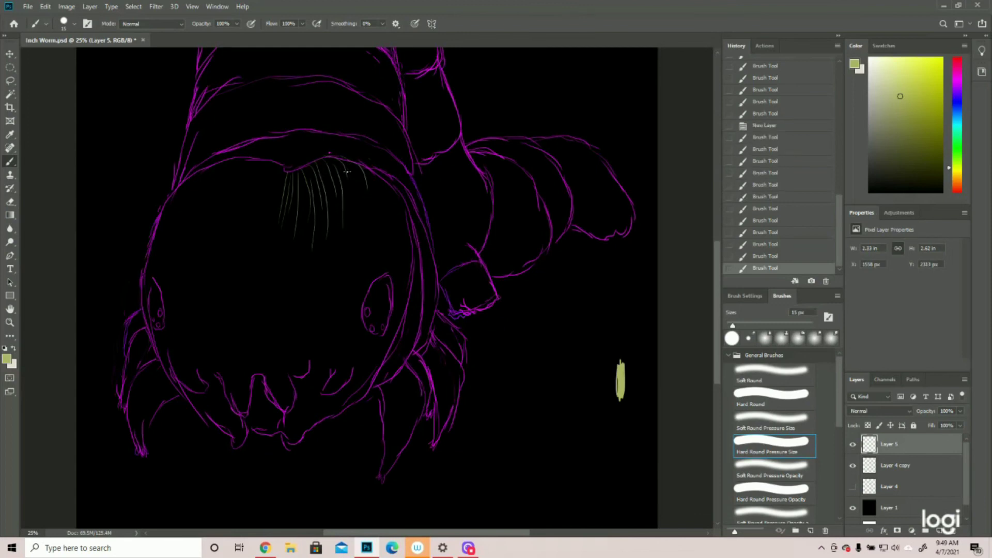
left_click(764, 258)
mouse_move(336, 156)
left_mouse_down()
mouse_move(357, 174)
mouse_move(356, 243)
left_mouse_up()
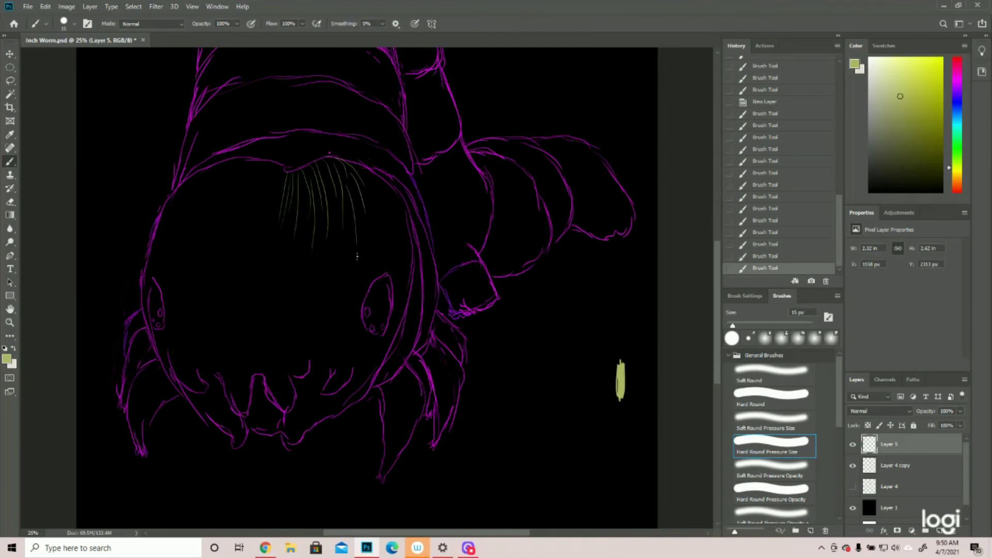
- Continue the thin contour strokes around the head's upper-right curve and down its right edge past the eye
mouse_move(350, 160)
left_mouse_down()
mouse_move(371, 177)
mouse_move(378, 212)
left_mouse_up()
left_click_drag(372, 169, 387, 221)
mouse_move(372, 169)
left_mouse_down()
mouse_move(397, 200)
mouse_move(379, 184)
mouse_move(396, 234)
left_mouse_up()
mouse_move(395, 186)
left_mouse_down()
mouse_move(408, 234)
mouse_move(397, 212)
mouse_move(396, 283)
mouse_move(410, 238)
mouse_move(412, 255)
mouse_move(407, 288)
mouse_move(408, 243)
mouse_move(389, 339)
left_mouse_up()
left_click_drag(407, 307, 376, 357)
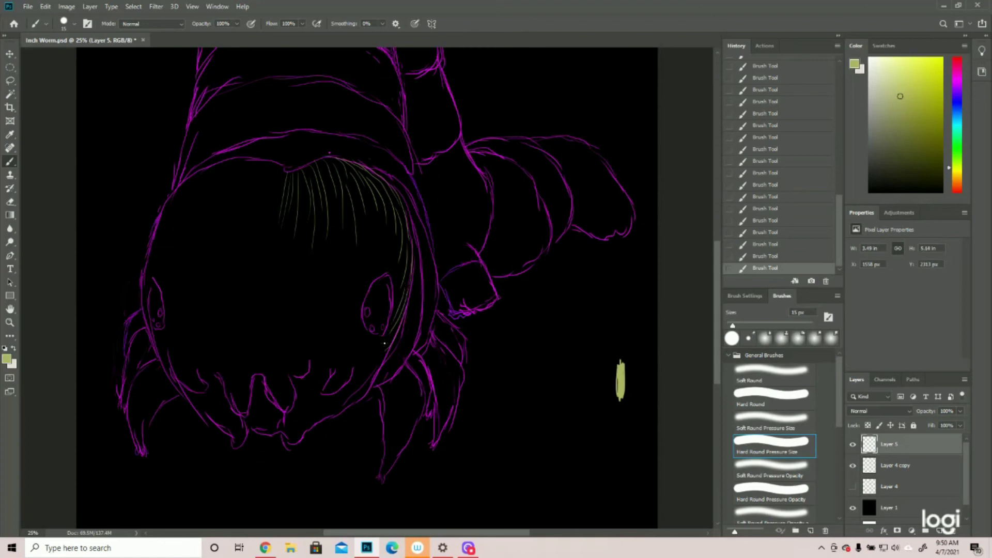
left_click_drag(552, 298, 554, 408)
key("ctrl+z")
key("ctrl+z")
key("ctrl+z")
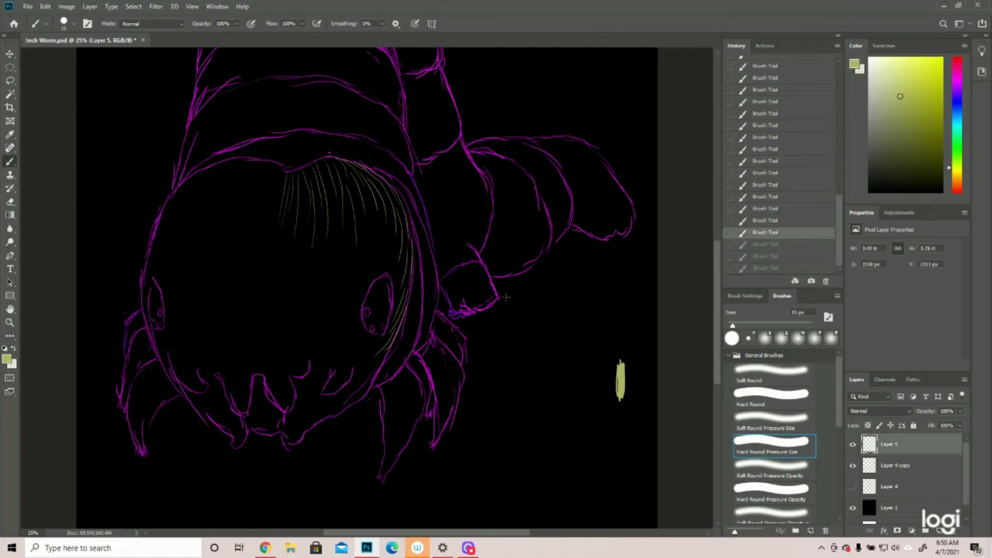
- Add contour strokes along the lower-right jaw and fan more from the top notch down the head's left edge
mouse_move(391, 343)
left_mouse_down()
mouse_move(342, 407)
mouse_move(320, 415)
left_mouse_up()
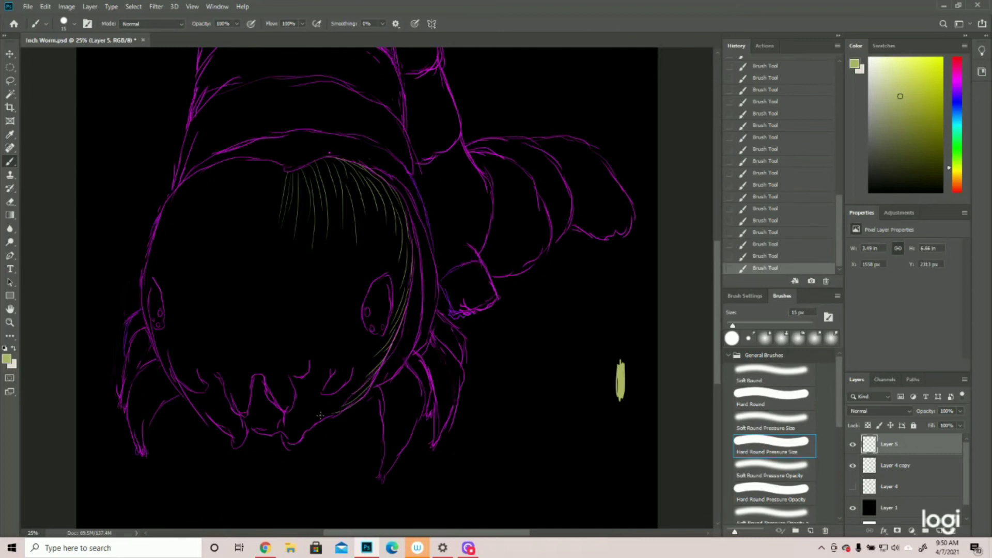
left_click_drag(283, 171, 262, 235)
left_click_drag(272, 166, 243, 197)
mouse_move(248, 159)
left_mouse_down()
mouse_move(219, 184)
mouse_move(251, 161)
mouse_move(223, 217)
left_mouse_up()
mouse_move(234, 159)
left_mouse_down()
mouse_move(198, 182)
mouse_move(195, 216)
left_mouse_up()
mouse_move(207, 170)
left_mouse_down()
mouse_move(174, 200)
mouse_move(176, 250)
left_mouse_up()
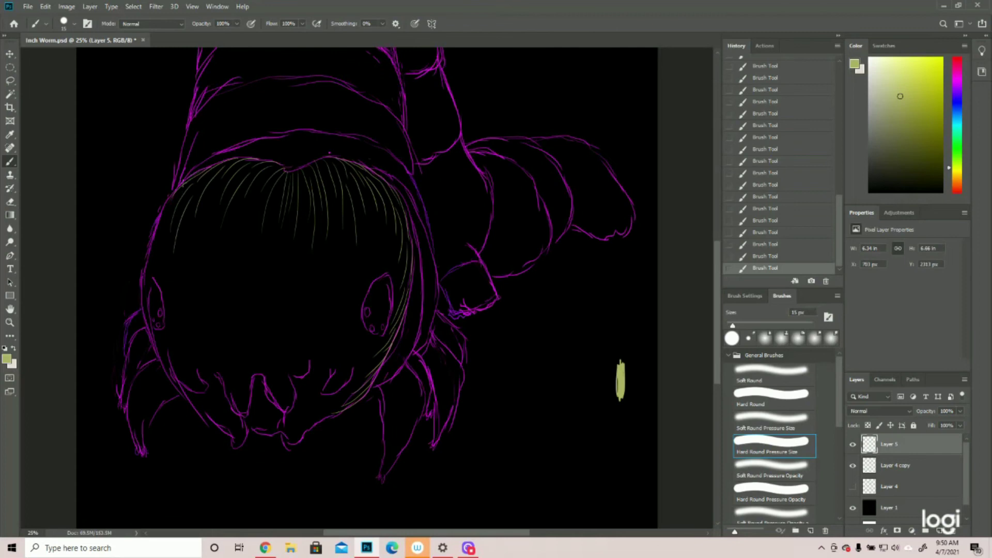
mouse_move(179, 190)
left_mouse_down()
mouse_move(158, 222)
mouse_move(158, 256)
left_mouse_up()
left_click_drag(160, 222, 144, 285)
left_click_drag(153, 243, 145, 324)
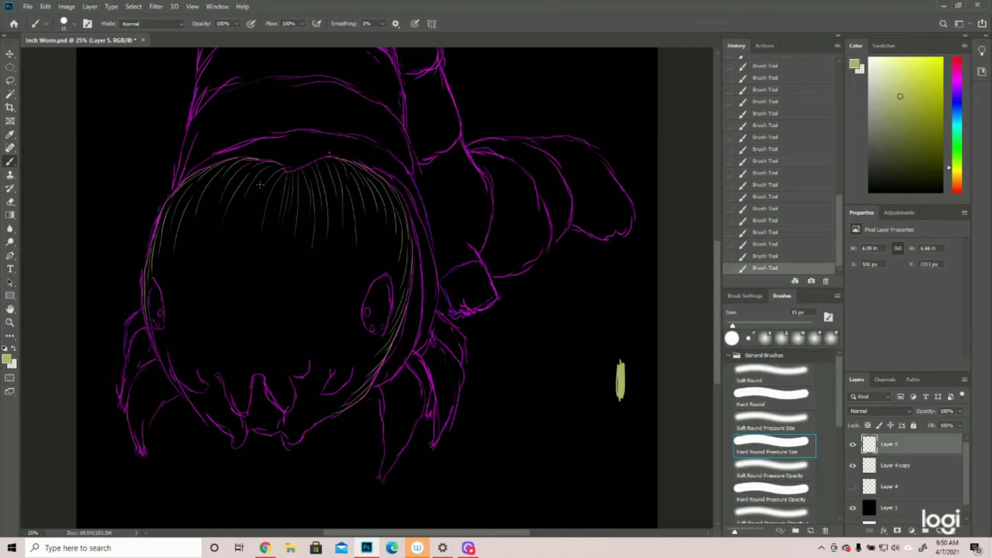
- Draw a second row of long strokes below the first across the middle of the forehead
left_click_drag(259, 210, 250, 272)
left_click_drag(277, 197, 266, 258)
left_click_drag(291, 221, 282, 279)
mouse_move(308, 211)
left_mouse_down()
mouse_move(297, 277)
mouse_move(272, 291)
left_mouse_up()
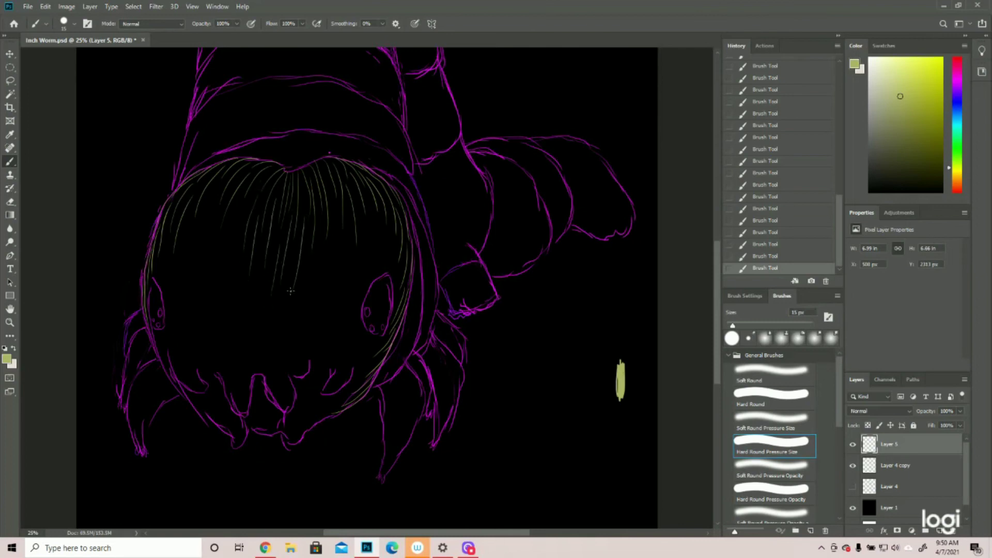
mouse_move(318, 235)
left_mouse_down()
mouse_move(314, 287)
mouse_move(303, 293)
left_mouse_up()
left_click_drag(338, 206, 333, 285)
left_click_drag(329, 251, 319, 311)
- Fill the right side of the forehead with staggered contour strokes reaching down to the right eye
left_click_drag(367, 198, 377, 271)
left_click_drag(391, 214, 381, 277)
mouse_move(394, 237)
left_mouse_down()
mouse_move(385, 283)
mouse_move(395, 287)
left_mouse_up()
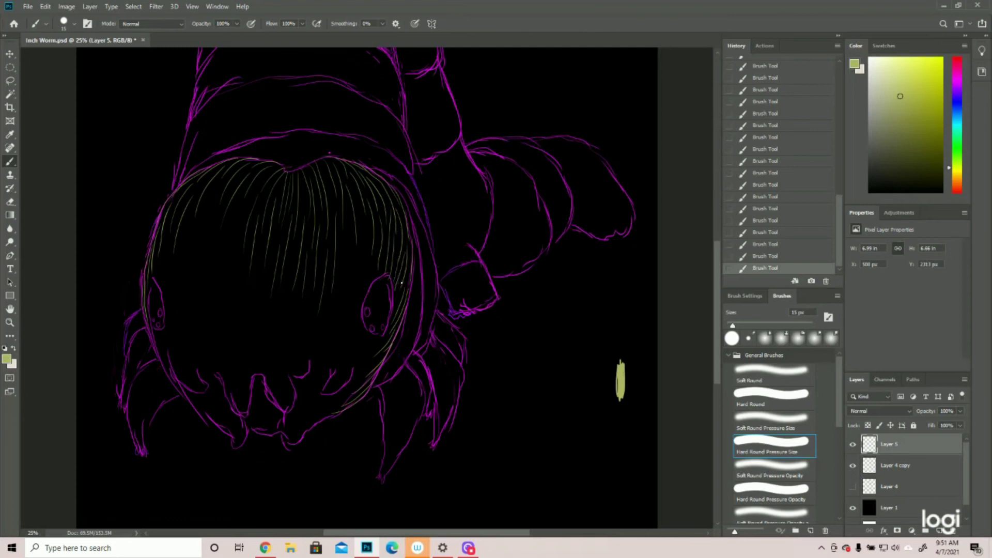
left_click_drag(363, 221, 363, 279)
left_click_drag(374, 246, 367, 285)
left_click_drag(351, 221, 344, 328)
left_click_drag(343, 265, 331, 323)
left_click_drag(360, 272, 349, 330)
left_click_drag(363, 289, 354, 331)
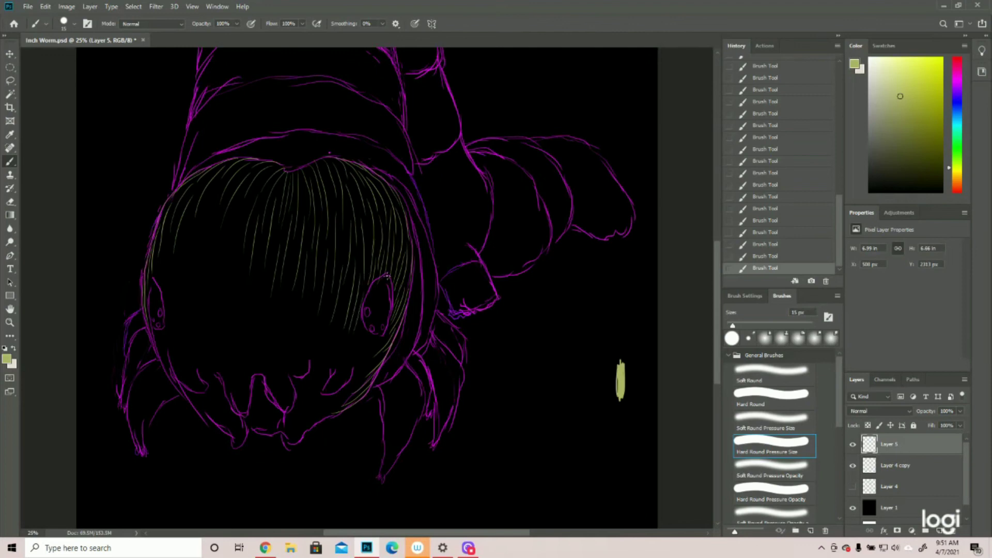
- Hatch the inside of the right eye with fine strokes and check the result with Layer 4 copy temporarily hidden
left_click_drag(386, 277, 383, 333)
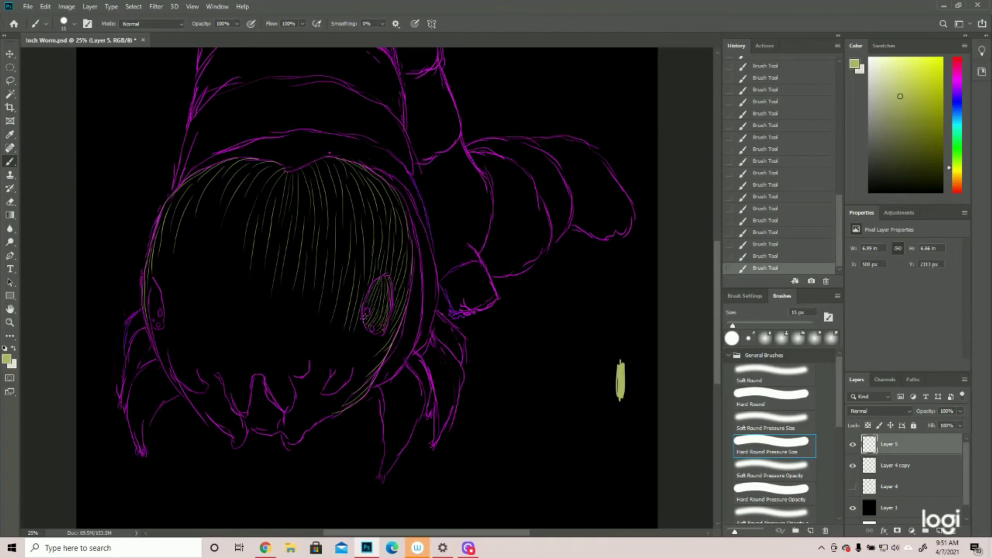
left_click_drag(385, 292, 379, 314)
left_click(853, 466)
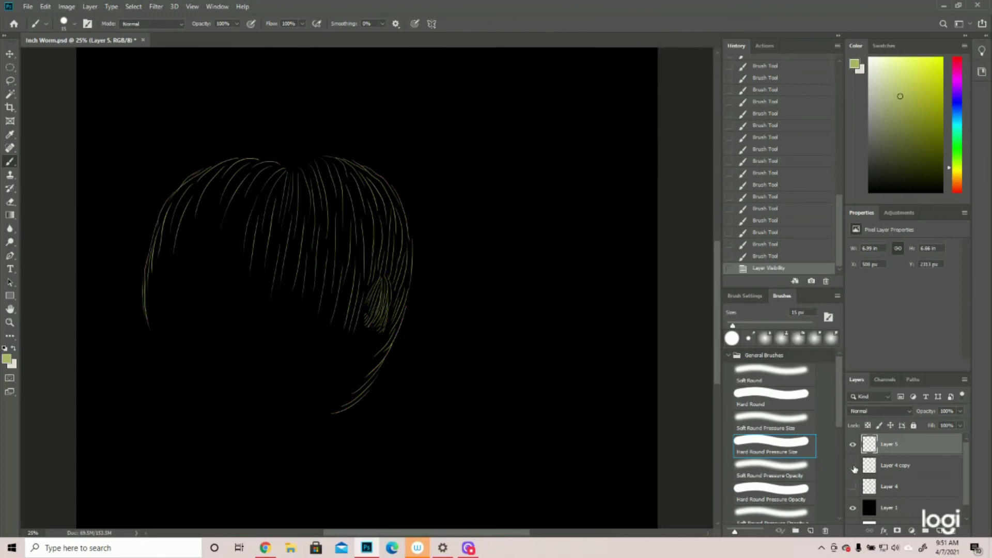
left_click(853, 466)
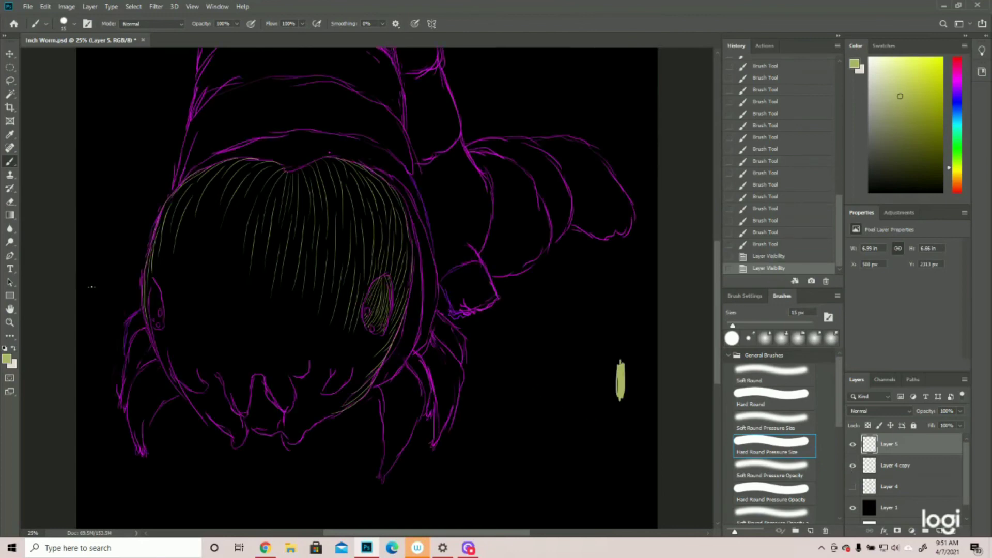
- Draw contour strokes down the left side of the head, past the left eye to the cheek below it
left_click_drag(173, 219, 161, 293)
left_click_drag(163, 251, 204, 229)
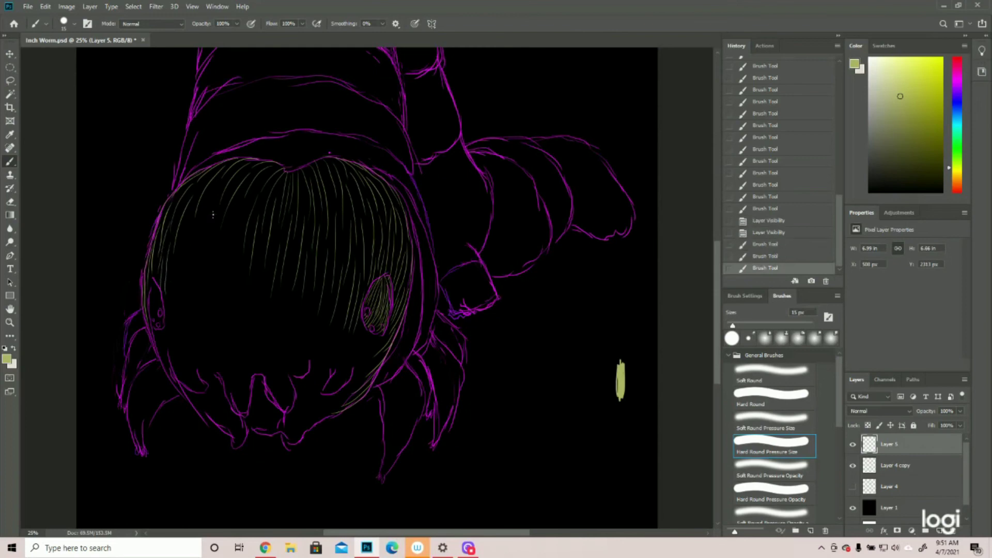
left_click_drag(218, 185, 195, 258)
left_click_drag(218, 212, 201, 288)
left_click_drag(187, 242, 163, 326)
left_click_drag(164, 290, 159, 358)
left_click_drag(154, 323, 164, 367)
left_click_drag(159, 328, 167, 357)
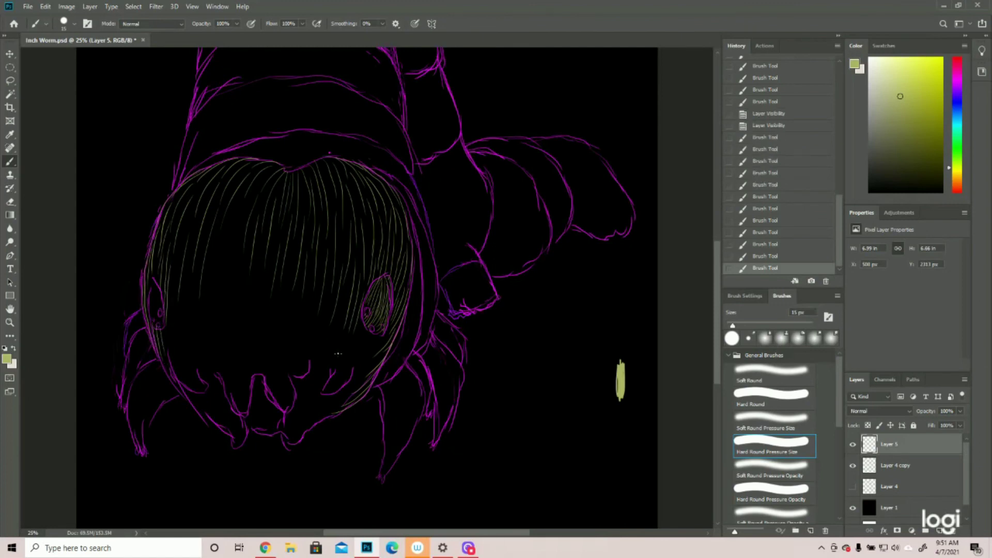
- Add curved strokes beneath the right eye and along the inner side of the left eye down to the cheek
left_click_drag(365, 318, 353, 368)
left_click_drag(387, 328, 362, 376)
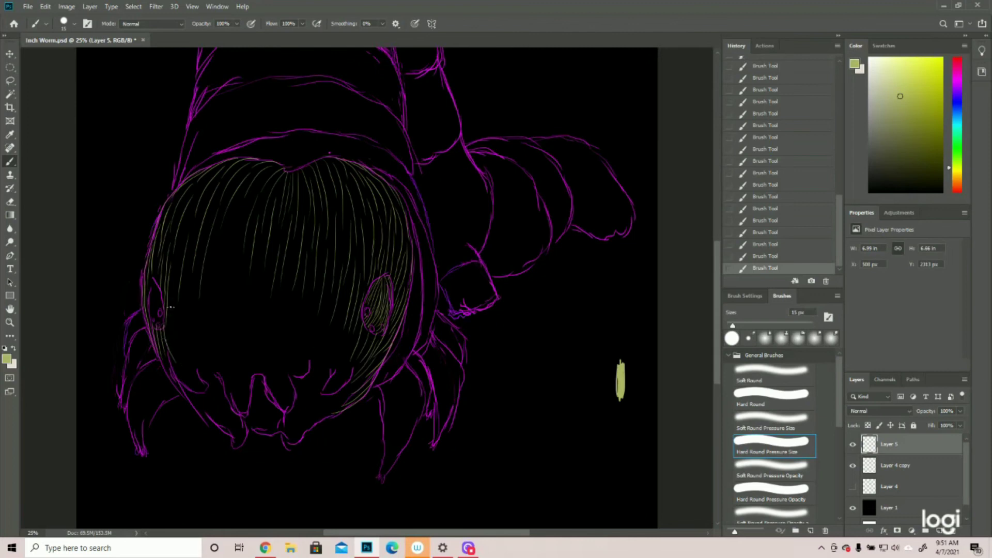
left_click_drag(171, 300, 180, 356)
left_click_drag(171, 322, 188, 380)
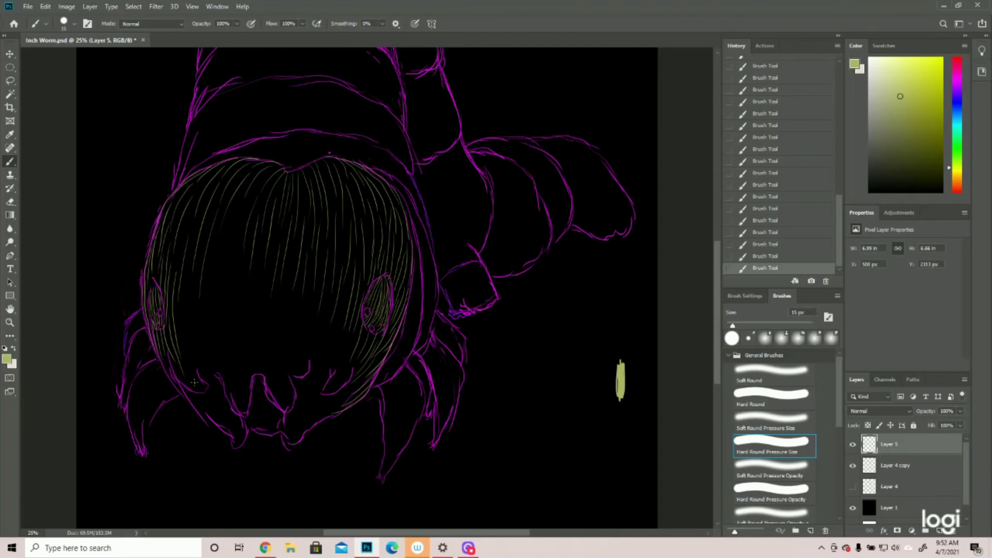
- Extend the contour strokes down the centre of the face to just above the mouthparts
left_click_drag(244, 204, 224, 271)
mouse_move(227, 232)
left_mouse_down()
mouse_move(209, 311)
mouse_move(227, 326)
left_mouse_up()
left_click_drag(266, 241, 249, 328)
mouse_move(243, 275)
left_mouse_down()
mouse_move(233, 328)
mouse_move(255, 344)
left_mouse_up()
left_click_drag(289, 274, 271, 351)
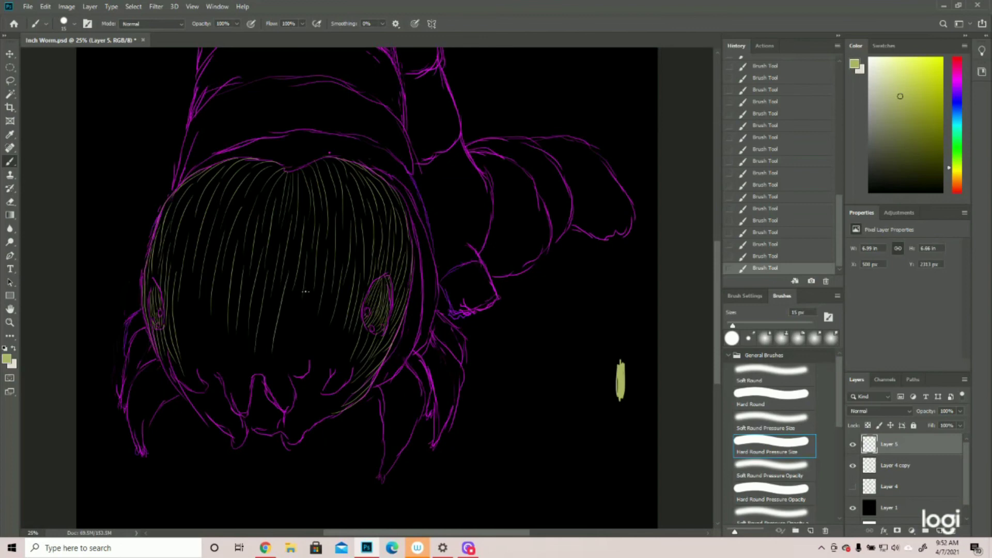
mouse_move(311, 286)
left_mouse_down()
mouse_move(301, 333)
mouse_move(316, 341)
left_mouse_up()
left_click_drag(346, 298, 337, 375)
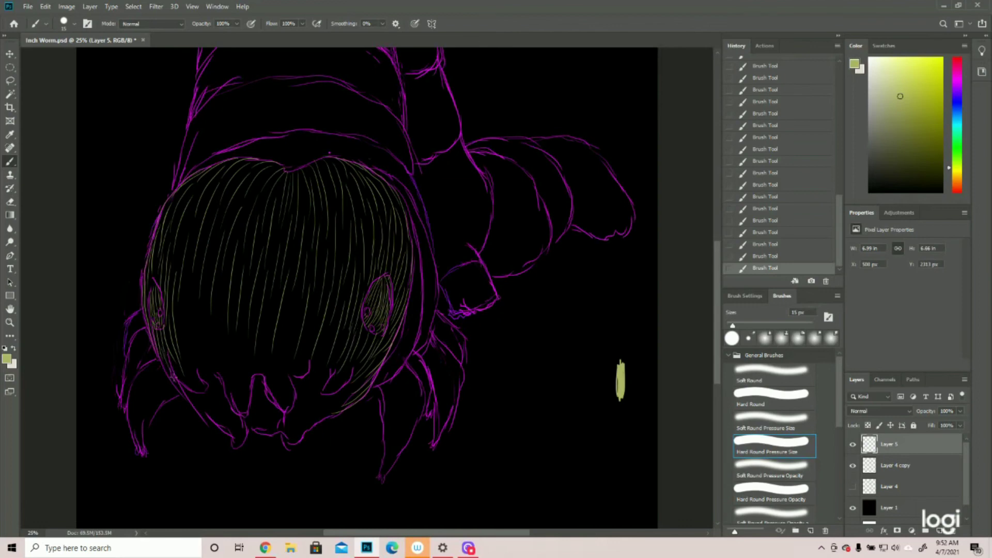
- Fill the lower-left cheek with strokes running down to the small fold beside the left mouthpart
left_click_drag(193, 274, 188, 335)
left_click_drag(194, 296, 186, 389)
left_click_drag(188, 354, 201, 388)
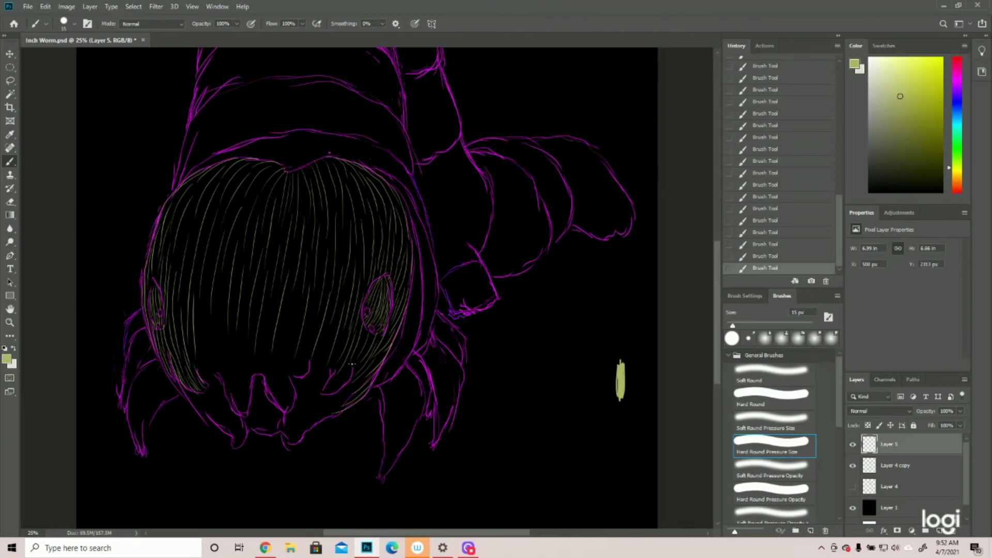
- Stroke the fold on the lower-right cheek and shade the right jaw with lines converging at its tip
left_click_drag(352, 366, 343, 382)
left_click_drag(338, 376, 327, 391)
mouse_move(336, 319)
left_mouse_down()
mouse_move(313, 372)
mouse_move(339, 396)
mouse_move(294, 436)
left_mouse_up()
left_click_drag(317, 424, 302, 440)
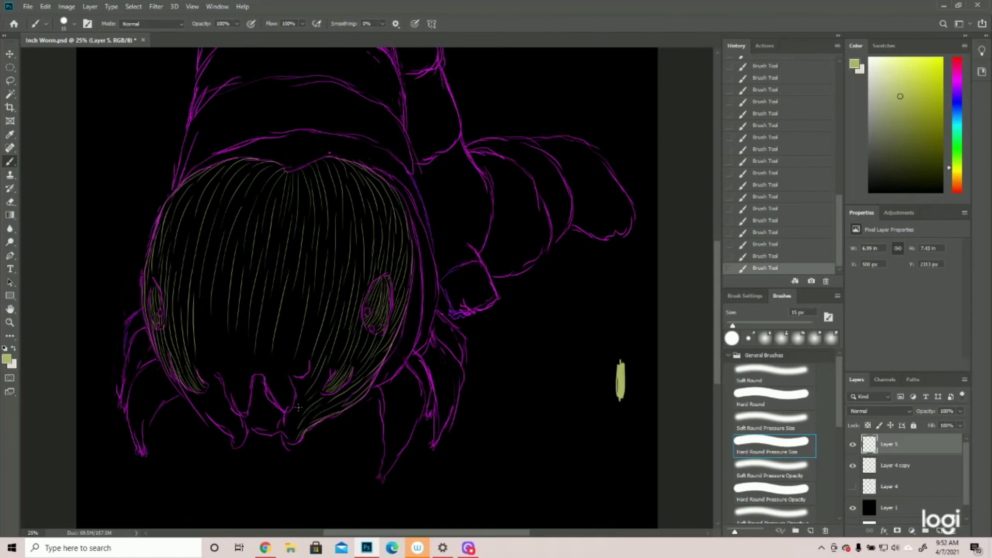
mouse_move(296, 421)
left_mouse_down()
mouse_move(293, 443)
mouse_move(287, 437)
left_mouse_up()
left_click_drag(313, 388, 295, 429)
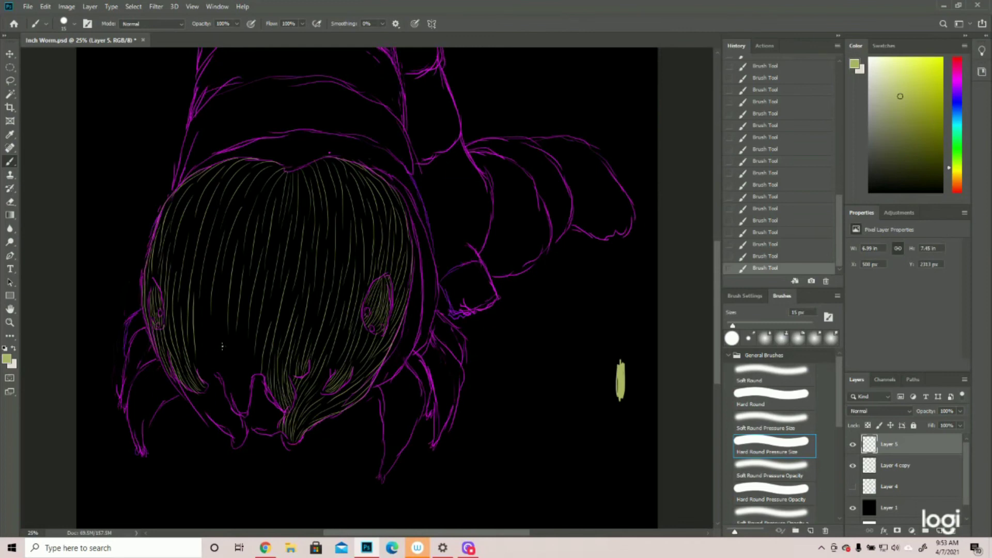
- Draw strokes down the lower-left face that converge toward the left mouthpart beside the central gap
mouse_move(201, 290)
left_mouse_down()
mouse_move(200, 338)
mouse_move(228, 373)
mouse_move(216, 375)
left_mouse_up()
mouse_move(245, 310)
left_mouse_down()
mouse_move(241, 381)
mouse_move(258, 378)
left_mouse_up()
left_click_drag(246, 345, 248, 411)
left_click_drag(231, 364, 238, 400)
left_click_drag(215, 334, 242, 413)
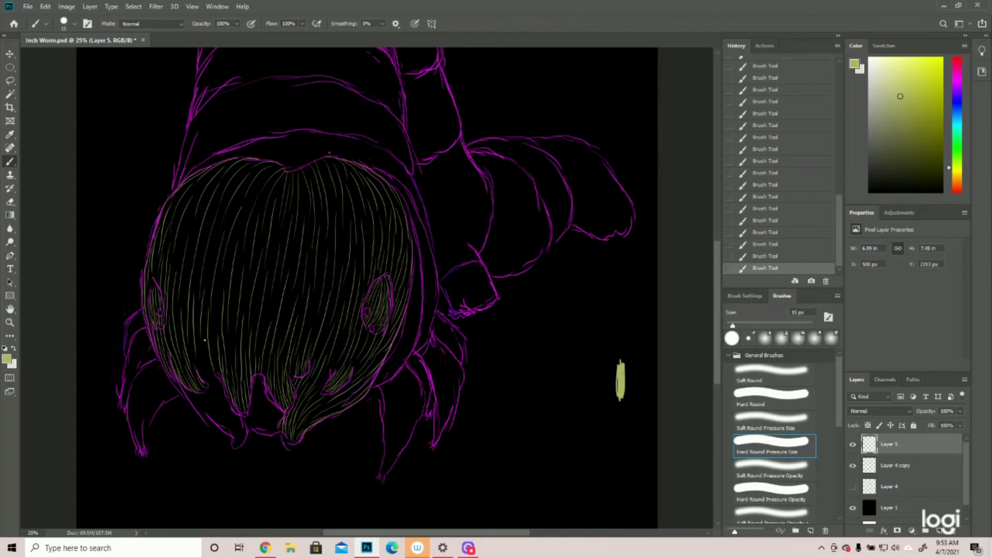
- Fill the outer left jaw with contour strokes curving down to its pointed tip
left_click_drag(205, 325, 204, 370)
mouse_move(169, 375)
left_mouse_down()
mouse_move(191, 397)
mouse_move(172, 377)
mouse_move(209, 416)
left_mouse_up()
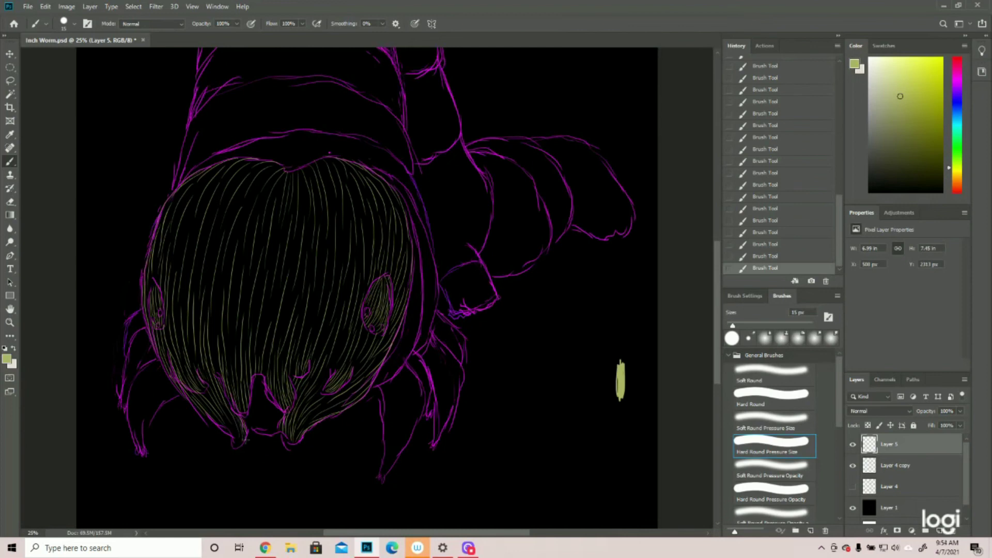
mouse_move(222, 419)
left_mouse_down()
mouse_move(238, 446)
mouse_move(230, 451)
left_mouse_up()
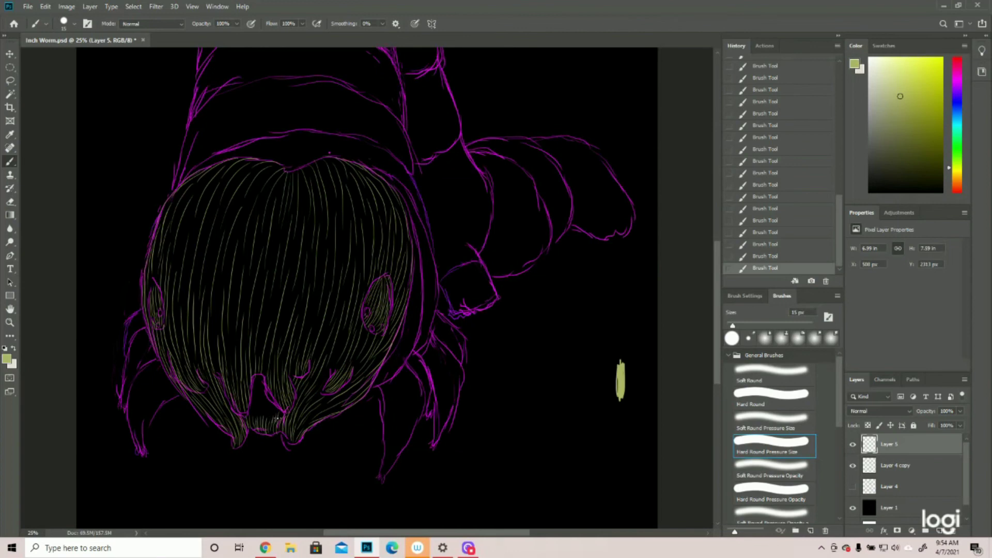
- Hide and reshow the black Layer 1 background to check the linework over the whole head
scroll(250, 412, "down", 4)
left_click(853, 508)
left_click(852, 508)
scroll(255, 421, "up", 3)
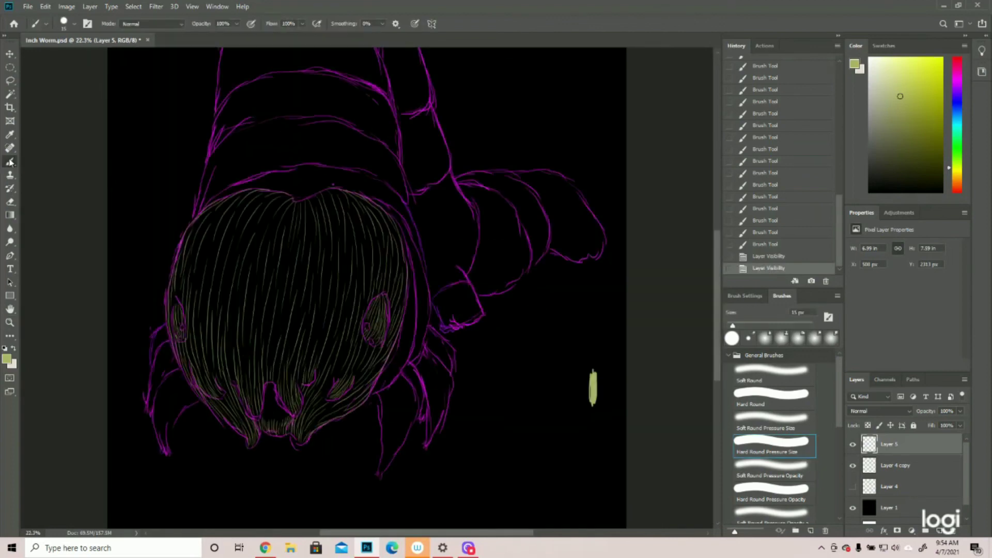
- Touch up the area around the central mouth gap with short strokes and compare with Layer 4 copy temporarily hidden
left_click(248, 410)
left_click(249, 412)
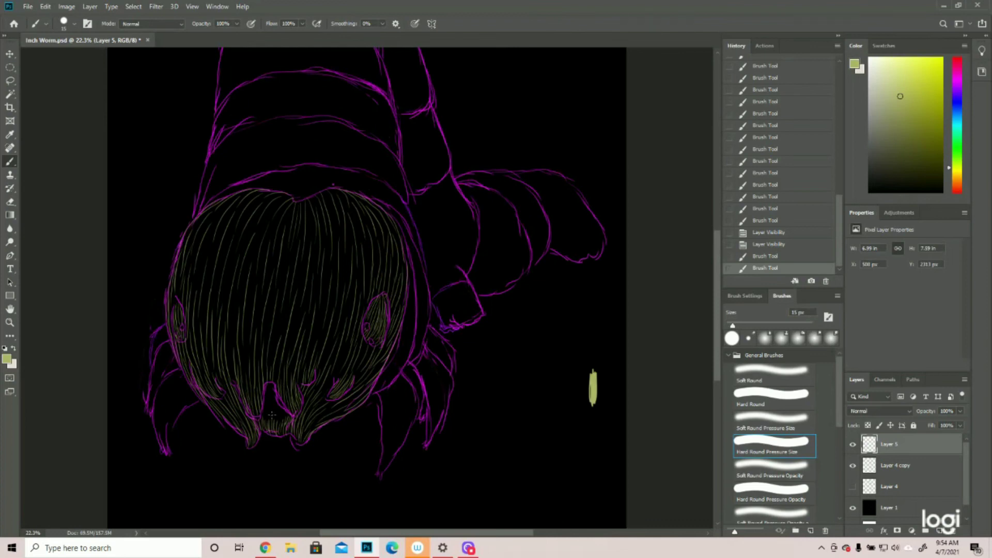
mouse_move(264, 411)
left_mouse_down()
mouse_move(267, 423)
mouse_move(288, 420)
mouse_move(272, 425)
mouse_move(269, 416)
mouse_move(281, 416)
left_mouse_up()
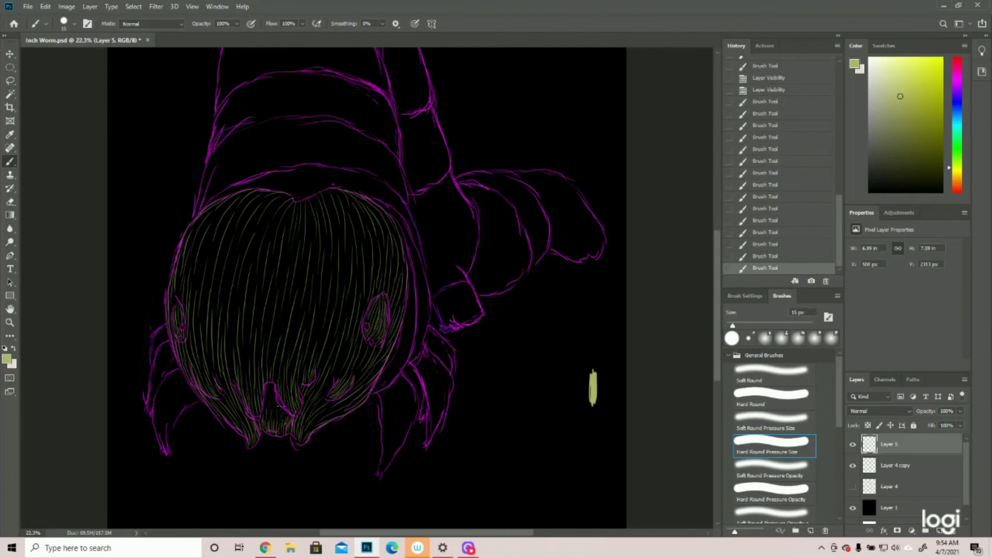
left_click(853, 468)
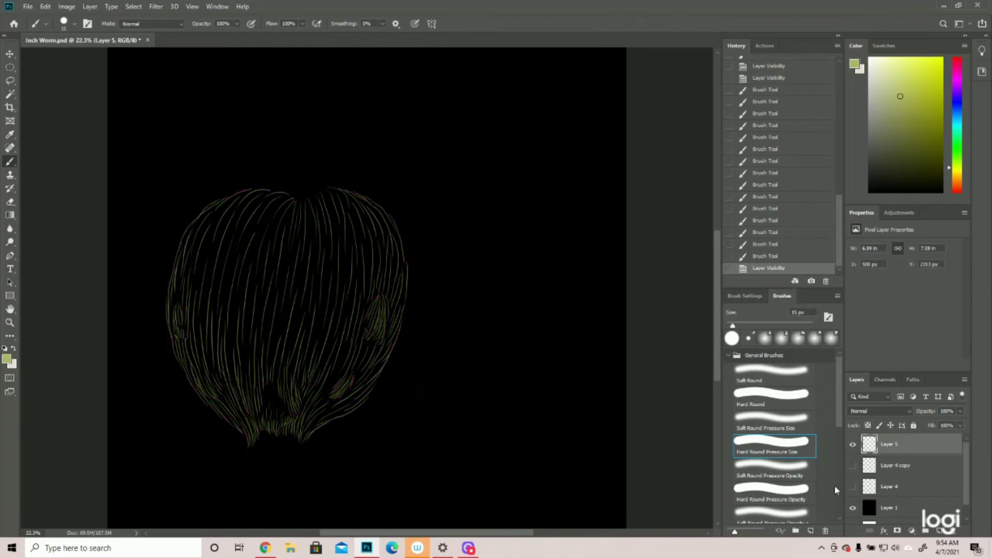
left_click(853, 465)
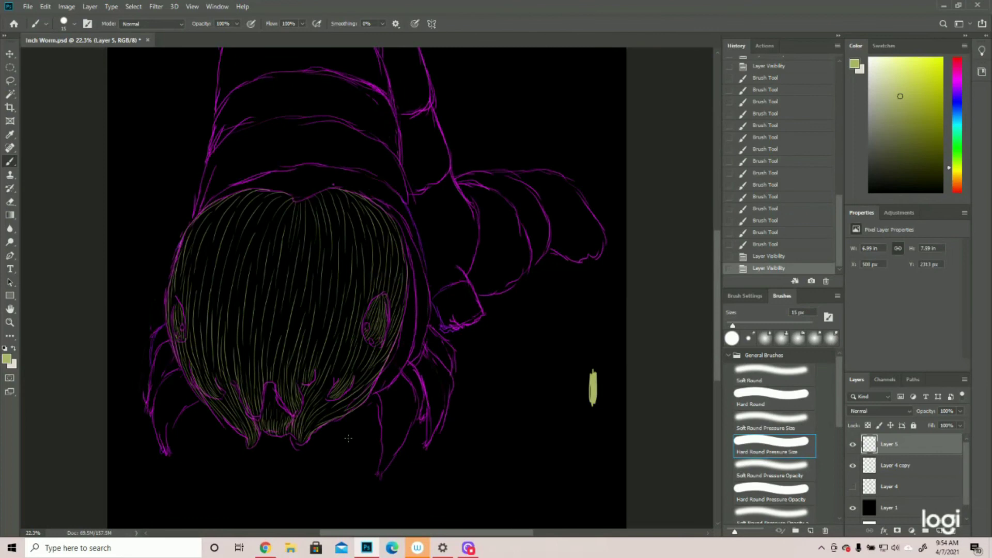
- Add final strokes along the lower edges of the jaws and review the head without the Layer 4 copy sketch
mouse_move(308, 430)
left_mouse_down()
mouse_move(301, 444)
mouse_move(244, 446)
left_mouse_up()
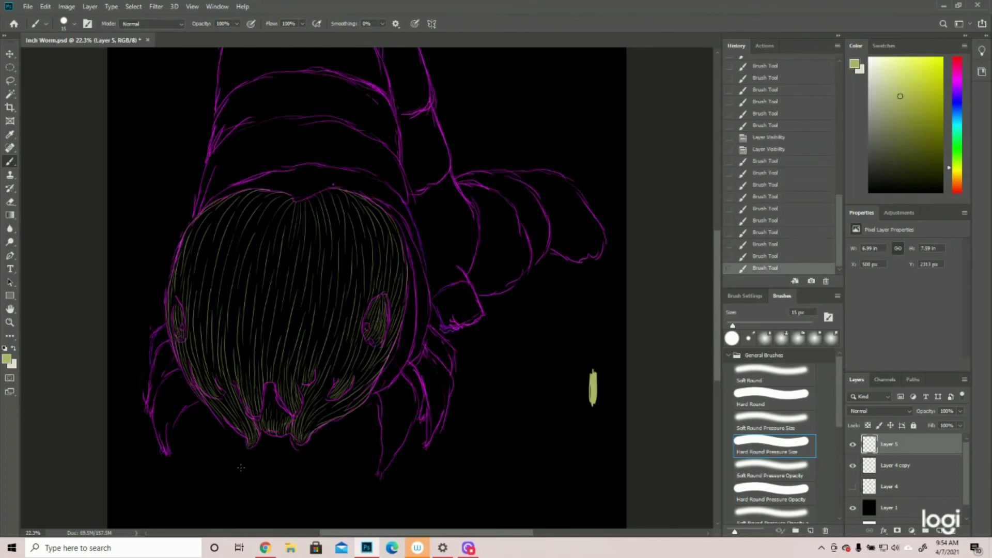
left_click(854, 465)
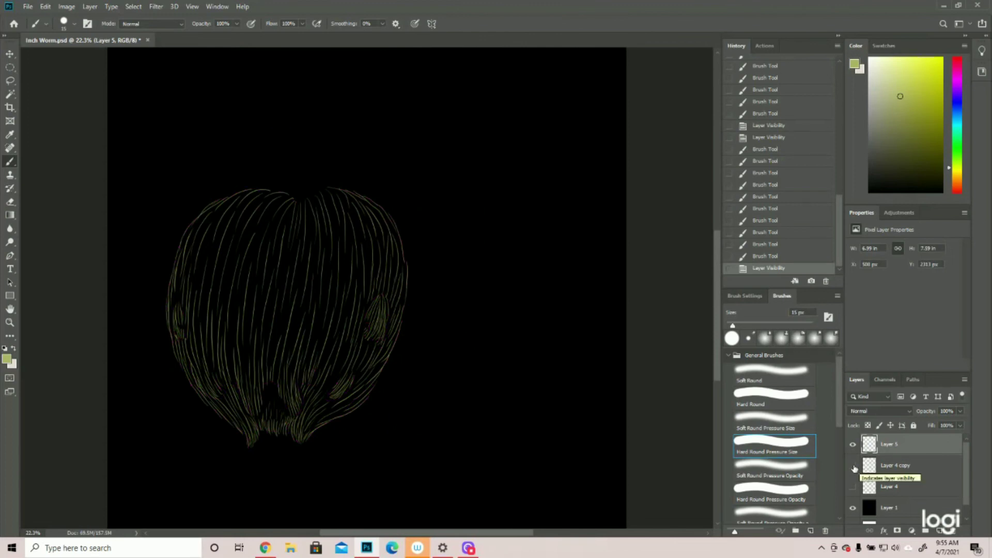
left_click(853, 465)
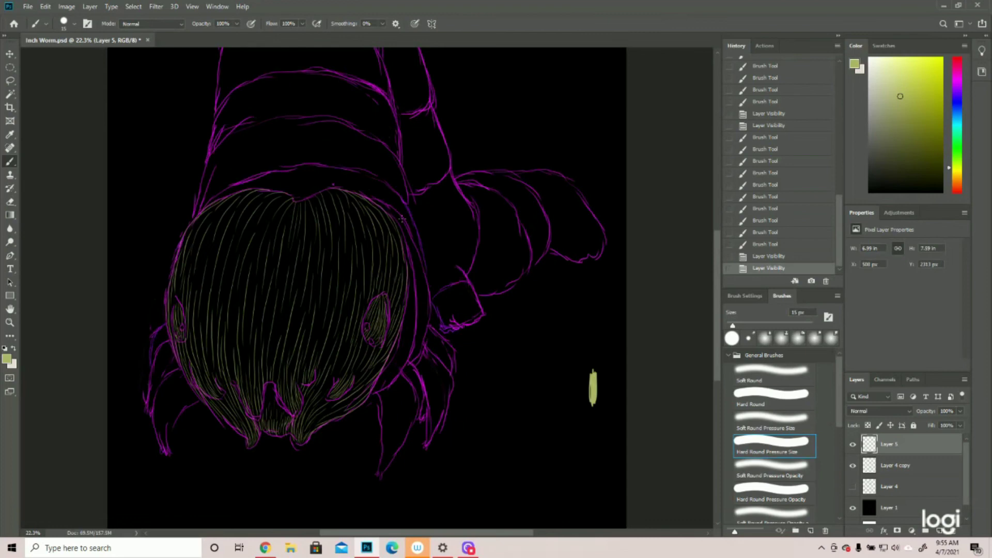
- Draw contour strokes along the head's right edge and down the inner right leg, checking them with Layer 4 copy temporarily hidden
mouse_move(391, 214)
left_mouse_down()
mouse_move(412, 284)
mouse_move(409, 326)
left_mouse_up()
mouse_move(411, 282)
left_mouse_down()
mouse_move(412, 331)
mouse_move(396, 366)
left_mouse_up()
mouse_move(408, 312)
left_mouse_down()
mouse_move(408, 423)
mouse_move(416, 398)
mouse_move(406, 433)
left_mouse_up()
mouse_move(396, 347)
left_mouse_down()
mouse_move(382, 378)
mouse_move(403, 362)
mouse_move(387, 408)
left_mouse_up()
mouse_move(397, 398)
left_mouse_down()
mouse_move(382, 460)
mouse_move(399, 423)
mouse_move(386, 465)
left_mouse_up()
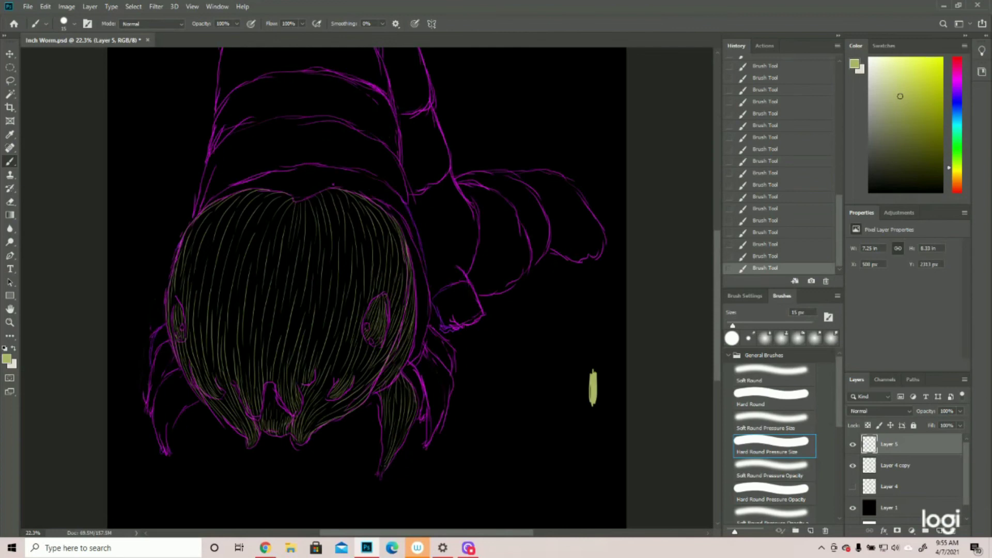
left_click_drag(384, 432, 380, 479)
left_click(853, 465)
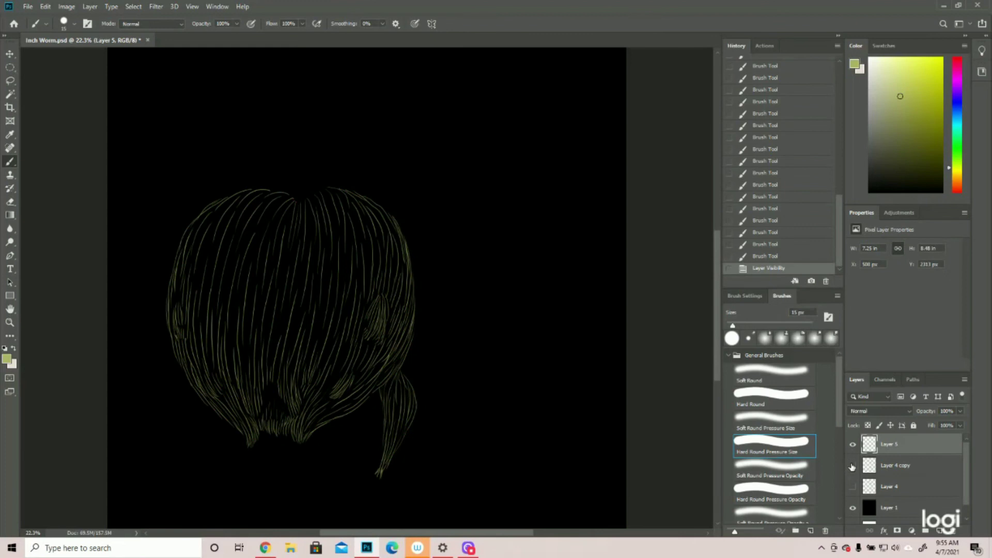
left_click(853, 466)
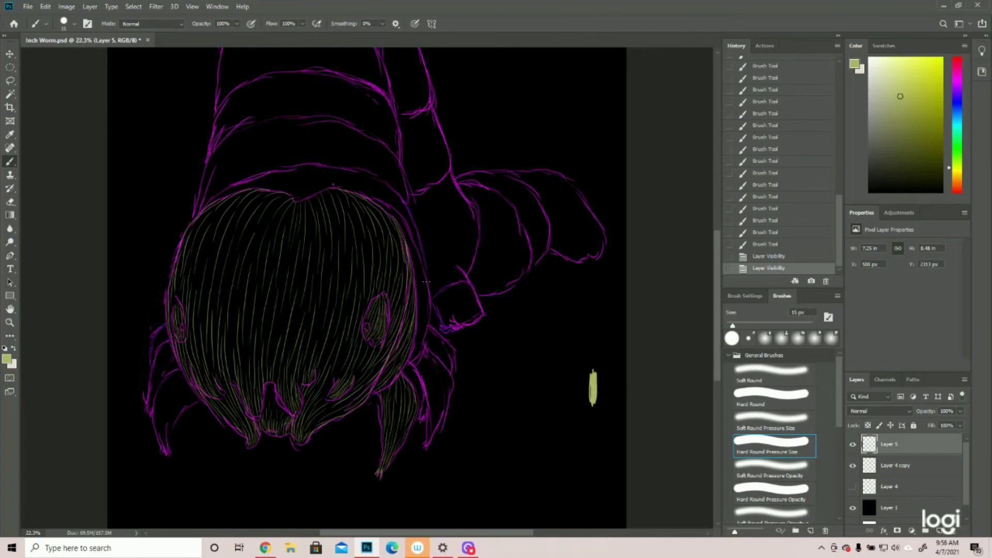
- Fill the strip beside the head's right edge and the outer right leg with contour strokes, comparing with Layer 4 copy temporarily hidden
mouse_move(370, 198)
left_mouse_down()
mouse_move(418, 258)
mouse_move(406, 227)
mouse_move(422, 305)
left_mouse_up()
mouse_move(421, 266)
left_mouse_down()
mouse_move(428, 321)
mouse_move(414, 364)
left_mouse_up()
mouse_move(405, 232)
left_mouse_down()
mouse_move(417, 353)
mouse_move(438, 390)
mouse_move(434, 429)
left_mouse_up()
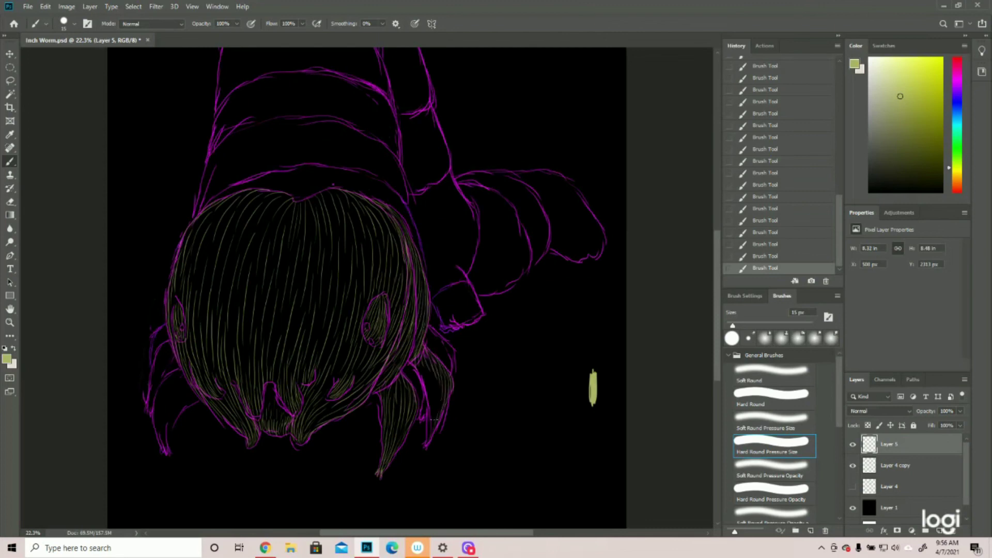
left_click_drag(422, 363, 431, 418)
left_click_drag(434, 375, 435, 416)
left_click_drag(432, 409, 426, 441)
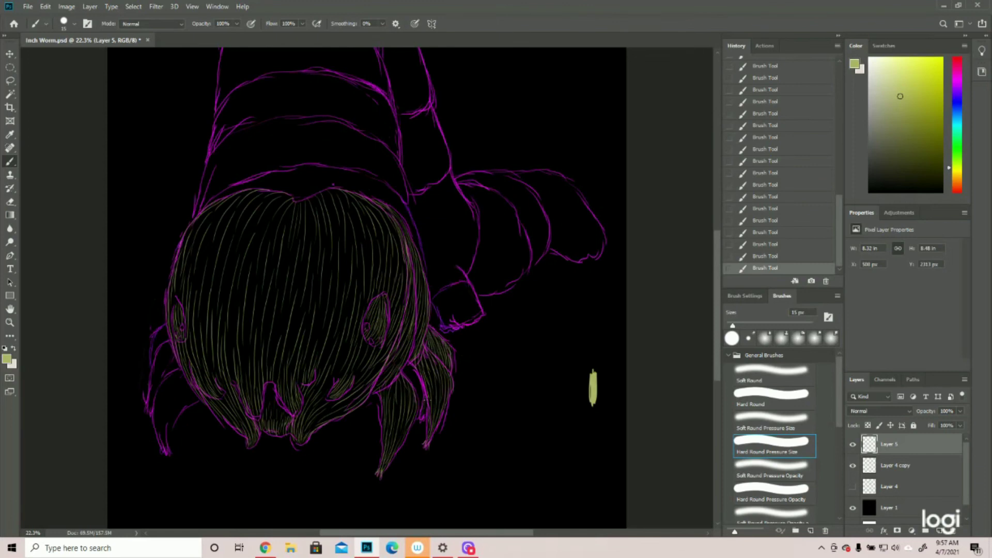
left_click(853, 465)
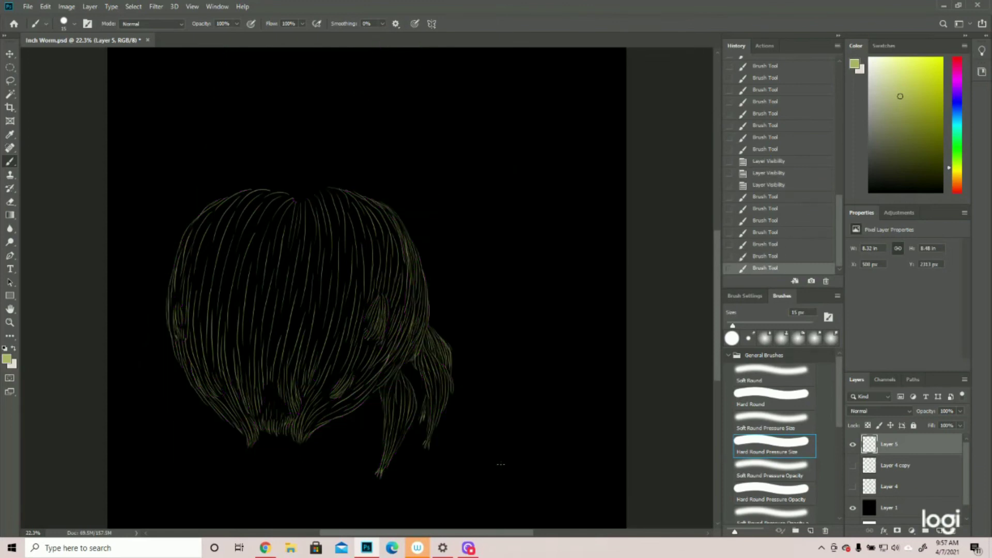
left_click(852, 466)
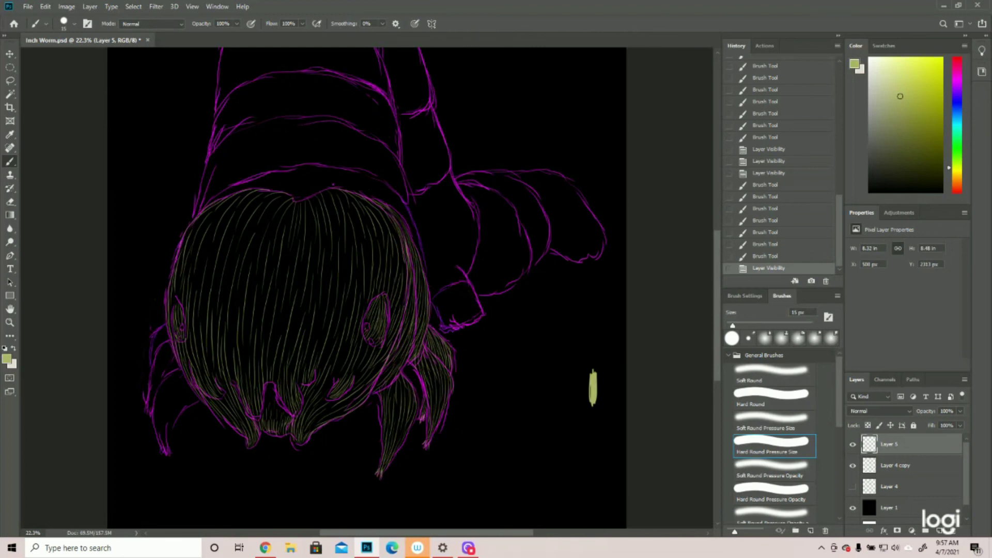
- Fill the outer left leg with short curved contour strokes running from the head down to its tip
left_click_drag(161, 330, 159, 342)
left_click_drag(162, 332, 163, 338)
left_click_drag(162, 327, 152, 350)
left_click_drag(159, 337, 153, 354)
left_click_drag(161, 343, 159, 357)
left_click_drag(174, 353, 160, 371)
left_click_drag(164, 365, 154, 386)
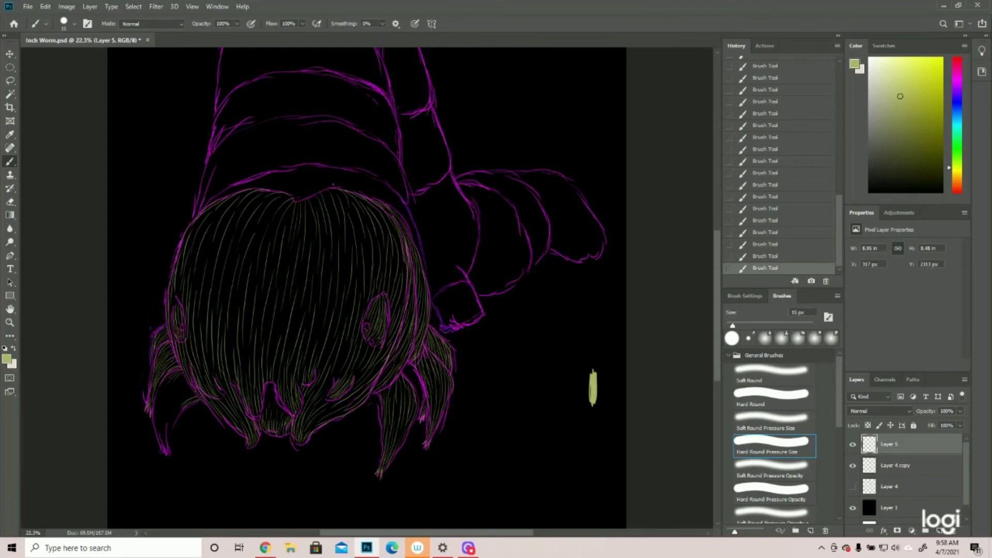
- Add contour strokes to the inner left leg and touch up the left leg joint with Layer 4 copy temporarily hidden
left_click_drag(196, 386, 174, 408)
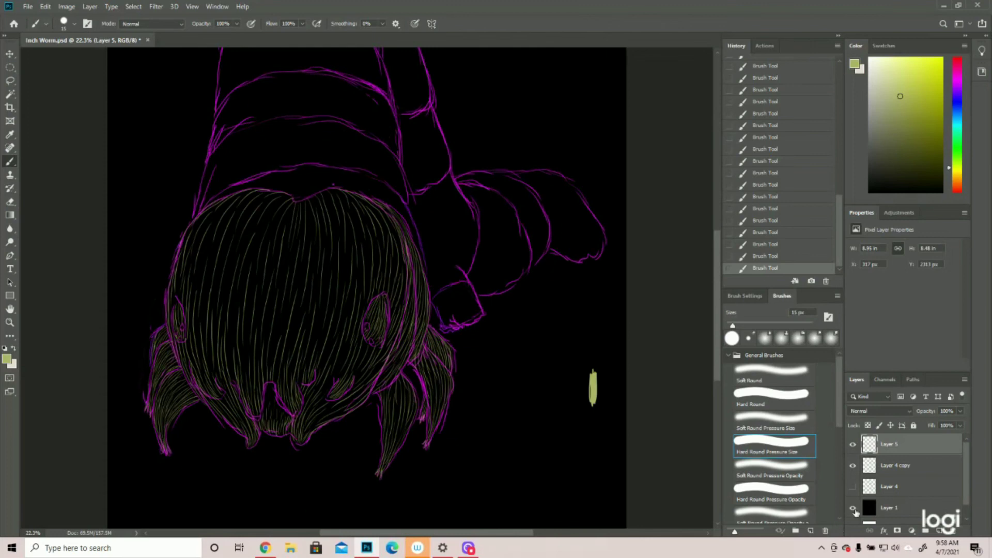
left_click(852, 466)
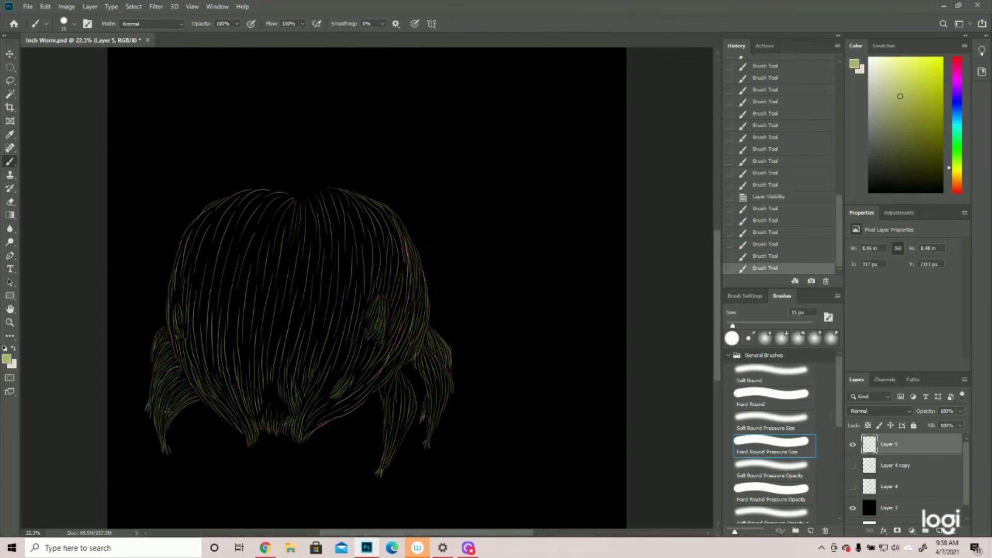
mouse_move(168, 325)
left_mouse_down()
mouse_move(157, 334)
mouse_move(163, 344)
left_mouse_up()
mouse_move(172, 336)
left_mouse_down()
mouse_move(152, 370)
mouse_move(159, 358)
left_mouse_up()
left_click(852, 465)
- Fill the narrow body band directly behind the head with short contour strokes fanning out to both sides
scroll(473, 358, "up", 5)
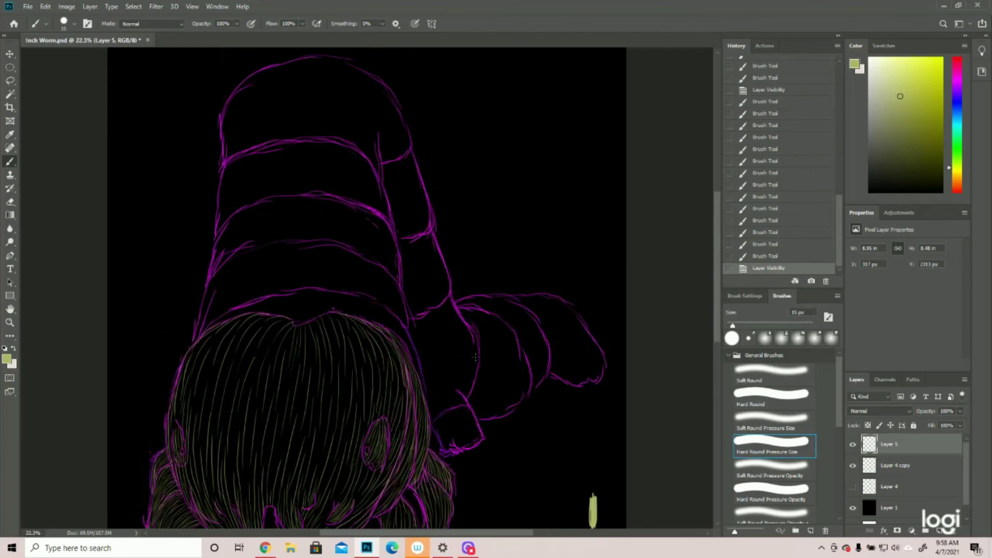
mouse_move(351, 295)
left_mouse_down()
mouse_move(383, 328)
mouse_move(361, 294)
mouse_move(395, 339)
left_mouse_up()
left_click_drag(371, 298, 426, 391)
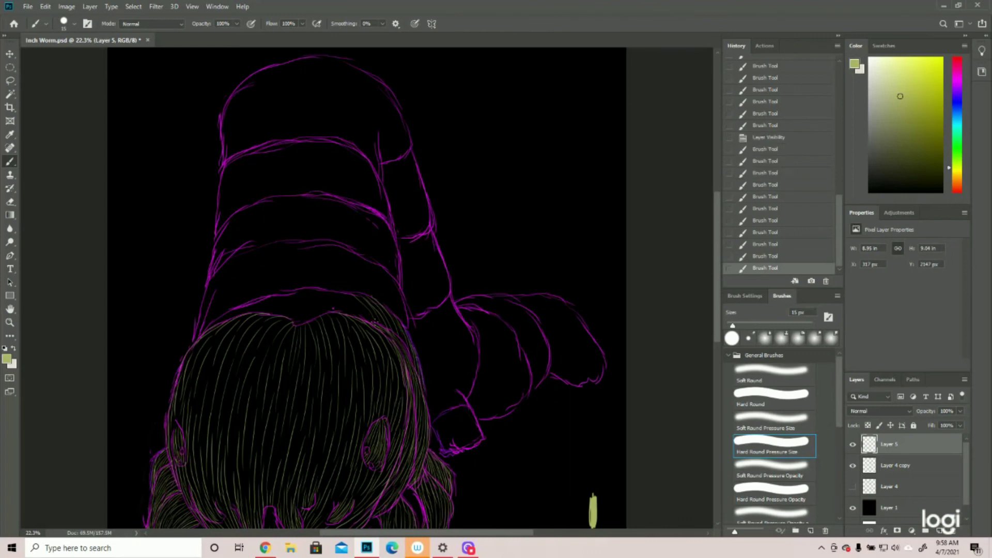
mouse_move(346, 294)
left_mouse_down()
mouse_move(368, 312)
mouse_move(328, 291)
mouse_move(336, 312)
mouse_move(308, 290)
mouse_move(310, 313)
mouse_move(328, 299)
mouse_move(312, 286)
mouse_move(315, 313)
mouse_move(319, 288)
mouse_move(324, 317)
mouse_move(328, 289)
mouse_move(332, 312)
mouse_move(298, 296)
mouse_move(307, 303)
mouse_move(297, 325)
mouse_move(285, 300)
mouse_move(297, 291)
mouse_move(287, 315)
left_mouse_up()
left_click_drag(288, 293, 273, 313)
left_click_drag(278, 296, 258, 312)
left_click_drag(264, 299, 208, 329)
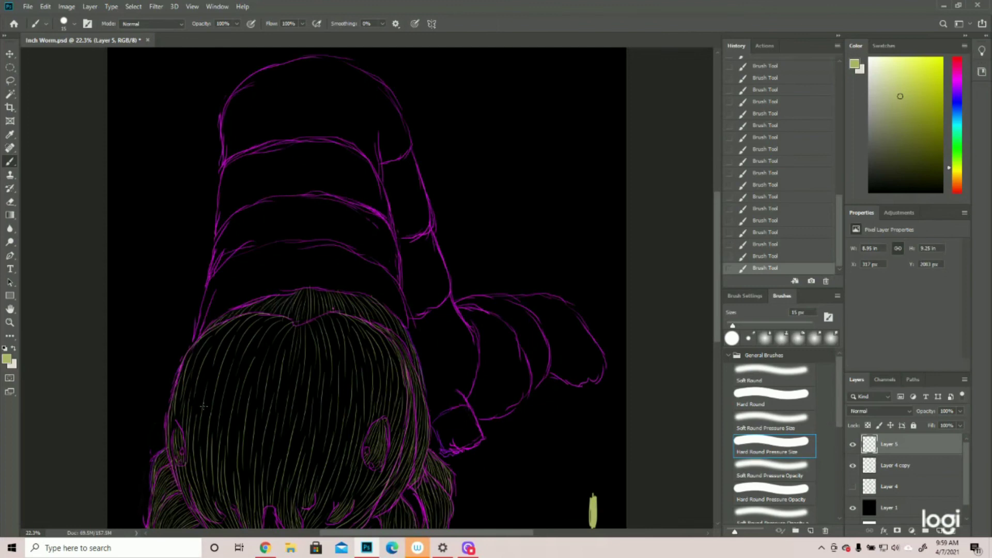
- Draw contour strokes across the right half of the second body segment behind the head, curving toward its right edge
left_click_drag(305, 243, 308, 287)
mouse_move(319, 243)
left_mouse_down()
mouse_move(326, 281)
mouse_move(317, 282)
mouse_move(333, 292)
left_mouse_up()
mouse_move(353, 246)
left_mouse_down()
mouse_move(356, 285)
mouse_move(372, 272)
left_mouse_up()
mouse_move(346, 268)
left_mouse_down()
mouse_move(348, 295)
mouse_move(382, 276)
mouse_move(390, 287)
left_mouse_up()
mouse_move(368, 259)
left_mouse_down()
mouse_move(389, 311)
mouse_move(359, 255)
mouse_move(370, 296)
mouse_move(366, 261)
mouse_move(373, 296)
mouse_move(375, 265)
mouse_move(382, 295)
mouse_move(362, 264)
mouse_move(364, 296)
mouse_move(396, 282)
mouse_move(388, 269)
mouse_move(408, 331)
left_mouse_up()
left_click_drag(390, 283, 403, 320)
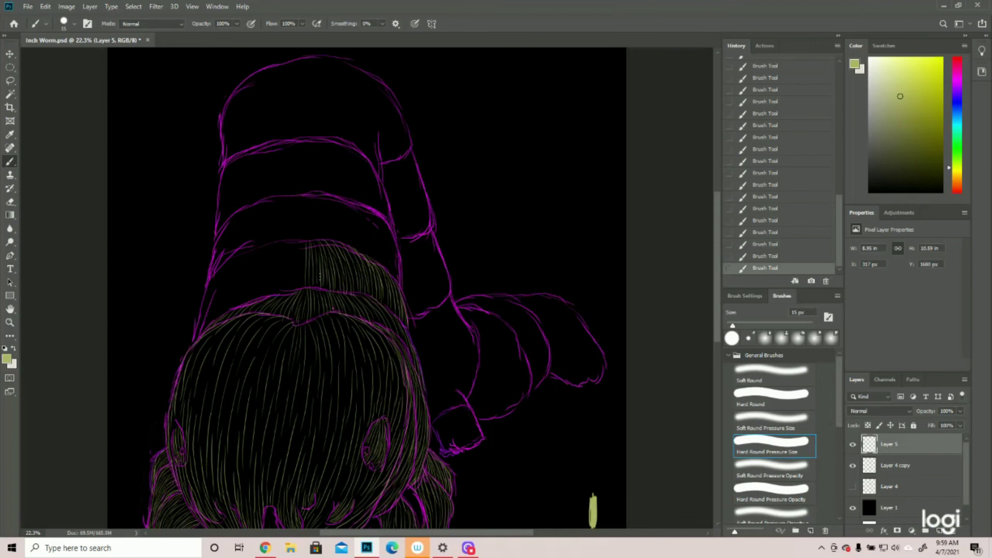
- Fill the left half of the second body segment with curved strokes and check it without the Layer 4 copy sketch
mouse_move(306, 241)
left_mouse_down()
mouse_move(302, 282)
mouse_move(285, 290)
left_mouse_up()
mouse_move(276, 241)
left_mouse_down()
mouse_move(266, 292)
mouse_move(243, 273)
mouse_move(261, 252)
mouse_move(244, 297)
left_mouse_up()
mouse_move(258, 262)
left_mouse_down()
mouse_move(247, 299)
mouse_move(254, 296)
left_mouse_up()
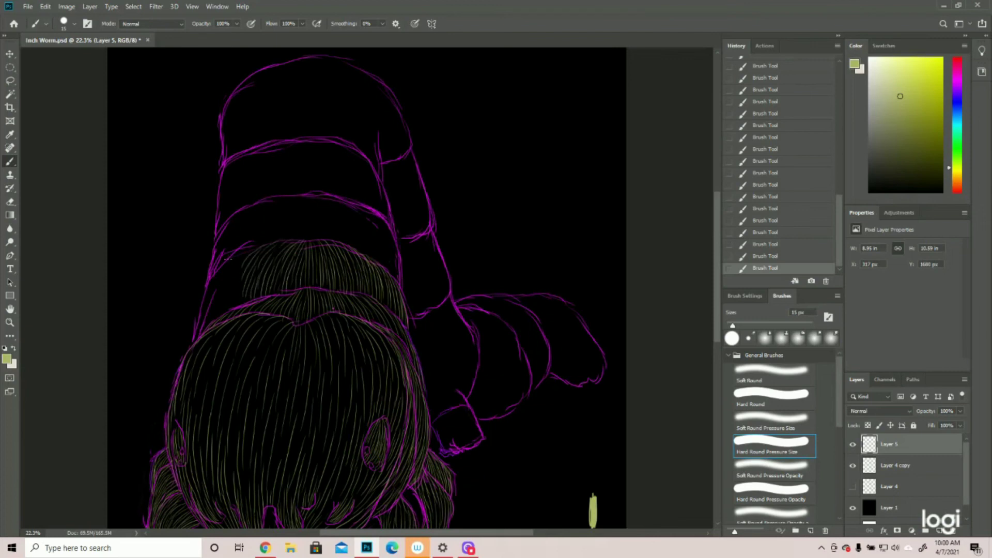
left_click_drag(250, 253, 227, 309)
left_click_drag(223, 264, 200, 334)
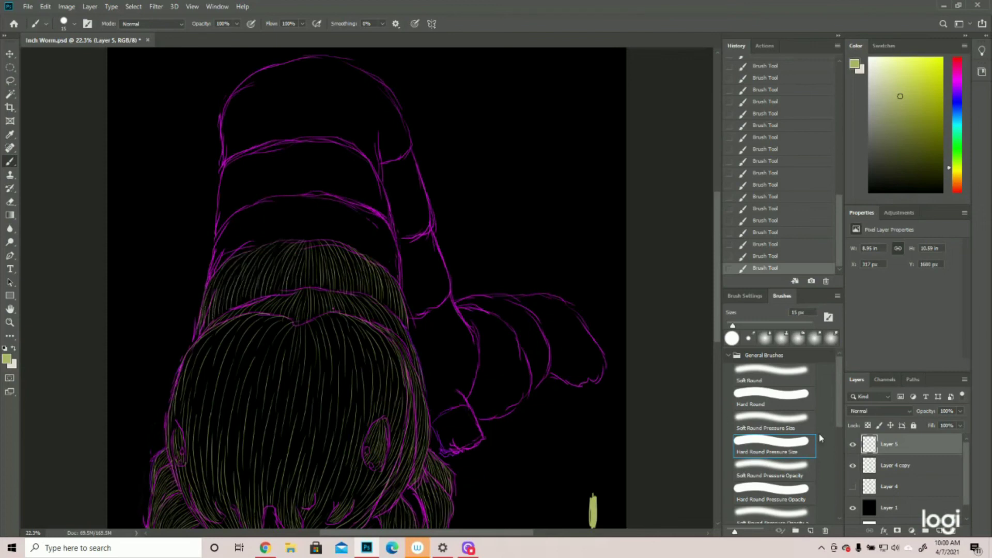
left_click(853, 465)
- Fill the middle and right half of the third body segment behind the head with curved contour strokes
key("z")
left_click_drag(421, 316, 400, 328)
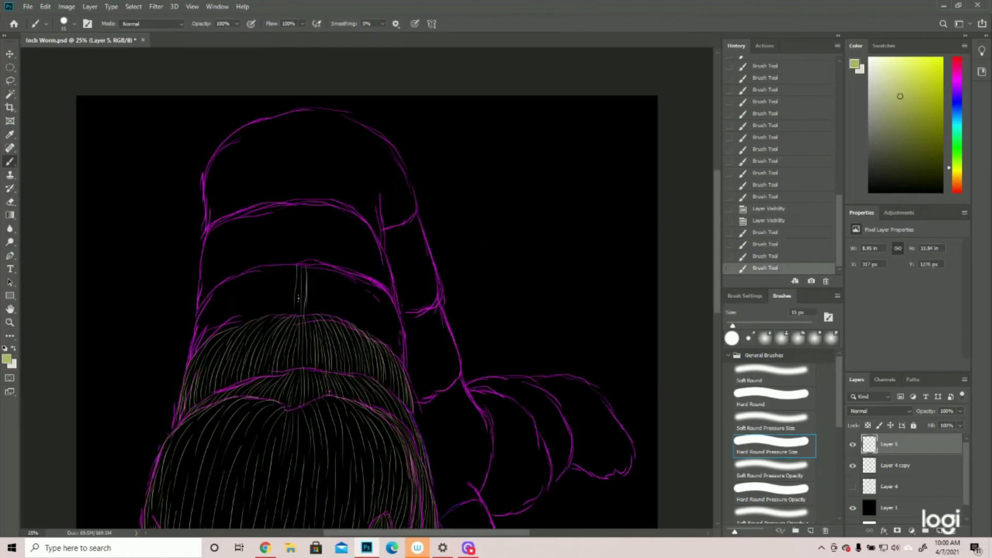
mouse_move(299, 310)
left_mouse_down()
mouse_move(306, 290)
mouse_move(311, 312)
left_mouse_up()
left_click_drag(311, 264, 320, 313)
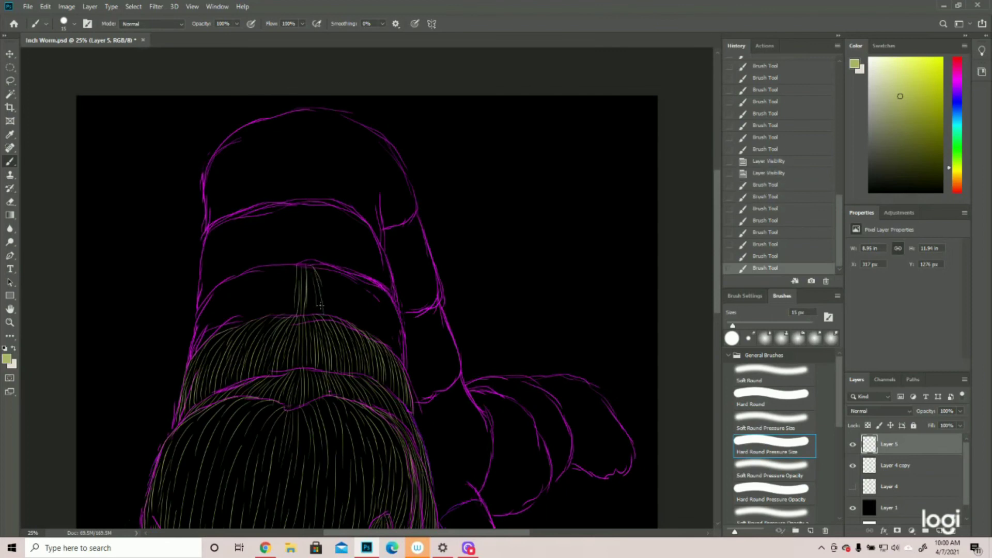
left_click_drag(316, 276, 319, 314)
mouse_move(313, 261)
left_mouse_down()
mouse_move(336, 301)
mouse_move(329, 272)
mouse_move(356, 295)
mouse_move(355, 316)
mouse_move(347, 310)
mouse_move(330, 323)
left_mouse_up()
mouse_move(339, 269)
left_mouse_down()
mouse_move(364, 292)
mouse_move(371, 333)
mouse_move(354, 326)
left_mouse_up()
left_click_drag(364, 276, 395, 323)
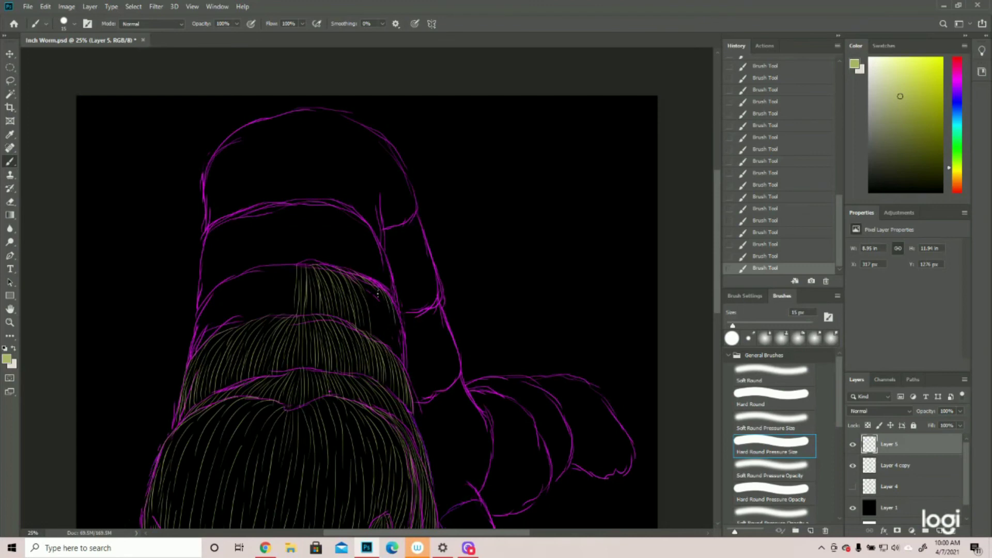
mouse_move(366, 285)
left_mouse_down()
mouse_move(388, 327)
mouse_move(387, 351)
left_mouse_up()
left_click_drag(398, 314, 403, 353)
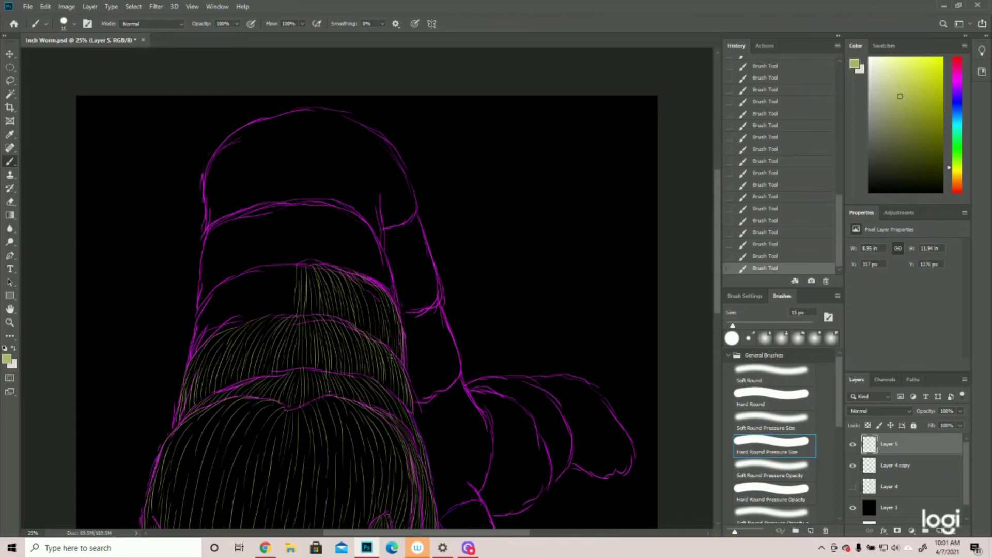
- Fill the left half of the third body segment with contour strokes fanning toward its left edge
mouse_move(298, 264)
left_mouse_down()
mouse_move(278, 285)
mouse_move(297, 266)
mouse_move(285, 312)
left_mouse_up()
mouse_move(288, 264)
left_mouse_down()
mouse_move(264, 288)
mouse_move(274, 314)
left_mouse_up()
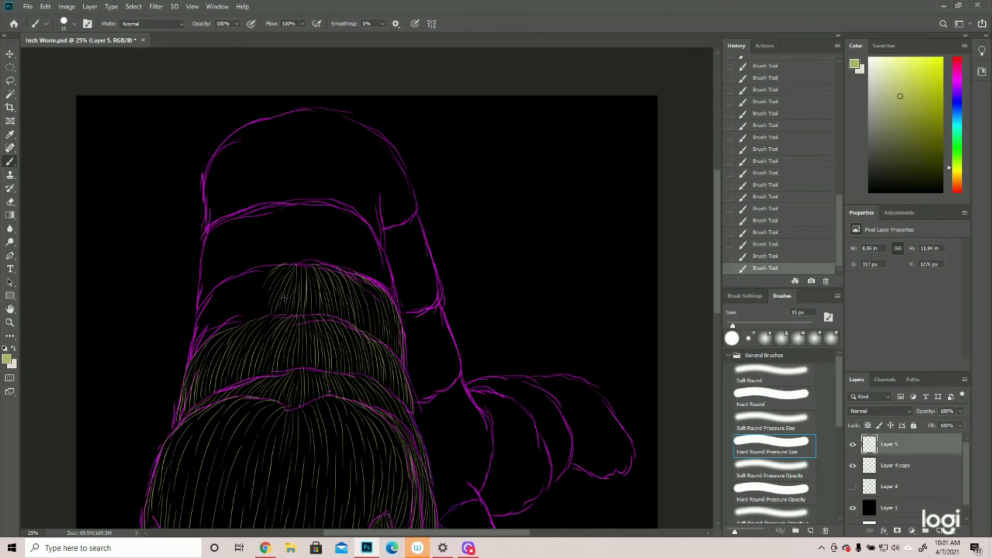
left_click_drag(273, 274, 263, 317)
left_click_drag(266, 272, 251, 311)
mouse_move(252, 272)
left_mouse_down()
mouse_move(233, 324)
mouse_move(207, 339)
left_mouse_up()
left_click_drag(204, 309, 192, 358)
- Fill the fourth body segment with contour strokes on both sides and compare with Layer 4 copy temporarily hidden
mouse_move(296, 202)
left_mouse_down()
mouse_move(299, 258)
mouse_move(333, 243)
left_mouse_up()
mouse_move(338, 206)
left_mouse_down()
mouse_move(392, 292)
mouse_move(357, 261)
left_mouse_up()
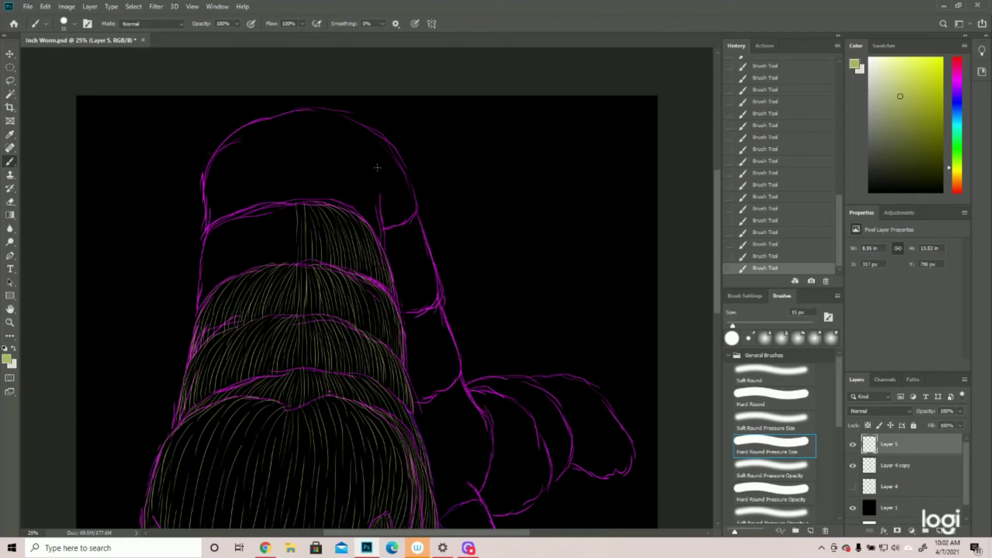
left_click_drag(292, 205, 291, 255)
mouse_move(276, 207)
left_mouse_down()
mouse_move(265, 253)
mouse_move(270, 262)
mouse_move(279, 246)
mouse_move(281, 264)
left_mouse_up()
left_click_drag(264, 210, 253, 269)
mouse_move(250, 214)
left_mouse_down()
mouse_move(238, 266)
mouse_move(222, 275)
left_mouse_up()
left_click(852, 465)
left_click(852, 465)
- Draw contour strokes wrapping around the fold line at the right side of the uppermost body segment
left_click_drag(361, 248, 362, 260)
mouse_move(409, 196)
left_mouse_down()
mouse_move(416, 217)
mouse_move(407, 208)
mouse_move(408, 229)
mouse_move(386, 241)
left_mouse_up()
left_click_drag(381, 206, 386, 238)
left_click_drag(394, 237, 394, 240)
mouse_move(394, 194)
left_mouse_down()
mouse_move(399, 238)
mouse_move(389, 239)
left_mouse_up()
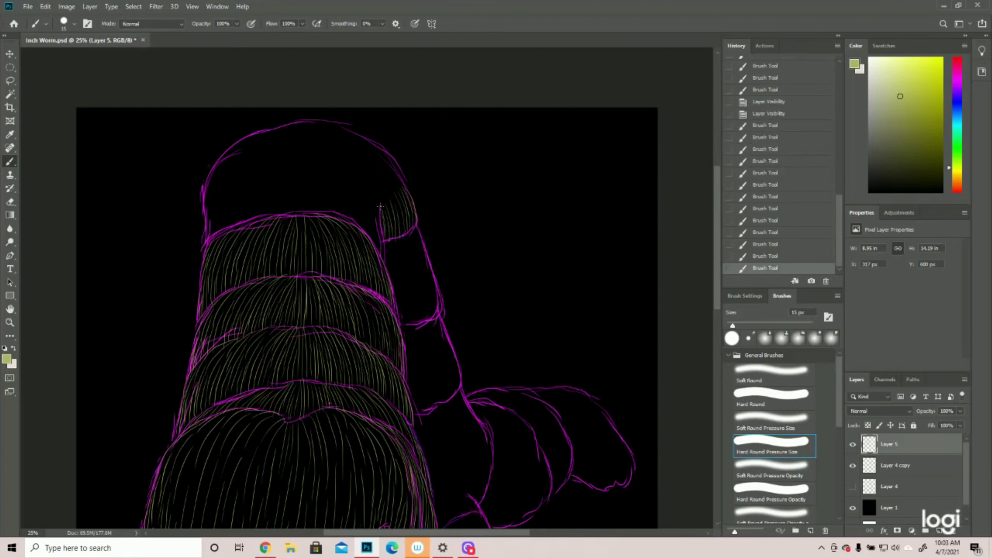
mouse_move(378, 206)
left_mouse_down()
mouse_move(383, 260)
mouse_move(378, 250)
left_mouse_up()
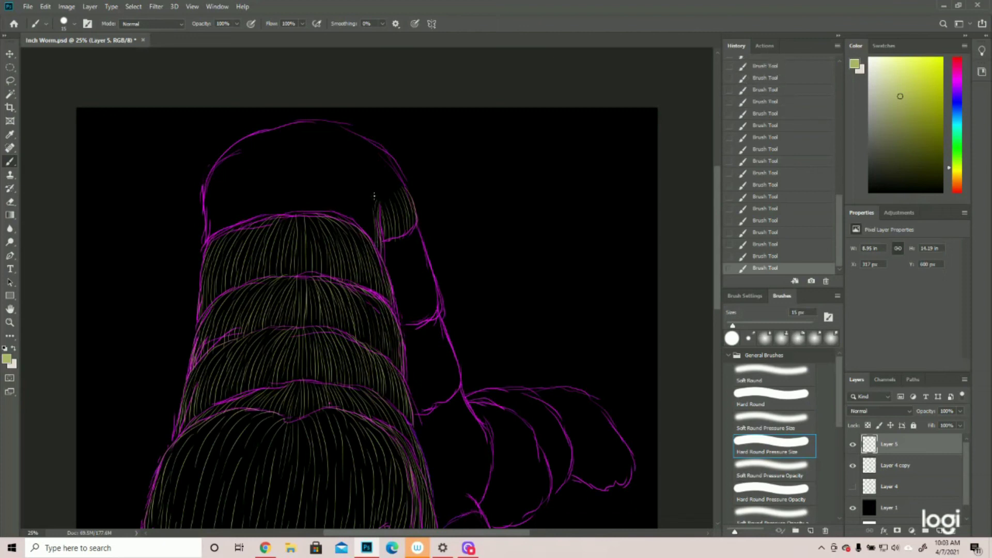
mouse_move(374, 207)
left_mouse_down()
mouse_move(372, 187)
mouse_move(372, 240)
left_mouse_up()
mouse_move(374, 175)
left_mouse_down()
mouse_move(396, 203)
mouse_move(374, 173)
mouse_move(361, 197)
mouse_move(368, 188)
mouse_move(369, 215)
mouse_move(363, 223)
mouse_move(364, 197)
mouse_move(364, 225)
left_mouse_up()
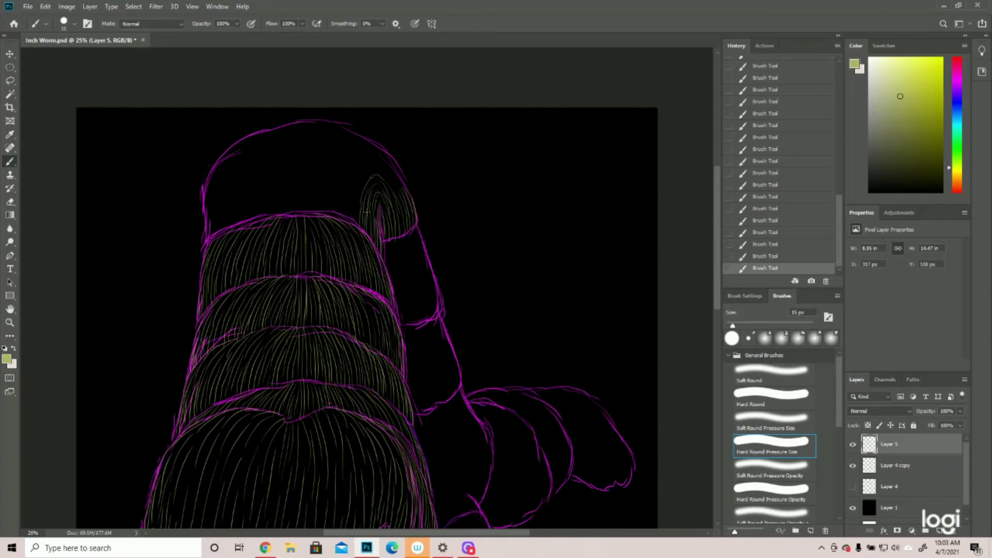
- Add wider arching strokes outside the fold, spreading toward the middle of the uppermost body segment
mouse_move(376, 165)
left_mouse_down()
mouse_move(365, 175)
mouse_move(401, 198)
mouse_move(399, 179)
mouse_move(354, 203)
mouse_move(356, 222)
left_mouse_up()
left_click_drag(355, 178, 350, 202)
mouse_move(368, 155)
left_mouse_down()
mouse_move(381, 172)
mouse_move(363, 186)
left_mouse_up()
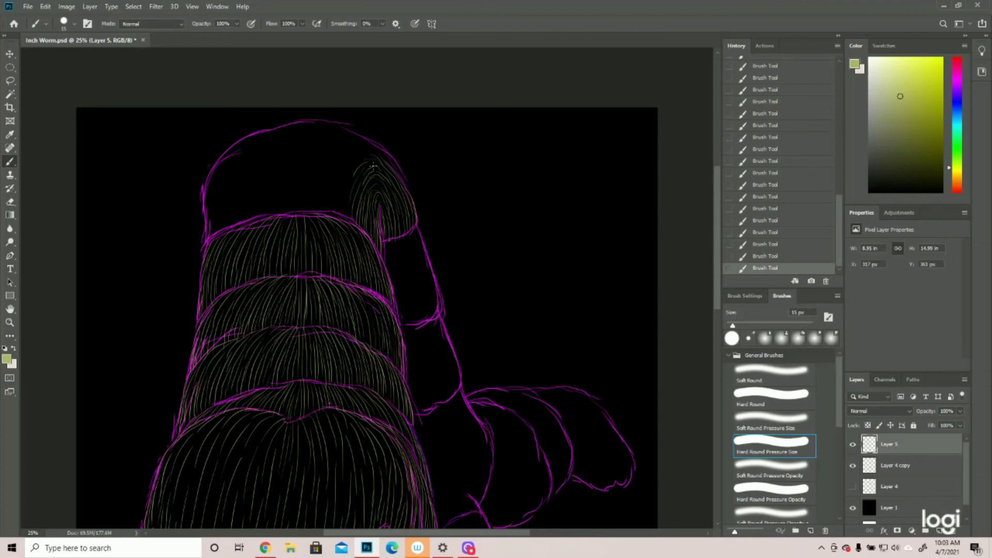
mouse_move(364, 157)
left_mouse_down()
mouse_move(345, 176)
mouse_move(344, 212)
left_mouse_up()
mouse_move(367, 151)
left_mouse_down()
mouse_move(389, 162)
mouse_move(349, 146)
mouse_move(338, 164)
mouse_move(343, 139)
mouse_move(331, 154)
mouse_move(340, 136)
mouse_move(330, 143)
left_mouse_up()
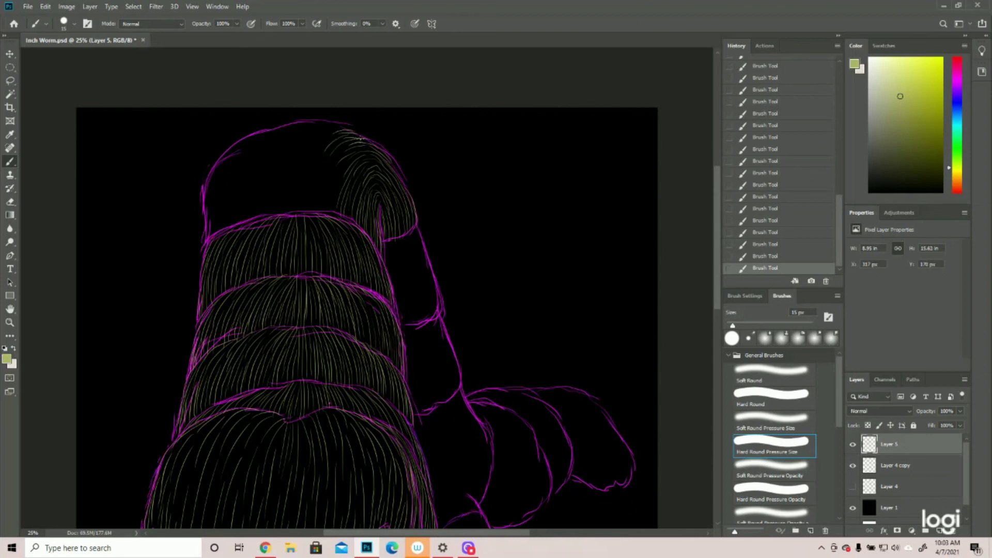
- Draw curved strokes along the upper outline of the uppermost body segment, from the crown around to its left edge
mouse_move(354, 127)
left_mouse_down()
mouse_move(310, 141)
mouse_move(311, 158)
left_mouse_up()
mouse_move(331, 121)
left_mouse_down()
mouse_move(306, 126)
mouse_move(320, 126)
mouse_move(311, 123)
mouse_move(292, 162)
left_mouse_up()
mouse_move(302, 122)
left_mouse_down()
mouse_move(273, 149)
mouse_move(291, 137)
mouse_move(269, 171)
left_mouse_up()
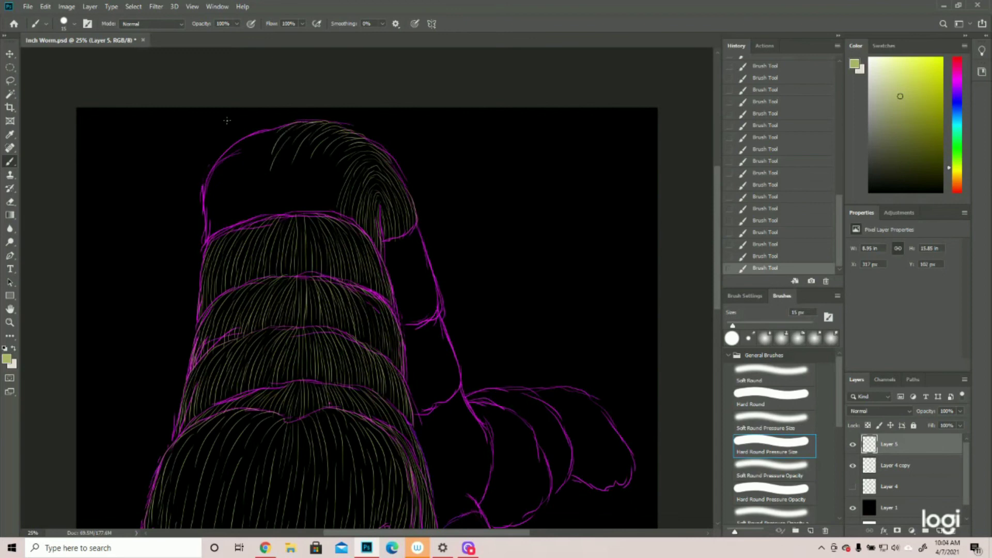
left_click_drag(277, 128, 252, 164)
mouse_move(272, 139)
left_mouse_down()
mouse_move(260, 164)
mouse_move(245, 145)
mouse_move(235, 154)
mouse_move(237, 184)
left_mouse_up()
mouse_move(245, 140)
left_mouse_down()
mouse_move(220, 166)
mouse_move(221, 199)
mouse_move(204, 202)
left_mouse_up()
left_click_drag(217, 169, 213, 227)
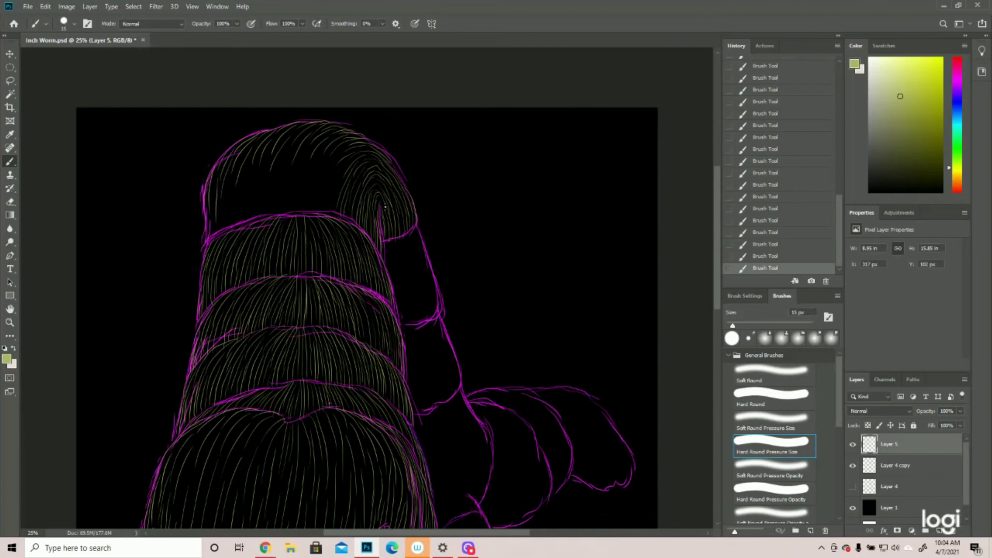
- Fill the rest of the uppermost body segment with long contour strokes and review the whole drawing with Layer 4 copy temporarily hidden
mouse_move(216, 186)
left_mouse_down()
mouse_move(207, 220)
mouse_move(216, 239)
left_mouse_up()
mouse_move(239, 162)
left_mouse_down()
mouse_move(230, 224)
mouse_move(251, 190)
mouse_move(247, 217)
left_mouse_up()
left_click_drag(242, 183, 238, 221)
mouse_move(284, 155)
left_mouse_down()
mouse_move(283, 212)
mouse_move(255, 217)
left_mouse_up()
mouse_move(304, 151)
left_mouse_down()
mouse_move(294, 185)
mouse_move(310, 210)
left_mouse_up()
left_click_drag(330, 150, 341, 209)
left_click_drag(293, 187, 288, 211)
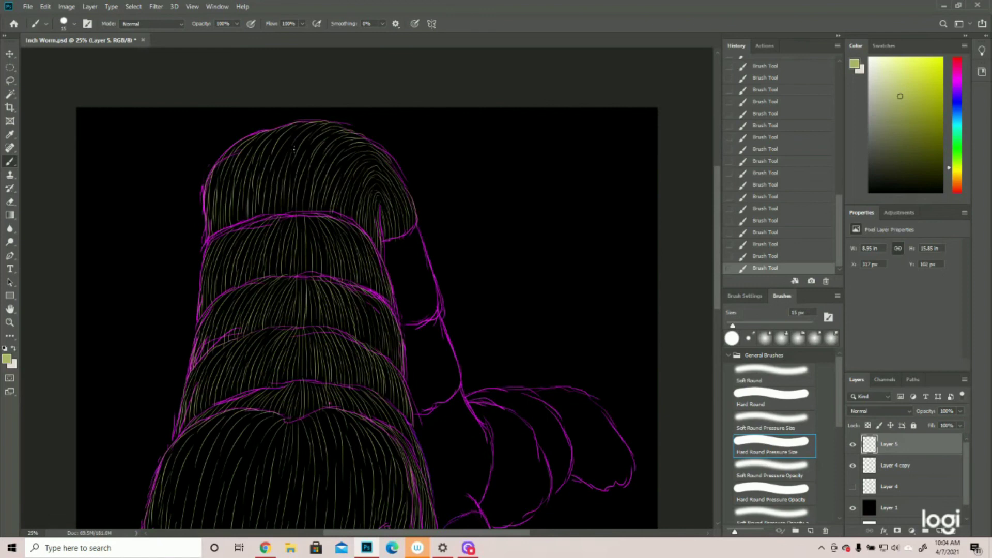
left_click(852, 466)
left_click(9, 323)
left_click_drag(378, 310, 339, 311)
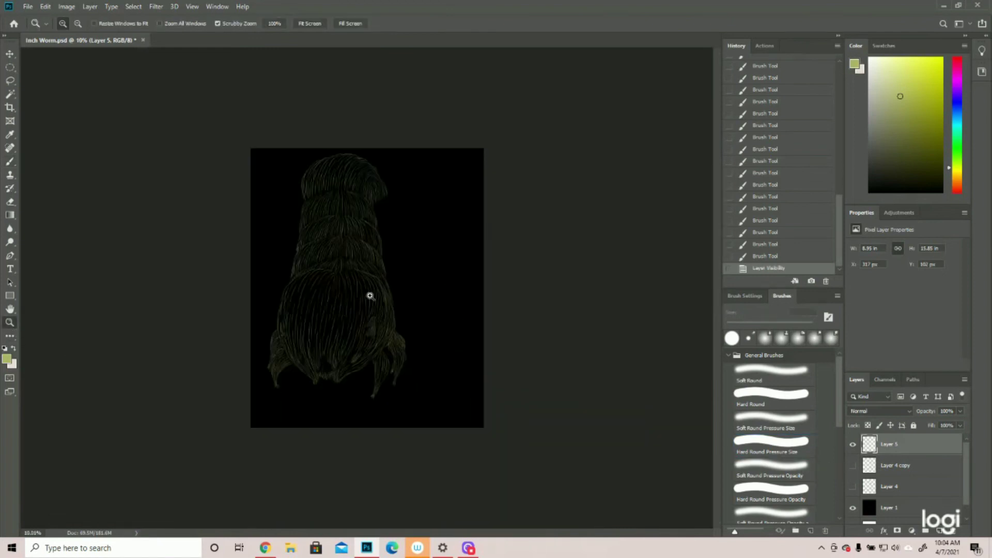
left_click(806, 439)
left_click(852, 465)
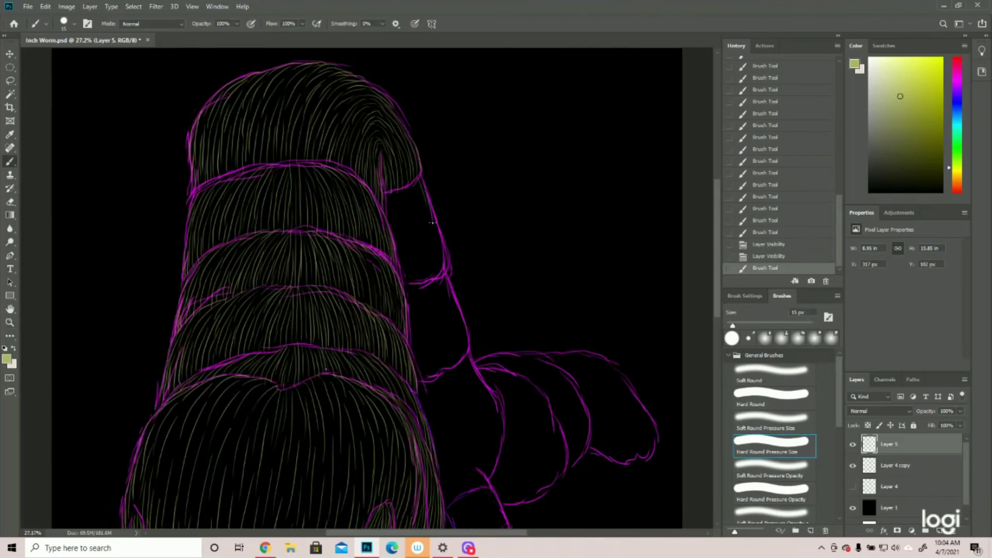
- Fill the rear body segment just below the fold, on the worm's right side, with long downward contour strokes
left_click_drag(433, 222, 443, 266)
left_click_drag(391, 193, 407, 239)
left_click_drag(411, 180, 425, 239)
left_click_drag(424, 204, 438, 279)
left_click_drag(426, 235, 427, 258)
mouse_move(402, 191)
left_mouse_down()
mouse_move(410, 249)
mouse_move(415, 210)
mouse_move(417, 266)
mouse_move(428, 225)
mouse_move(419, 282)
left_mouse_up()
mouse_move(389, 192)
left_mouse_down()
mouse_move(394, 242)
mouse_move(387, 200)
mouse_move(388, 224)
mouse_move(406, 242)
mouse_move(401, 216)
mouse_move(402, 258)
mouse_move(410, 233)
mouse_move(412, 268)
left_mouse_up()
left_click_drag(415, 240, 417, 286)
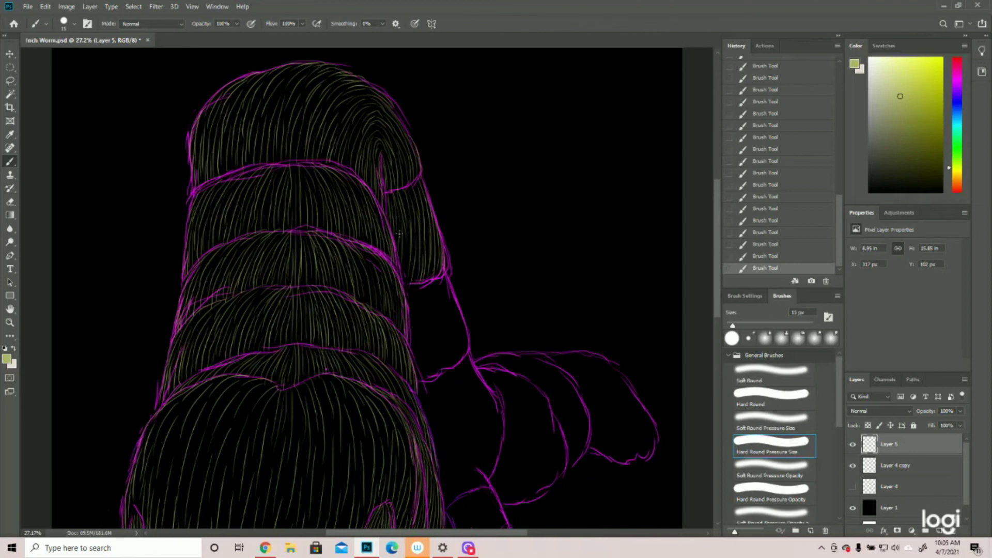
left_click_drag(405, 242, 407, 276)
- Fill the next lower rear body segment, above the tail section, with downward contour strokes following its curve
left_click_drag(447, 287, 451, 325)
mouse_move(450, 292)
left_mouse_down()
mouse_move(459, 346)
mouse_move(459, 325)
mouse_move(454, 362)
mouse_move(464, 332)
mouse_move(460, 362)
left_mouse_up()
left_click_drag(433, 274, 440, 329)
left_click_drag(445, 304, 453, 368)
mouse_move(426, 279)
left_mouse_down()
mouse_move(428, 363)
mouse_move(440, 331)
mouse_move(433, 383)
left_mouse_up()
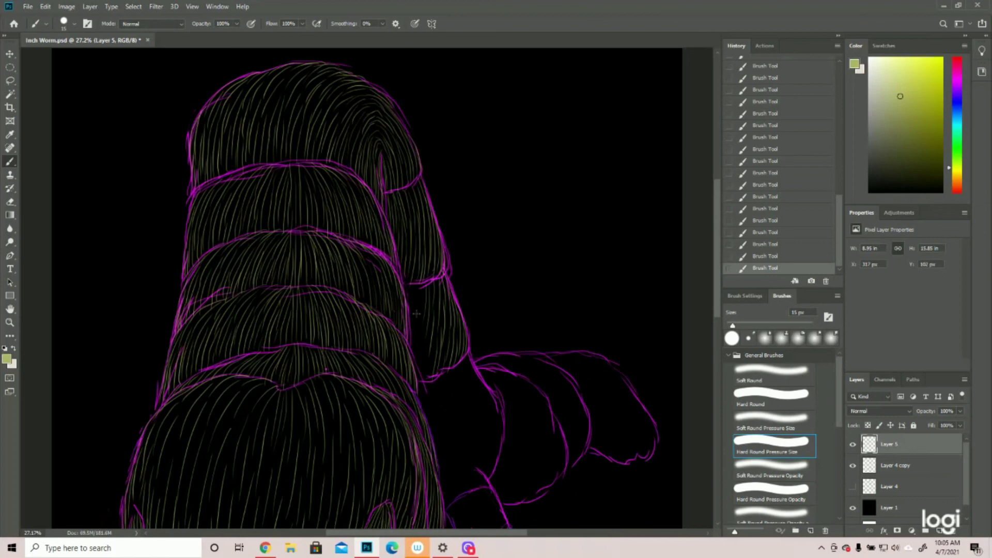
left_click_drag(411, 292, 415, 366)
left_click_drag(427, 325, 416, 379)
left_click_drag(429, 353, 425, 379)
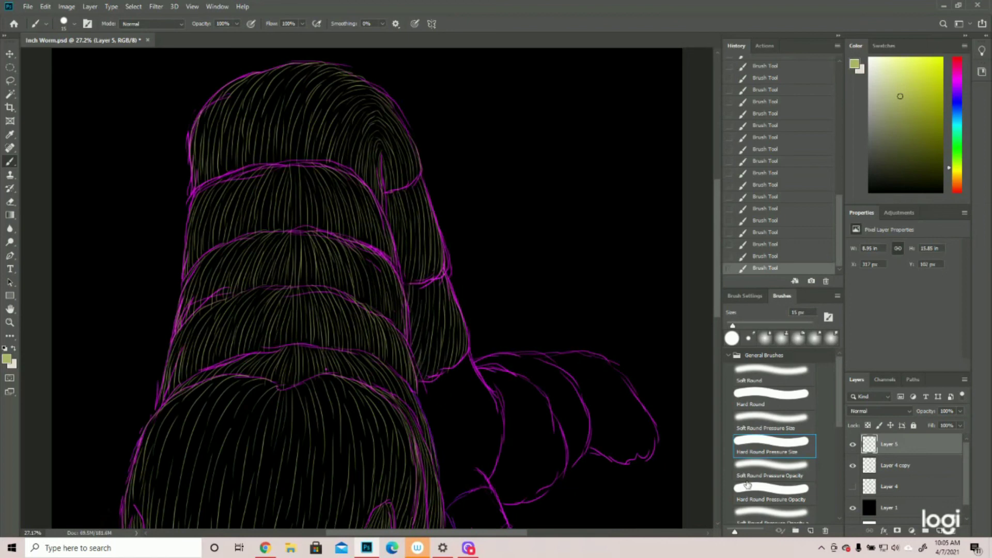
- Check the linework with Layer 4 copy briefly hidden, then fill the bent rear segment and its stubby foot with downward contour strokes
left_click(852, 466)
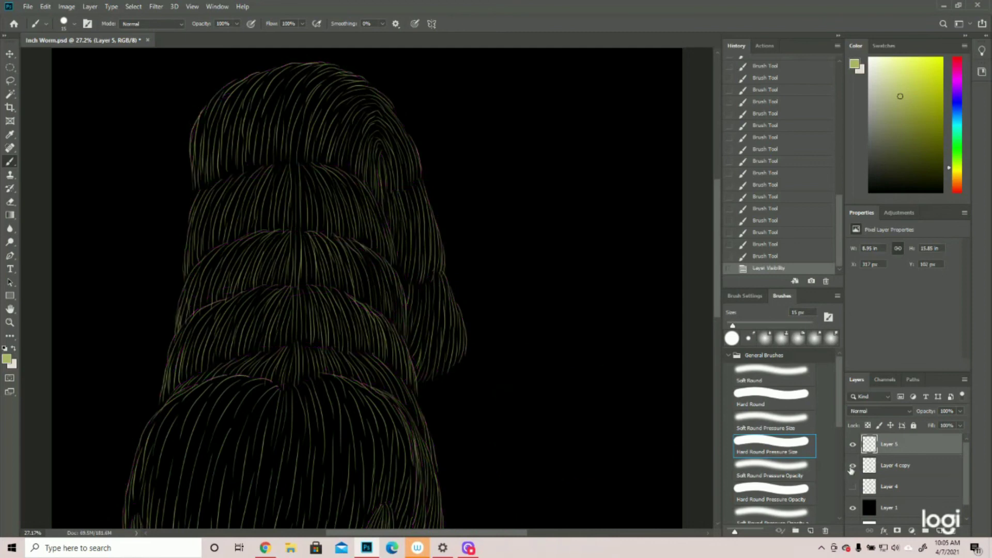
left_click(852, 467)
scroll(595, 330, "down", 3)
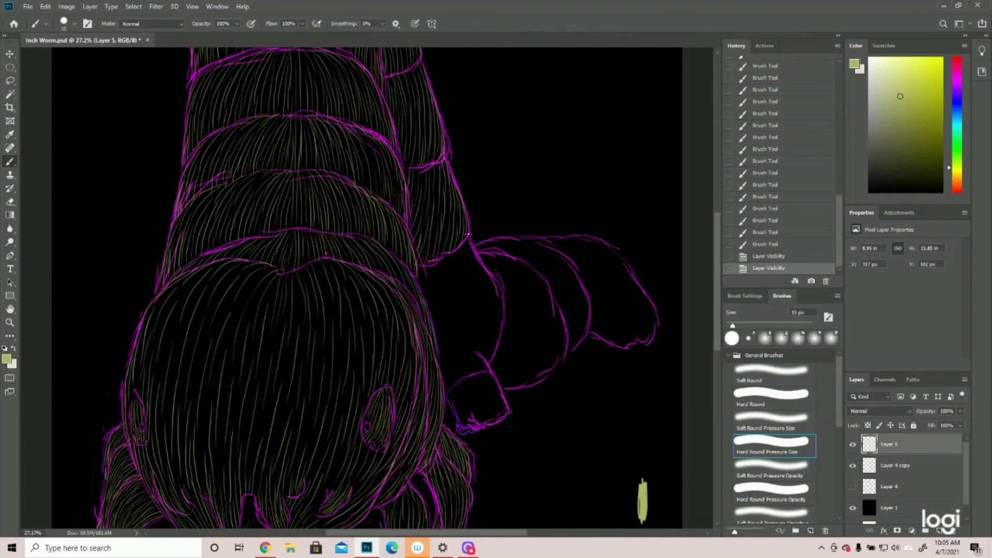
mouse_move(468, 243)
left_mouse_down()
mouse_move(467, 272)
mouse_move(476, 268)
mouse_move(498, 311)
left_mouse_up()
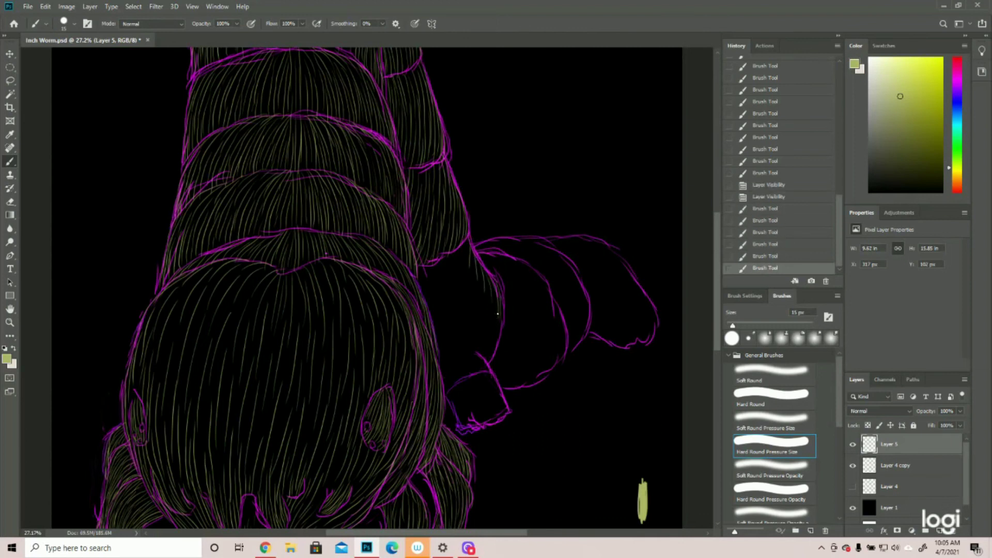
left_click_drag(463, 254, 481, 318)
left_click_drag(475, 283, 488, 346)
mouse_move(499, 309)
left_mouse_down()
mouse_move(499, 342)
mouse_move(486, 360)
mouse_move(472, 357)
left_mouse_up()
left_click_drag(462, 252, 451, 307)
mouse_move(471, 274)
left_mouse_down()
mouse_move(455, 319)
mouse_move(469, 333)
left_mouse_up()
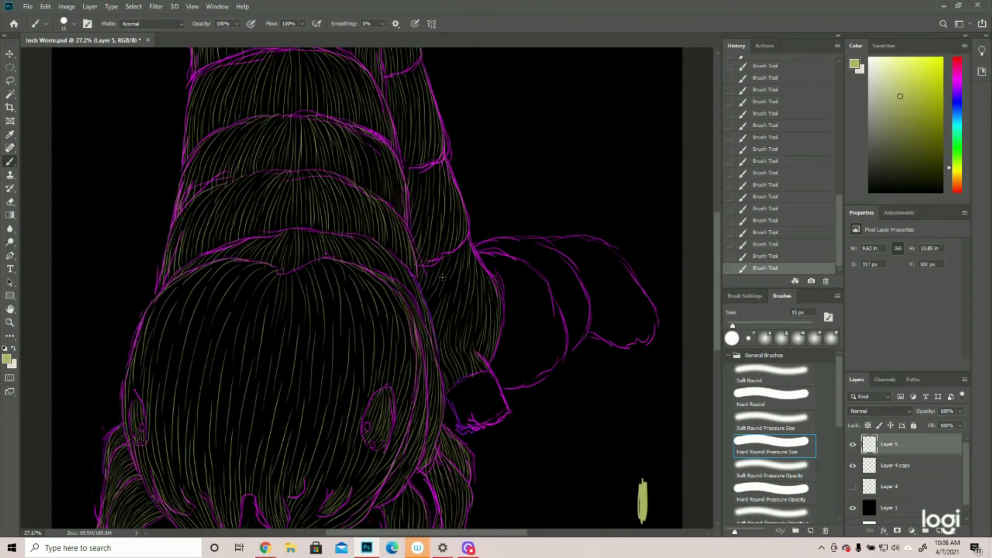
mouse_move(495, 374)
left_mouse_down()
mouse_move(484, 414)
mouse_move(459, 412)
mouse_move(506, 411)
left_mouse_up()
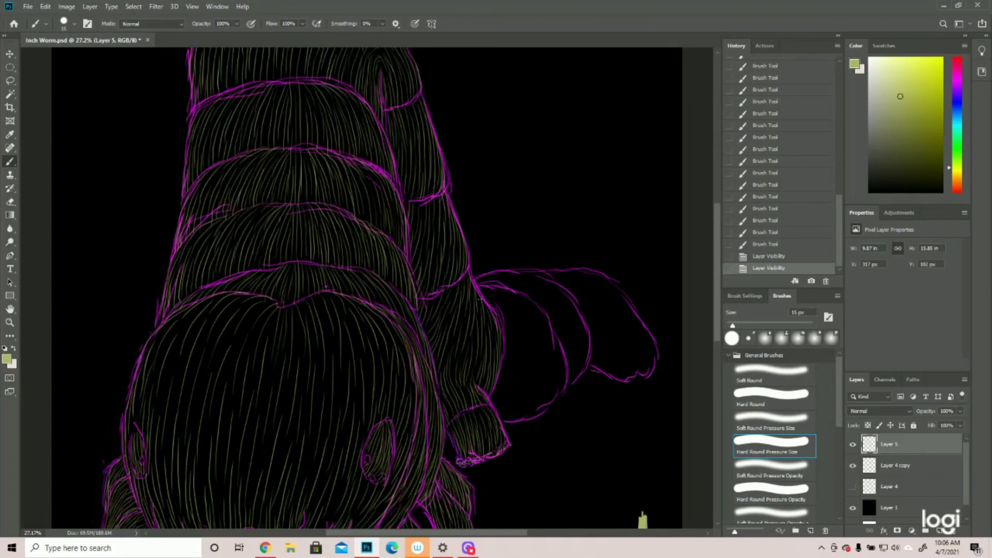
- Fill the first tail segment beyond the rear foot with curved contour strokes following its rounded form
mouse_move(512, 301)
left_mouse_down()
mouse_move(528, 298)
mouse_move(551, 334)
mouse_move(560, 379)
left_mouse_up()
left_click_drag(551, 341, 564, 392)
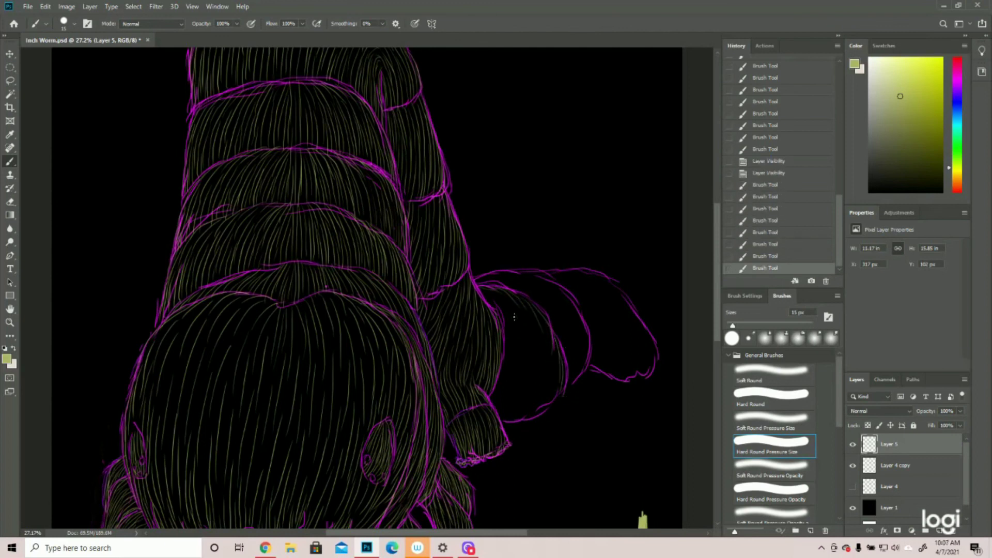
left_click_drag(493, 293, 537, 349)
left_click_drag(534, 315, 527, 375)
left_click_drag(533, 318, 545, 383)
left_click_drag(545, 335, 550, 402)
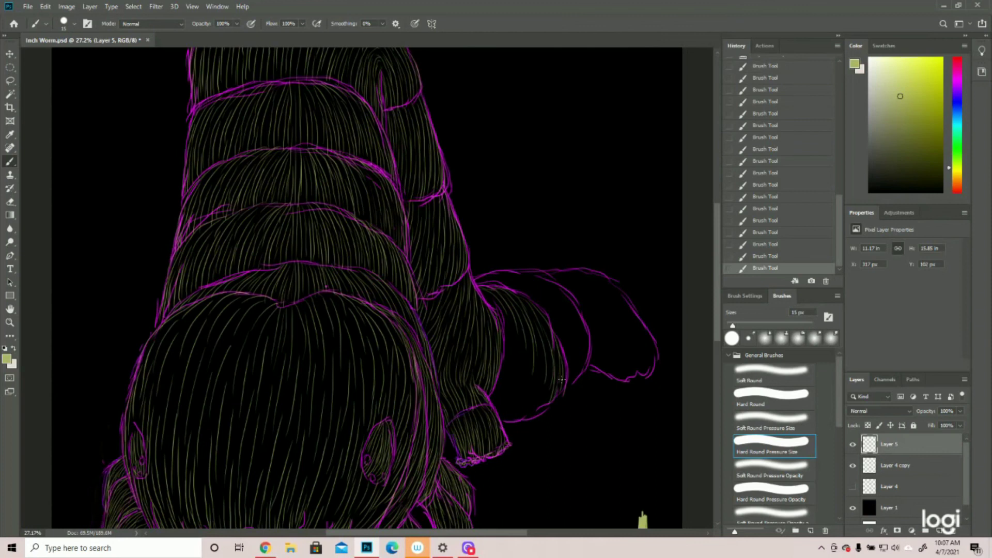
left_click_drag(484, 295, 510, 361)
left_click_drag(541, 362, 509, 418)
left_click_drag(518, 377, 495, 408)
- Fill the last two tail segments with curved contour strokes and add a new layer above Layer 5
mouse_move(475, 279)
left_mouse_down()
mouse_move(572, 302)
mouse_move(588, 351)
left_mouse_up()
mouse_move(524, 282)
left_mouse_down()
mouse_move(576, 338)
mouse_move(572, 379)
left_mouse_up()
left_click_drag(568, 331, 570, 364)
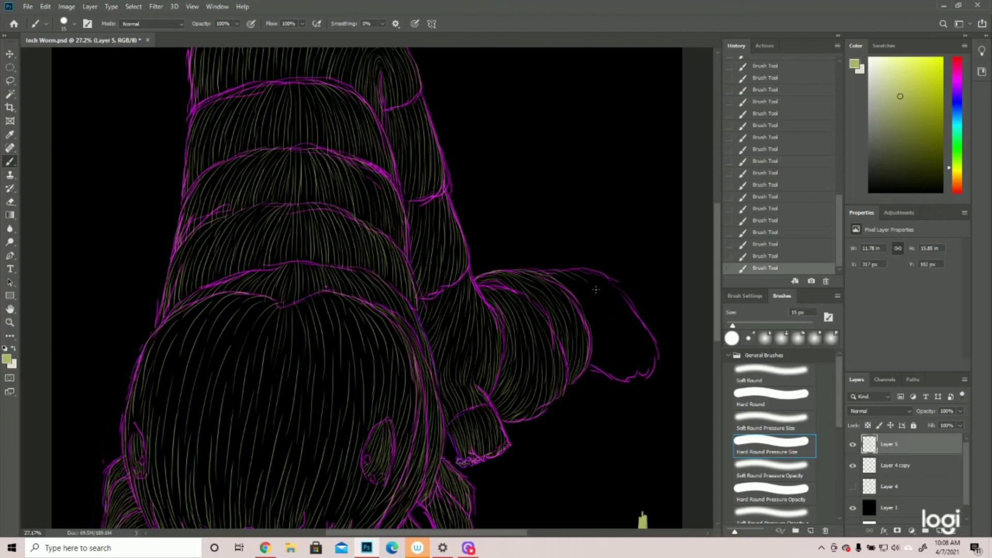
left_click_drag(566, 270, 641, 315)
left_click_drag(601, 279, 610, 283)
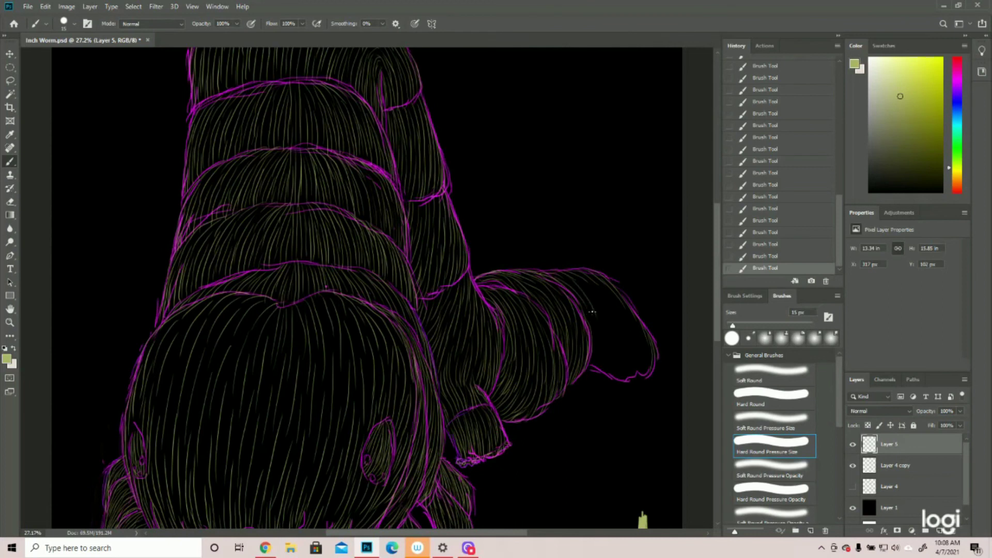
key("z")
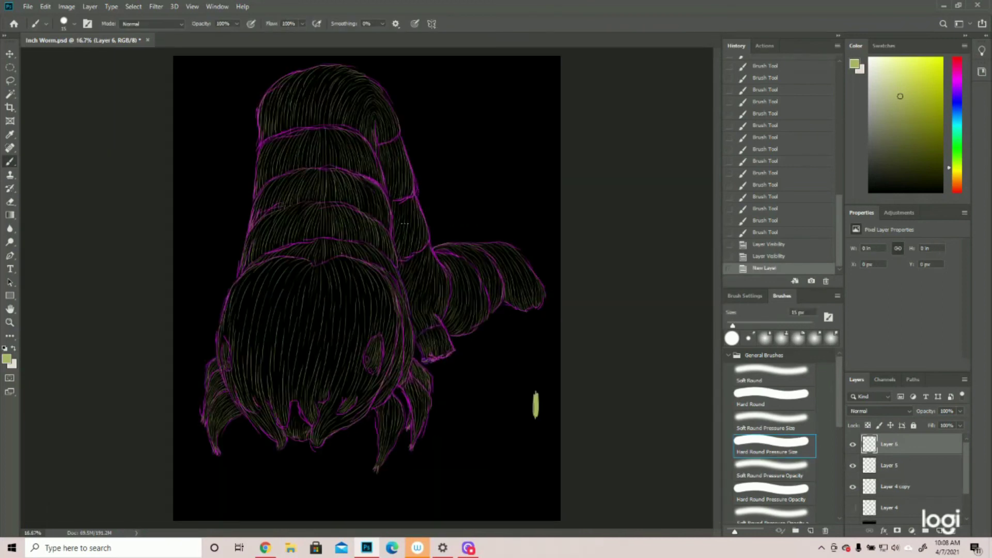
mouse_move(475, 83)
left_mouse_down()
mouse_move(451, 106)
mouse_move(460, 96)
left_mouse_up()
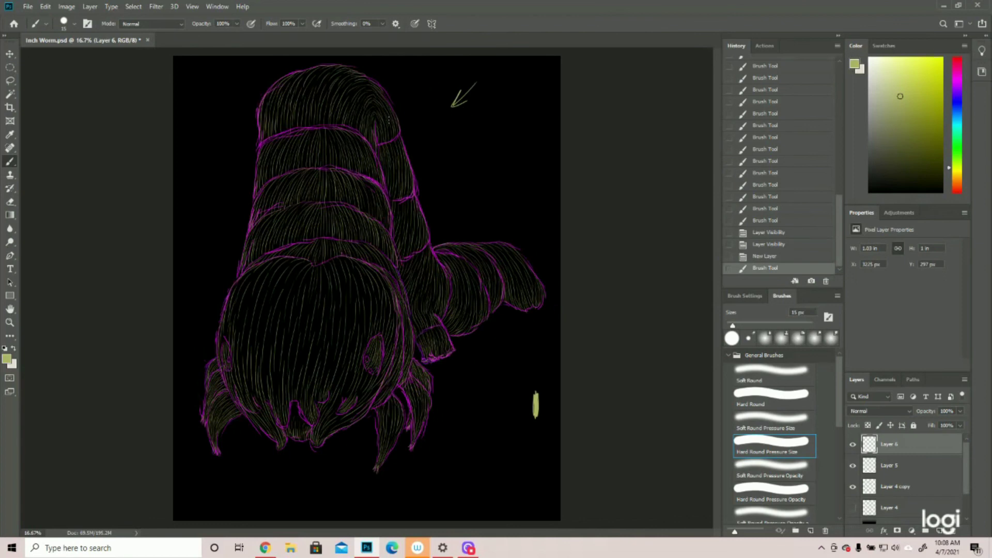
mouse_move(379, 209)
left_mouse_down()
mouse_move(364, 199)
mouse_move(395, 188)
mouse_move(383, 204)
left_mouse_up()
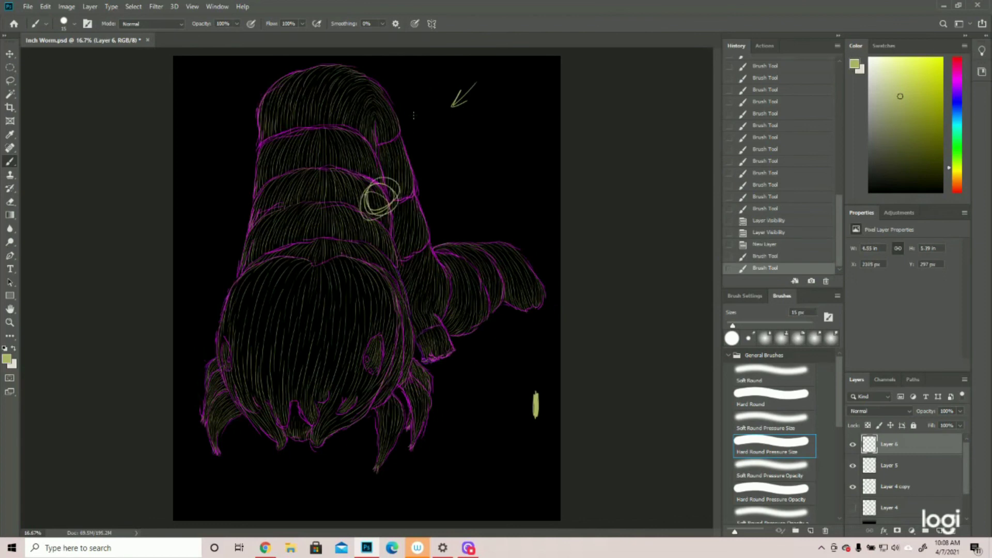
left_click_drag(396, 102, 404, 105)
left_click_drag(509, 226, 524, 225)
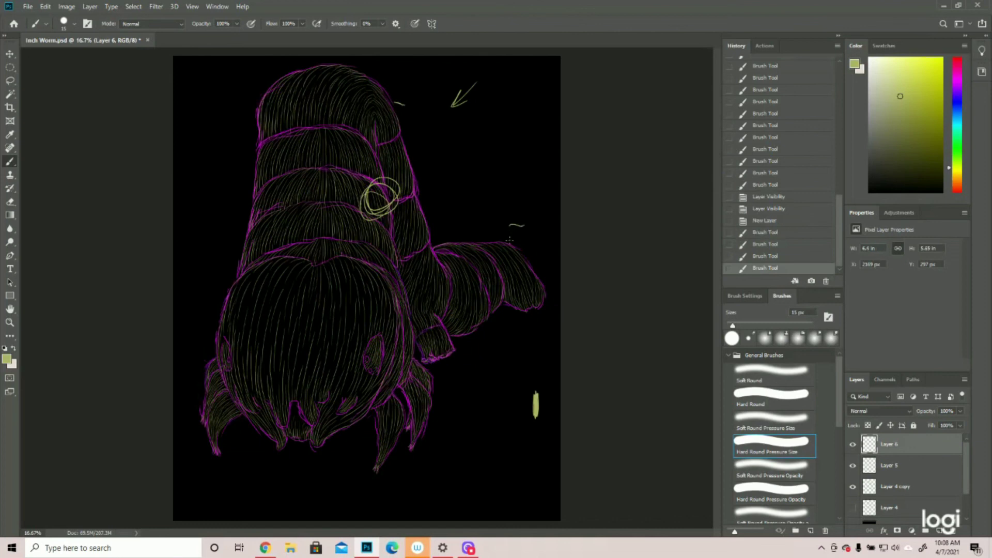
left_click(768, 222)
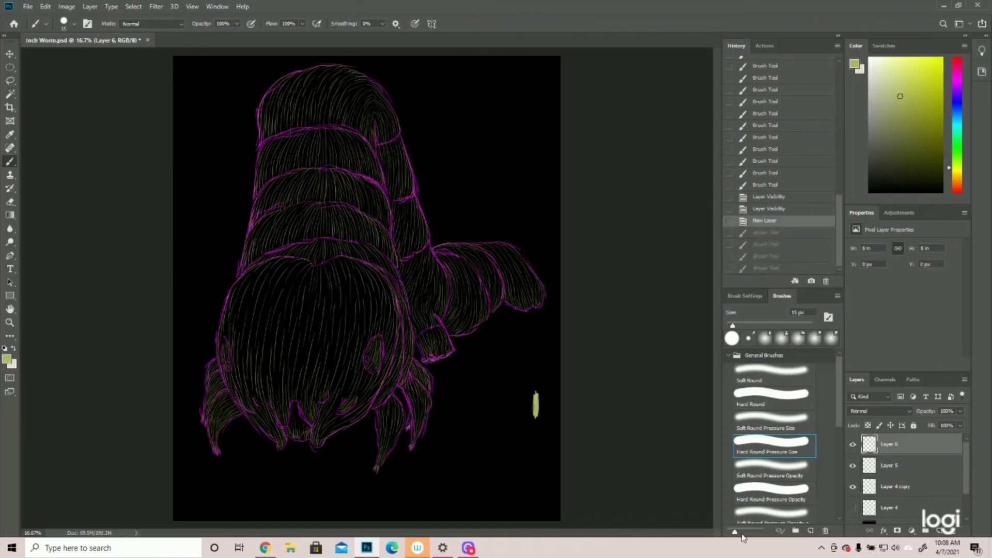
left_click(853, 444)
left_click(853, 444)
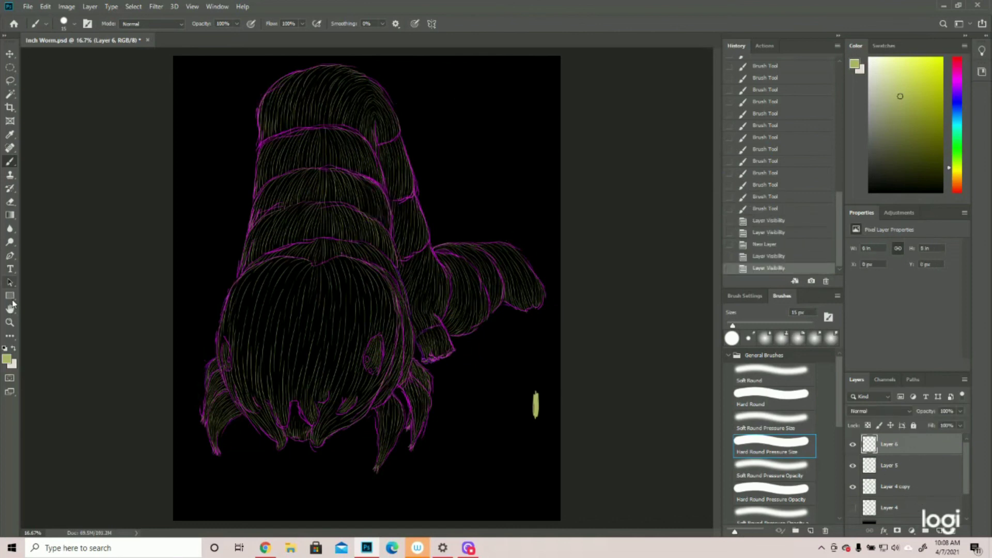
- Paint a first patch of dense highlight strokes on the upper right of the worm's head on Layer 6
left_click(10, 322)
left_click(368, 402)
key("b")
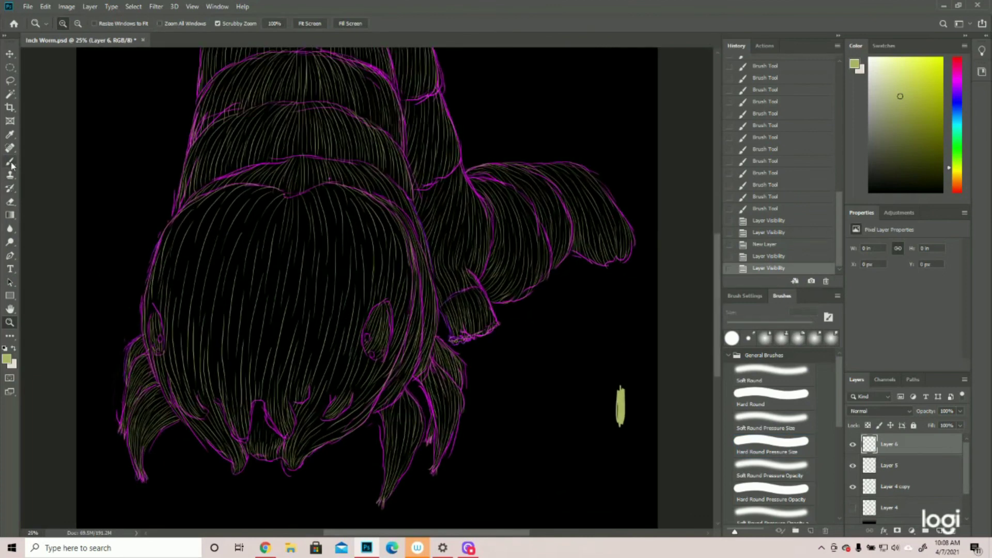
scroll(262, 340, "down", 2)
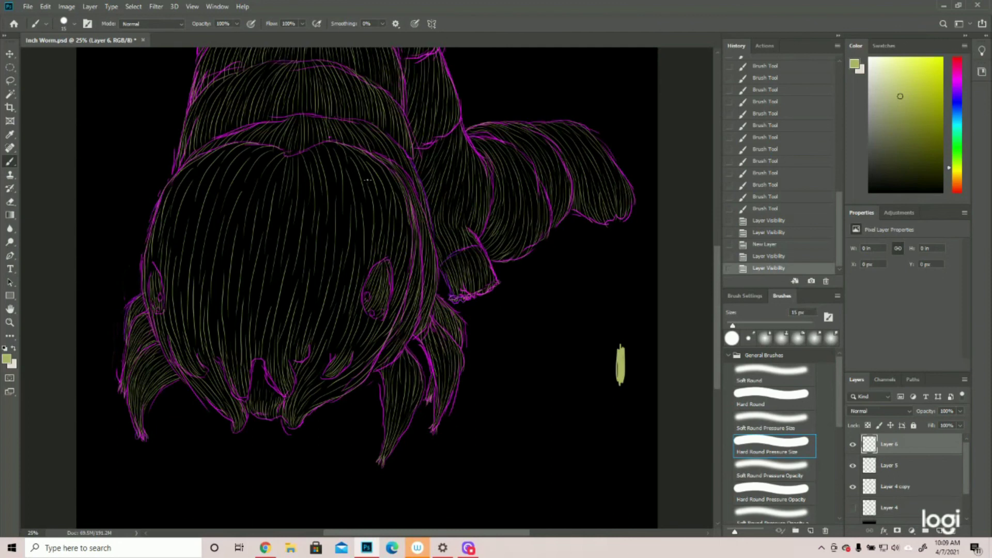
mouse_move(349, 164)
left_mouse_down()
mouse_move(369, 222)
mouse_move(371, 204)
left_mouse_up()
left_click_drag(367, 214, 374, 222)
left_click_drag(363, 175, 380, 237)
left_click_drag(373, 187, 384, 245)
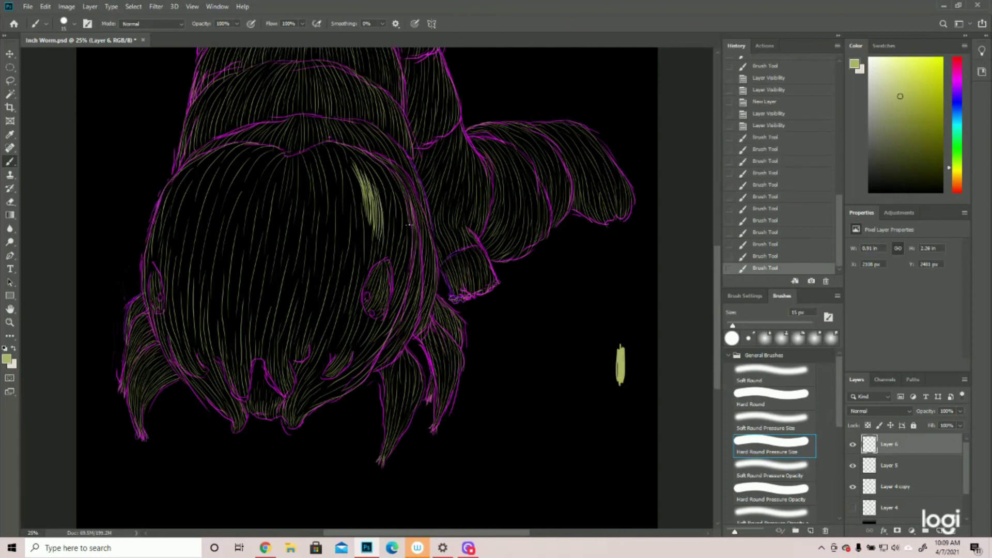
- Widen the head highlight toward the right edge and down to the right eye with closely spaced strokes
mouse_move(410, 238)
left_mouse_down()
mouse_move(405, 269)
mouse_move(408, 249)
left_mouse_up()
left_click_drag(410, 259, 404, 269)
left_click_drag(413, 223, 395, 297)
left_click_drag(409, 258, 402, 300)
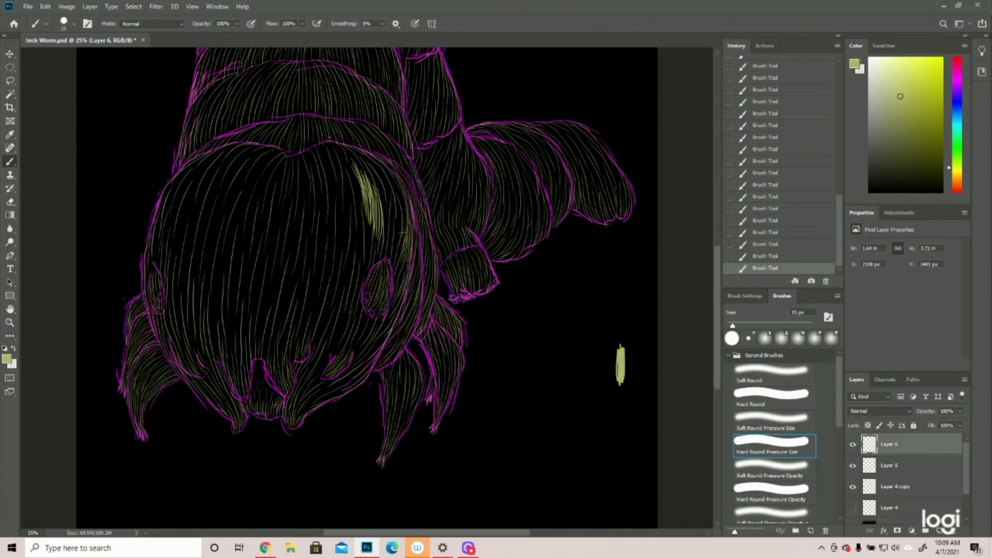
mouse_move(404, 211)
left_mouse_down()
mouse_move(395, 263)
mouse_move(390, 253)
left_mouse_up()
mouse_move(399, 193)
left_mouse_down()
mouse_move(391, 249)
mouse_move(391, 190)
mouse_move(381, 186)
mouse_move(391, 210)
mouse_move(387, 194)
mouse_move(386, 246)
left_mouse_up()
left_click_drag(387, 176, 384, 255)
left_click_drag(389, 178, 386, 249)
left_click_drag(397, 194, 387, 261)
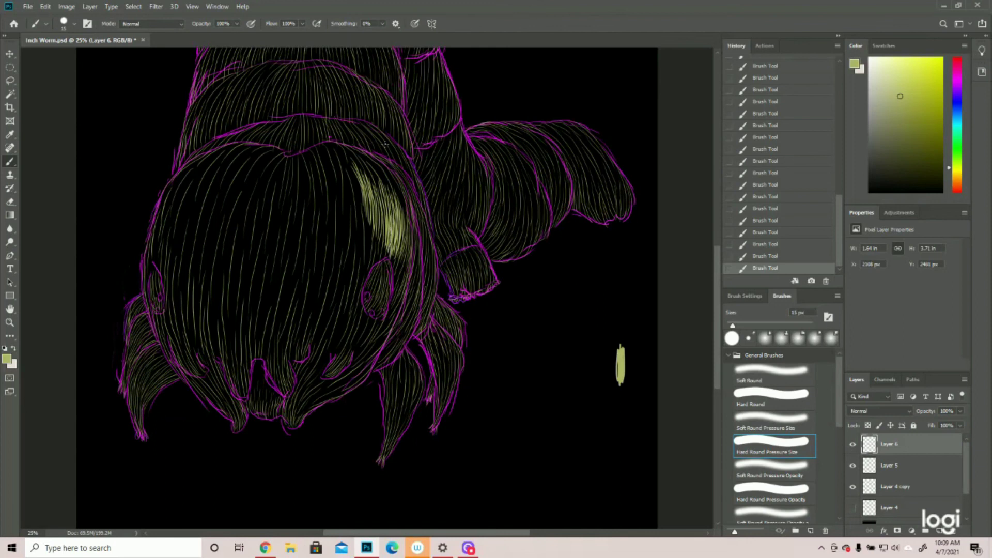
mouse_move(369, 171)
left_mouse_down()
mouse_move(380, 194)
mouse_move(381, 184)
mouse_move(376, 202)
mouse_move(391, 206)
left_mouse_up()
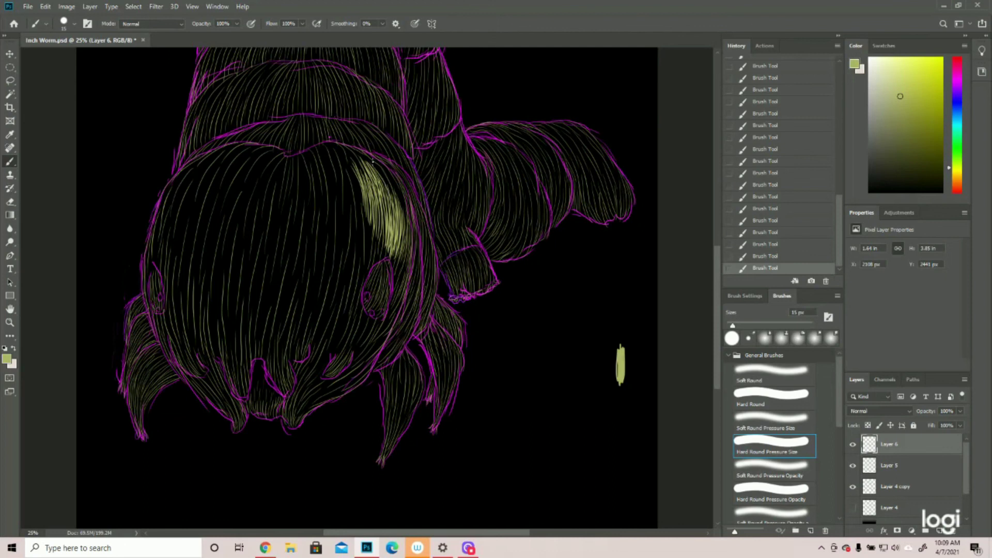
- Hide Layer 4 copy and extend the highlight with strokes along the head's upper right edge
left_click(853, 487)
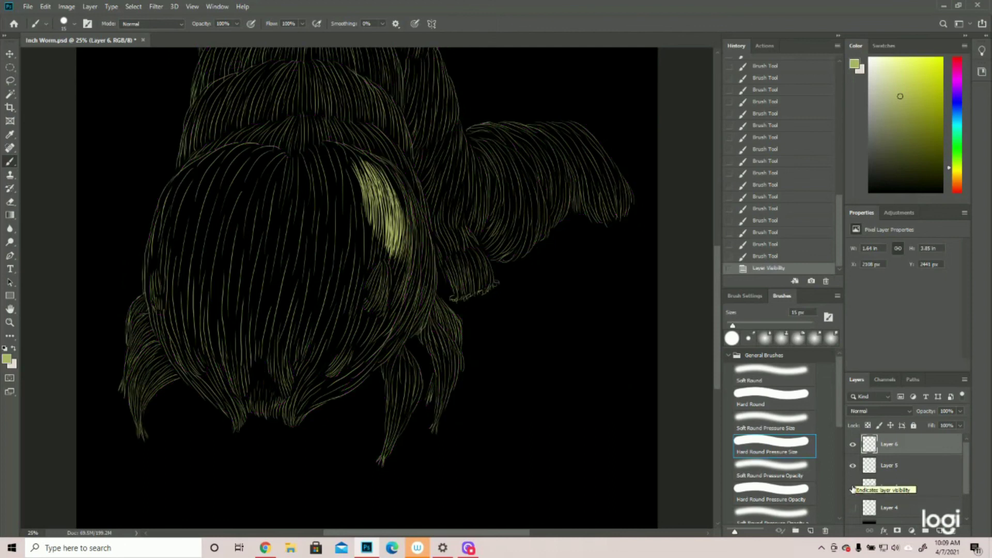
left_click(853, 486)
left_click(853, 487)
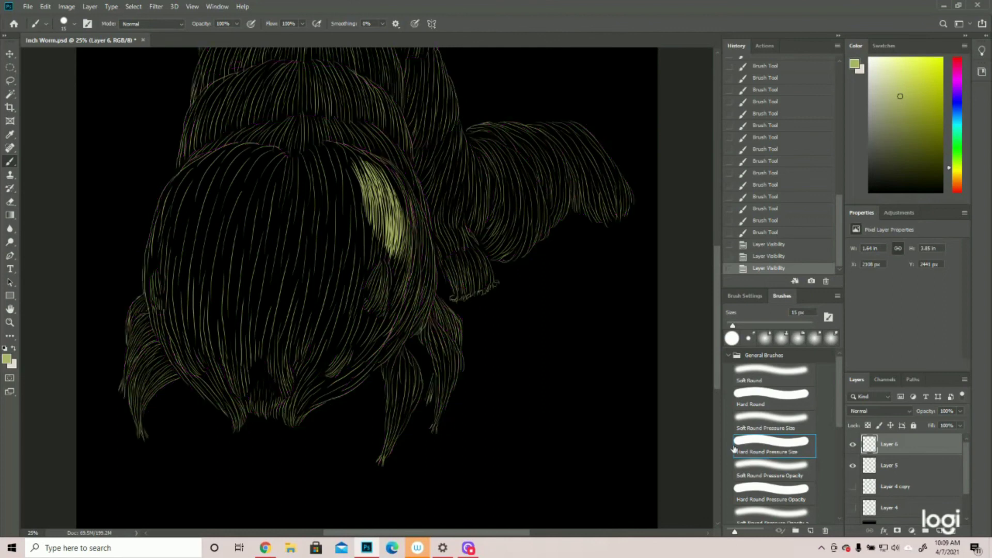
left_click_drag(333, 141, 365, 162)
mouse_move(345, 145)
left_mouse_down()
mouse_move(370, 162)
mouse_move(361, 152)
left_mouse_up()
left_click_drag(366, 154, 380, 164)
left_click_drag(354, 145, 394, 171)
- Thicken the upper part of the head highlight with dense downward strokes, blending it into the patch above the right eye
mouse_move(385, 160)
left_mouse_down()
mouse_move(410, 195)
mouse_move(409, 233)
left_mouse_up()
left_click_drag(382, 160, 407, 227)
left_click_drag(386, 169, 403, 210)
left_click_drag(392, 176, 405, 229)
left_click_drag(370, 157, 395, 217)
mouse_move(356, 151)
left_mouse_down()
mouse_move(381, 177)
mouse_move(366, 177)
mouse_move(368, 192)
left_mouse_up()
mouse_move(356, 166)
left_mouse_down()
mouse_move(390, 201)
mouse_move(391, 218)
left_mouse_up()
left_click_drag(385, 179, 383, 244)
left_click_drag(379, 201, 380, 239)
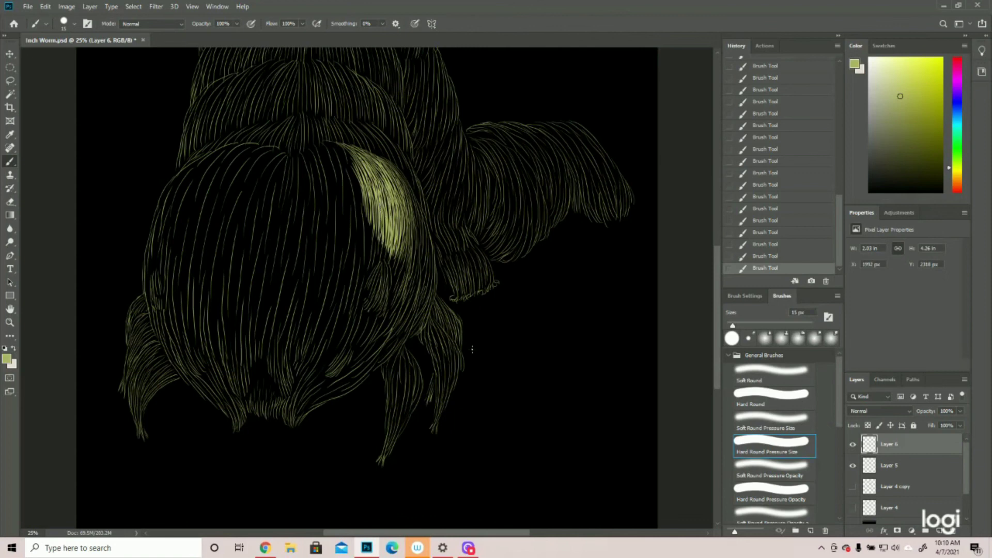
- Add contour strokes down the head's right edge, past the right eye and along the jaw, after comparing against Layer 4 copy
left_click(853, 487)
left_click(852, 486)
left_click_drag(408, 261, 402, 306)
left_click_drag(394, 320, 351, 383)
mouse_move(383, 345)
left_mouse_down()
mouse_move(298, 421)
mouse_move(324, 393)
left_mouse_up()
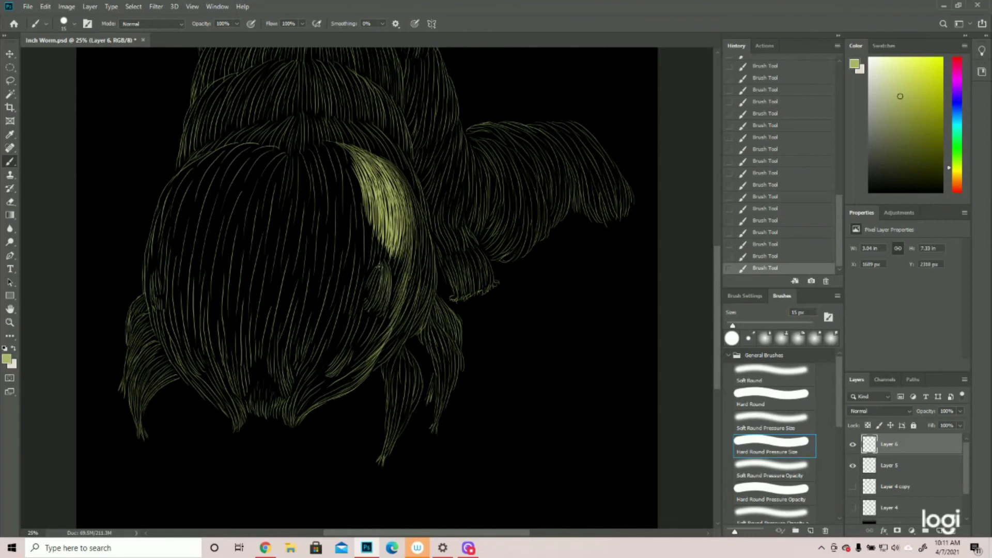
- Check the right eye's placement against Layer 4 copy and define its inner and lower edges with short strokes
left_click(852, 487)
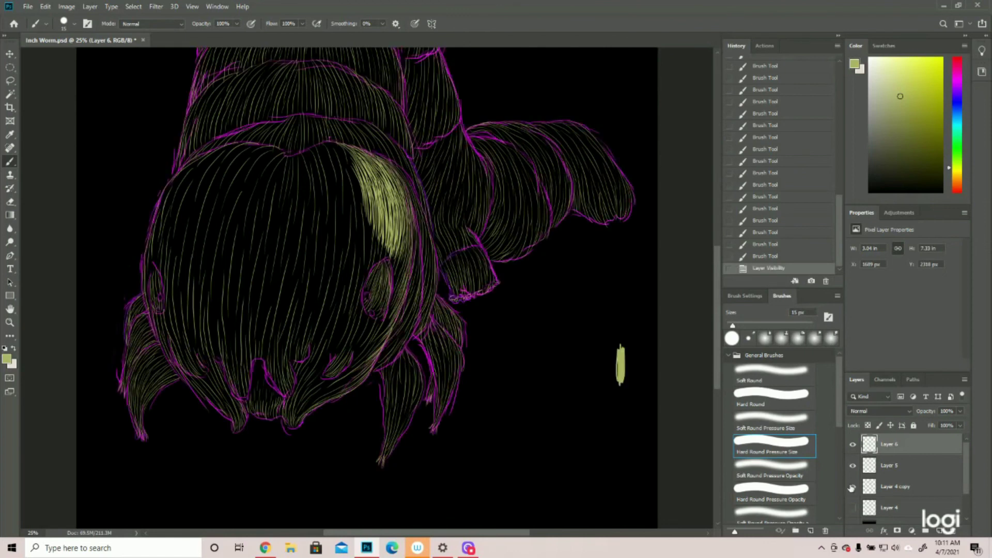
left_click(852, 486)
left_click_drag(373, 293, 369, 305)
mouse_move(373, 293)
left_mouse_down()
mouse_move(371, 309)
mouse_move(371, 284)
left_mouse_up()
left_click_drag(375, 267, 367, 307)
left_click_drag(374, 303, 381, 316)
left_click_drag(373, 301, 375, 314)
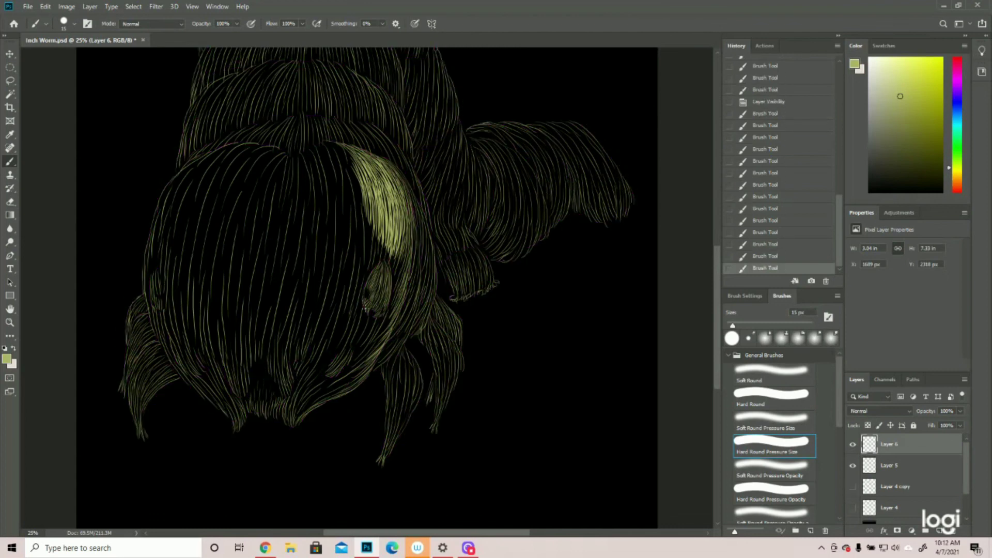
- Brighten the right eye with dense strokes and fill the gap joining it to the highlight above
left_click_drag(380, 305, 371, 316)
left_click_drag(384, 275, 383, 300)
mouse_move(386, 276)
left_mouse_down()
mouse_move(379, 310)
mouse_move(382, 287)
mouse_move(376, 304)
mouse_move(371, 289)
left_mouse_up()
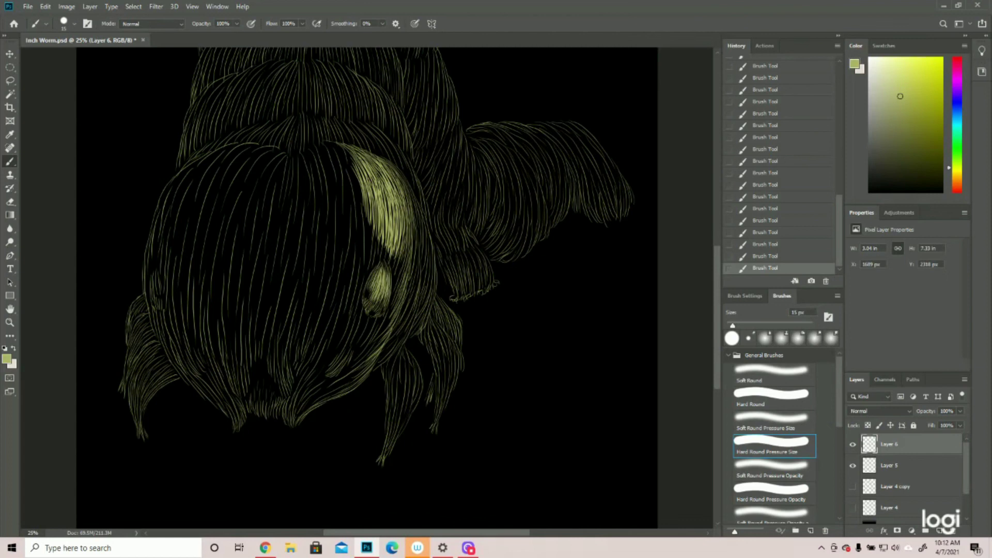
left_click_drag(382, 296, 375, 310)
mouse_move(390, 249)
left_mouse_down()
mouse_move(394, 289)
mouse_move(401, 260)
mouse_move(391, 303)
left_mouse_up()
left_click_drag(395, 289, 389, 309)
left_click_drag(388, 247, 385, 264)
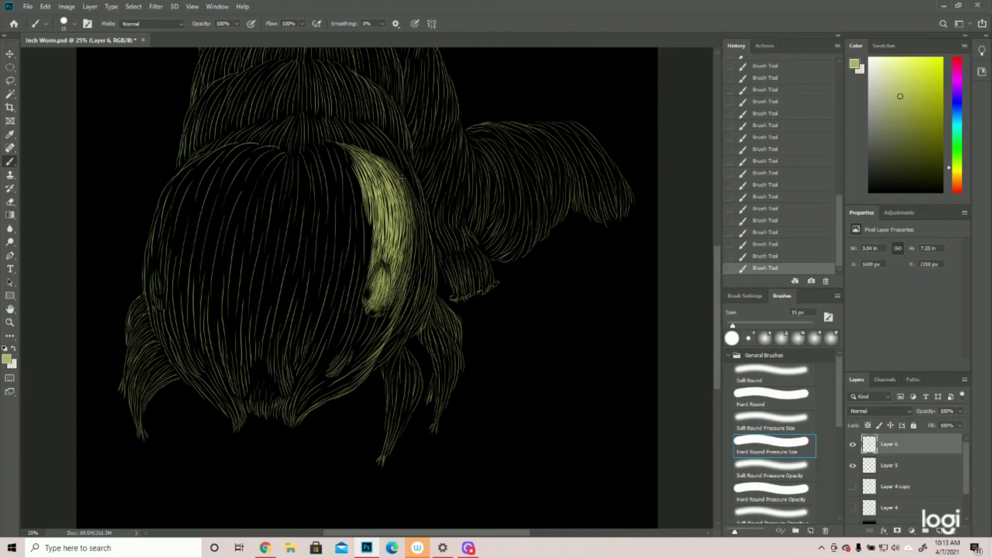
- Extend the highlight around and below the right eye with dense strokes and touch up the eye's upper edge
key("z")
left_click_drag(383, 292, 408, 300)
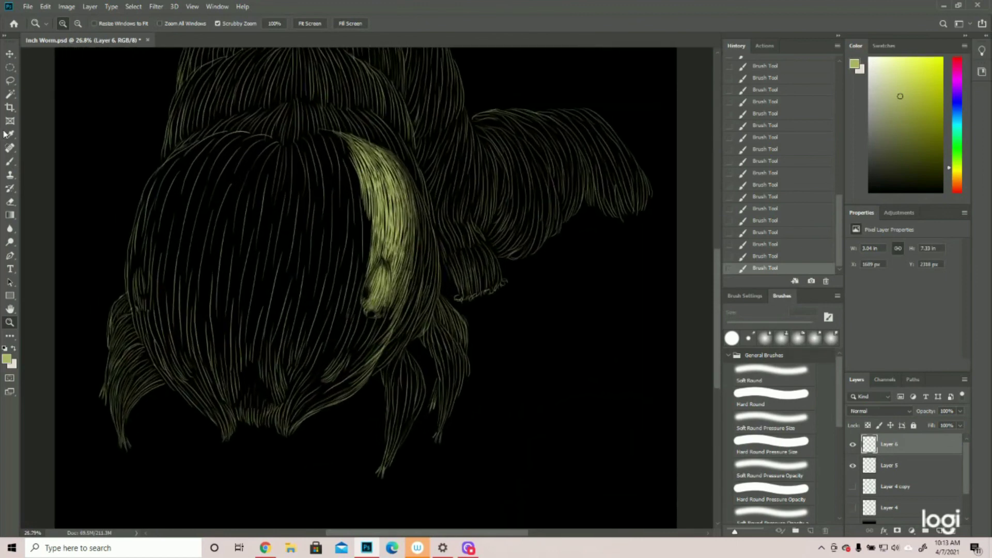
left_click(11, 162)
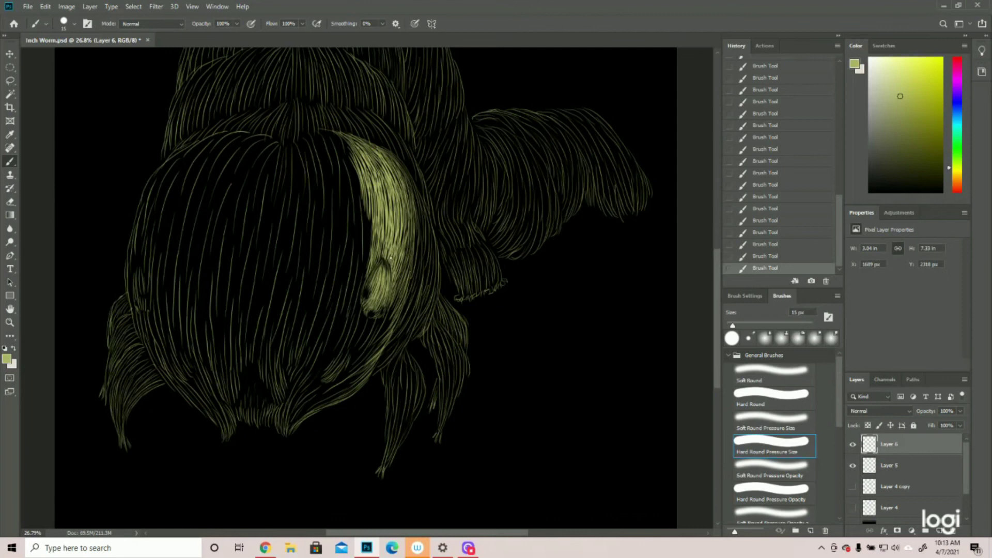
left_click_drag(392, 301, 358, 351)
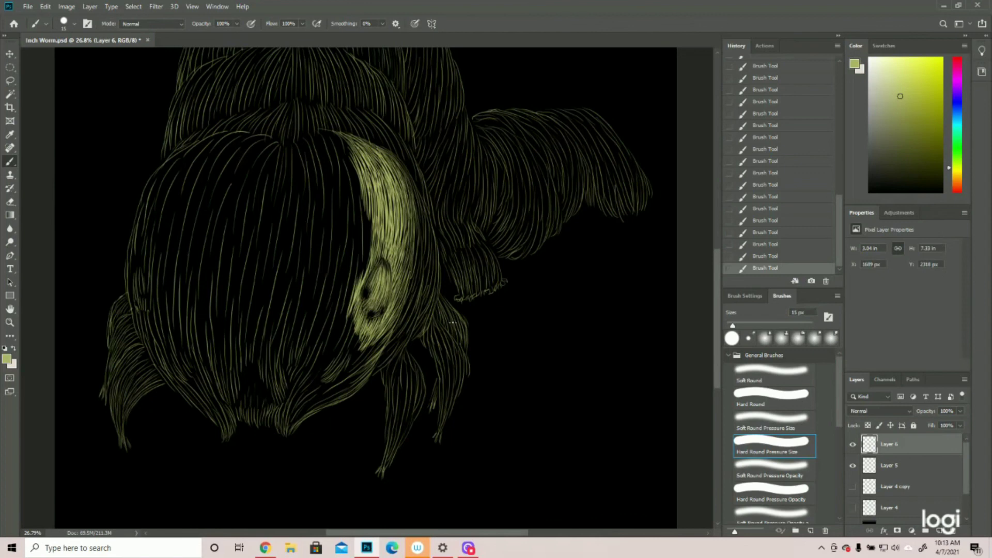
left_click_drag(383, 257, 376, 262)
left_click_drag(383, 260, 378, 295)
- Add short brush strokes along the head's upper edge, from the right highlight across the centre notch and down the upper-left curve
left_click(10, 322)
left_click_drag(361, 338, 308, 345)
left_click(363, 408)
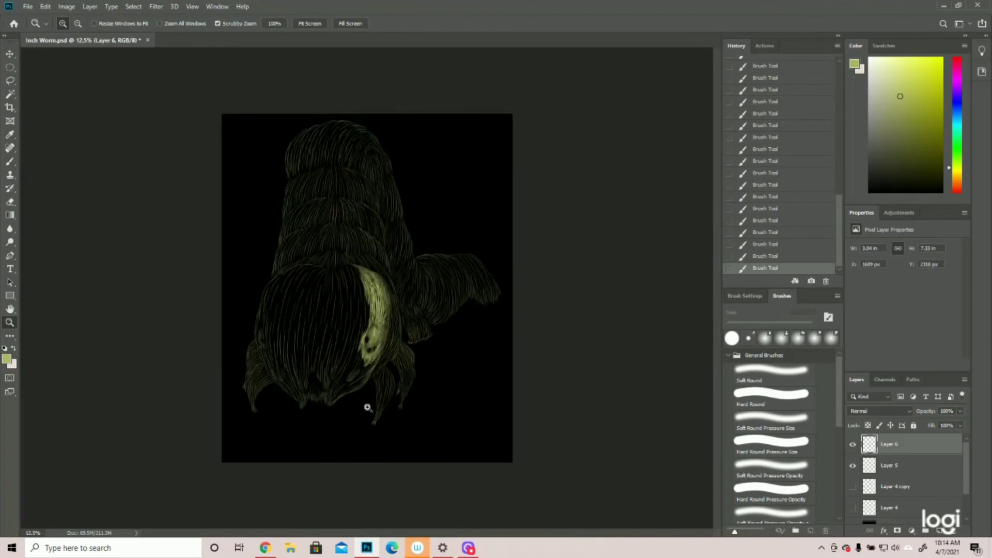
left_click(335, 404)
left_click(10, 161)
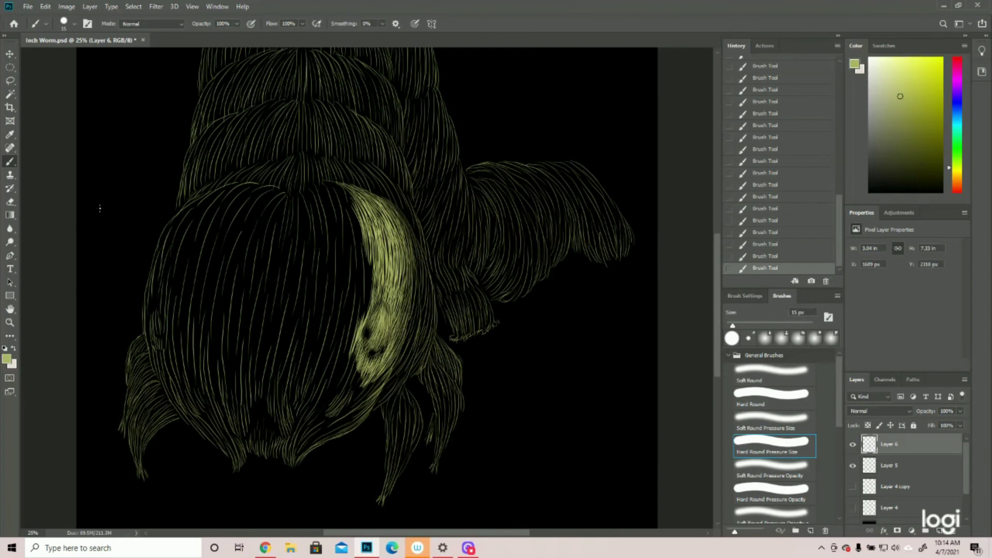
left_click_drag(317, 196, 347, 182)
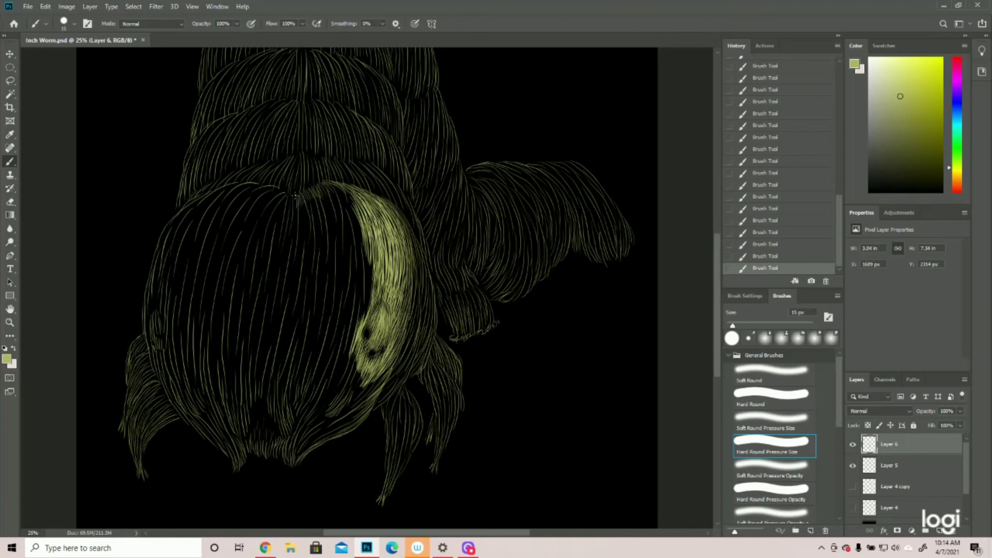
mouse_move(292, 203)
left_mouse_down()
mouse_move(280, 220)
mouse_move(271, 205)
left_mouse_up()
mouse_move(286, 193)
left_mouse_down()
mouse_move(257, 192)
mouse_move(280, 192)
mouse_move(265, 206)
mouse_move(278, 194)
mouse_move(259, 200)
mouse_move(272, 191)
mouse_move(265, 186)
mouse_move(224, 202)
left_mouse_up()
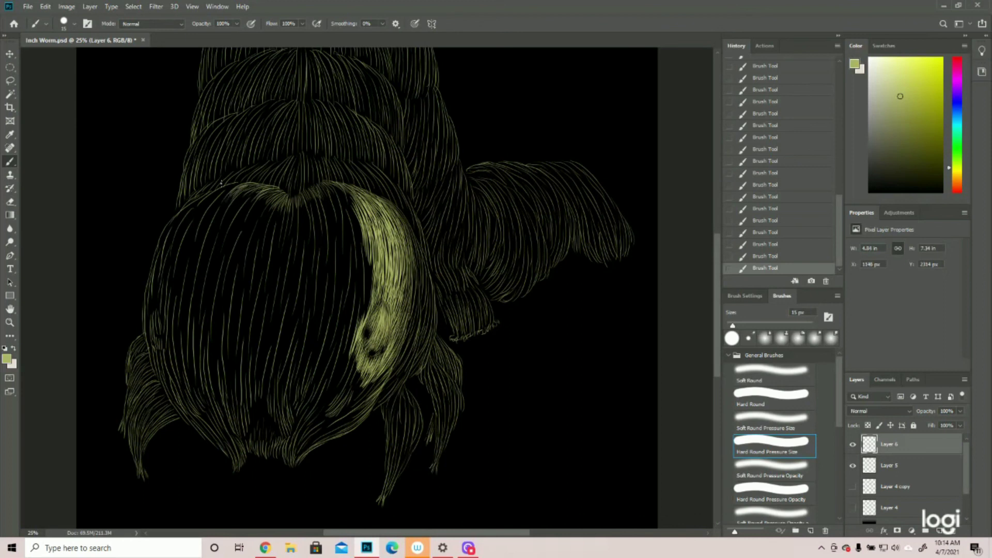
left_click_drag(232, 185, 176, 213)
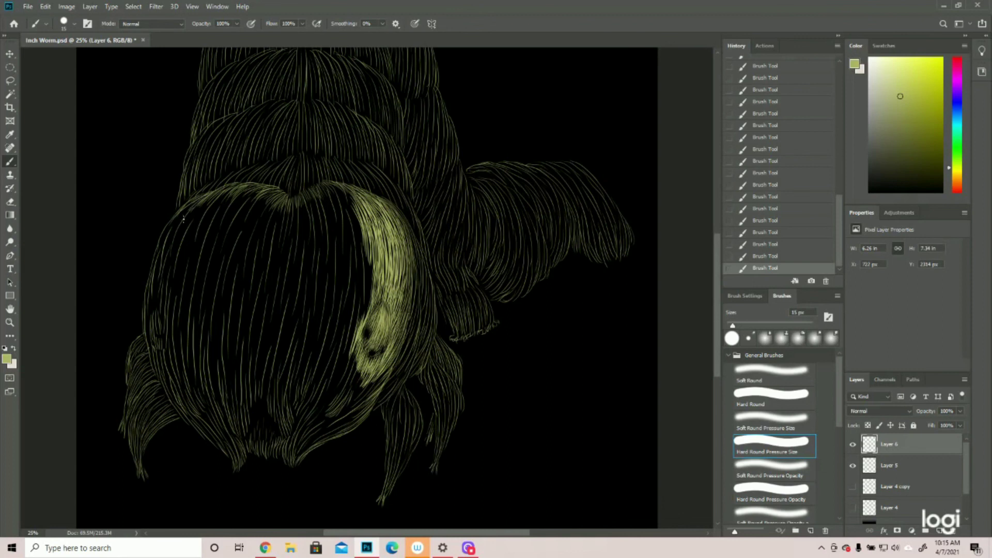
left_click_drag(192, 205, 158, 252)
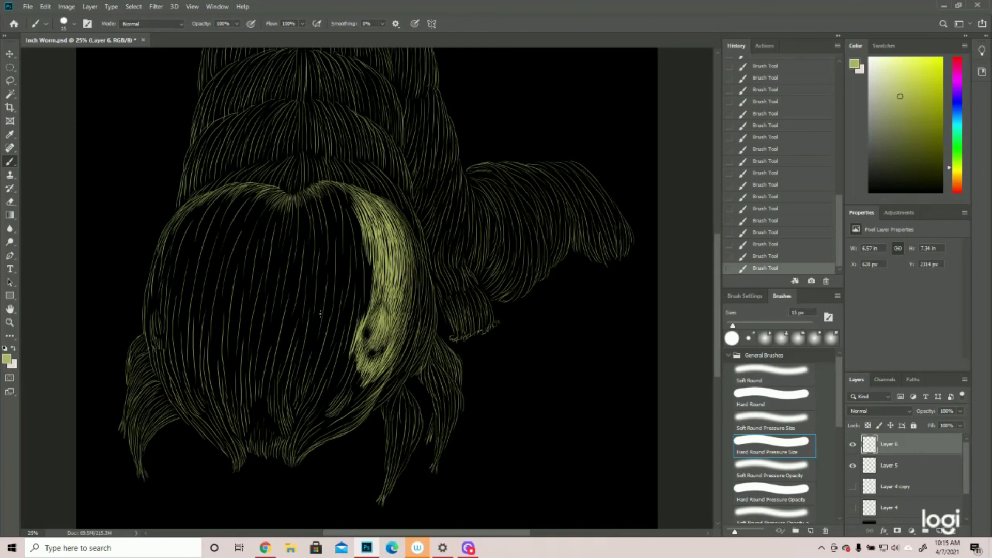
- Stroke the right mouthpart's tip and inner edge, then extend the highlight from below the right eye toward the lower jaw
left_click_drag(300, 461, 291, 465)
left_click_drag(290, 437, 293, 466)
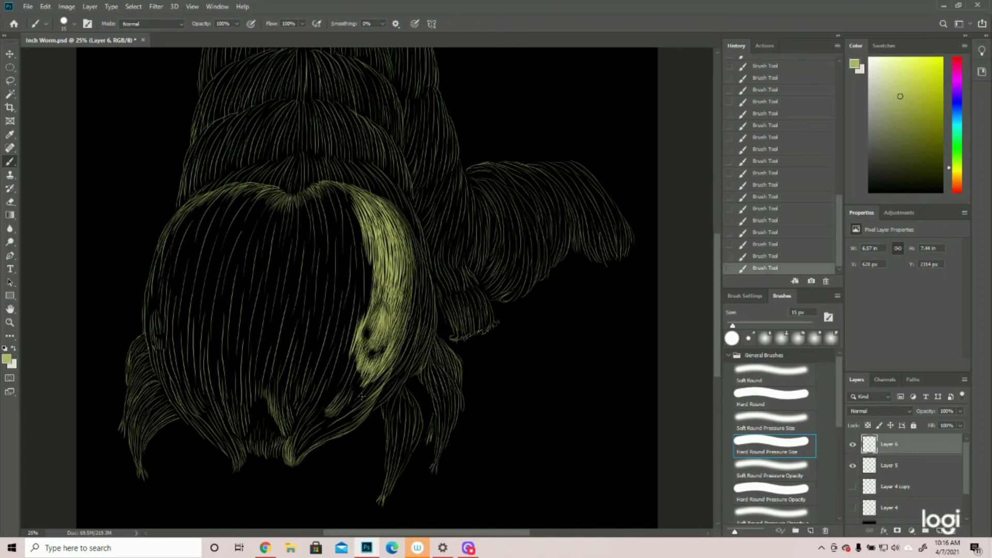
left_click_drag(364, 371, 330, 418)
left_click_drag(362, 372, 345, 391)
left_click_drag(350, 382, 337, 398)
left_click_drag(357, 364, 340, 388)
left_click_drag(360, 339, 336, 395)
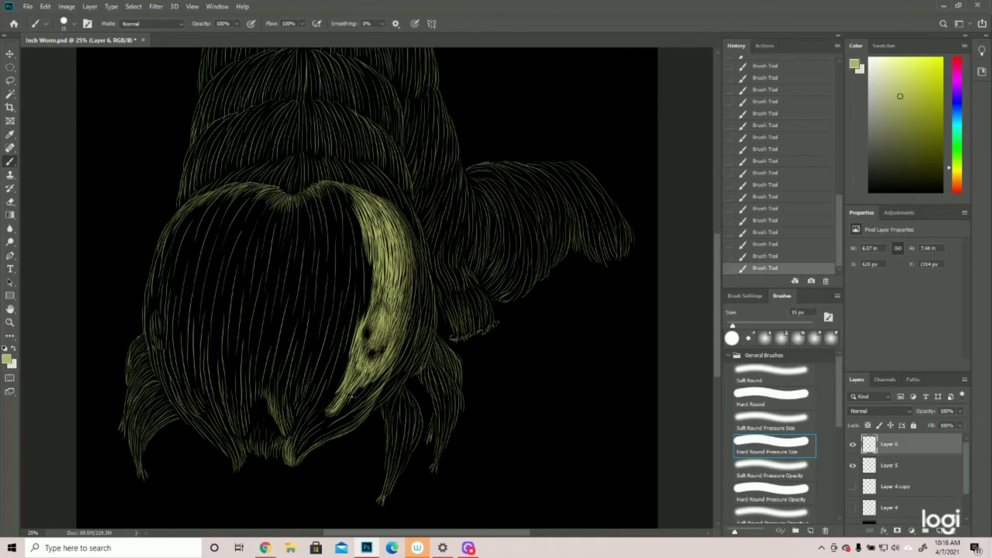
left_click_drag(355, 388, 347, 396)
left_click_drag(391, 367, 380, 376)
left_click_drag(378, 378, 337, 413)
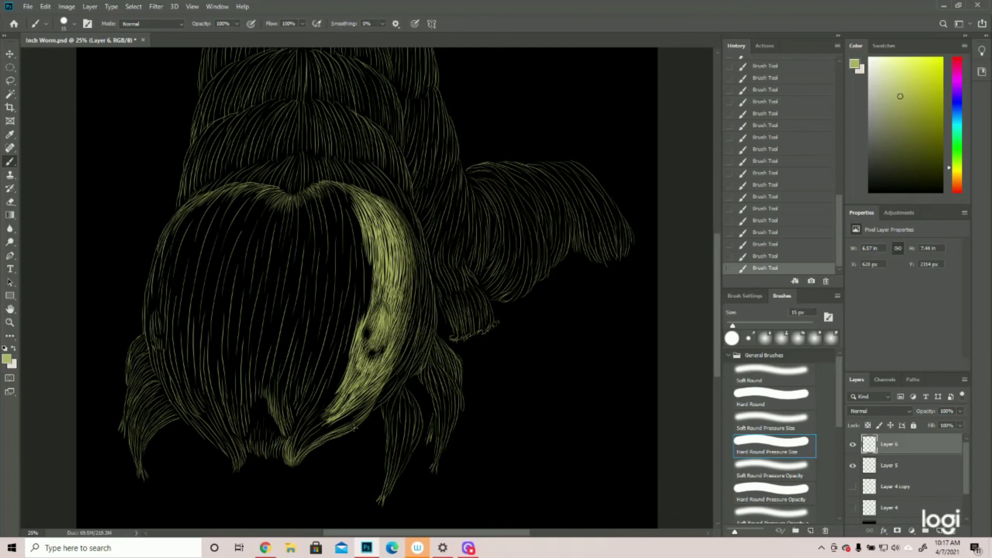
- Fill the right jaw with dense strokes converging on the tip of the right mouthpart
left_click_drag(370, 399, 290, 460)
left_click_drag(309, 434, 294, 456)
mouse_move(304, 437)
left_mouse_down()
mouse_move(291, 457)
mouse_move(293, 449)
left_mouse_up()
mouse_move(335, 424)
left_mouse_down()
mouse_move(298, 445)
mouse_move(320, 441)
mouse_move(293, 462)
mouse_move(313, 439)
left_mouse_up()
left_click_drag(339, 392, 298, 440)
left_click_drag(350, 351, 287, 449)
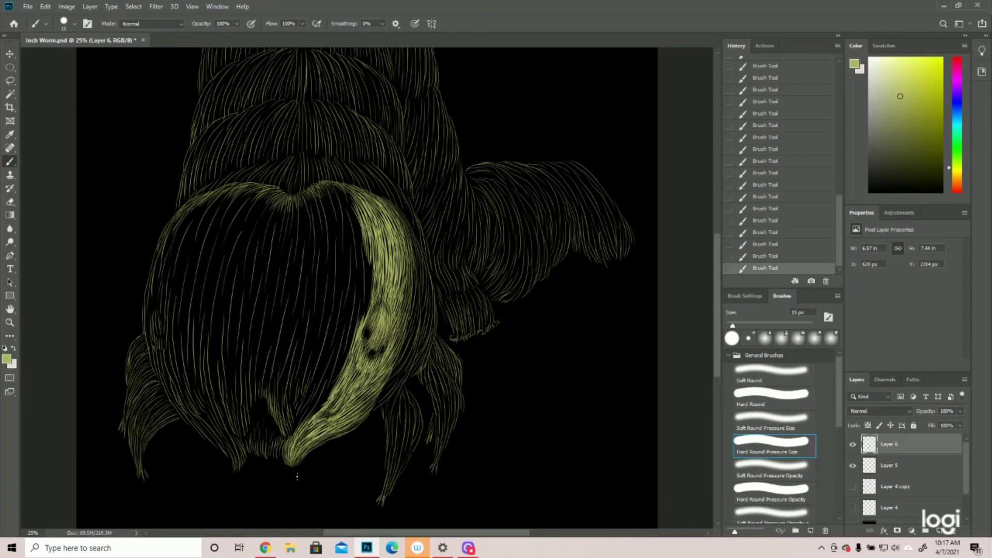
- Build a dense patch of near-vertical strokes on the lower face between the right eye and the mouth
scroll(319, 442, "down", 2)
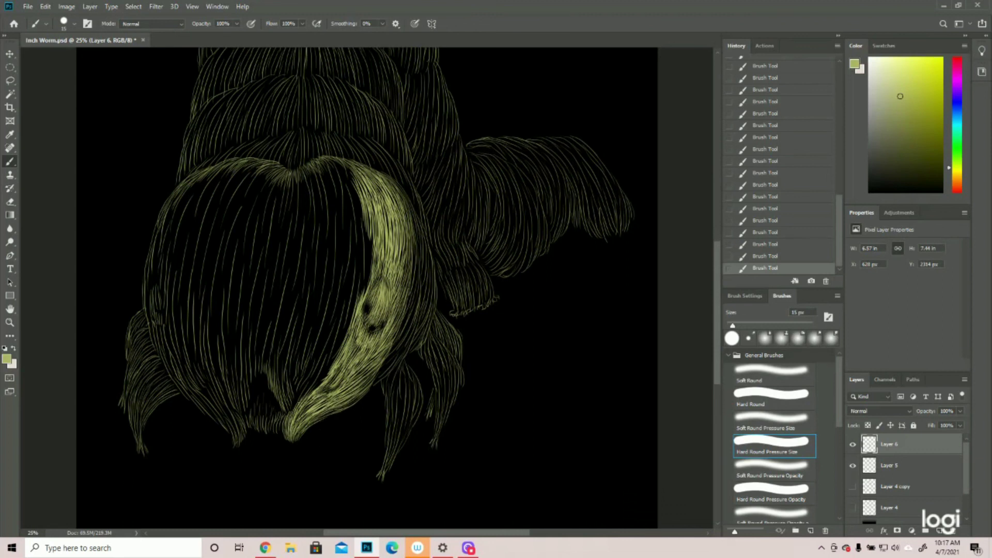
left_click_drag(314, 389, 343, 337)
left_click_drag(620, 362, 620, 399)
mouse_move(320, 363)
left_mouse_down()
mouse_move(336, 309)
mouse_move(298, 345)
mouse_move(311, 313)
mouse_move(302, 356)
mouse_move(306, 319)
mouse_move(304, 375)
left_mouse_up()
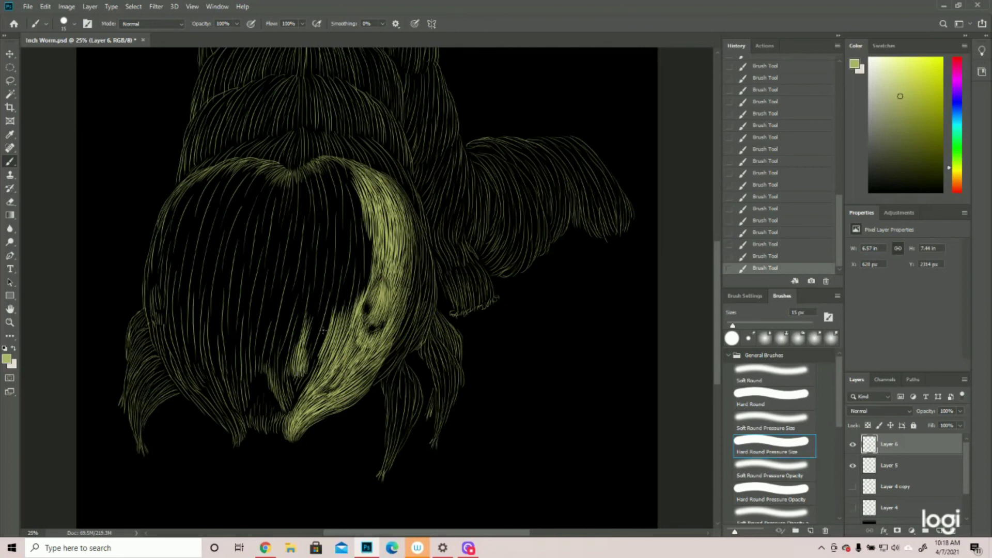
mouse_move(333, 306)
left_mouse_down()
mouse_move(314, 357)
mouse_move(328, 309)
mouse_move(310, 345)
left_mouse_up()
left_click_drag(318, 304, 307, 371)
left_click_drag(313, 353, 310, 371)
left_click_drag(317, 354, 313, 374)
mouse_move(320, 358)
left_mouse_down()
mouse_move(314, 383)
mouse_move(308, 374)
left_mouse_up()
left_click_drag(313, 354, 305, 371)
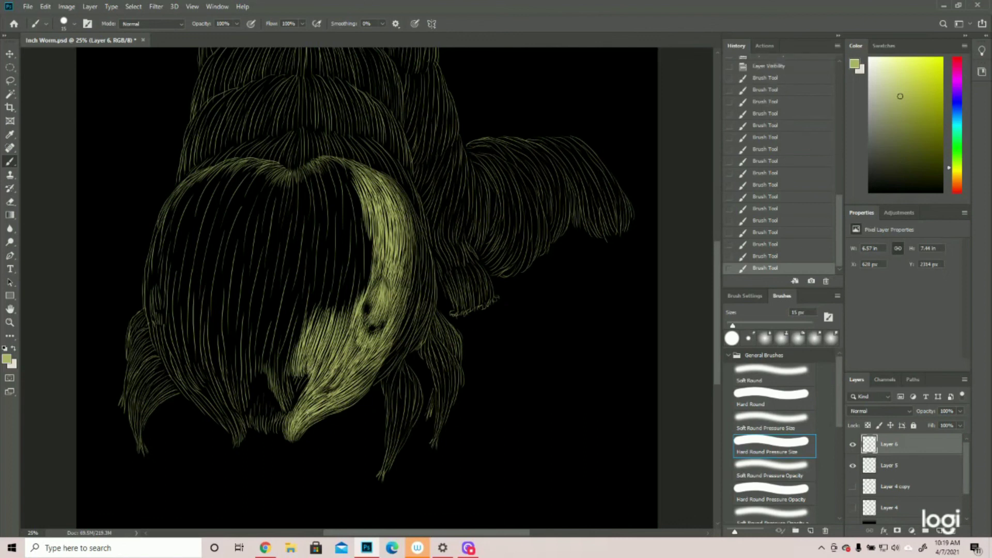
- Highlight the mouth's right inner edge and carry dense strokes upward beside the lower-face patch
left_click_drag(283, 369, 285, 403)
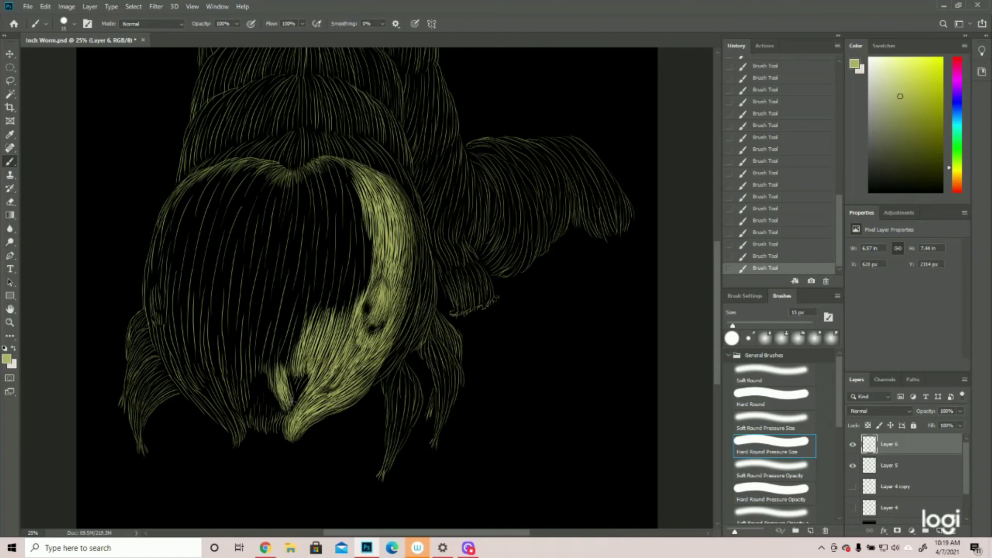
mouse_move(287, 372)
left_mouse_down()
mouse_move(275, 331)
mouse_move(271, 369)
left_mouse_up()
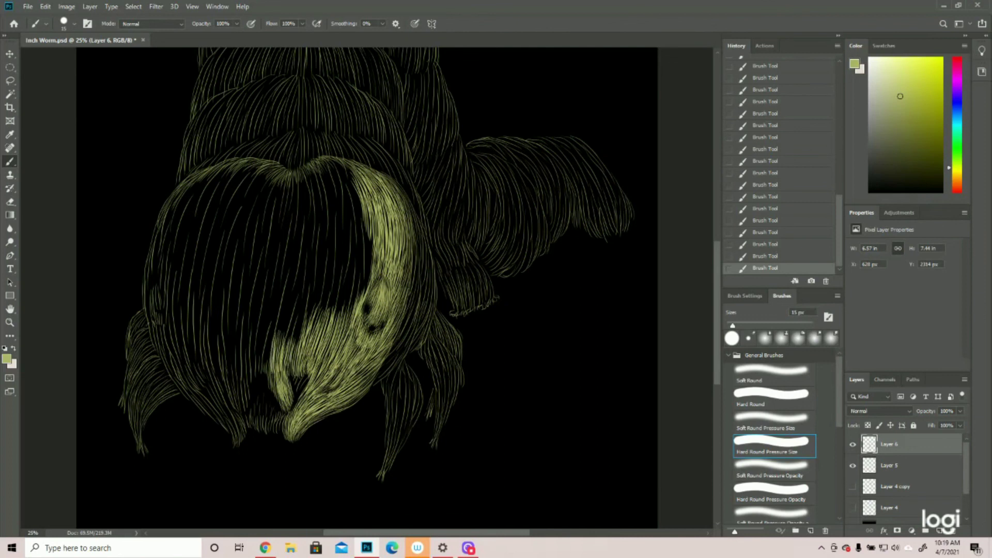
left_click_drag(272, 371, 277, 385)
left_click_drag(287, 378, 306, 308)
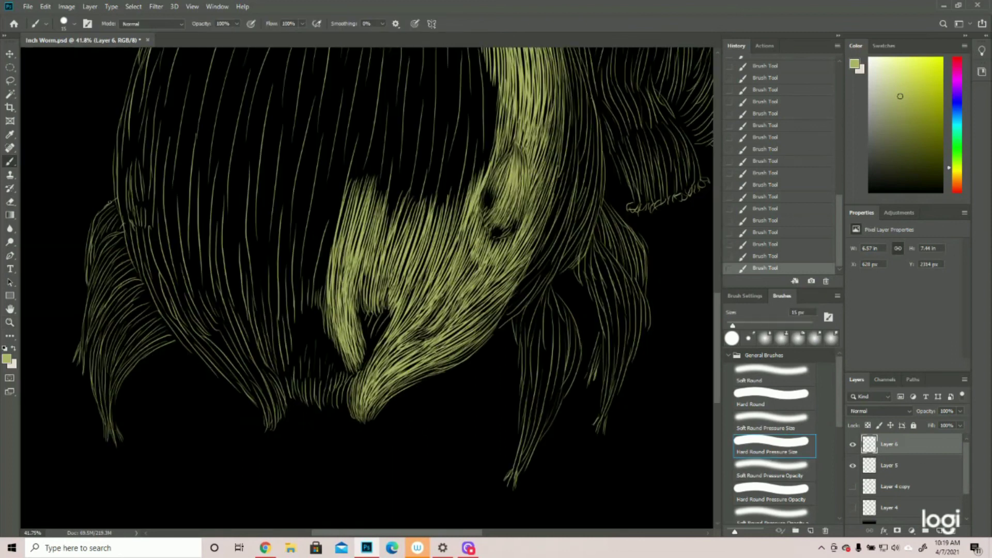
- Fill the small dark gap above the right mouthpart and thicken the surrounding strokes to blend the two patches
left_click_drag(384, 321, 389, 303)
mouse_move(379, 320)
left_mouse_down()
mouse_move(388, 304)
mouse_move(391, 312)
left_mouse_up()
mouse_move(381, 334)
left_mouse_down()
mouse_move(393, 310)
mouse_move(366, 311)
left_mouse_up()
left_click_drag(360, 324, 365, 308)
left_click_drag(365, 352, 373, 321)
key("ctrl+minus")
key("ctrl+minus")
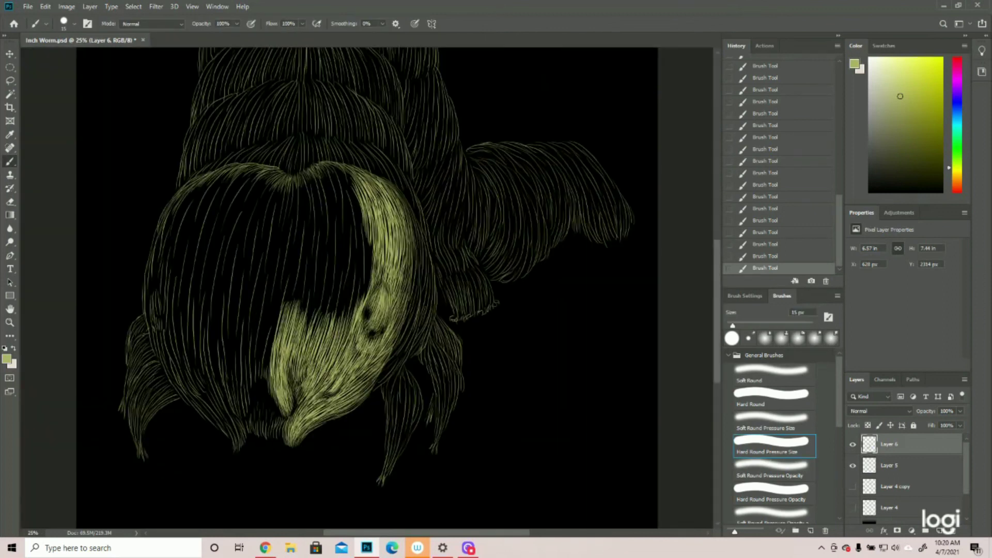
mouse_move(304, 349)
left_mouse_down()
mouse_move(299, 380)
mouse_move(294, 371)
left_mouse_up()
mouse_move(294, 356)
left_mouse_down()
mouse_move(296, 371)
mouse_move(305, 357)
mouse_move(299, 363)
left_mouse_up()
left_click_drag(293, 342, 274, 380)
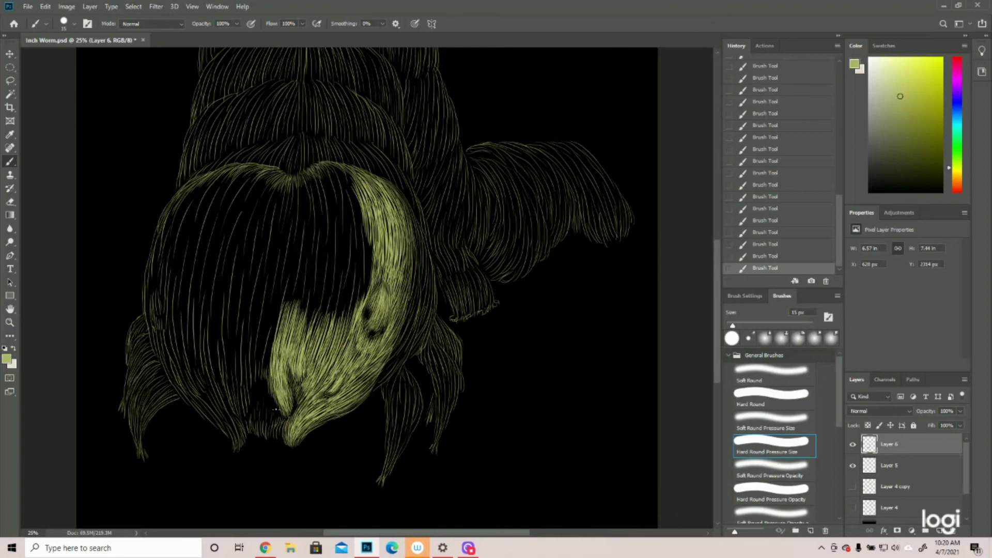
- Widen the top of the head's right highlight inward with strokes running down from the upper edge
left_click(10, 323)
left_click_drag(356, 338, 305, 345)
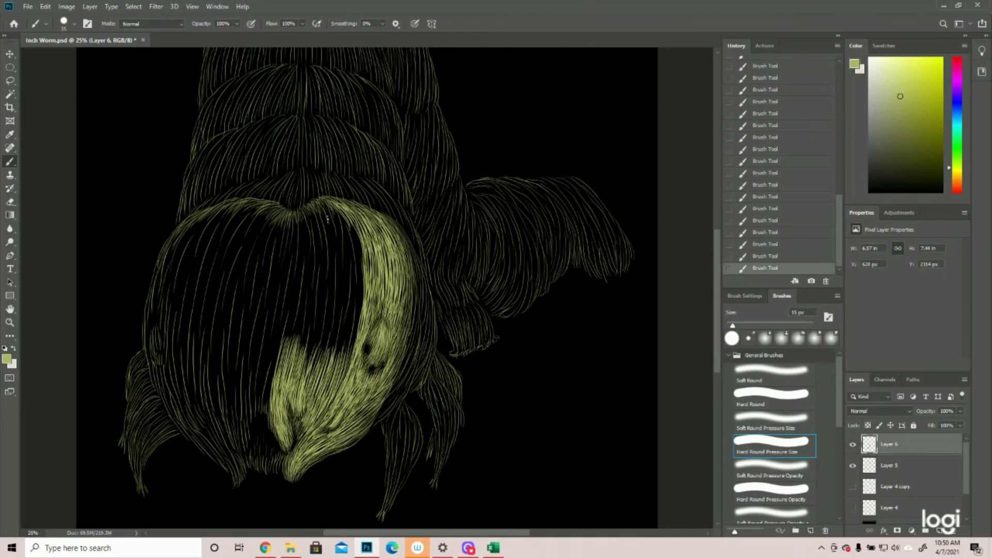
left_click_drag(327, 209, 339, 238)
left_click_drag(334, 208, 361, 265)
left_click_drag(352, 230, 360, 259)
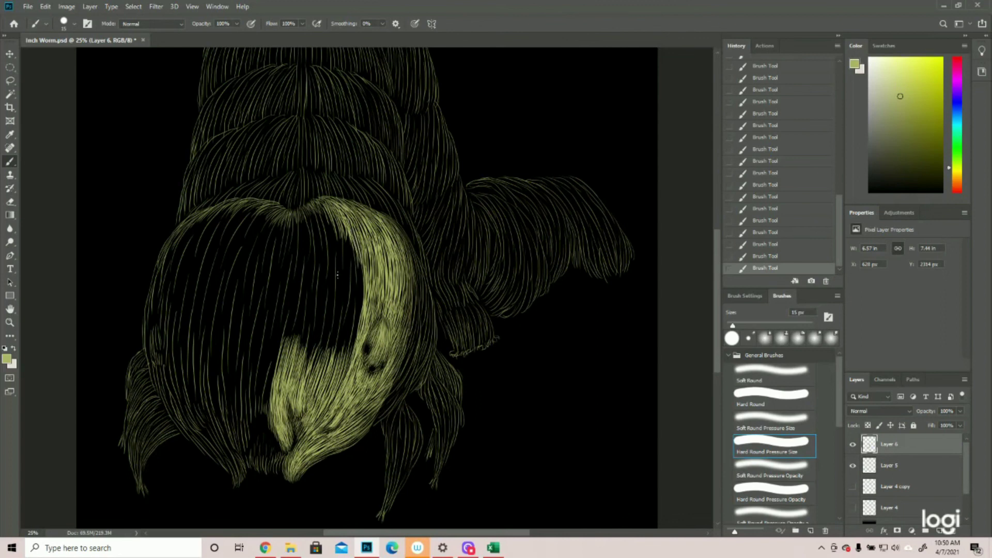
left_click_drag(342, 210, 360, 258)
- Add a dense tuft of highlight strokes down the forehead just left of the centre notch
mouse_move(278, 213)
left_mouse_down()
mouse_move(269, 234)
mouse_move(253, 222)
mouse_move(251, 238)
left_mouse_up()
mouse_move(265, 202)
left_mouse_down()
mouse_move(244, 220)
mouse_move(263, 205)
mouse_move(237, 235)
mouse_move(259, 206)
mouse_move(240, 261)
left_mouse_up()
left_click_drag(257, 225, 247, 255)
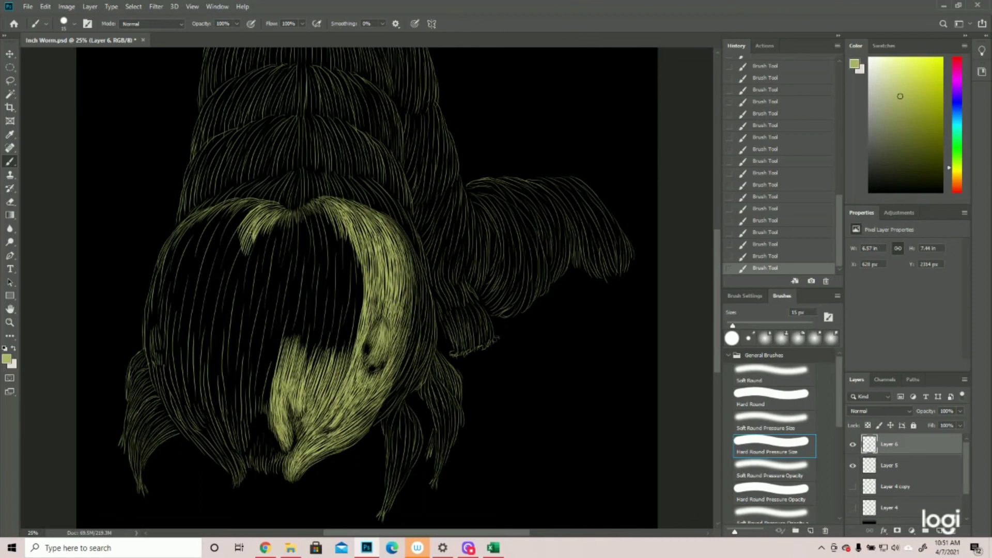
mouse_move(255, 205)
left_mouse_down()
mouse_move(225, 222)
mouse_move(240, 203)
mouse_move(223, 223)
mouse_move(233, 202)
mouse_move(214, 223)
mouse_move(241, 206)
mouse_move(232, 227)
left_mouse_up()
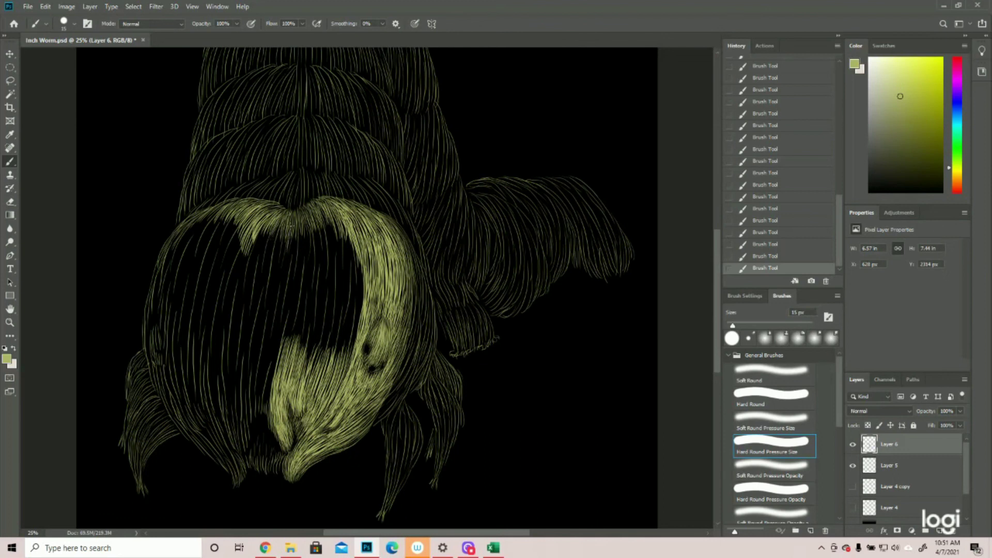
- Fill the forehead below the centre notch with dense strokes, joining the left tuft to the right highlight
left_click_drag(289, 229, 284, 257)
mouse_move(275, 247)
left_mouse_down()
mouse_move(282, 216)
mouse_move(267, 260)
left_mouse_up()
mouse_move(271, 221)
left_mouse_down()
mouse_move(261, 266)
mouse_move(244, 252)
left_mouse_up()
mouse_move(296, 231)
left_mouse_down()
mouse_move(299, 264)
mouse_move(310, 243)
mouse_move(303, 266)
left_mouse_up()
mouse_move(297, 239)
left_mouse_down()
mouse_move(285, 275)
mouse_move(293, 265)
left_mouse_up()
mouse_move(312, 219)
left_mouse_down()
mouse_move(309, 256)
mouse_move(320, 253)
mouse_move(308, 273)
mouse_move(331, 242)
mouse_move(339, 250)
mouse_move(334, 241)
mouse_move(331, 253)
mouse_move(319, 220)
mouse_move(319, 263)
left_mouse_up()
left_click_drag(345, 211, 335, 245)
mouse_move(324, 208)
left_mouse_down()
mouse_move(317, 230)
mouse_move(312, 221)
left_mouse_up()
mouse_move(314, 208)
left_mouse_down()
mouse_move(304, 250)
mouse_move(298, 235)
left_mouse_up()
mouse_move(305, 232)
left_mouse_down()
mouse_move(298, 246)
mouse_move(288, 235)
left_mouse_up()
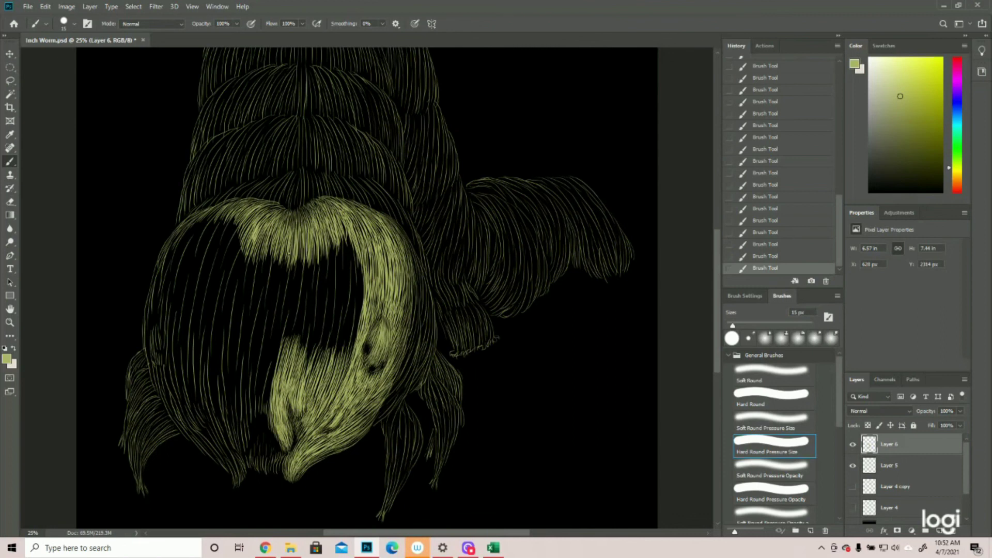
- Thicken the inner edge of the right highlight from the forehead down toward the right eye
left_click_drag(351, 221, 343, 269)
mouse_move(354, 228)
left_mouse_down()
mouse_move(344, 273)
mouse_move(360, 322)
left_mouse_up()
mouse_move(359, 265)
left_mouse_down()
mouse_move(355, 325)
mouse_move(358, 263)
left_mouse_up()
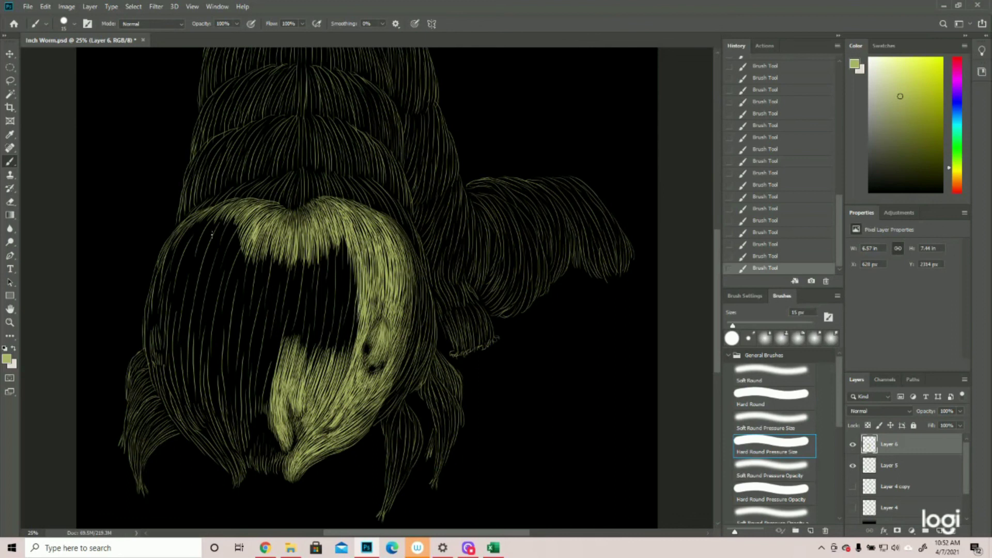
- Add strokes down the head's left edge and shade the lower-left cheek, using Layer 4 copy as a guide
mouse_move(161, 257)
left_mouse_down()
mouse_move(143, 322)
mouse_move(157, 389)
left_mouse_up()
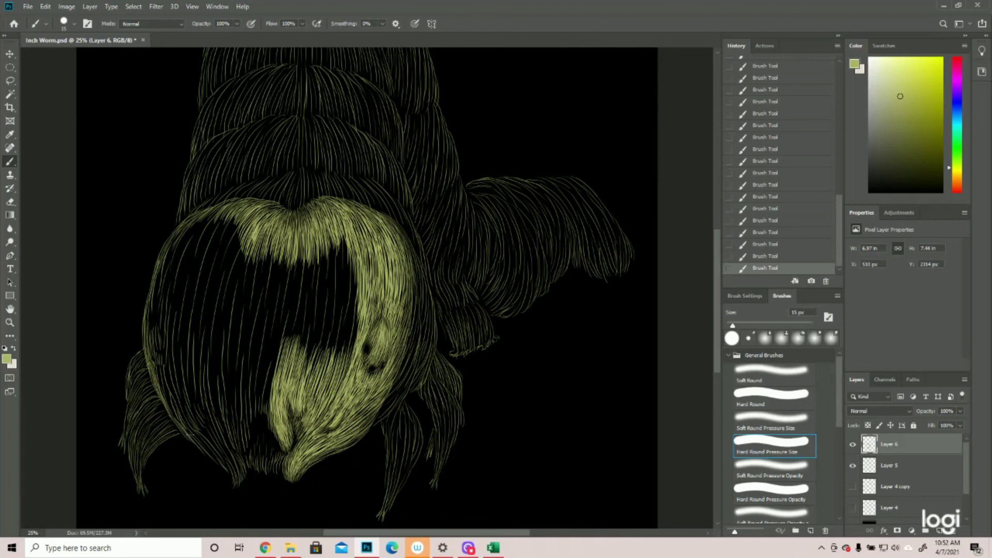
mouse_move(161, 369)
left_mouse_down()
mouse_move(178, 417)
mouse_move(171, 396)
left_mouse_up()
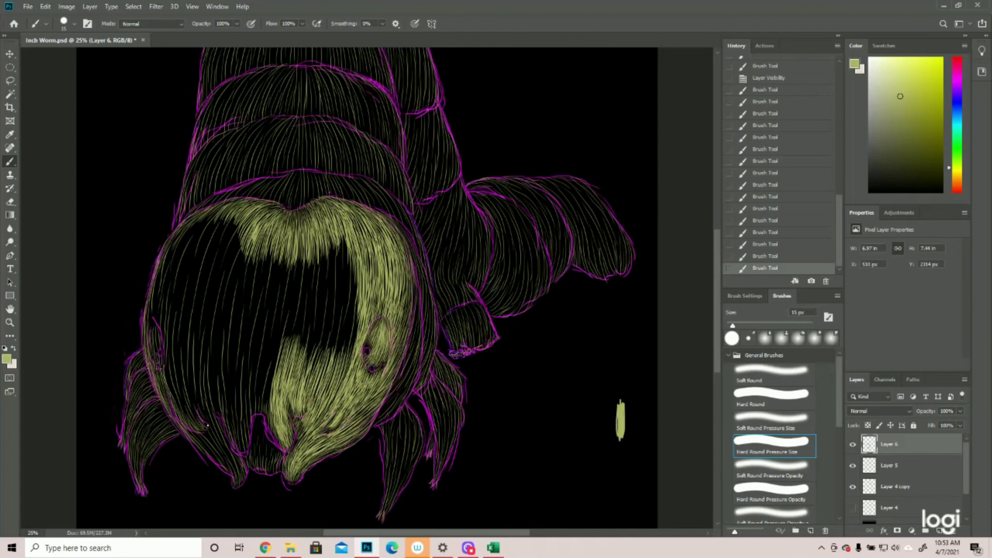
mouse_move(191, 391)
left_mouse_down()
mouse_move(203, 425)
mouse_move(193, 419)
left_mouse_up()
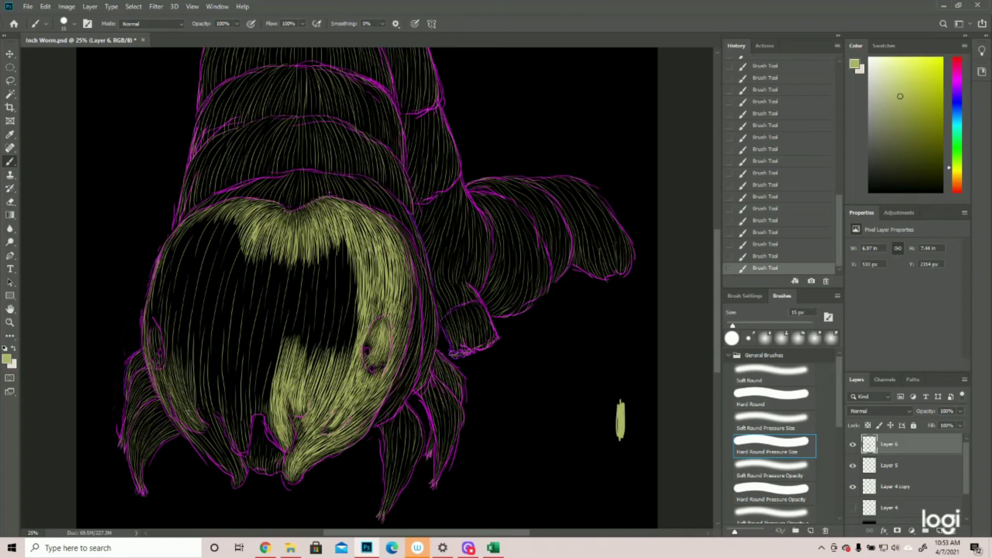
left_click_drag(189, 415, 202, 426)
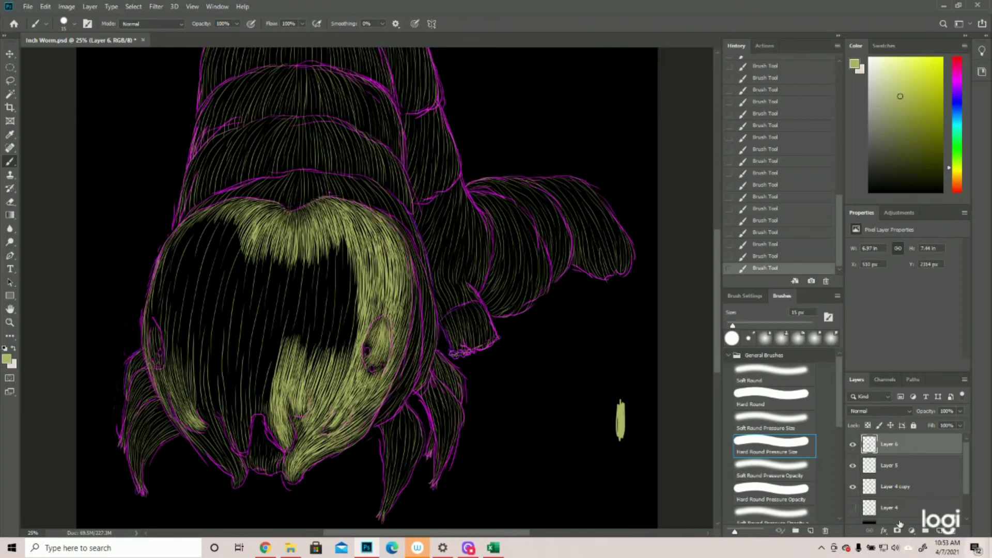
- Compare against Layer 4 copy, hide it, and stroke the lower-left jaw down to the left mouthpart's tip
left_click(852, 487)
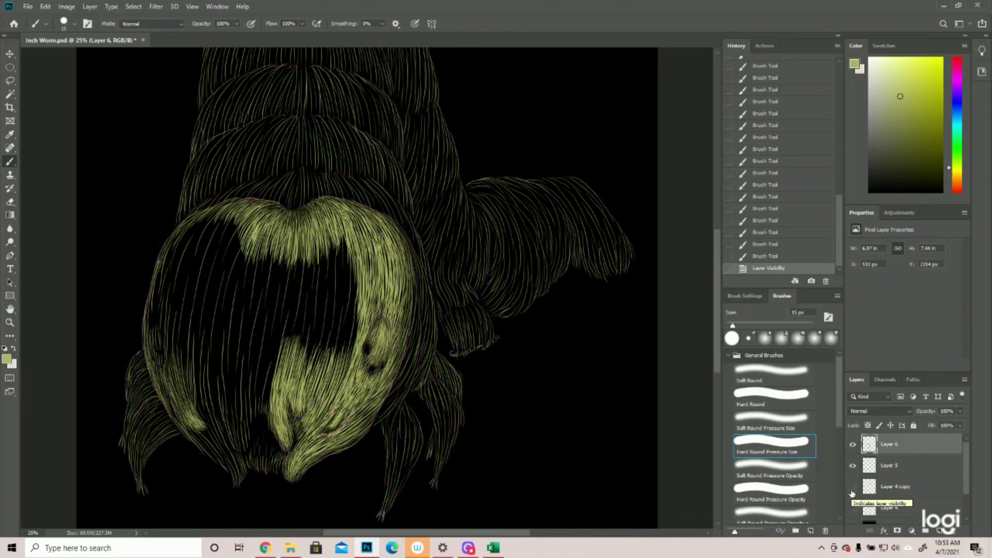
left_click(852, 488)
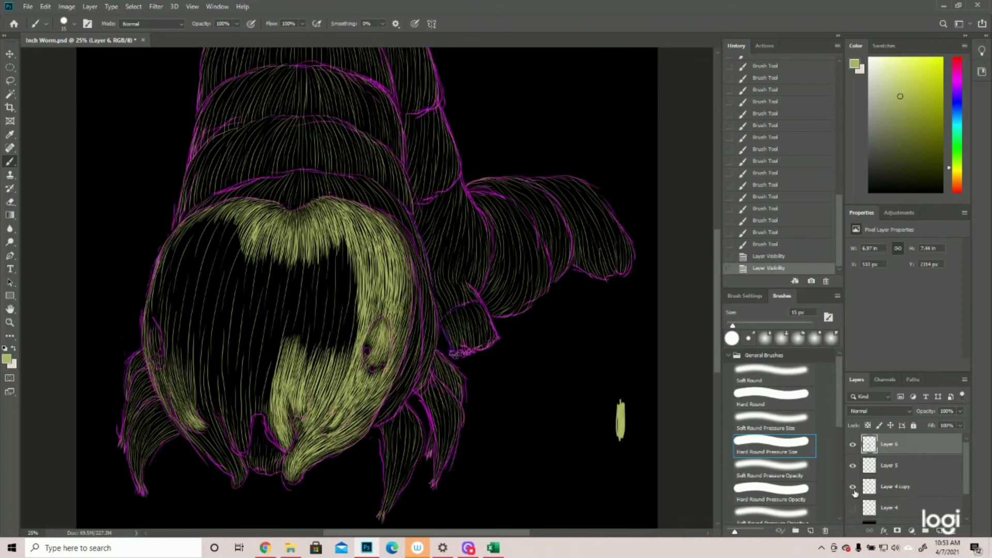
left_click(853, 487)
left_click_drag(169, 404, 192, 440)
left_click_drag(181, 426, 213, 459)
mouse_move(201, 445)
left_mouse_down()
mouse_move(229, 471)
mouse_move(222, 465)
left_mouse_up()
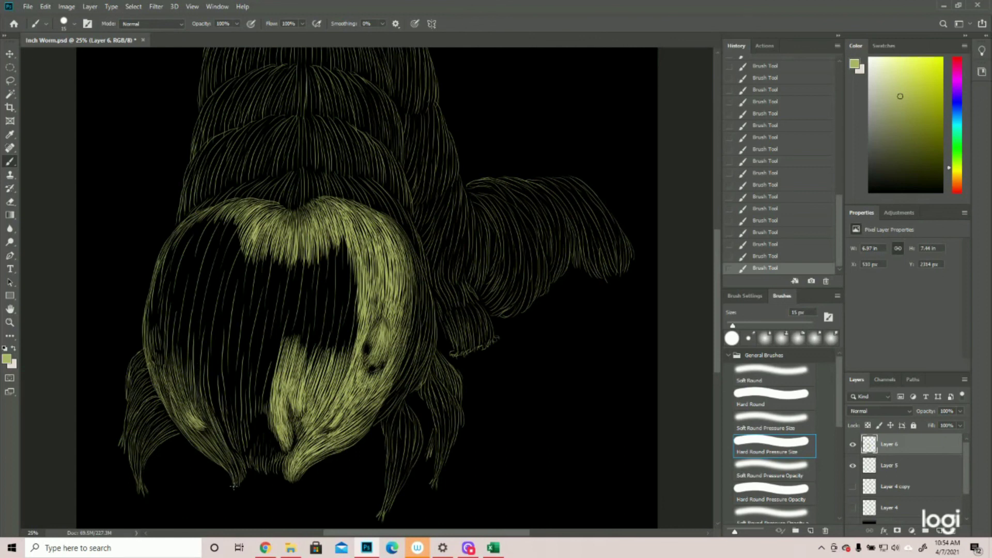
left_click_drag(235, 486, 233, 463)
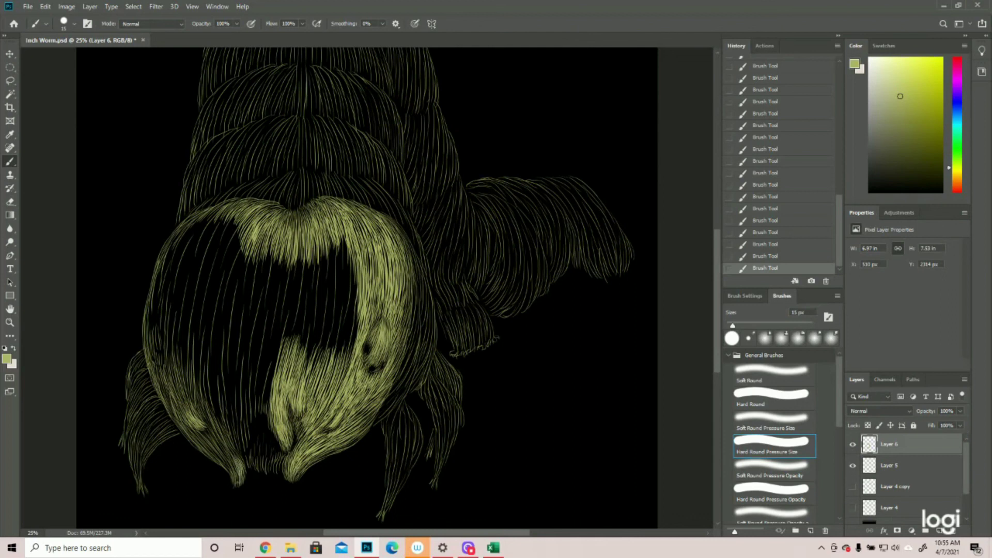
left_click_drag(232, 464, 236, 477)
- Highlight the mouth's left inner edge and fill the area directly above the mouth with dense strokes
mouse_move(282, 553)
left_click_drag(249, 401, 248, 451)
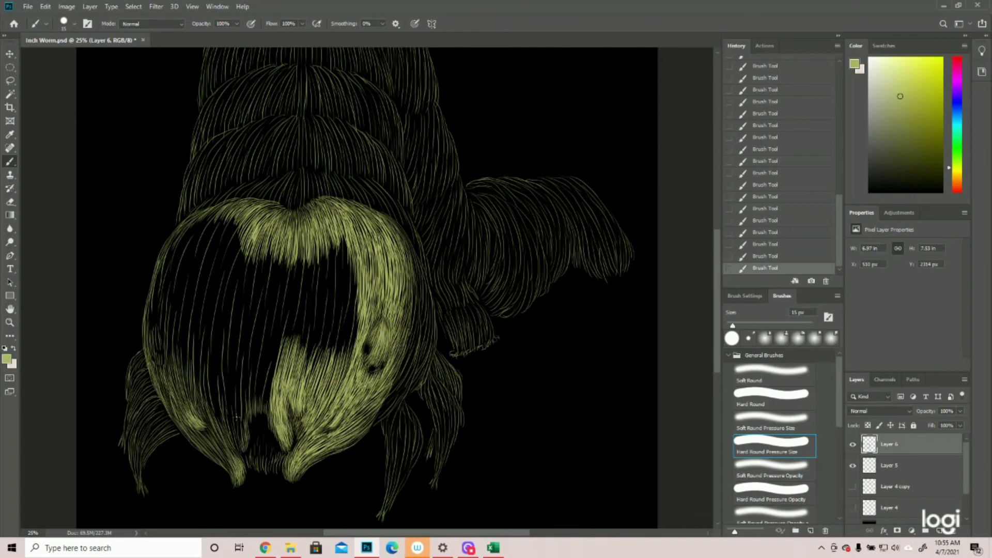
left_click_drag(245, 401, 244, 449)
mouse_move(281, 336)
left_mouse_down()
mouse_move(282, 367)
mouse_move(264, 409)
left_mouse_up()
left_click_drag(272, 374, 264, 405)
left_click_drag(267, 389, 263, 407)
left_click_drag(273, 372, 264, 408)
left_click_drag(280, 339, 261, 401)
left_click_drag(262, 366, 255, 402)
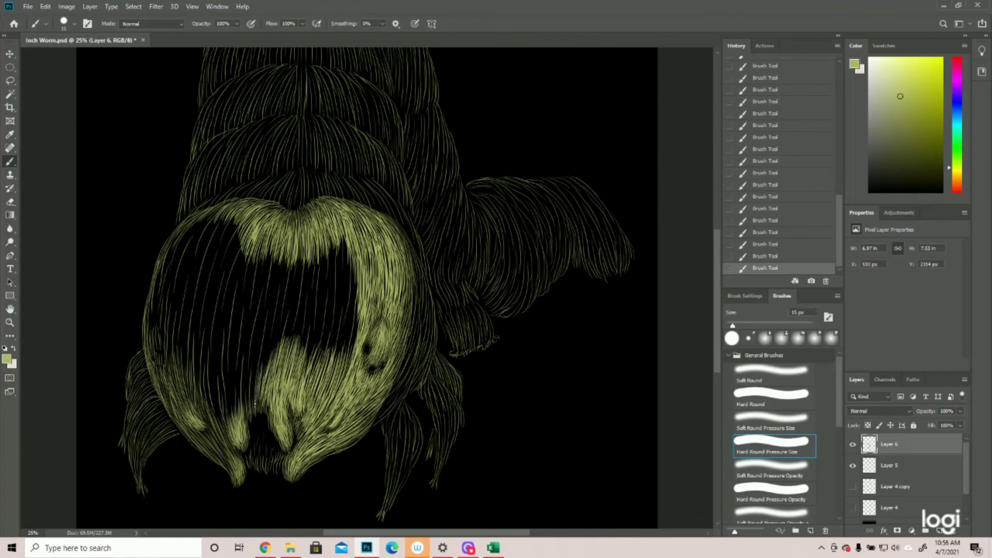
- Extend the dense strokes above the mouth leftward to join the left mouthpart's highlight
left_click_drag(265, 347, 257, 403)
left_click_drag(264, 366, 257, 399)
left_click_drag(257, 354, 252, 401)
mouse_move(256, 370)
left_mouse_down()
mouse_move(251, 413)
mouse_move(251, 404)
left_mouse_up()
left_click_drag(254, 365, 239, 407)
left_click_drag(240, 370, 237, 402)
mouse_move(238, 373)
left_mouse_down()
mouse_move(235, 413)
mouse_move(240, 401)
mouse_move(245, 412)
mouse_move(227, 417)
left_mouse_up()
- Raise the upper edge of the lower-face highlight and add strokes joining it to the right highlight's inner edge
scroll(235, 361, "down", 1)
left_click_drag(343, 342, 320, 400)
left_click_drag(326, 333, 304, 391)
mouse_move(323, 317)
left_mouse_down()
mouse_move(311, 369)
mouse_move(308, 359)
mouse_move(301, 375)
mouse_move(307, 352)
mouse_move(298, 377)
mouse_move(298, 358)
left_mouse_up()
left_click_drag(348, 297, 340, 354)
left_click_drag(346, 272, 330, 349)
left_click_drag(341, 309, 334, 360)
mouse_move(346, 305)
left_mouse_down()
mouse_move(334, 364)
mouse_move(333, 341)
left_mouse_up()
left_click_drag(344, 305, 330, 366)
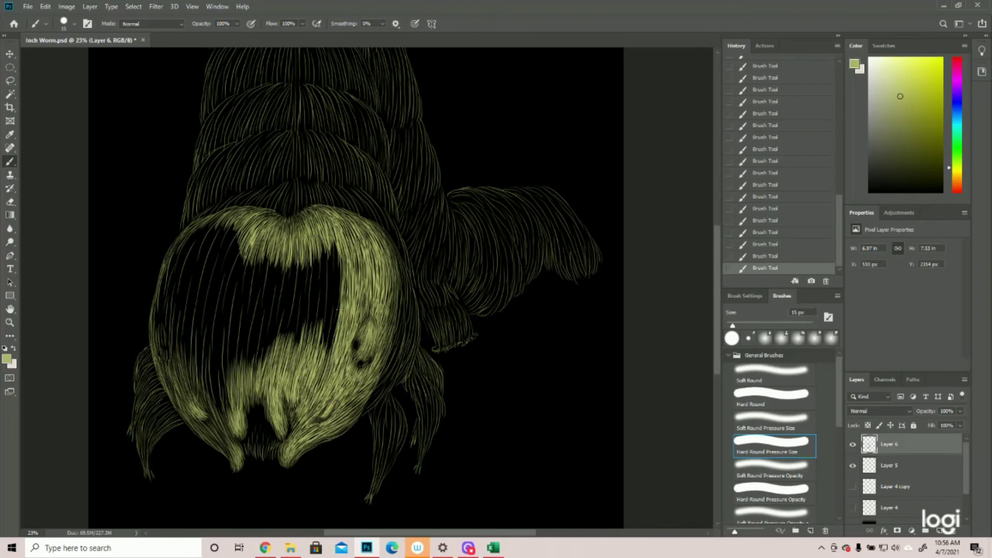
- Widen the right side's highlight inward with dense vertical strokes between the forehead and the lower-face highlight
mouse_move(334, 246)
left_mouse_down()
mouse_move(338, 299)
mouse_move(327, 341)
left_mouse_up()
left_click_drag(341, 275, 331, 352)
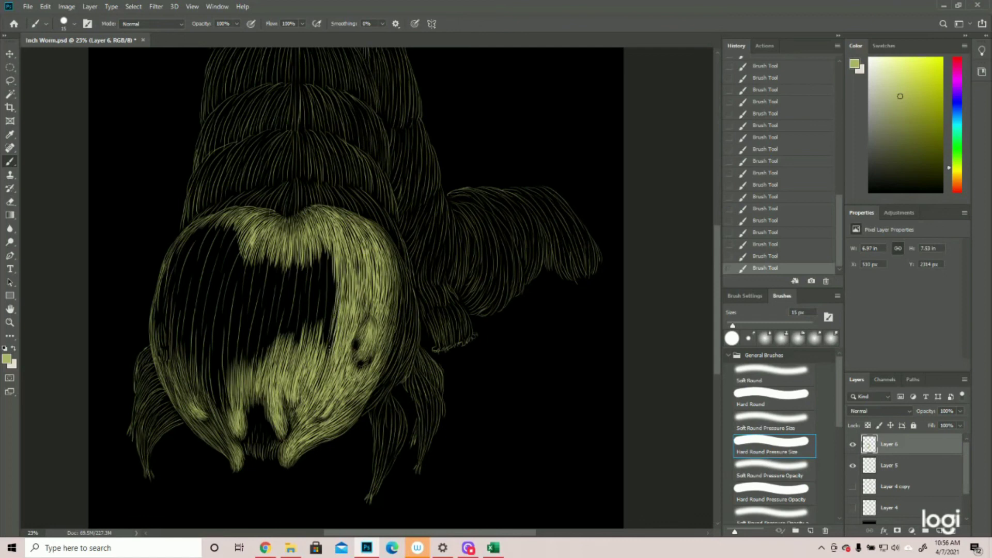
left_click_drag(336, 302, 317, 371)
mouse_move(326, 249)
left_mouse_down()
mouse_move(321, 288)
mouse_move(333, 313)
left_mouse_up()
left_click_drag(334, 266, 333, 308)
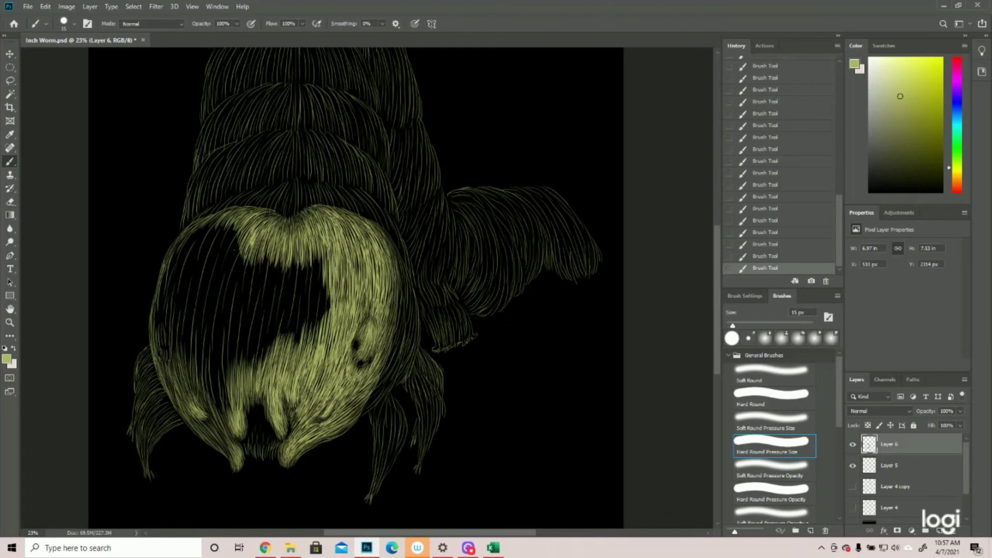
mouse_move(308, 261)
left_mouse_down()
mouse_move(307, 308)
mouse_move(320, 305)
mouse_move(323, 322)
left_mouse_up()
left_click_drag(326, 275, 330, 327)
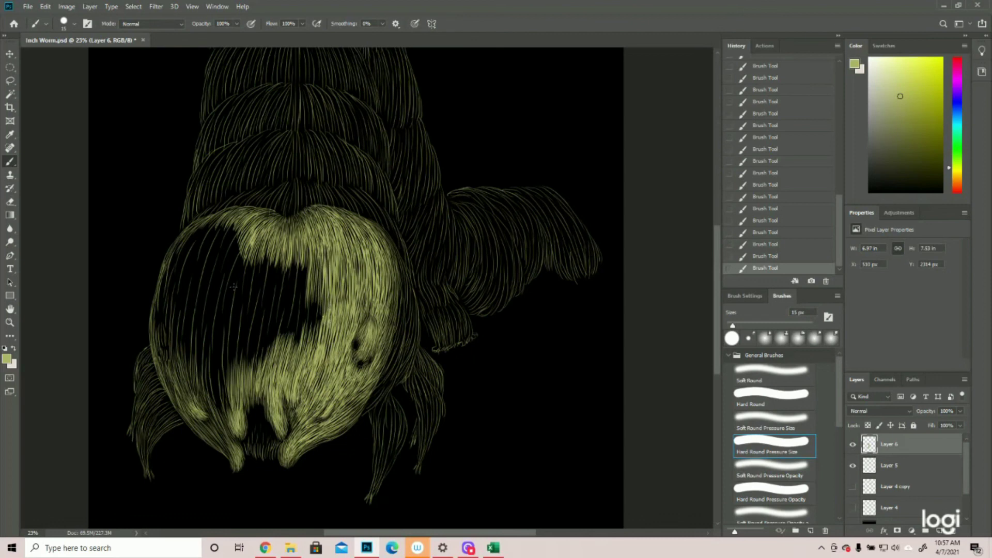
- Fill the dark gap in the middle of the face with long dense strokes joining the forehead highlight to the area above the mouth
left_click_drag(322, 262, 318, 332)
mouse_move(322, 292)
left_mouse_down()
mouse_move(316, 338)
mouse_move(305, 344)
left_mouse_up()
left_click_drag(315, 272, 305, 329)
left_click_drag(317, 255, 312, 310)
left_click_drag(320, 272, 316, 333)
left_click_drag(307, 248, 302, 315)
mouse_move(299, 251)
left_mouse_down()
mouse_move(289, 354)
mouse_move(287, 317)
left_mouse_up()
left_click_drag(290, 250, 261, 372)
mouse_move(274, 253)
left_mouse_down()
mouse_move(247, 384)
mouse_move(258, 340)
left_mouse_up()
left_click_drag(270, 236, 250, 329)
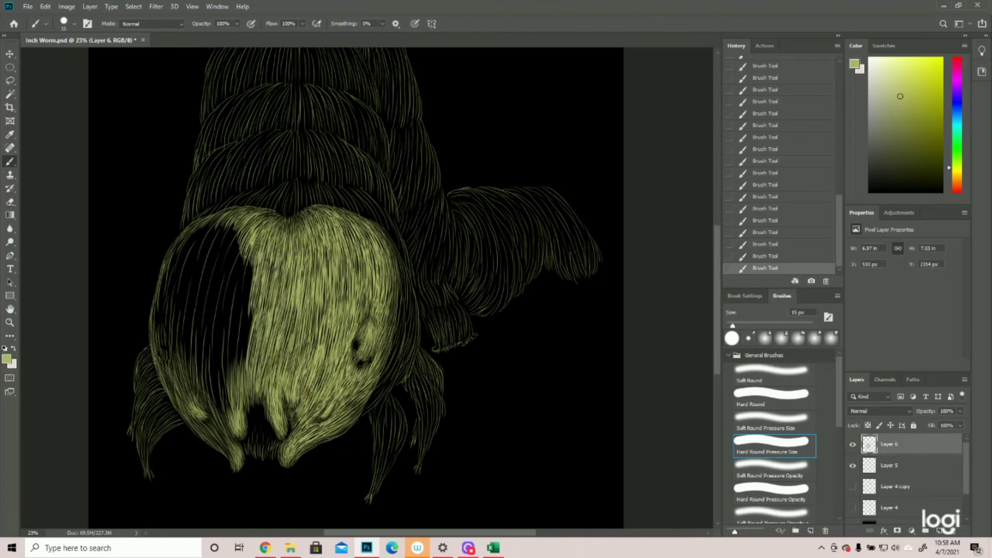
- Extend the central highlight leftward with strokes running from the forehead down to the left mouthpart, and save the document
left_click_drag(260, 273, 232, 408)
left_click_drag(254, 249, 242, 318)
left_click_drag(253, 266, 237, 323)
left_click_drag(244, 273, 232, 329)
mouse_move(248, 265)
left_mouse_down()
mouse_move(233, 331)
mouse_move(251, 271)
left_mouse_up()
left_click_drag(252, 254, 245, 283)
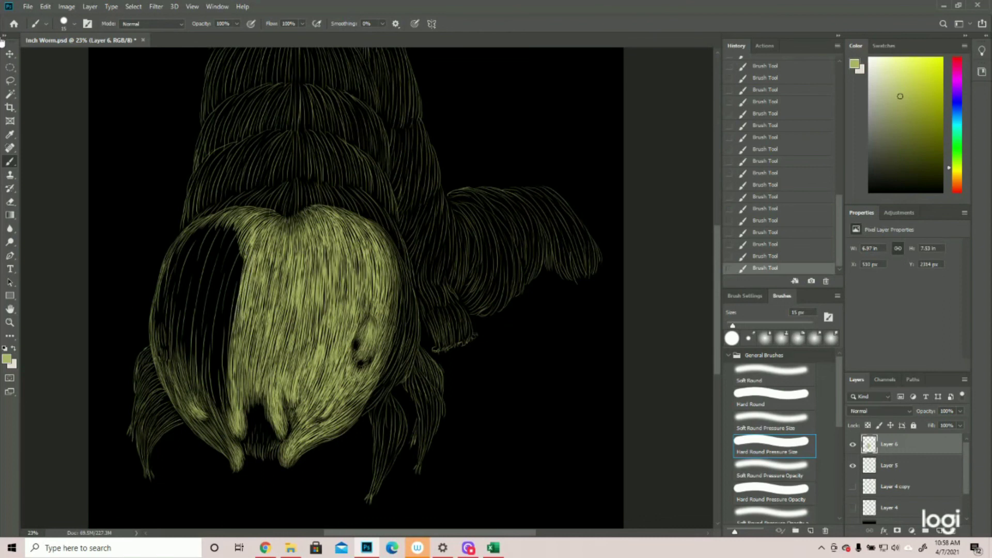
left_click(28, 7)
left_click(37, 112)
- Add fine curved strokes along the head's upper-left edge, following its contour down toward the left eye
left_click_drag(208, 225, 189, 257)
left_click_drag(208, 222, 180, 258)
left_click_drag(239, 274, 235, 292)
left_click_drag(182, 237, 164, 313)
mouse_move(169, 273)
left_mouse_down()
mouse_move(162, 299)
mouse_move(168, 263)
mouse_move(161, 328)
mouse_move(157, 301)
mouse_move(154, 323)
left_mouse_up()
left_click_drag(189, 245, 178, 280)
left_click_drag(187, 248, 174, 292)
left_click_drag(189, 241, 169, 325)
mouse_move(169, 300)
left_mouse_down()
mouse_move(165, 333)
mouse_move(164, 319)
left_mouse_up()
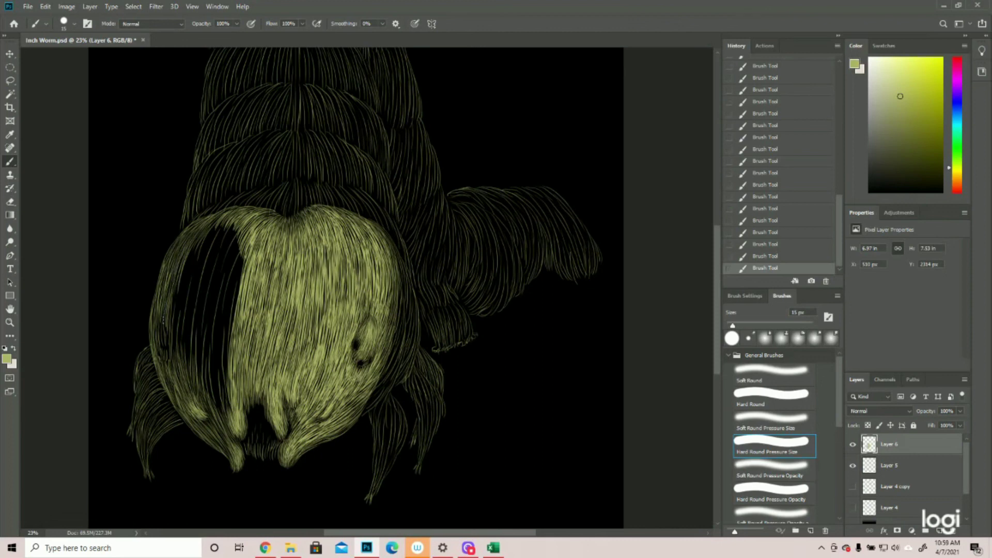
- Add another band of fine strokes just inside the head's left edge, narrowing the dark area
left_click_drag(197, 249, 191, 276)
left_click_drag(199, 242, 182, 320)
left_click_drag(188, 279, 182, 337)
left_click_drag(185, 303, 179, 351)
mouse_move(180, 296)
left_mouse_down()
mouse_move(176, 328)
mouse_move(171, 317)
left_mouse_up()
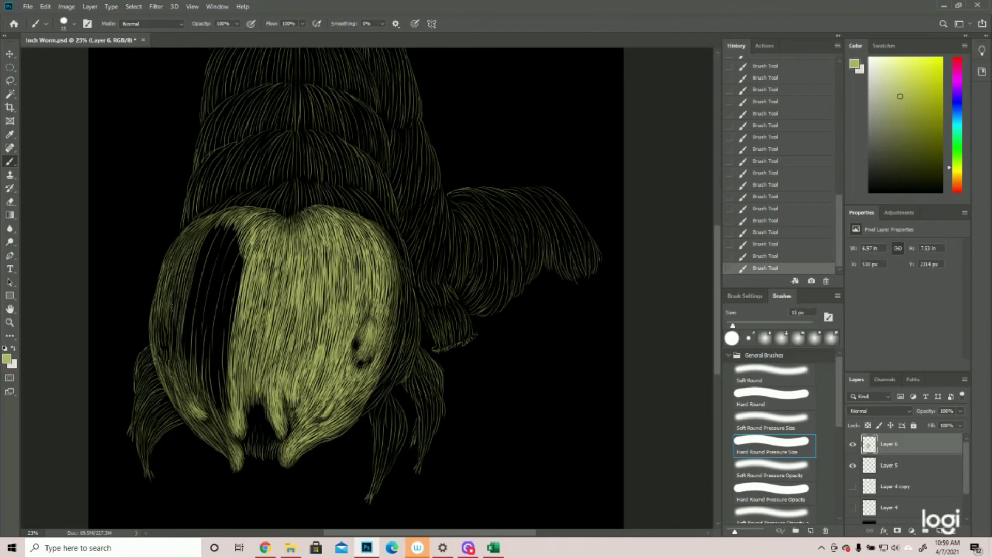
mouse_move(181, 269)
left_mouse_down()
mouse_move(180, 293)
mouse_move(195, 241)
mouse_move(177, 273)
left_mouse_up()
- Fill the remaining dark strip between the left-edge strokes and the central highlight with fine strokes down to the lower face
left_click_drag(219, 225, 187, 315)
left_click_drag(220, 336, 224, 415)
left_click_drag(212, 335, 221, 388)
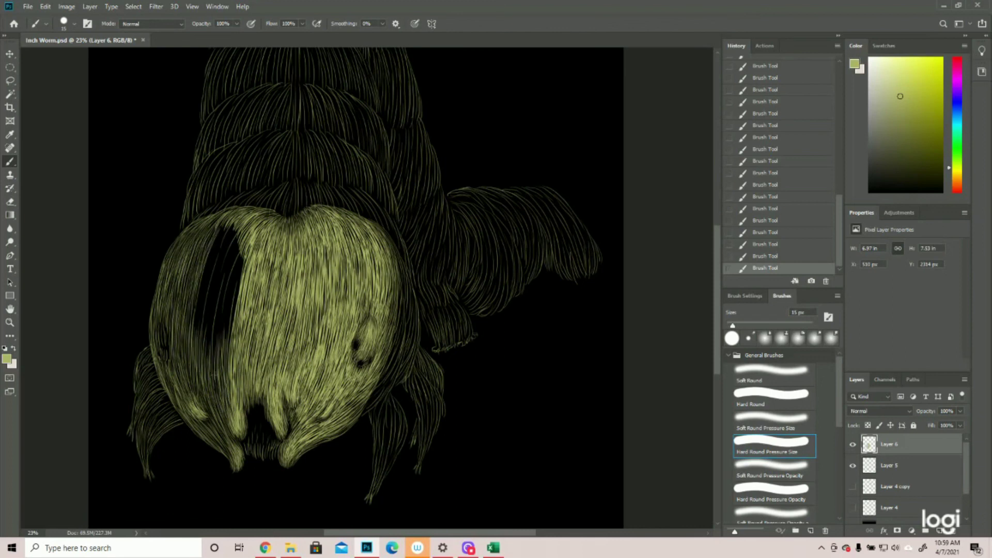
left_click_drag(242, 244, 225, 331)
left_click_drag(227, 288, 214, 346)
left_click_drag(227, 223, 216, 268)
left_click_drag(220, 251, 201, 335)
left_click_drag(203, 287, 195, 338)
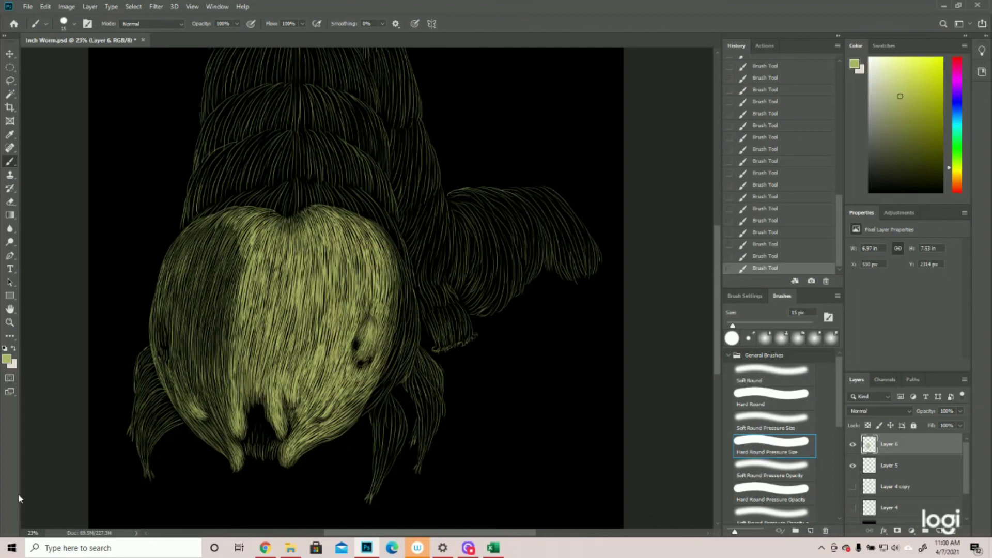
- Thicken the strokes along the central highlight's left boundary, from the upper forehead down, to soften its transition into the shaded side
left_click(10, 322)
left_click(231, 348, "alt")
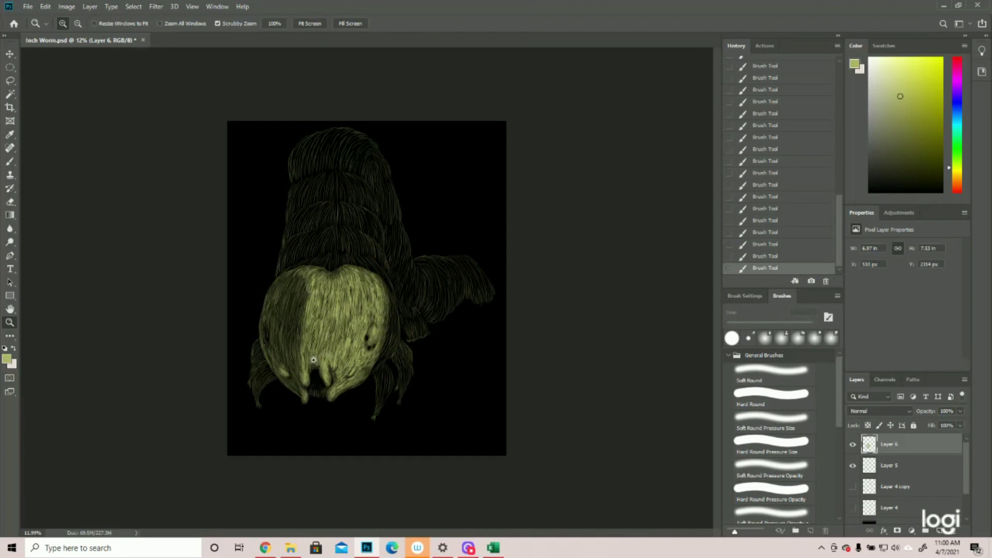
left_click(303, 323)
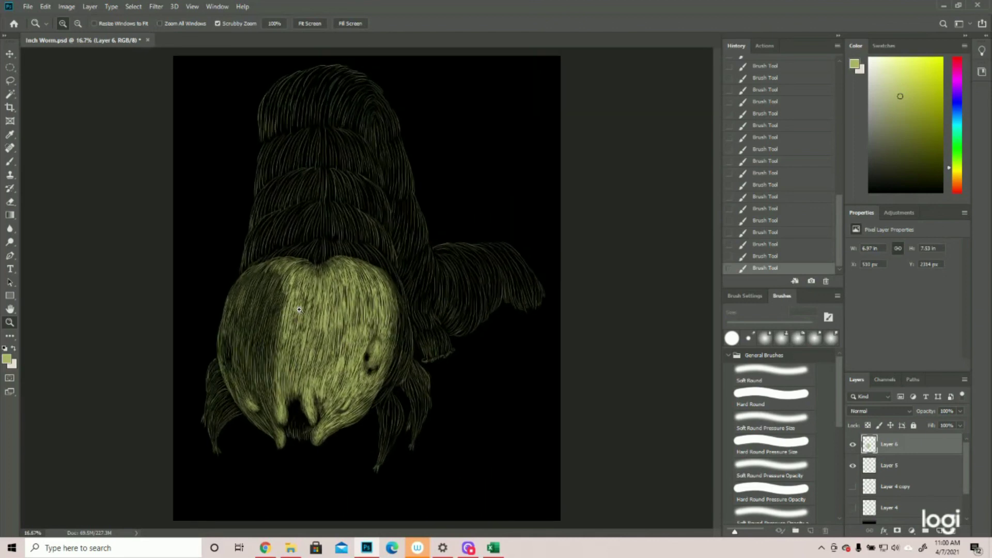
left_click(251, 335)
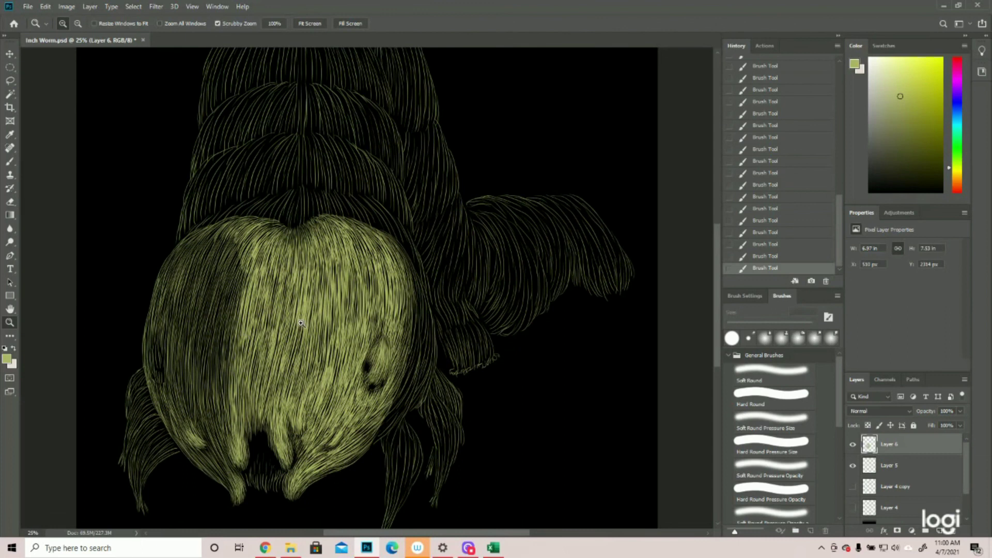
left_click(10, 161)
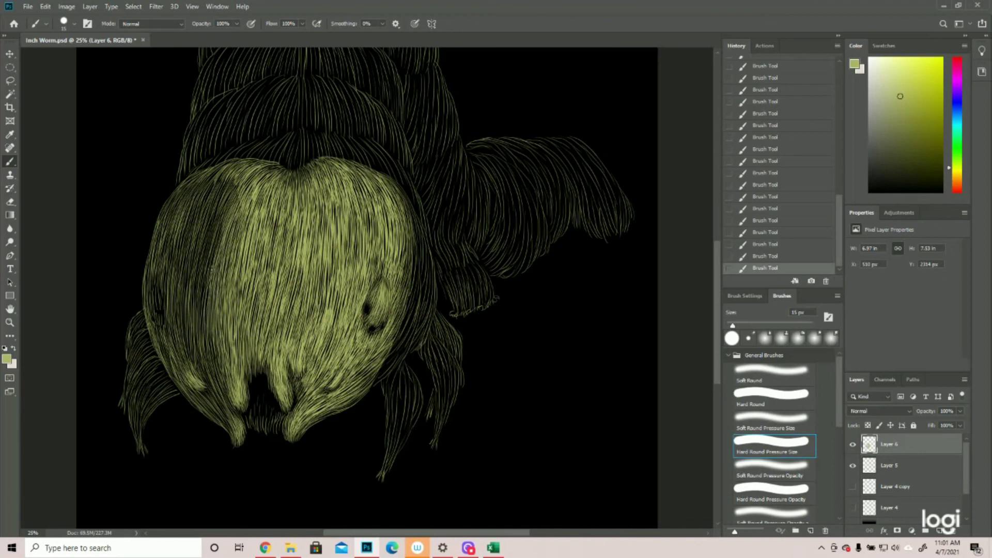
left_click_drag(206, 264, 203, 306)
left_click_drag(220, 225, 205, 288)
left_click_drag(206, 253, 200, 277)
left_click_drag(219, 225, 206, 274)
left_click_drag(240, 182, 230, 209)
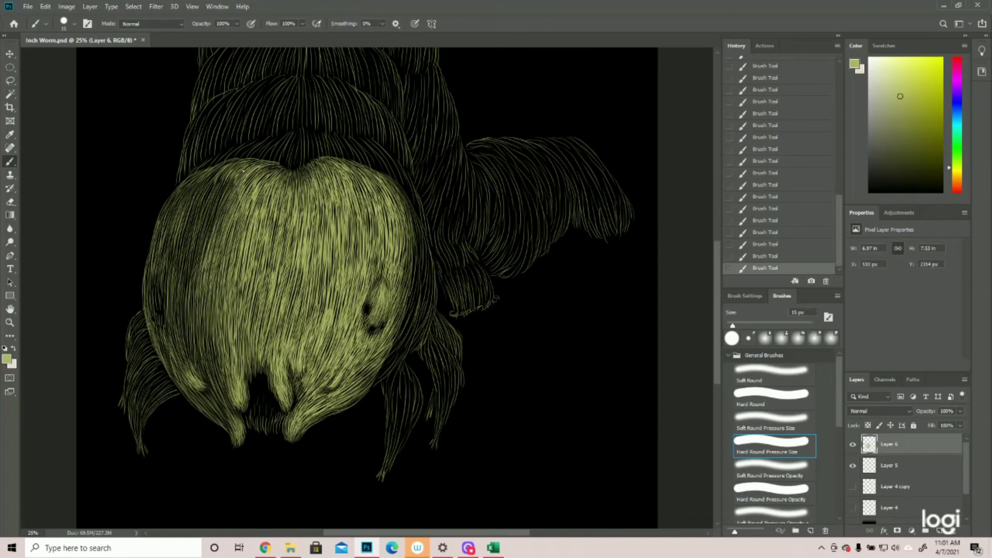
left_click_drag(239, 171, 223, 206)
mouse_move(235, 174)
left_mouse_down()
mouse_move(218, 205)
mouse_move(213, 190)
mouse_move(215, 206)
mouse_move(228, 202)
left_mouse_up()
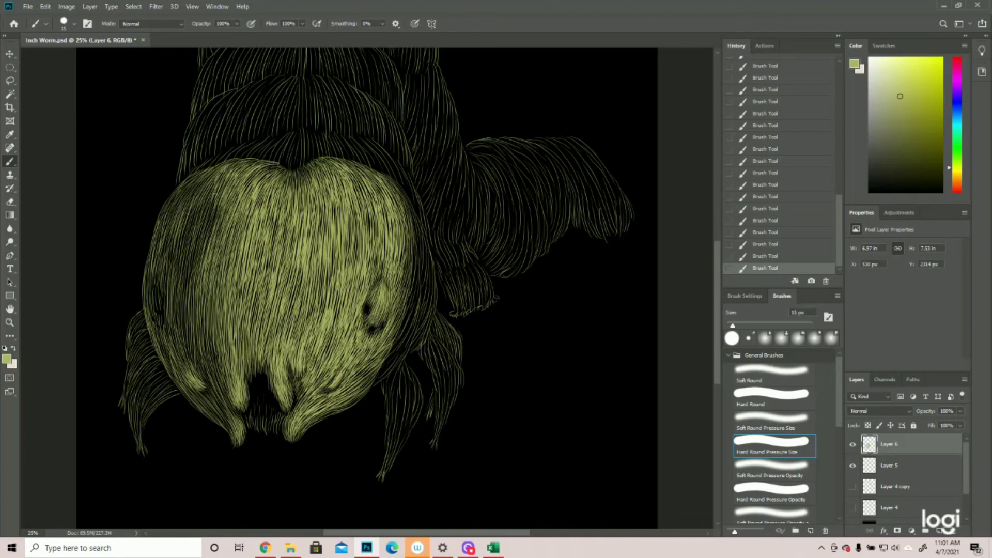
- Build up more strokes across the head's shaded left side, continuing the gradual tone outward from the forehead toward the left edge
left_click_drag(200, 262, 218, 207)
left_click_drag(203, 241, 215, 207)
left_click_drag(212, 253, 219, 229)
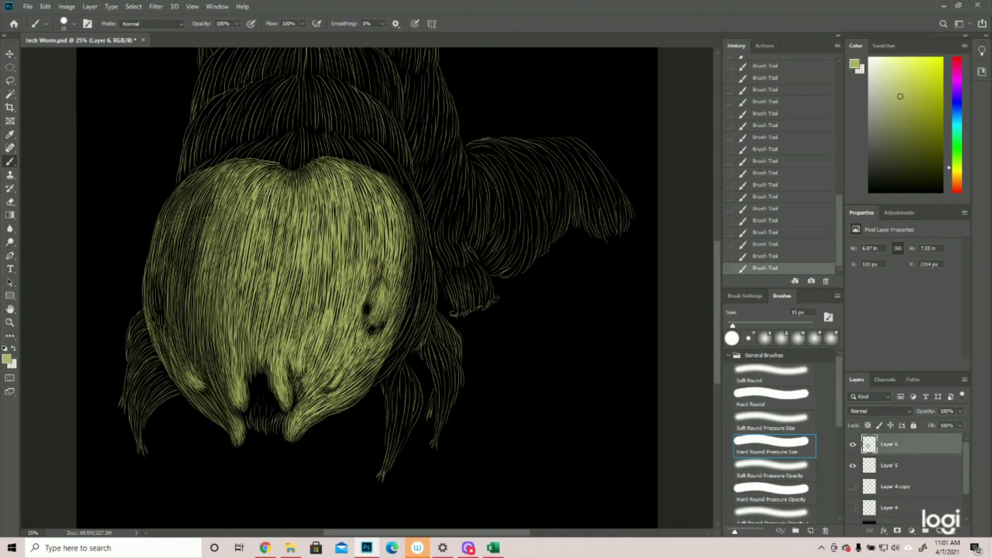
left_click_drag(201, 228, 221, 173)
left_click_drag(202, 211, 210, 192)
left_click_drag(198, 228, 209, 201)
left_click_drag(193, 252, 203, 221)
left_click_drag(192, 262, 203, 240)
mouse_move(194, 292)
left_mouse_down()
mouse_move(198, 203)
mouse_move(200, 228)
left_mouse_up()
left_click_drag(201, 192, 184, 205)
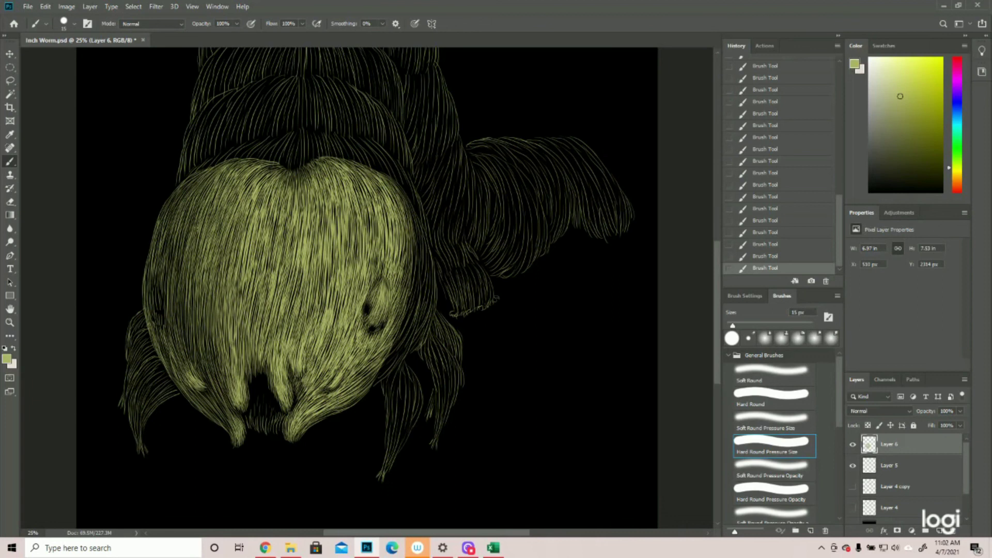
left_click_drag(185, 253, 184, 236)
left_click_drag(180, 279, 185, 249)
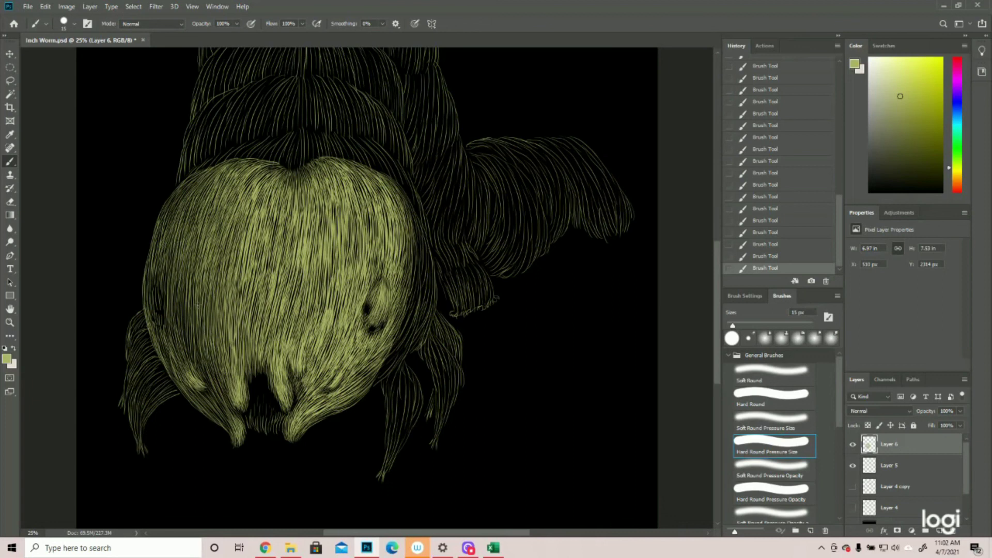
- Save the shaded head drawing to Inch Worm.psd
key("z")
mouse_move(370, 357)
left_mouse_down()
mouse_move(330, 358)
mouse_move(365, 312)
left_mouse_up()
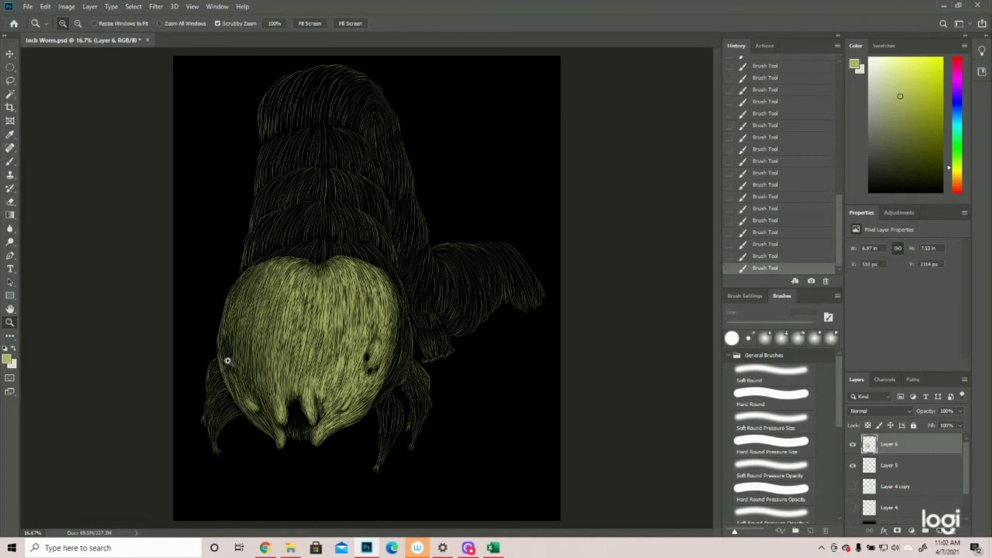
left_click(264, 431)
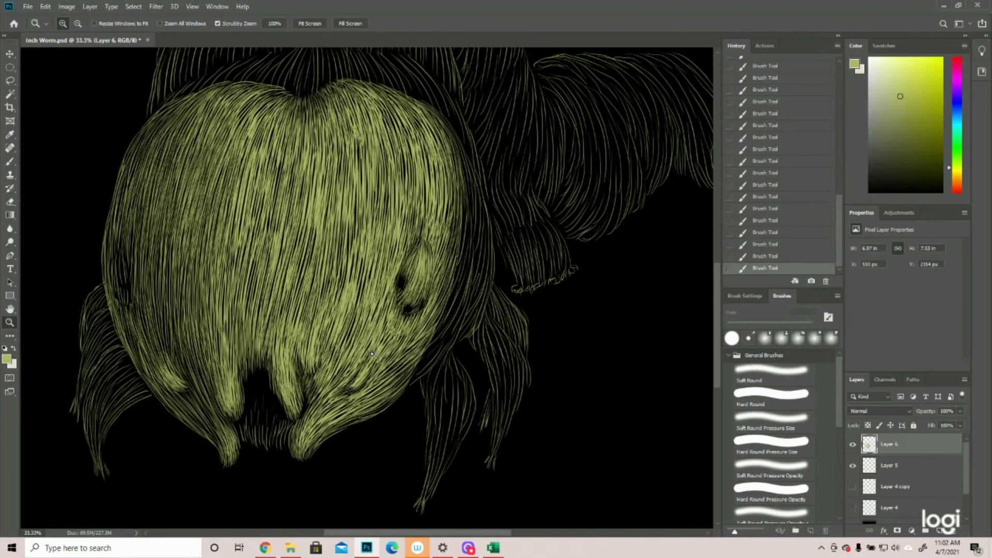
left_click_drag(372, 355, 339, 342)
left_click(321, 292)
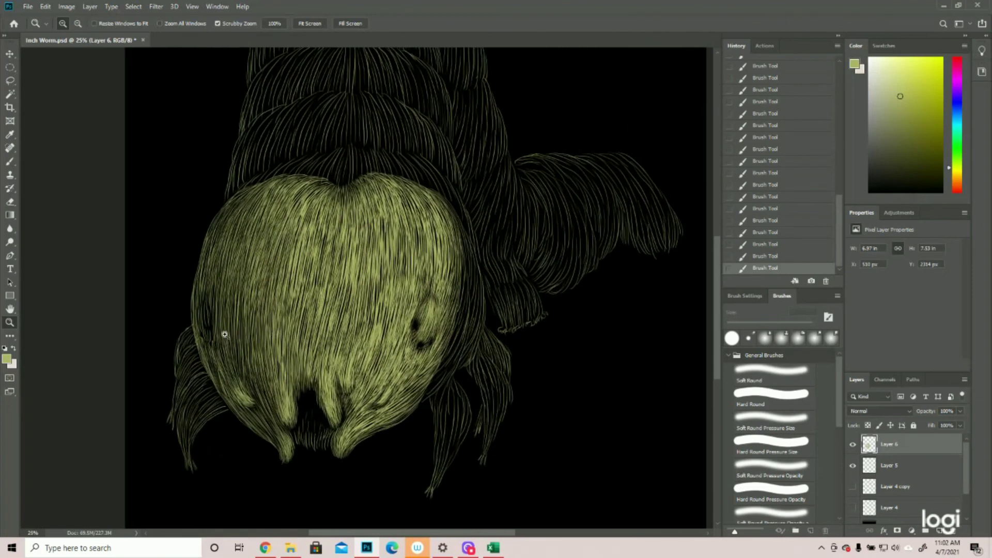
left_click(28, 7)
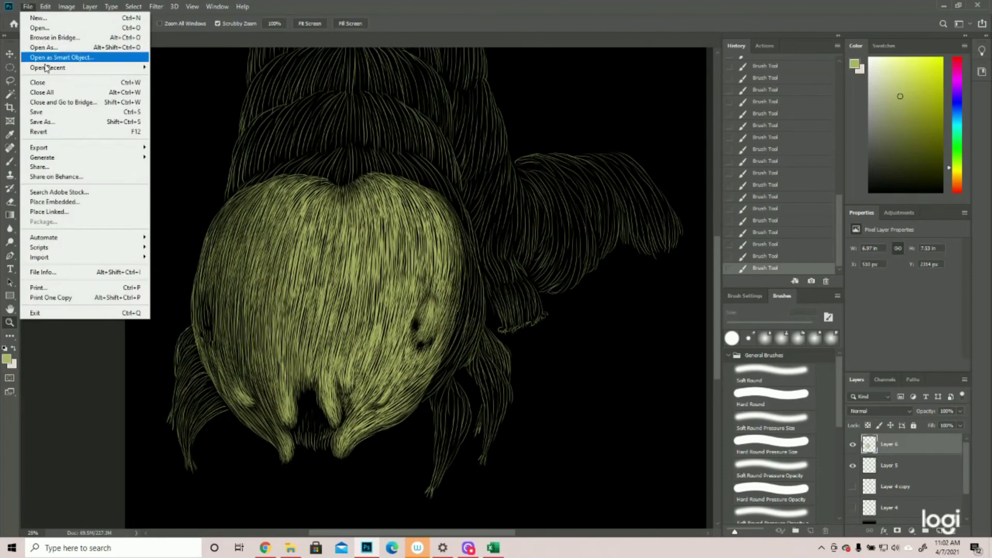
left_click(52, 112)
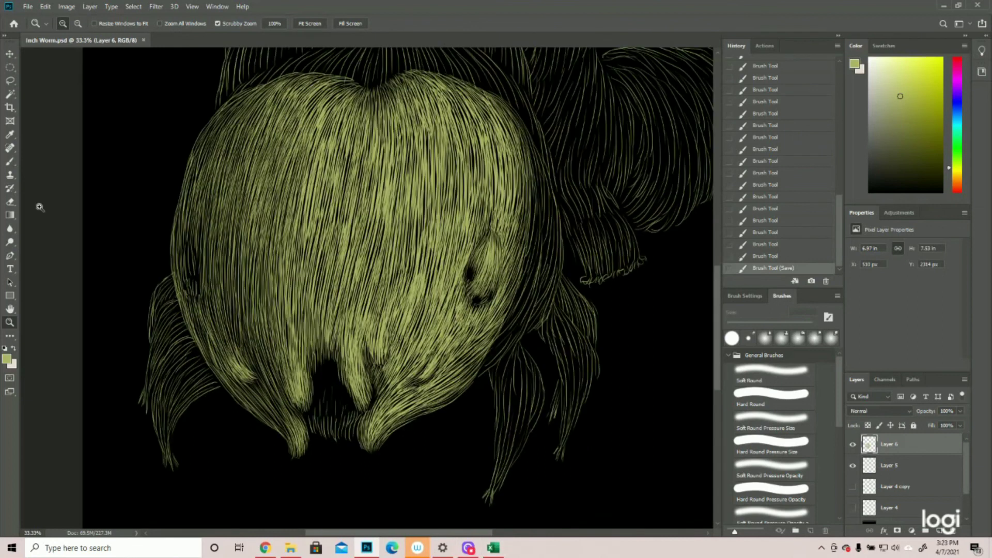
- Brush short dense strokes along the lower lip between the two mouthpart tips, tapering up into the dark mouth opening
key("b")
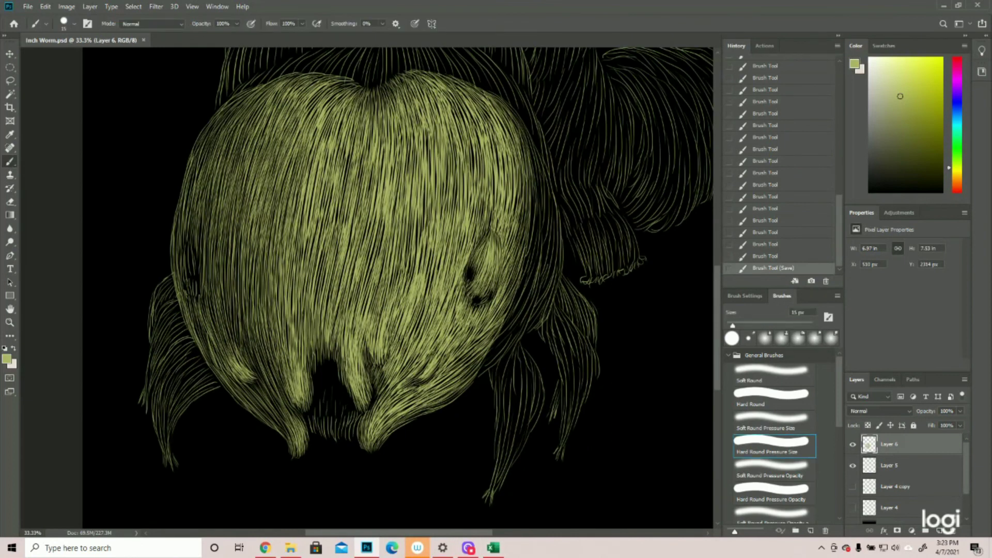
mouse_move(353, 420)
left_mouse_down()
mouse_move(356, 438)
mouse_move(342, 437)
left_mouse_up()
mouse_move(341, 420)
left_mouse_down()
mouse_move(334, 442)
mouse_move(313, 430)
left_mouse_up()
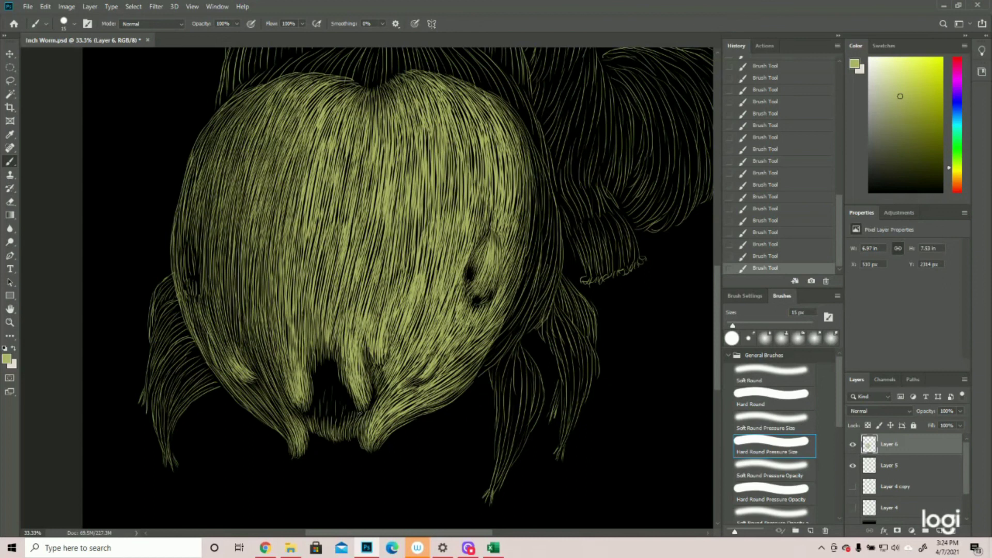
mouse_move(357, 424)
left_mouse_down()
mouse_move(353, 407)
mouse_move(325, 408)
left_mouse_up()
left_click_drag(318, 421, 309, 413)
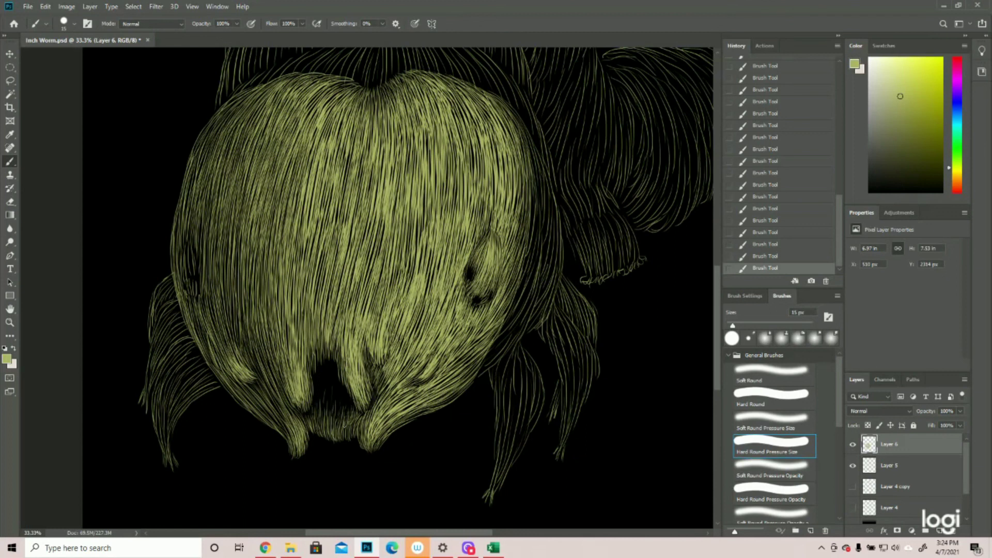
mouse_move(342, 433)
left_mouse_down()
mouse_move(346, 418)
mouse_move(334, 427)
mouse_move(314, 412)
left_mouse_up()
left_click_drag(317, 432, 312, 415)
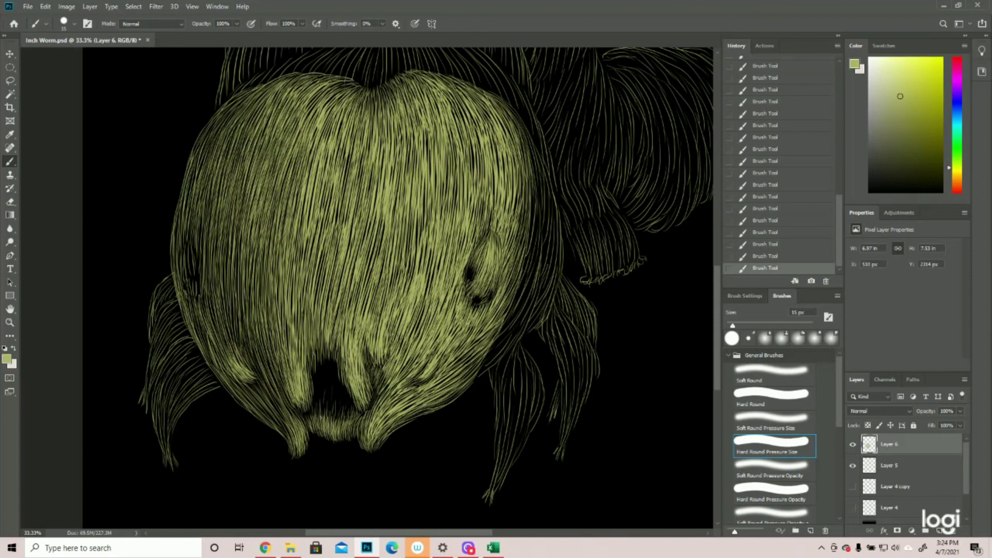
- Stroke highlights in and around the left eye using Layer 4 copy as a guide, hiding that guide layer again
left_click(852, 487)
mouse_move(190, 244)
left_mouse_down()
mouse_move(189, 296)
mouse_move(198, 301)
left_mouse_up()
left_click(853, 486)
left_click_drag(200, 247, 197, 273)
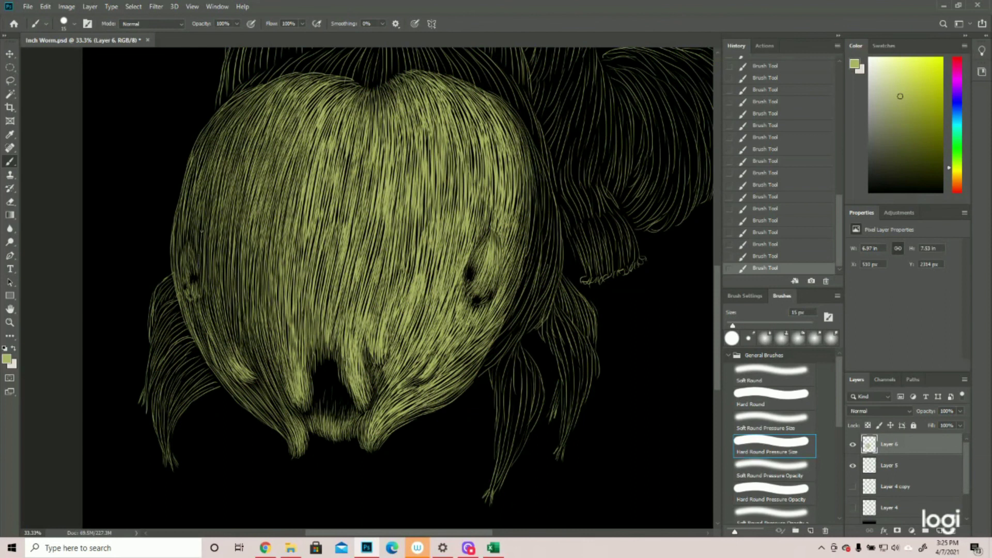
left_click_drag(202, 219, 199, 244)
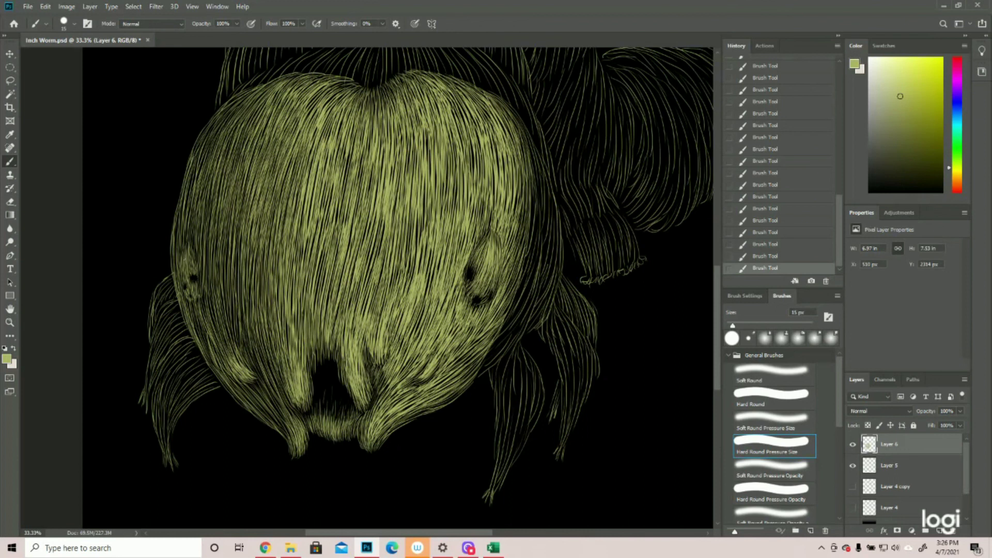
left_click_drag(181, 265, 184, 282)
- Show Layer 4 copy and add downward strokes along the head's right edge, just inside the magenta contour beside the right eye
left_click(10, 322)
left_click_drag(561, 400, 477, 403)
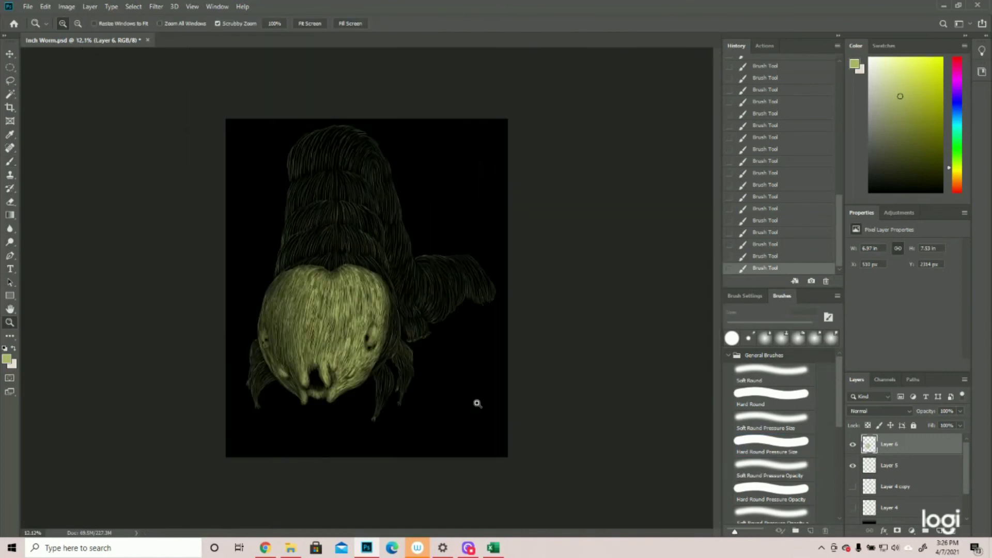
left_click(410, 431)
left_click(410, 433)
left_click(412, 430)
scroll(415, 392, "down", 2)
left_click(419, 363)
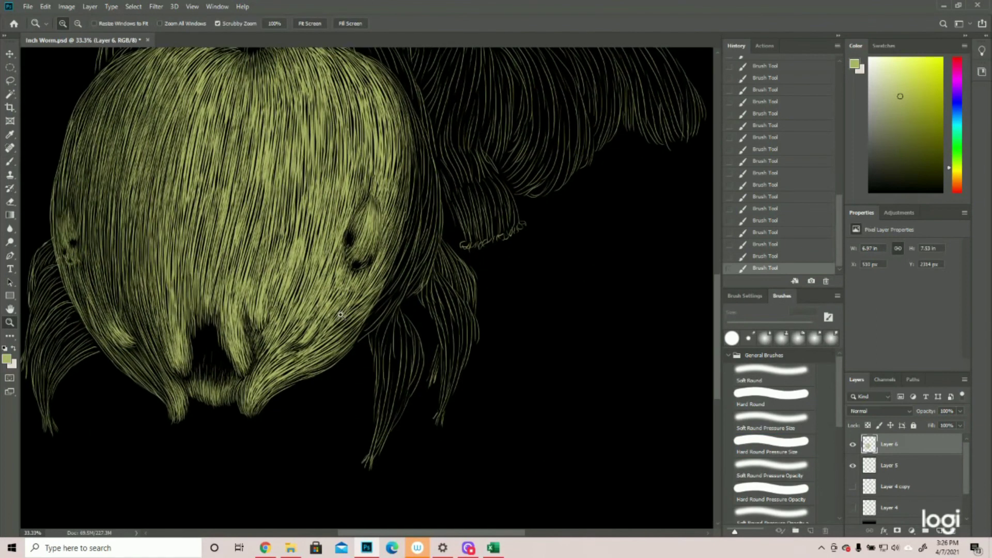
scroll(392, 336, "up", 2)
scroll(384, 329, "up", 1)
left_click(852, 486)
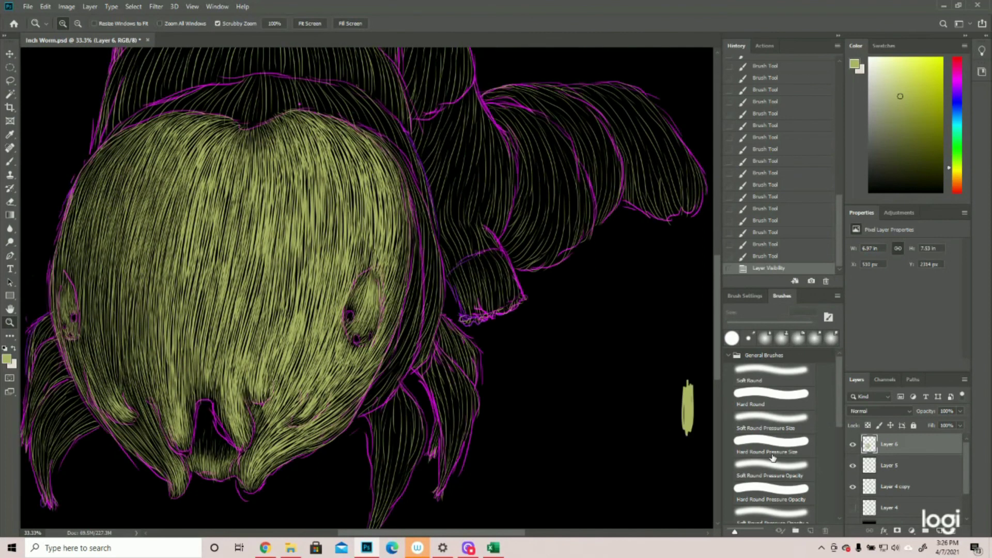
left_click(9, 162)
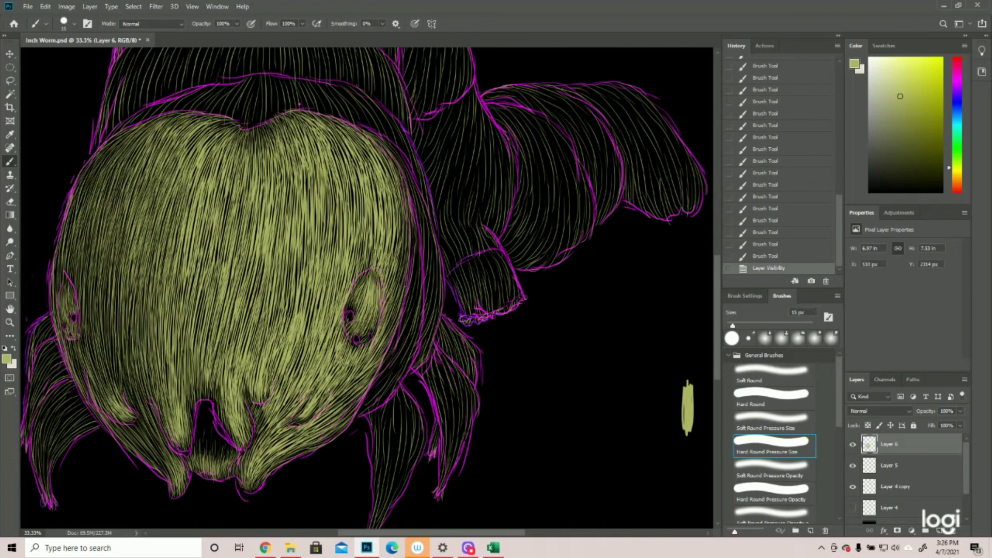
left_click_drag(404, 177, 416, 263)
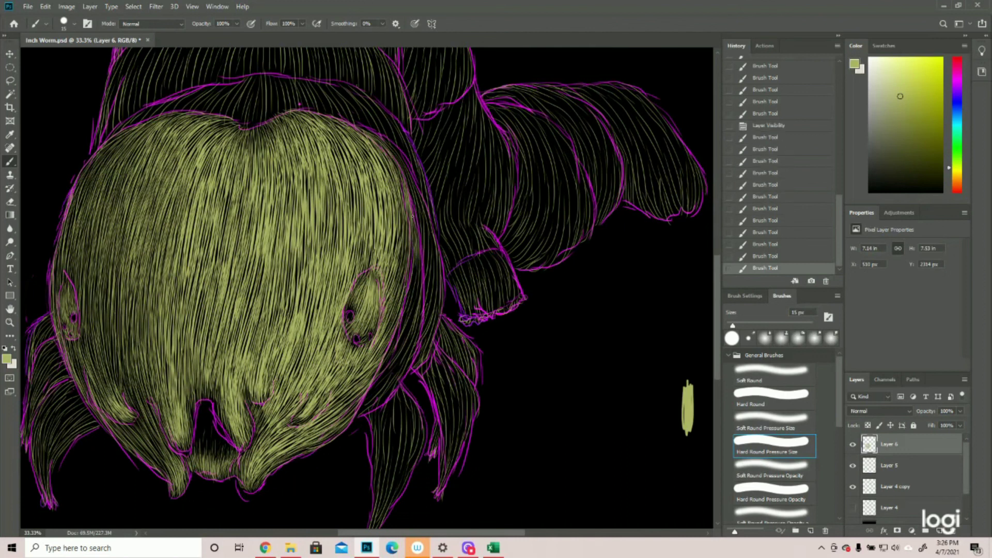
left_click_drag(411, 217, 413, 232)
left_click_drag(412, 225, 416, 318)
left_click_drag(411, 270, 413, 293)
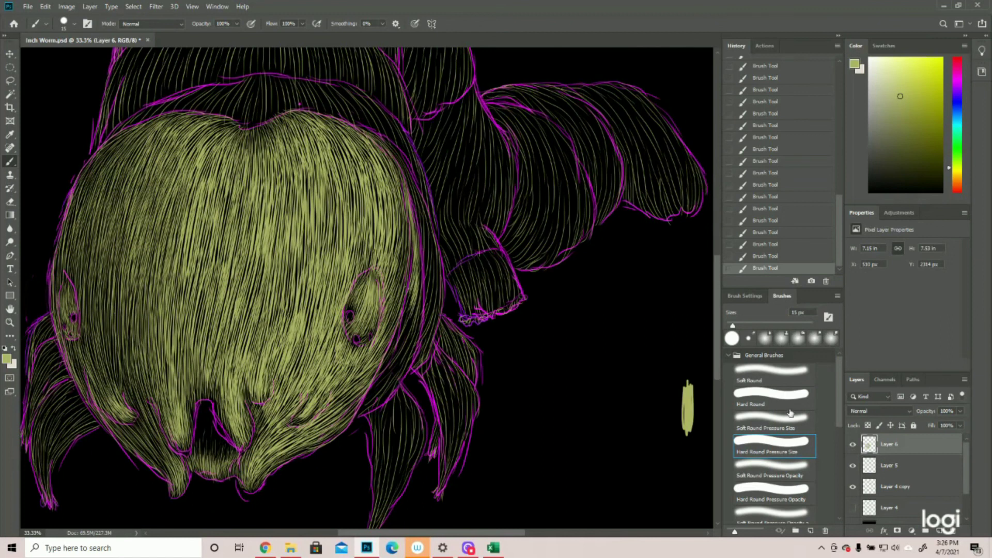
- Hide the Layer 4 copy guide and add short downward strokes along the head's right edge, beside the right eye
left_click(852, 486)
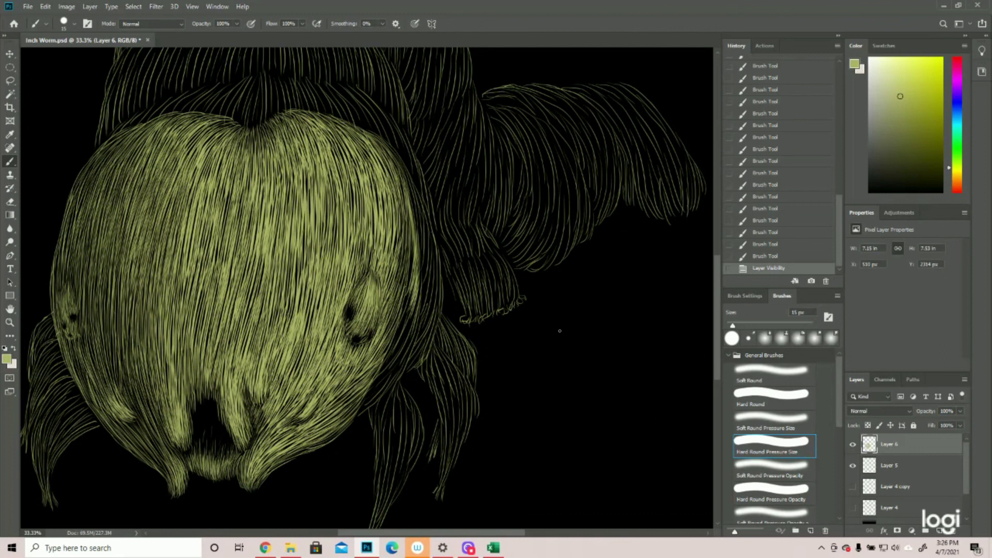
left_click_drag(412, 248, 412, 274)
left_click_drag(409, 258, 406, 296)
left_click_drag(409, 281, 402, 311)
left_click_drag(406, 297, 402, 314)
left_click_drag(412, 274, 404, 314)
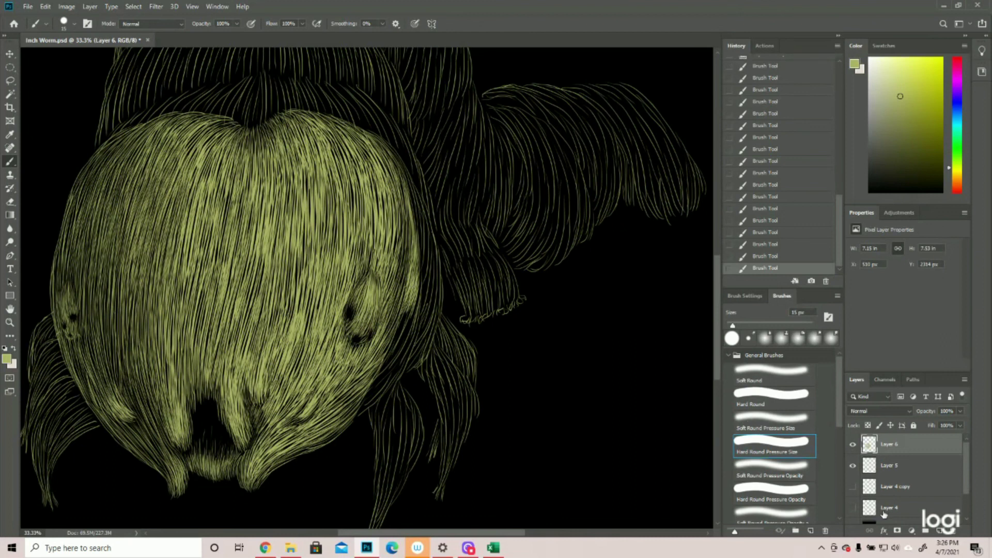
- Show Layer 4 copy as a guide, brush strokes along the head's upper right edge inside the contour, and hide the guide again
left_click(852, 487)
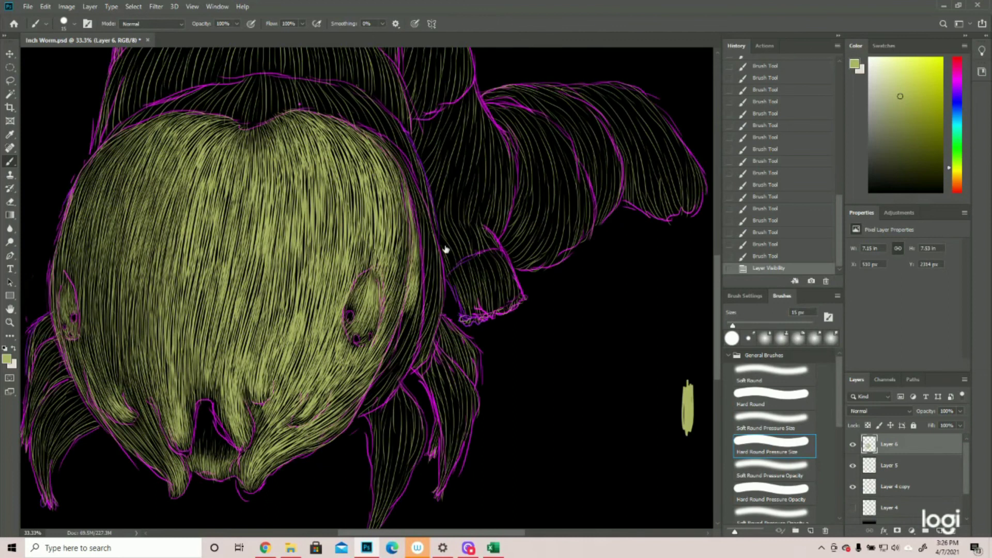
left_click_drag(388, 153, 400, 177)
left_click_drag(391, 157, 409, 219)
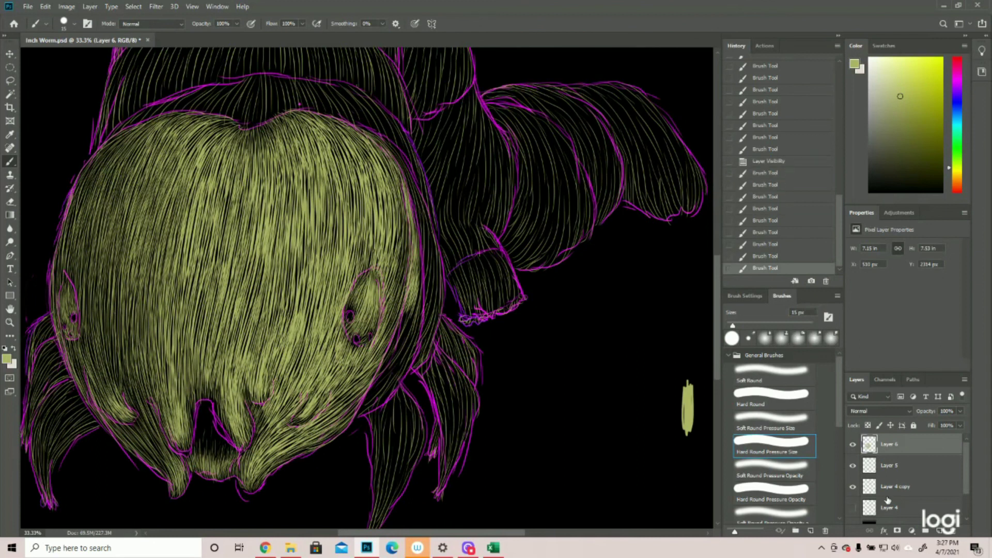
left_click(852, 486)
left_click(852, 486)
left_click(852, 487)
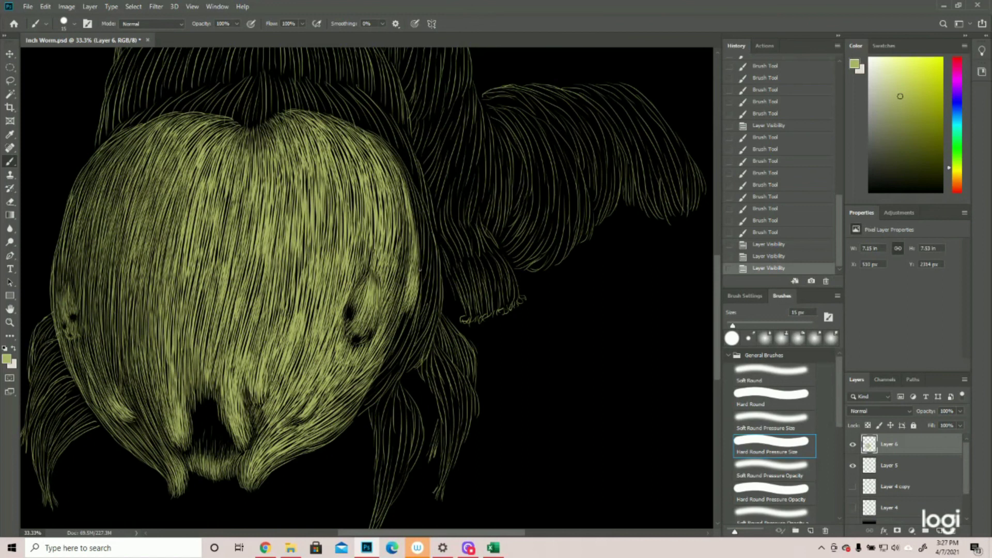
- Brush dense curved strokes along the head's right edge, from beside the right eye down around the lower right cheek
left_click_drag(418, 267, 420, 303)
left_click_drag(421, 295, 408, 336)
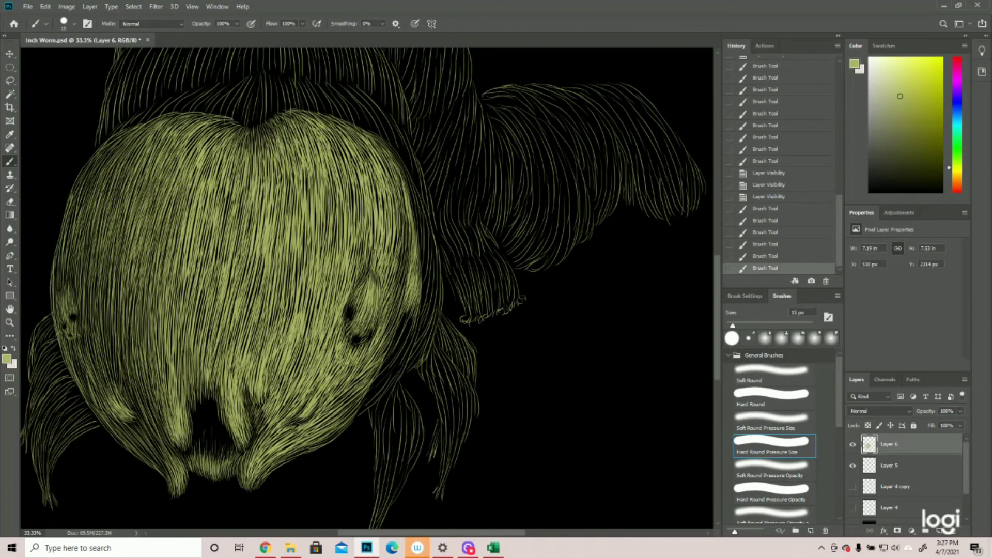
left_click_drag(377, 392, 367, 412)
mouse_move(368, 399)
left_mouse_down()
mouse_move(363, 414)
mouse_move(371, 396)
left_mouse_up()
left_click_drag(363, 406, 374, 389)
mouse_move(367, 400)
left_mouse_down()
mouse_move(408, 356)
mouse_move(408, 308)
left_mouse_up()
mouse_move(398, 343)
left_mouse_down()
mouse_move(412, 306)
mouse_move(401, 323)
left_mouse_up()
left_click_drag(385, 354, 411, 311)
left_click_drag(373, 389, 416, 316)
left_click_drag(401, 374, 411, 343)
left_click_drag(393, 380, 414, 314)
left_click_drag(400, 347, 406, 330)
left_click_drag(406, 328, 414, 313)
left_click_drag(394, 352, 413, 318)
left_click_drag(404, 353, 415, 319)
left_click_drag(375, 394, 408, 337)
left_click_drag(397, 357, 420, 307)
left_click_drag(391, 350, 401, 338)
left_click_drag(384, 357, 398, 341)
mouse_move(419, 296)
left_mouse_down()
mouse_move(427, 262)
mouse_move(421, 270)
left_mouse_up()
left_click_drag(405, 312, 416, 291)
left_click_drag(401, 321, 406, 309)
left_click_drag(395, 334, 401, 319)
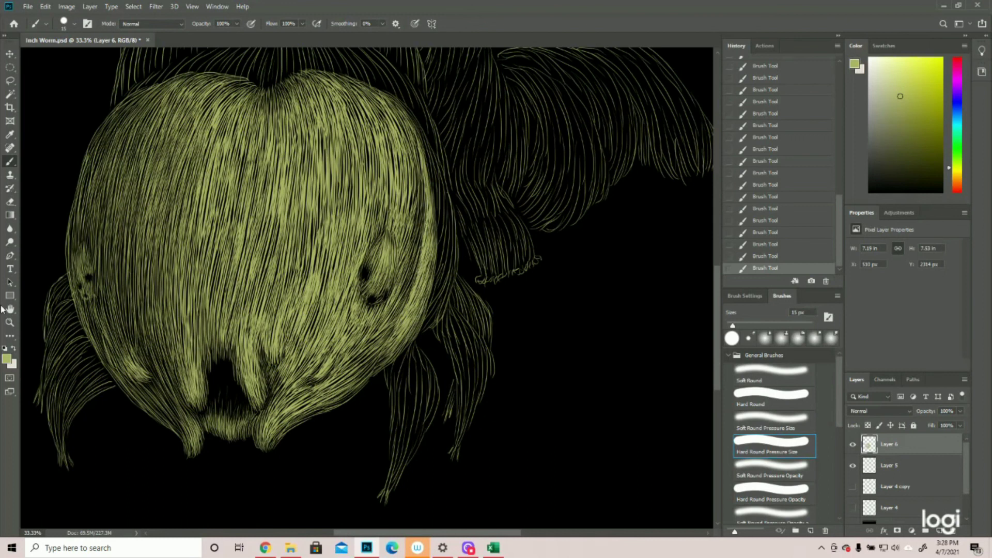
- Fill the narrow outer band along the head's right side with long curved strokes, down to the front right leg's base
left_click(9, 323)
left_click_drag(515, 357, 469, 383)
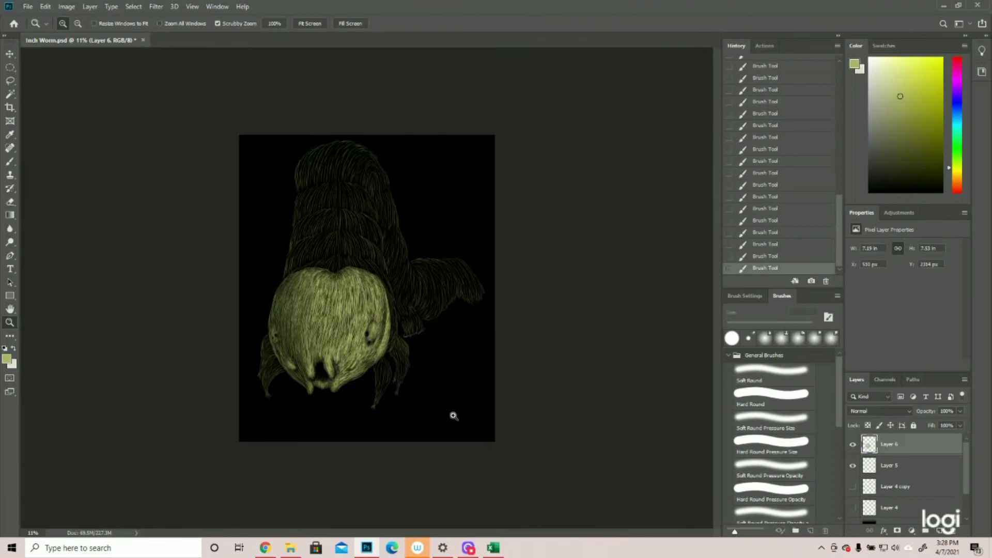
left_click_drag(404, 395, 443, 306)
left_click(10, 162)
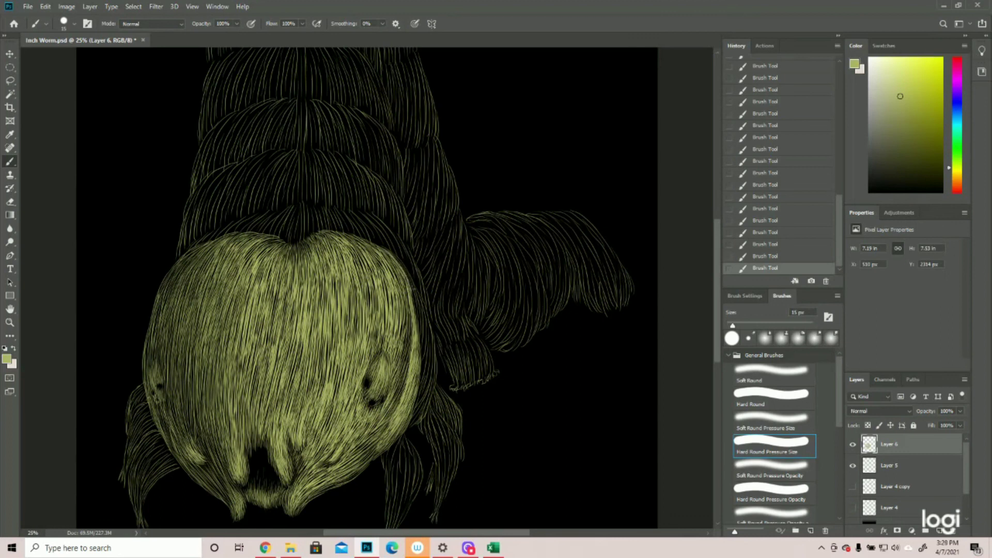
left_click_drag(417, 314, 423, 335)
mouse_move(423, 317)
left_mouse_down()
mouse_move(423, 360)
mouse_move(421, 348)
left_mouse_up()
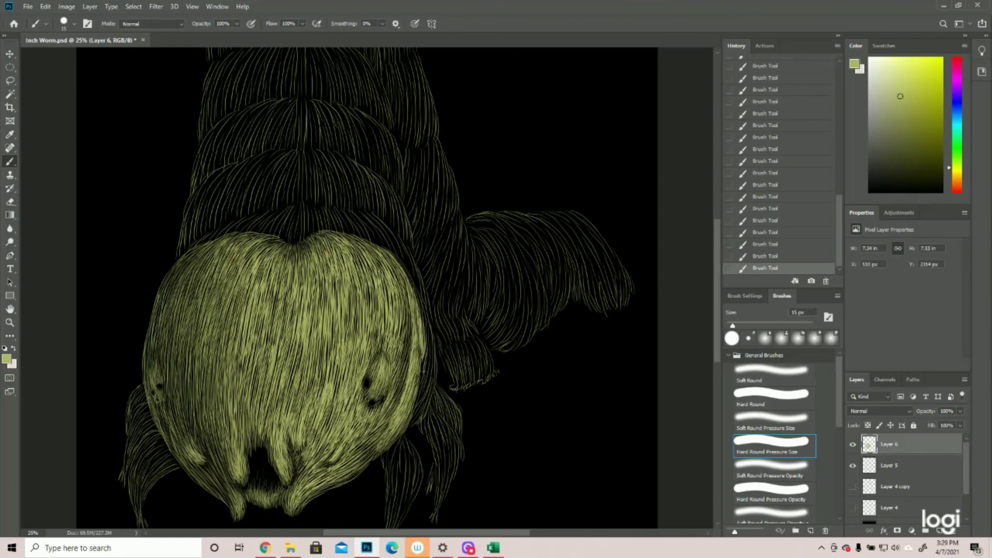
left_click_drag(422, 354, 415, 405)
left_click_drag(400, 261, 430, 360)
left_click_drag(419, 306, 438, 375)
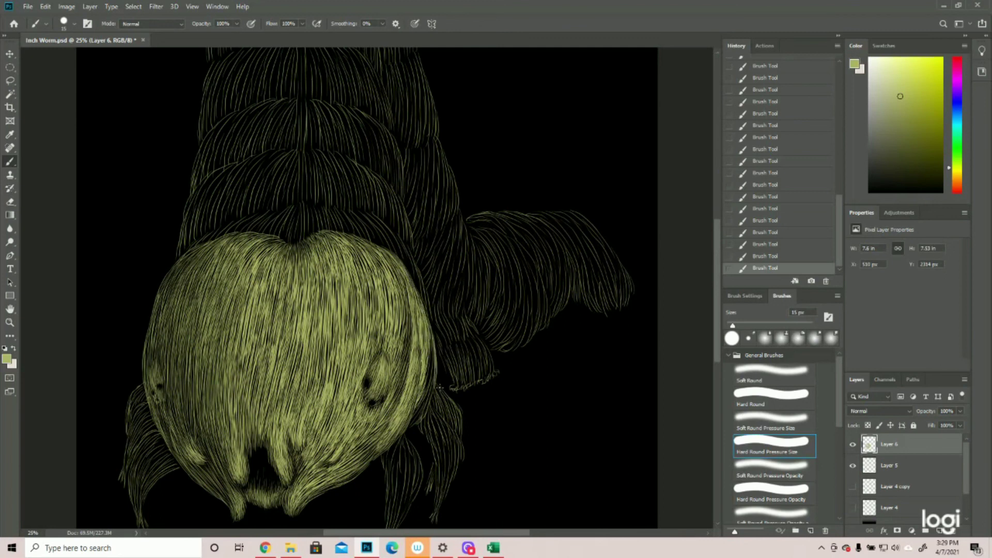
left_click_drag(428, 405, 411, 425)
left_click_drag(433, 345, 393, 454)
left_click_drag(407, 416, 383, 465)
- Fill the front right leg with dense strokes running from its base down to the pointed tip
scroll(408, 413, "down", 2)
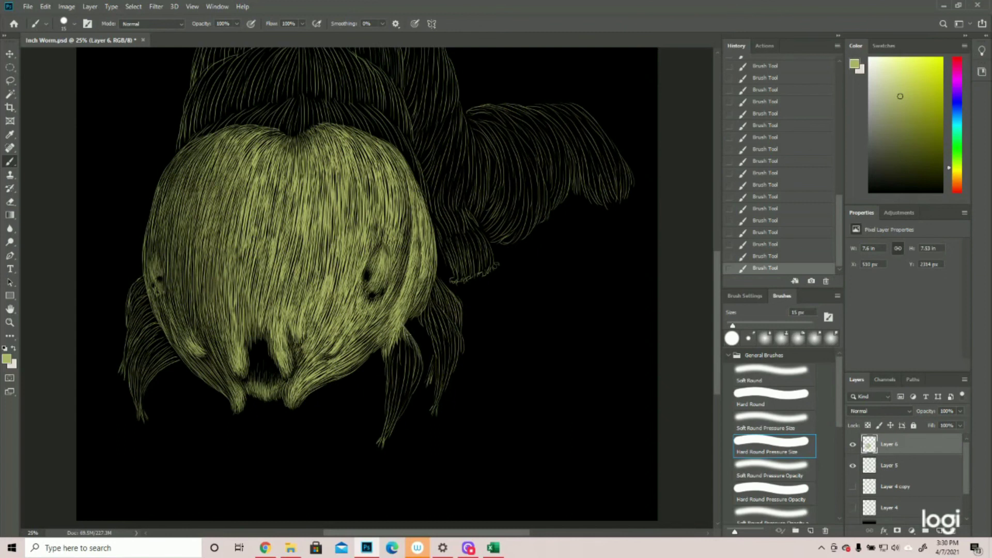
mouse_move(418, 356)
left_mouse_down()
mouse_move(417, 384)
mouse_move(384, 443)
left_mouse_up()
left_click_drag(391, 351, 381, 442)
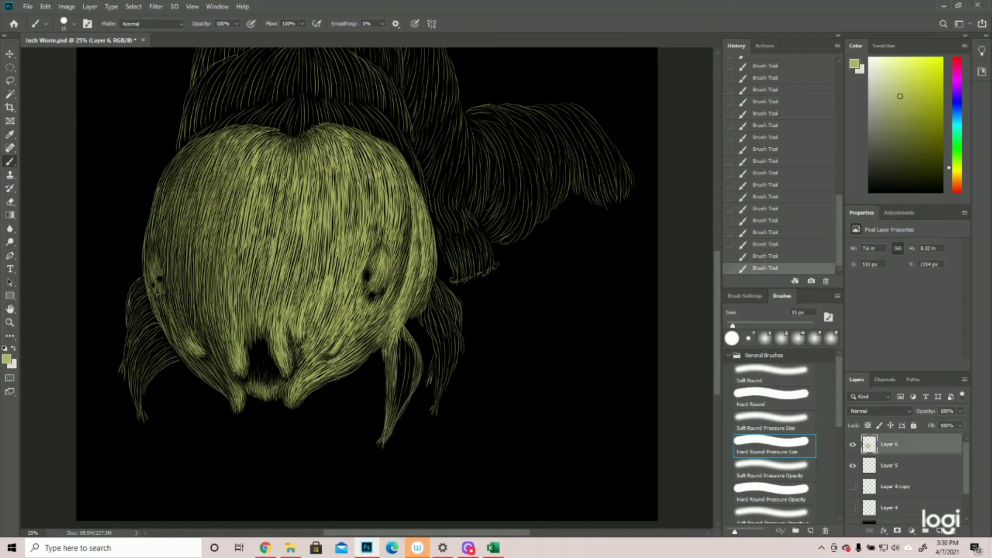
left_click_drag(405, 334, 414, 374)
left_click_drag(404, 336, 404, 372)
left_click_drag(404, 336, 405, 371)
left_click_drag(400, 335, 393, 434)
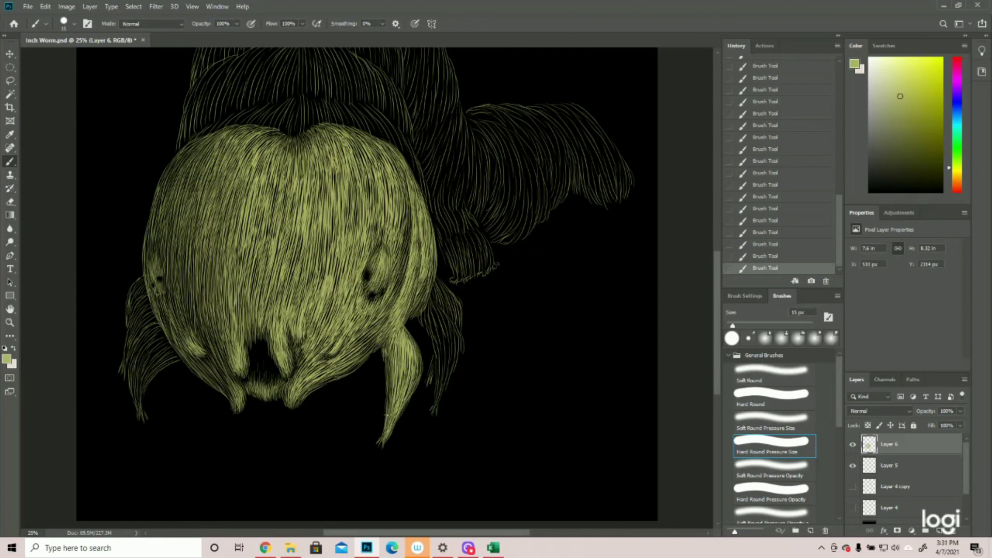
- Fill the rear right leg with dense strokes from the head's edge to its tip, including its upper outer part
scroll(414, 361, "up", 2)
mouse_move(426, 308)
left_mouse_down()
mouse_move(437, 354)
mouse_move(435, 347)
mouse_move(457, 370)
mouse_move(459, 407)
mouse_move(462, 395)
left_mouse_up()
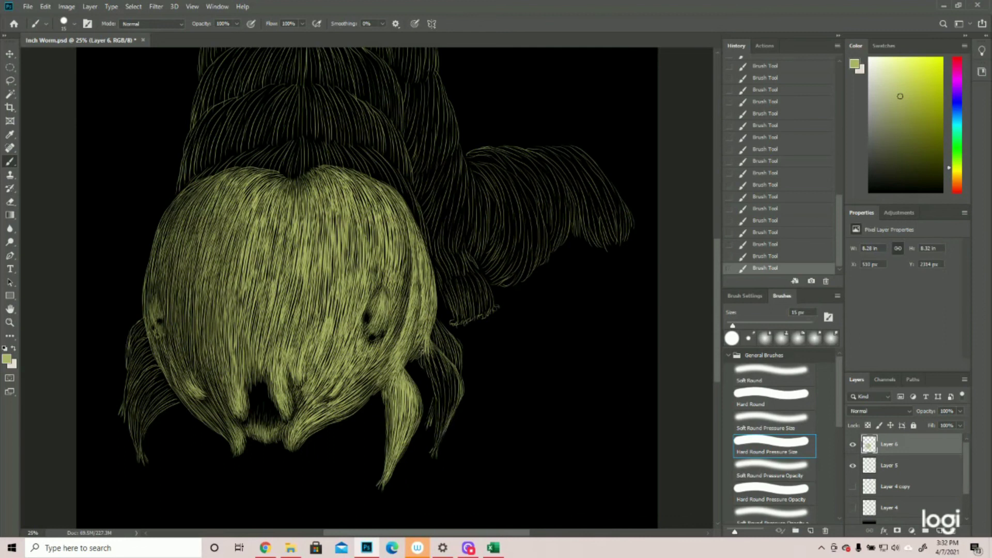
left_click_drag(422, 358, 434, 443)
left_click_drag(437, 356, 434, 447)
left_click_drag(431, 361, 440, 443)
mouse_move(433, 348)
left_mouse_down()
mouse_move(451, 376)
mouse_move(455, 411)
left_mouse_up()
left_click_drag(445, 368, 438, 439)
left_click_drag(443, 368, 438, 435)
mouse_move(436, 352)
left_mouse_down()
mouse_move(464, 367)
mouse_move(451, 361)
left_mouse_up()
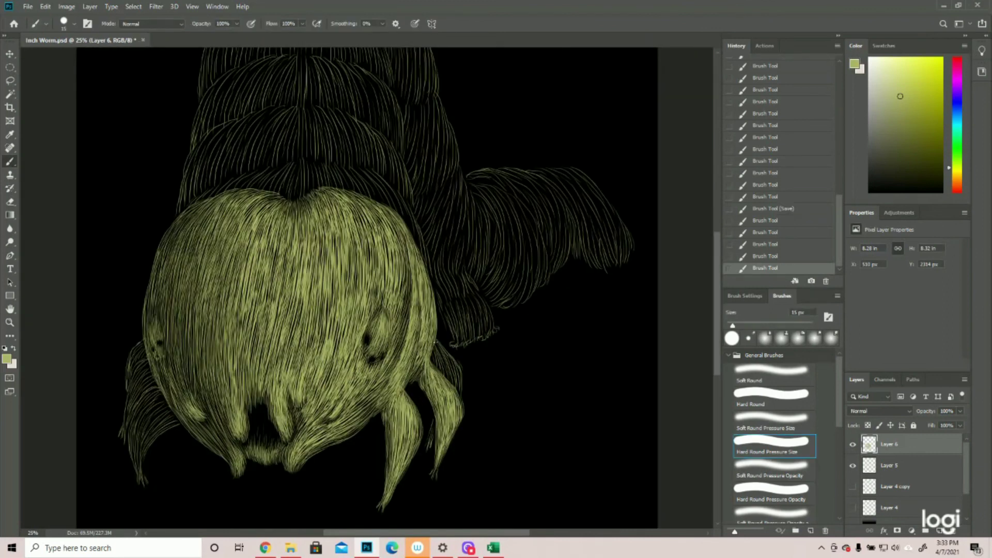
mouse_move(448, 357)
left_mouse_down()
mouse_move(462, 369)
mouse_move(461, 394)
left_mouse_up()
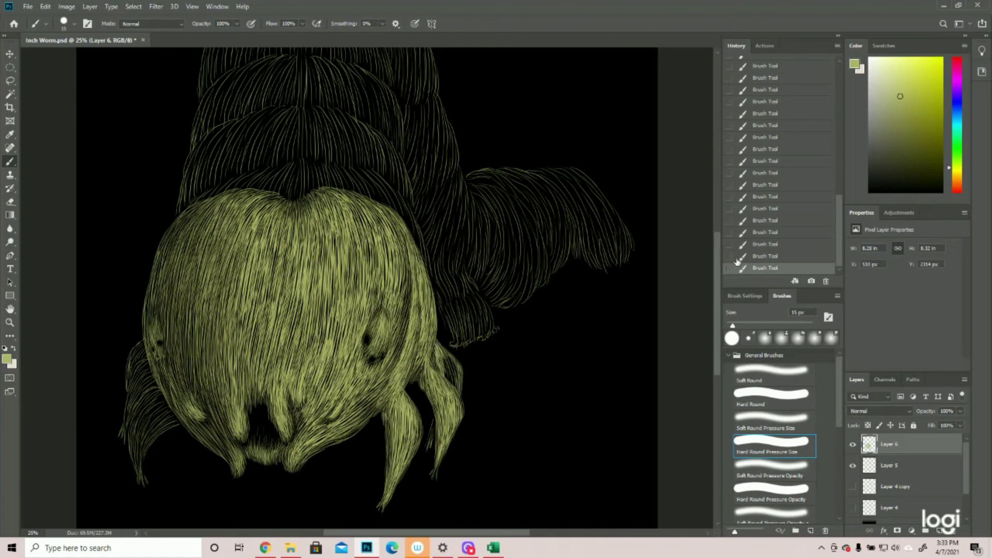
- Undo the last few brush strokes on the rear right leg
key("ctrl+z")
key("ctrl+z")
left_click(766, 220)
left_click(9, 322)
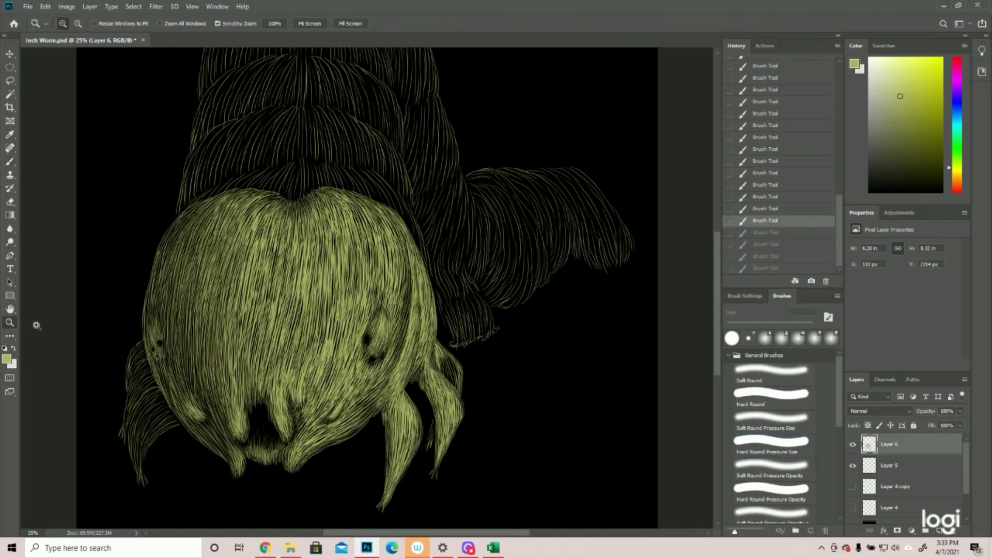
left_click(454, 386)
left_click(454, 386)
left_click(454, 386)
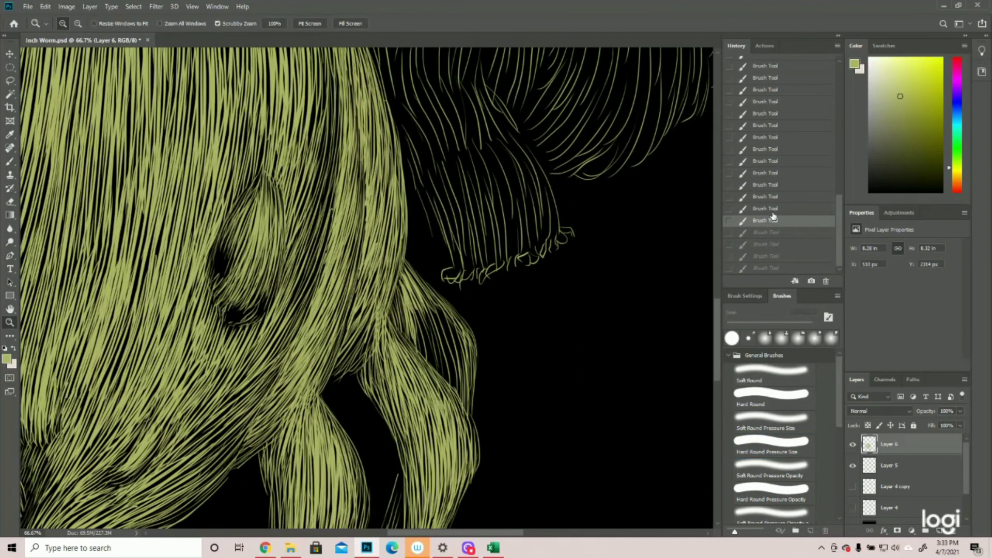
left_click(773, 209)
- Brush finer strokes into the dark gaps of the rear right leg's upper outer part
left_click(9, 161)
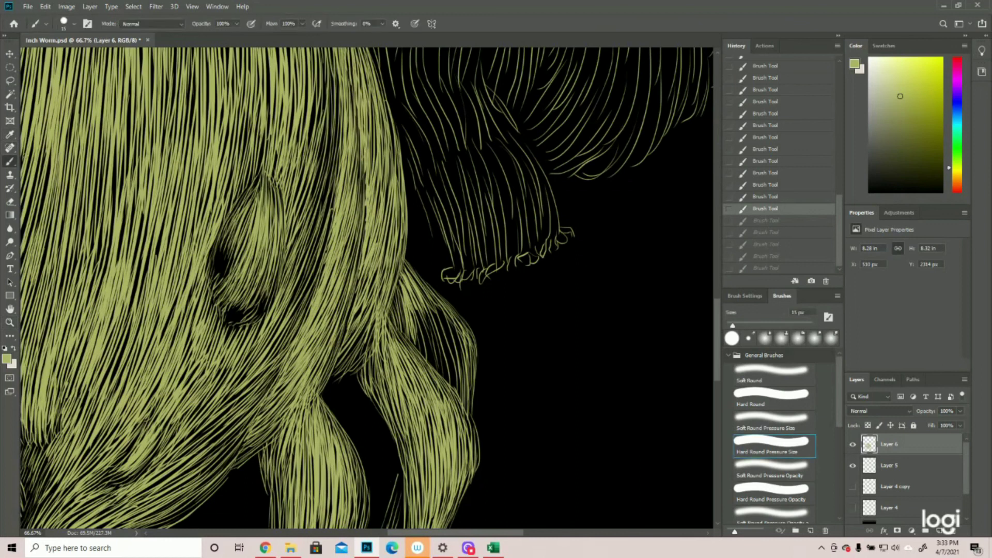
left_click(399, 321)
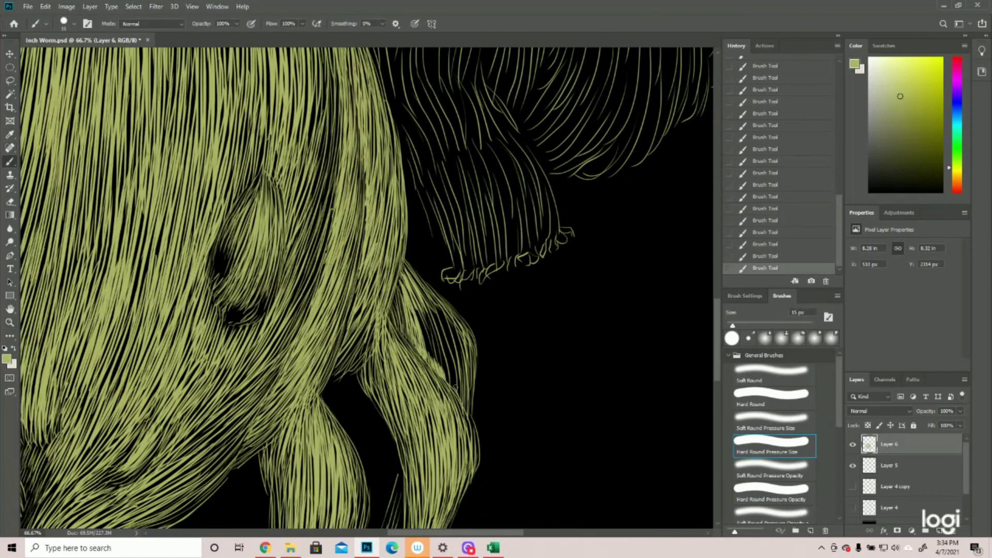
scroll(416, 341, "down", 5)
scroll(411, 426, "up", 2)
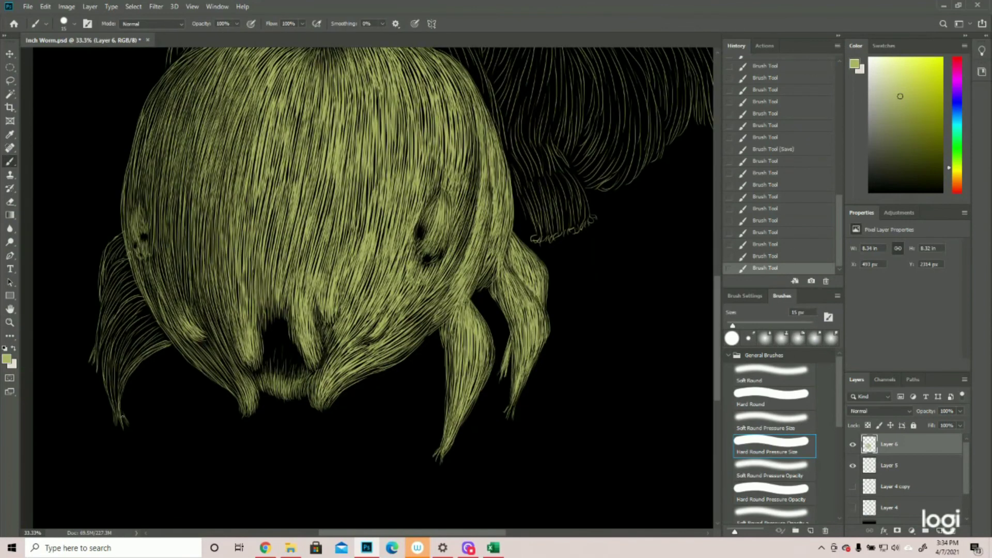
- Fill the front left leg with dense curved strokes from the head's edge down to its pointed tip
left_click_drag(122, 416, 113, 375)
mouse_move(170, 339)
left_mouse_down()
mouse_move(144, 348)
mouse_move(121, 375)
left_mouse_up()
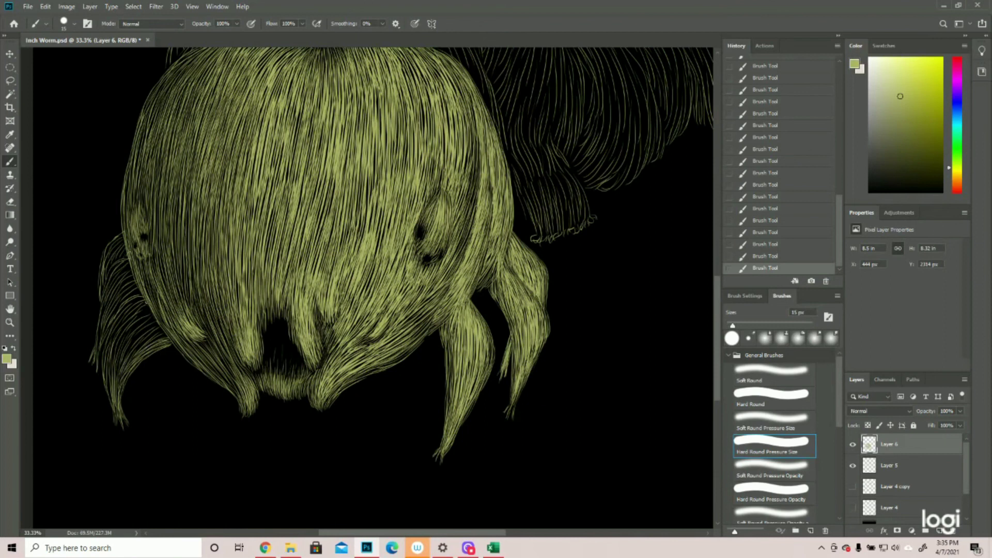
left_click_drag(139, 305, 104, 353)
left_click_drag(138, 308, 107, 397)
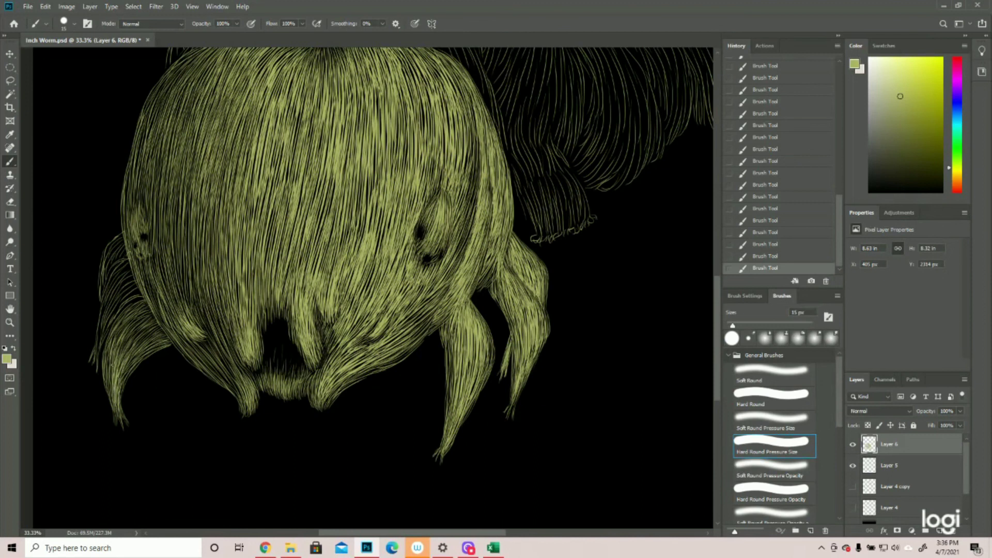
left_click_drag(118, 402, 121, 416)
mouse_move(134, 337)
left_mouse_down()
mouse_move(112, 367)
mouse_move(122, 380)
left_mouse_up()
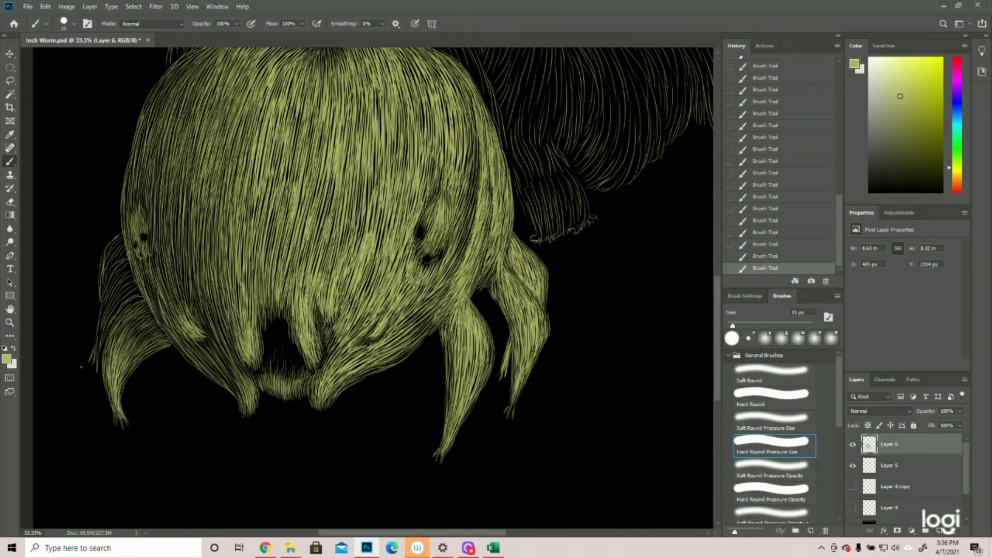
- Fill the rear left leg with dense curved strokes, from the upper part beside the left eye down to the tip
left_click(10, 322)
left_click_drag(393, 356, 336, 378)
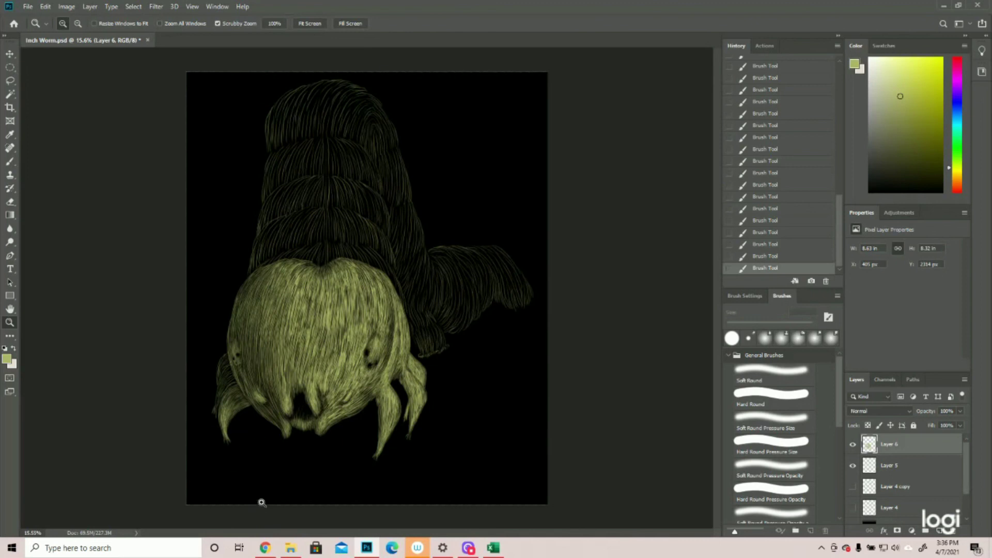
left_click_drag(200, 406, 18, 300)
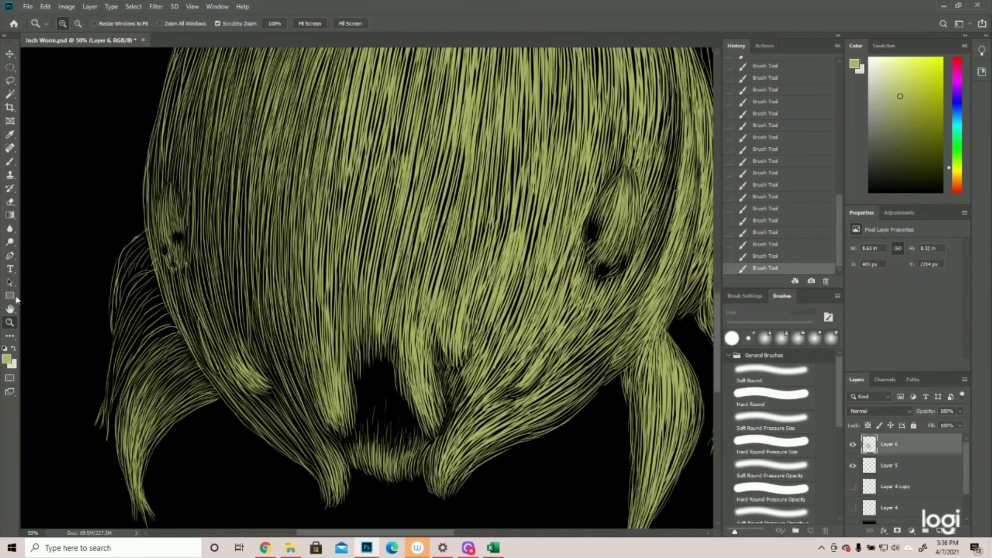
left_click(10, 163)
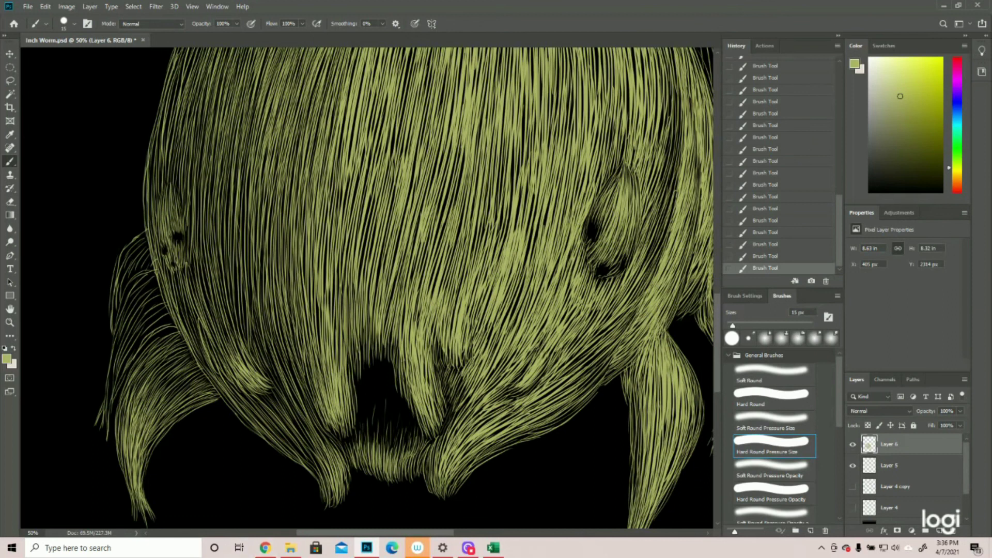
left_click_drag(135, 284, 123, 311)
left_click_drag(135, 291, 106, 413)
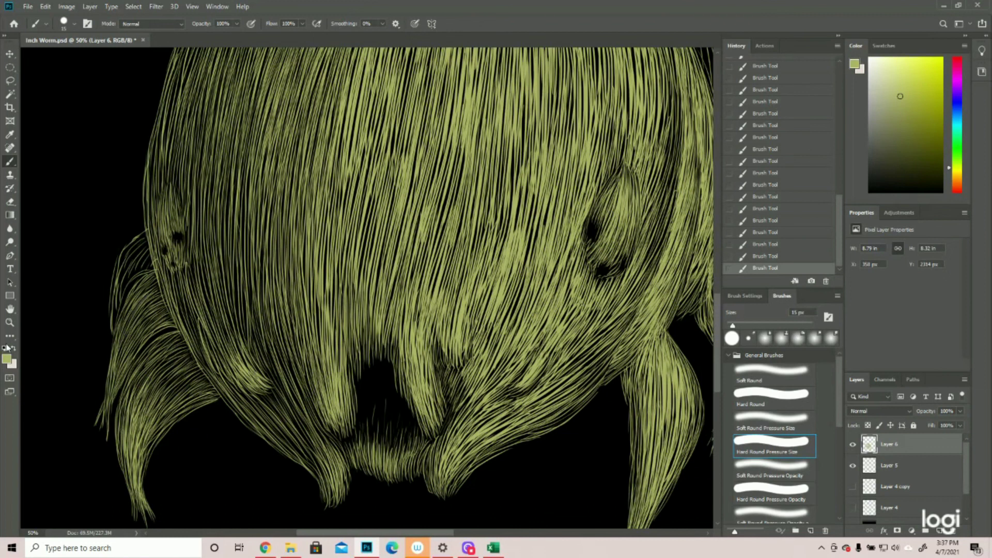
left_click(9, 322)
left_click_drag(261, 278, 238, 323)
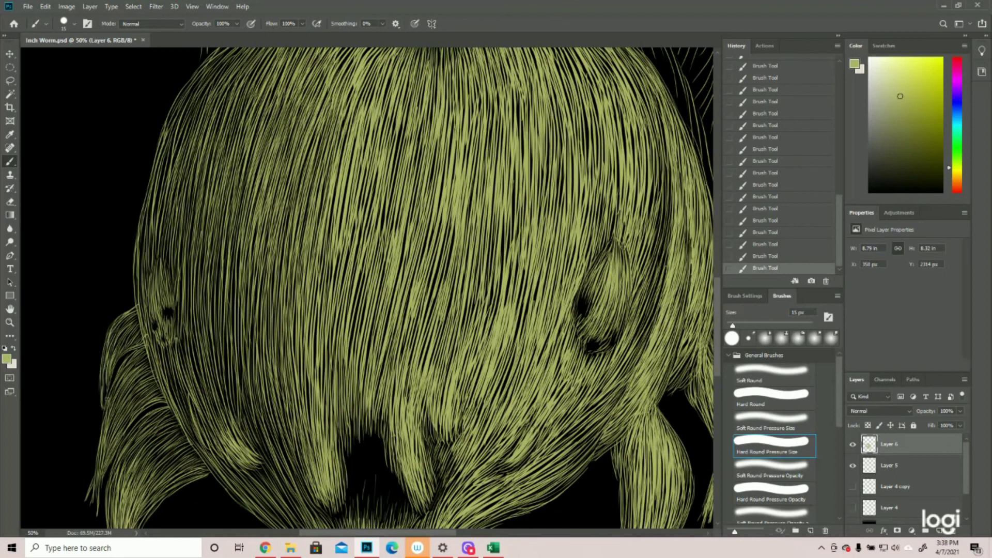
- Save the drawing with the highlighted head and legs to Inch Worm.psd
key("z")
scroll(222, 279, "down", 8)
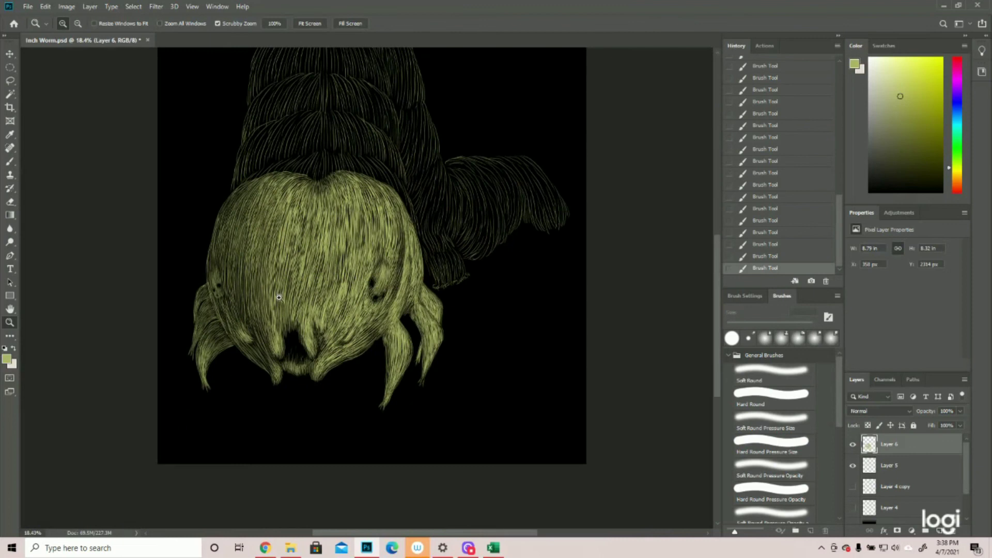
key("ctrl+s")
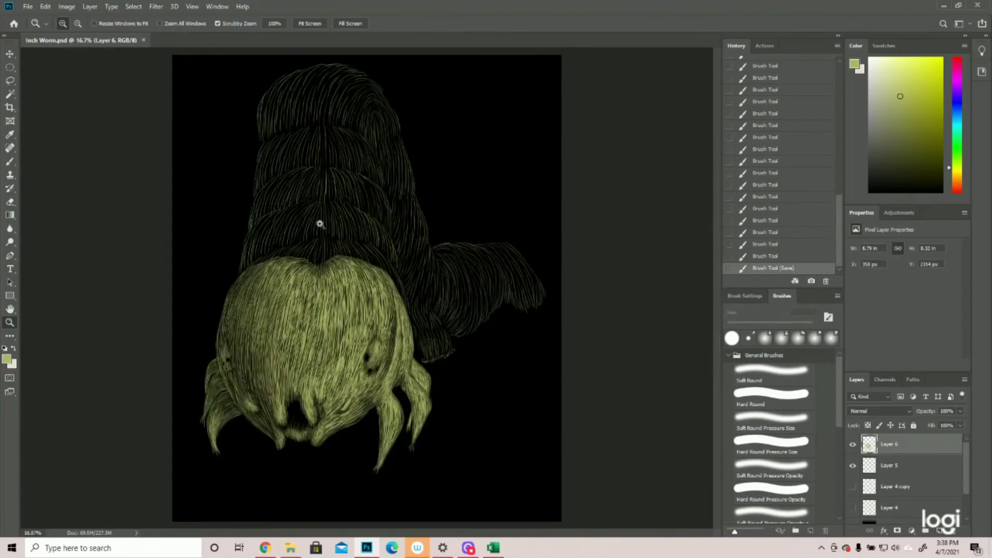
key("ctrl+plus")
key("ctrl+plus")
key("ctrl+plus")
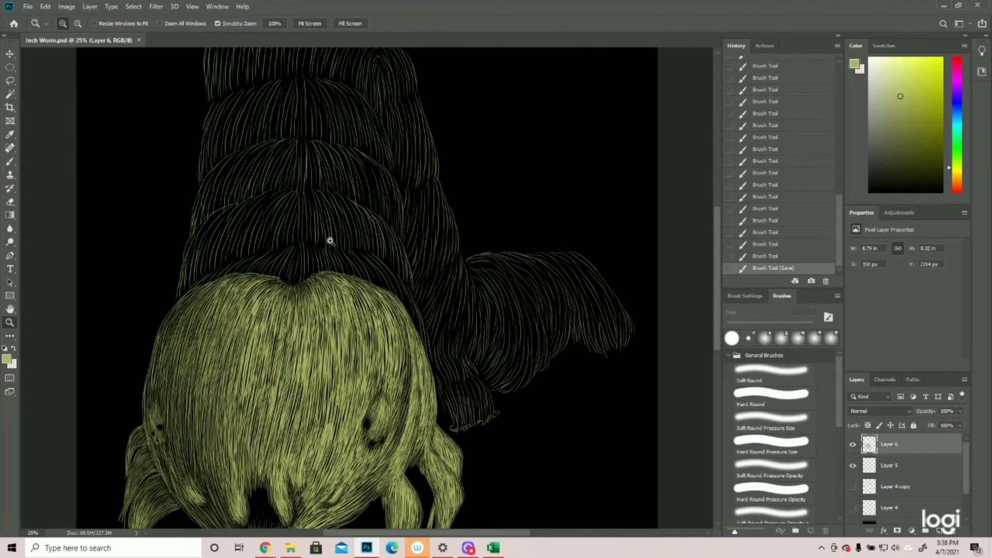
scroll(375, 239, "up", 3)
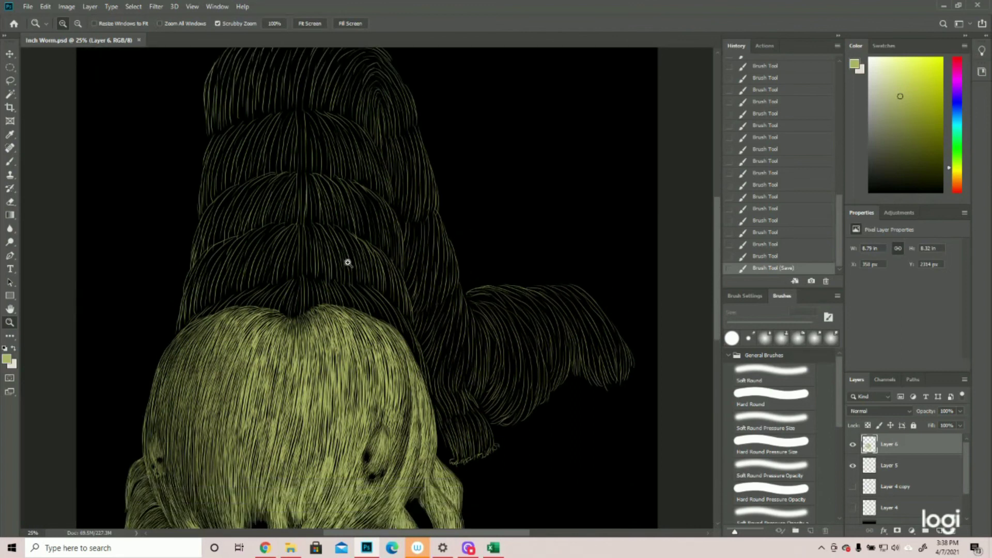
scroll(320, 286, "down", 2)
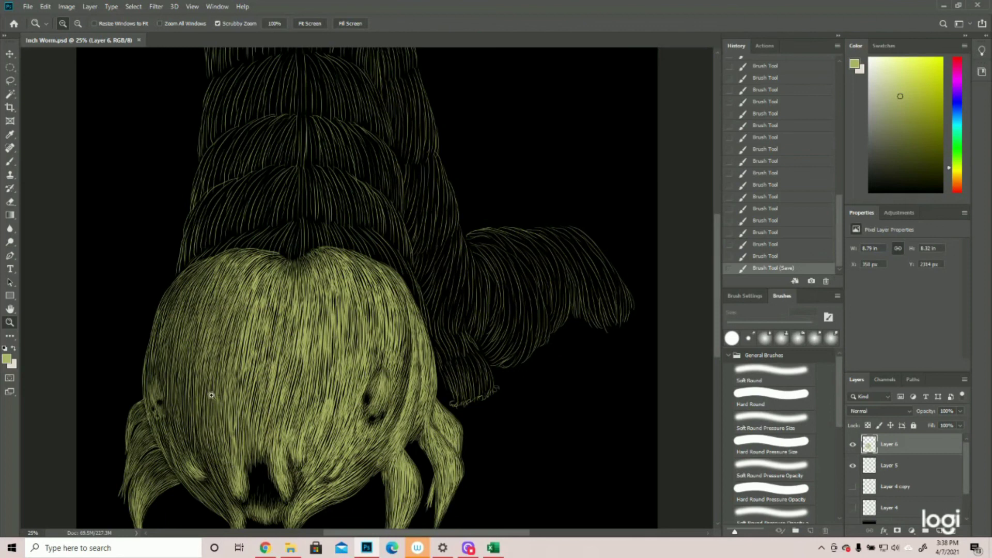
- Brush highlight strokes down the right outer edge of the narrow body band directly behind the head
left_click_drag(265, 309, 234, 317)
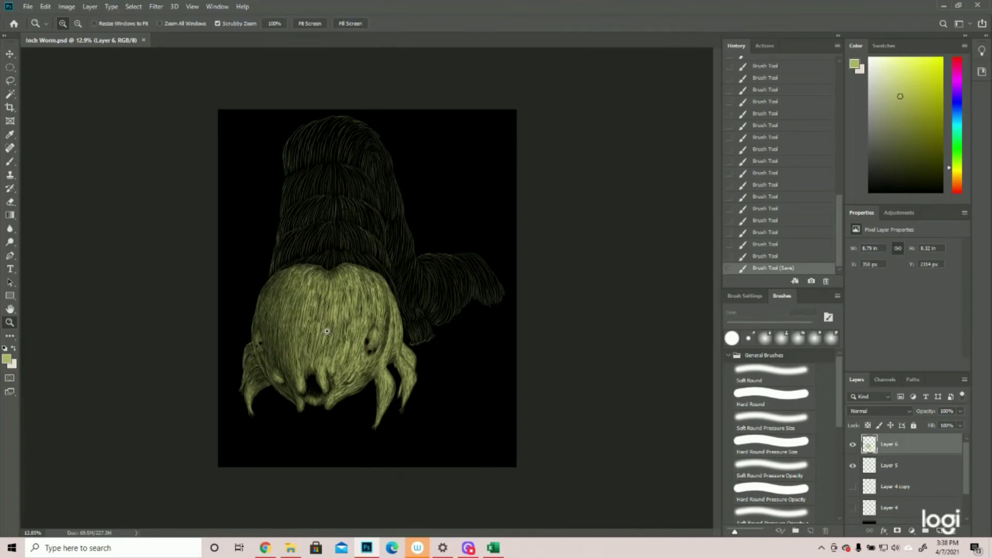
left_click(342, 218)
left_click_drag(336, 224, 313, 305)
left_click(10, 162)
left_click_drag(391, 368, 417, 404)
left_click_drag(402, 378, 427, 433)
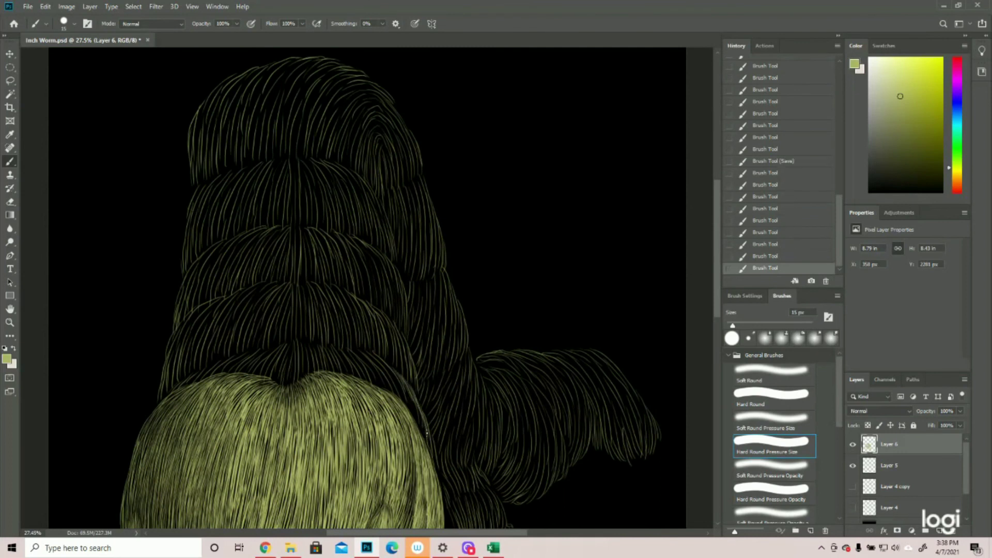
left_click(852, 486)
left_click(852, 486)
left_click(415, 397)
left_click_drag(416, 399, 436, 481)
- Brush short strokes along the upper edge of the band behind the head, covering its right side, centre and left side
left_click_drag(181, 379, 170, 394)
left_click_drag(197, 379, 219, 363)
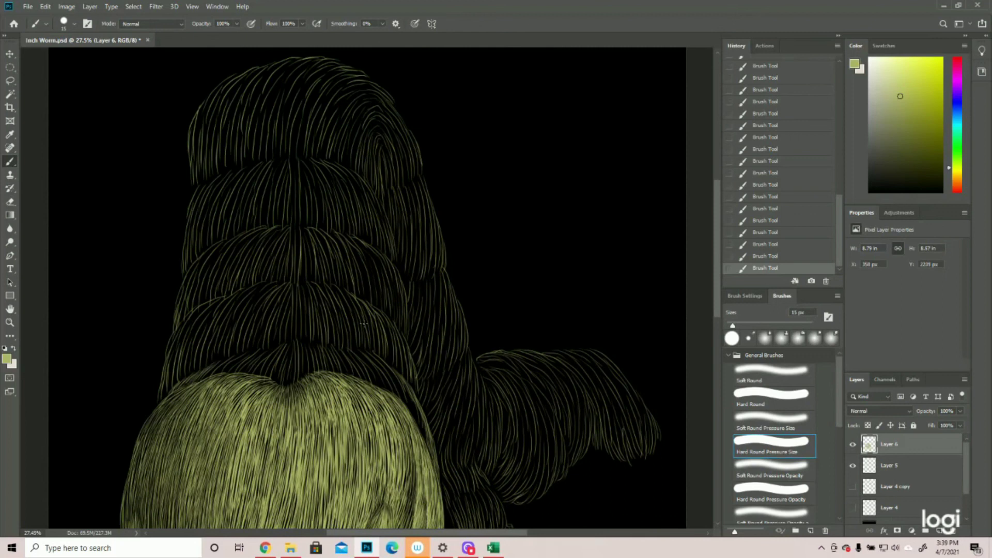
left_click_drag(364, 350, 392, 369)
mouse_move(343, 347)
left_mouse_down()
mouse_move(374, 357)
mouse_move(336, 345)
left_mouse_up()
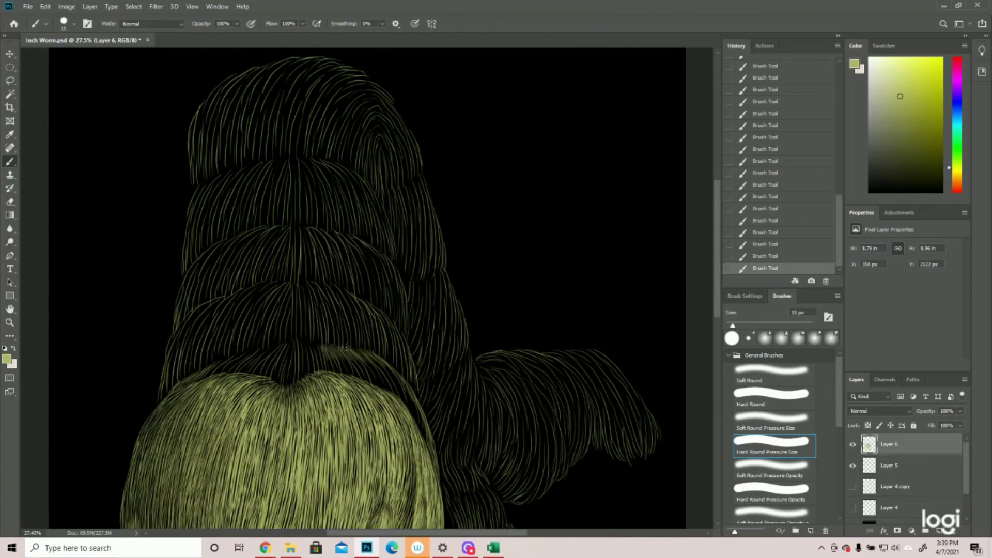
left_click_drag(297, 341, 297, 356)
mouse_move(311, 341)
left_mouse_down()
mouse_move(318, 356)
mouse_move(322, 348)
left_mouse_up()
left_click_drag(294, 339, 292, 355)
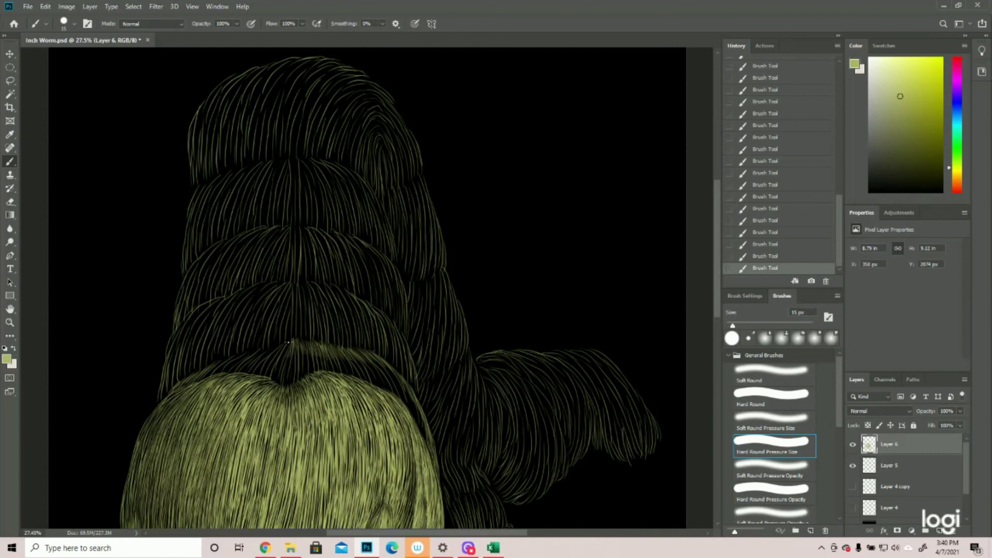
left_click_drag(290, 343, 256, 357)
left_click_drag(259, 350, 214, 368)
left_click_drag(301, 339, 328, 348)
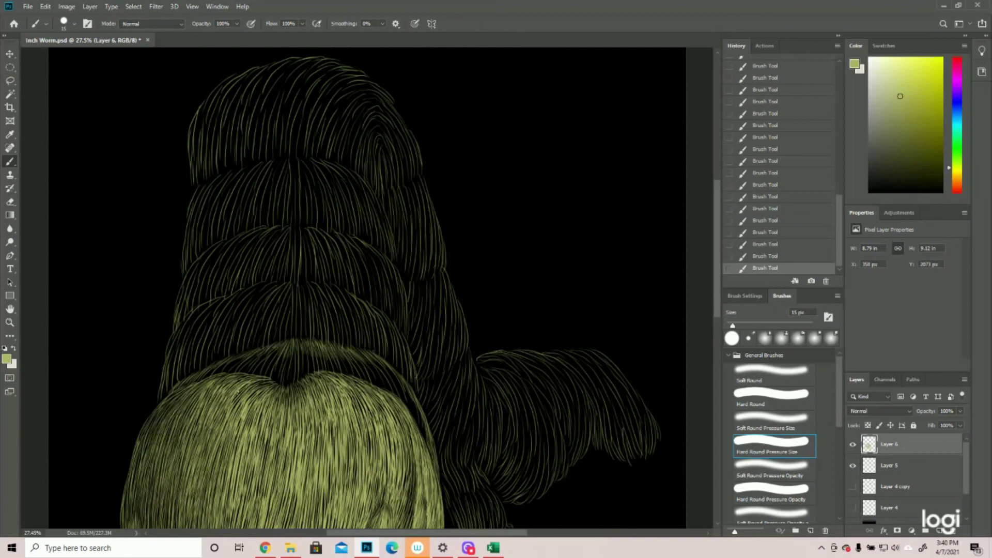
- Fill the tapering right end of the band behind the head with dense strokes running down beside the head
key("z")
scroll(228, 343, "down", 5)
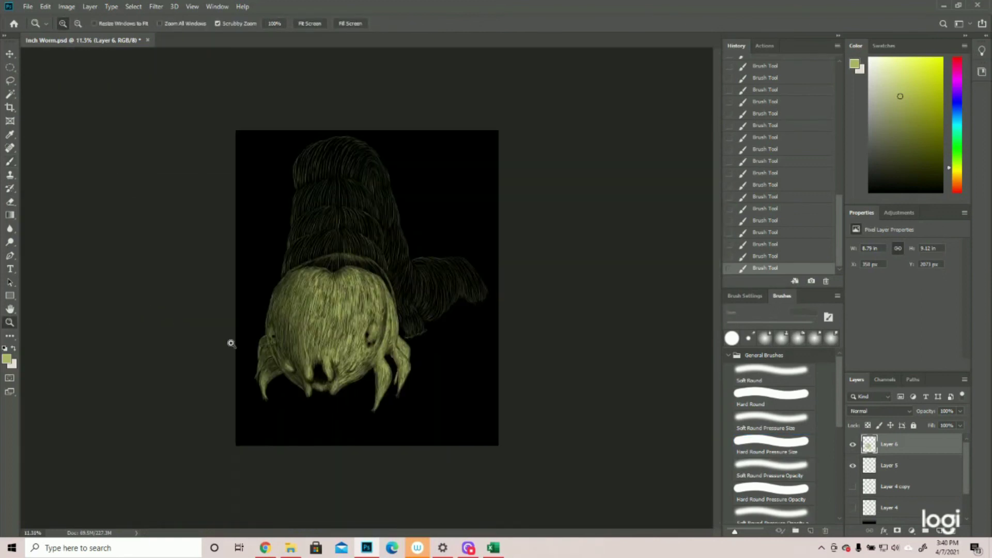
scroll(394, 217, "up", 4)
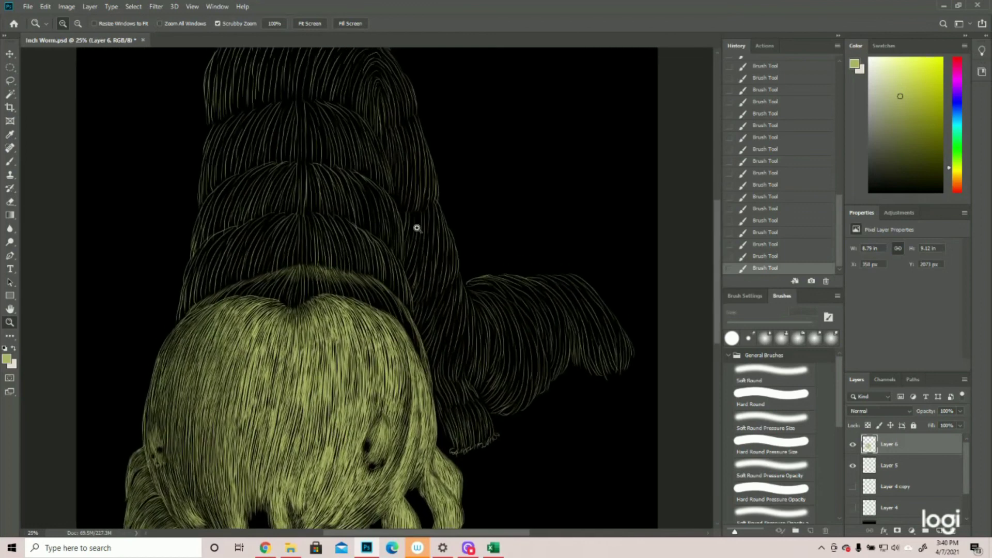
scroll(362, 208, "up", 1)
key("b")
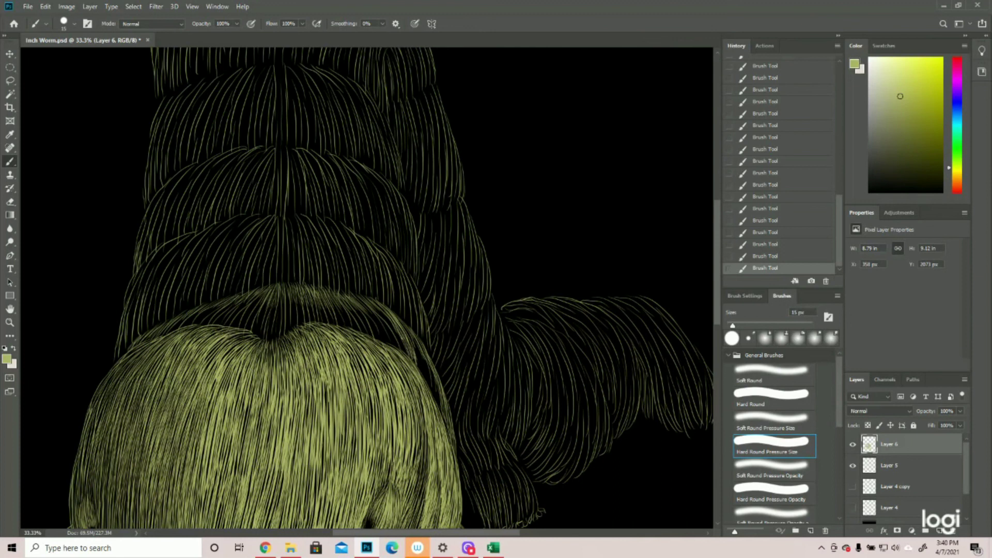
left_click_drag(404, 340, 412, 359)
left_click_drag(397, 324, 431, 383)
left_click_drag(430, 381, 439, 409)
mouse_move(417, 359)
left_mouse_down()
mouse_move(440, 413)
mouse_move(428, 384)
left_mouse_up()
left_click_drag(440, 391, 447, 427)
- Fill the curved right shoulder of the band behind the head with dense diagonal strokes
scroll(423, 362, "right", 1)
left_click_drag(368, 329, 395, 350)
left_click_drag(361, 308, 379, 339)
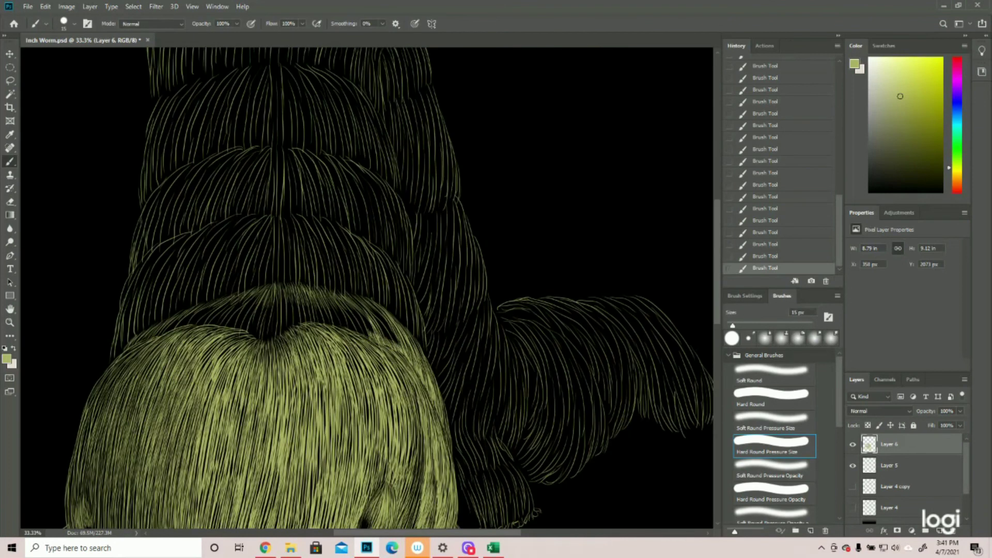
left_click_drag(358, 302, 391, 345)
left_click_drag(376, 319, 385, 343)
left_click_drag(367, 313, 382, 337)
left_click_drag(367, 304, 396, 344)
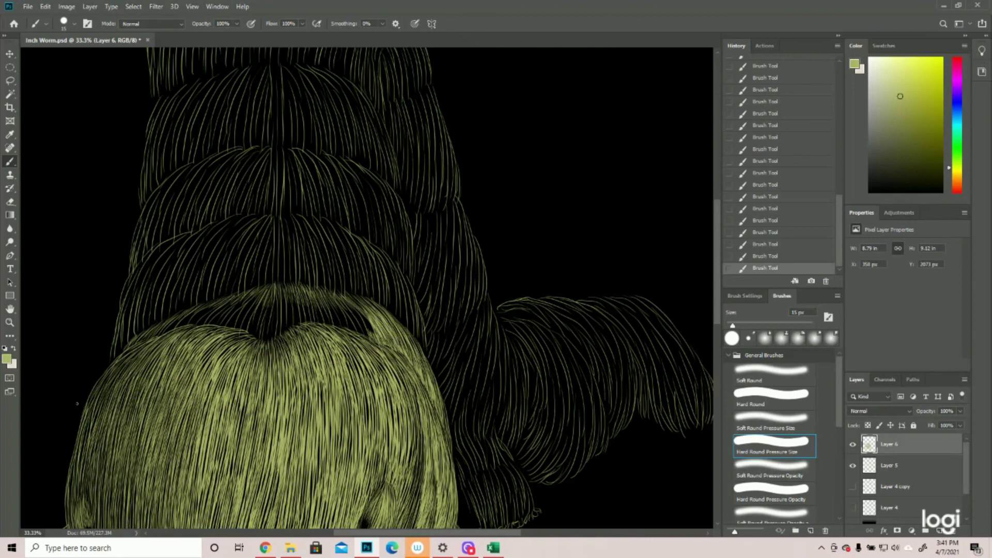
- Brush short strokes along the band's lower right edge, where it meets the top of the head
left_click(9, 322)
mouse_move(254, 294)
left_mouse_down()
mouse_move(221, 299)
mouse_move(268, 301)
left_mouse_up()
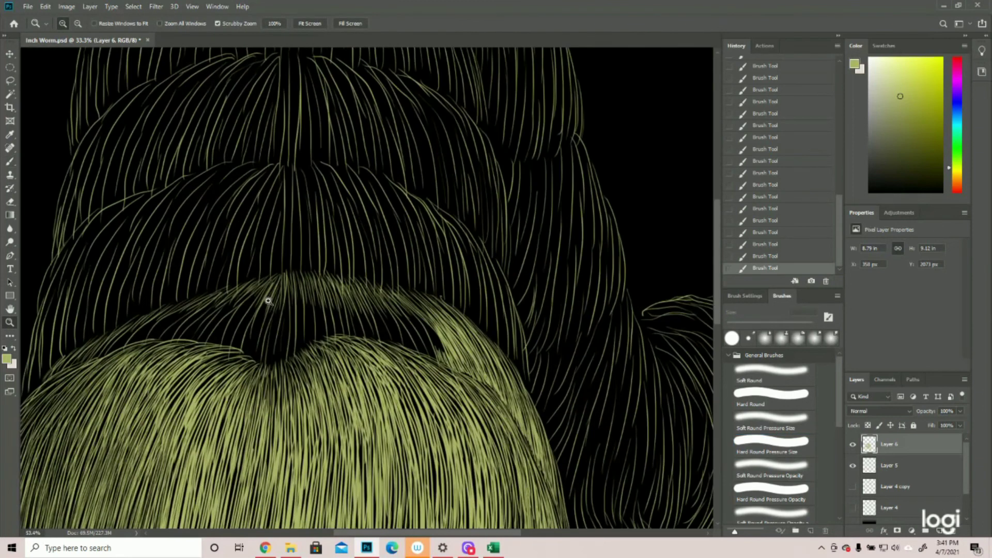
key("b")
mouse_move(409, 310)
left_mouse_down()
mouse_move(443, 356)
mouse_move(407, 347)
mouse_move(437, 360)
left_mouse_up()
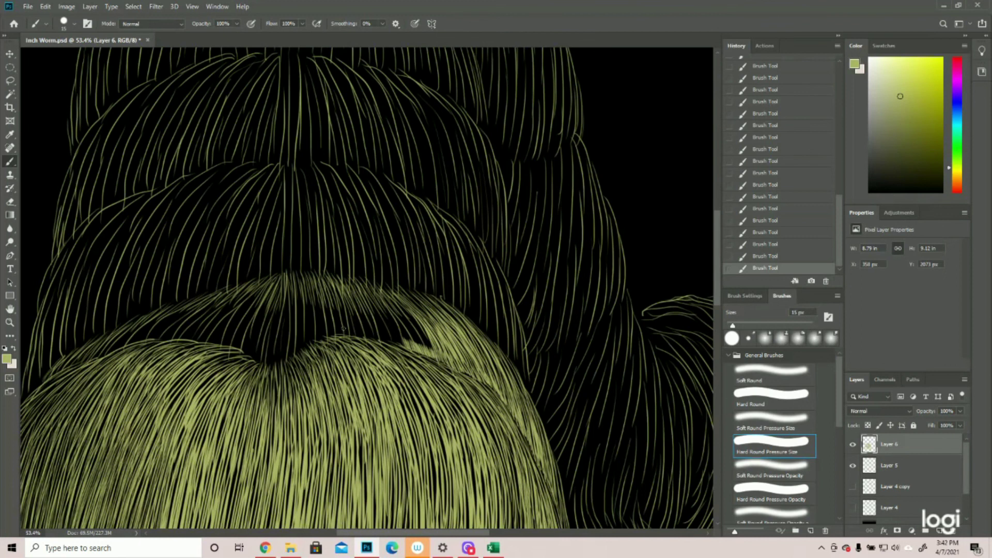
left_click_drag(337, 326, 341, 336)
mouse_move(341, 324)
left_mouse_down()
mouse_move(342, 335)
mouse_move(367, 338)
left_mouse_up()
mouse_move(368, 326)
left_mouse_down()
mouse_move(368, 338)
mouse_move(402, 345)
left_mouse_up()
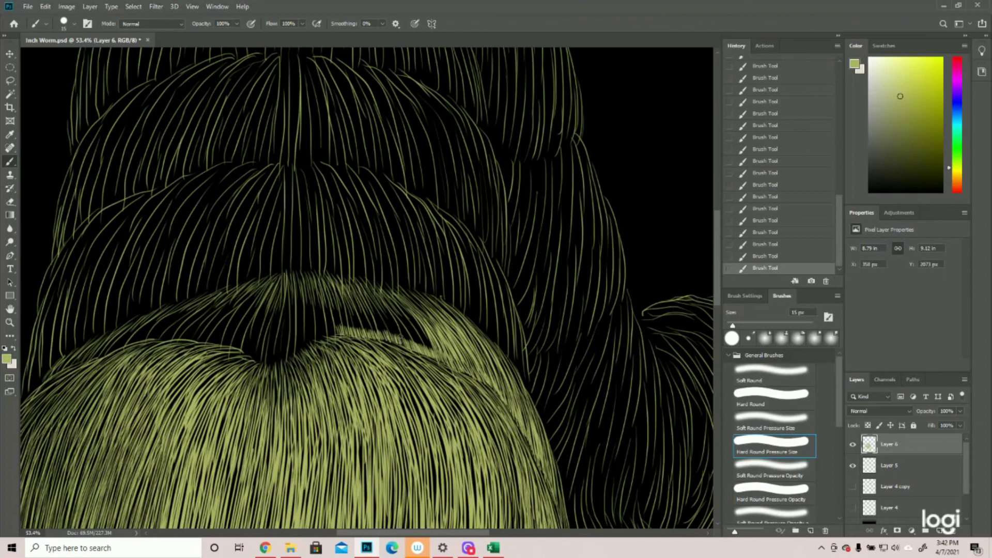
- Fill the dark gap between the band's upper and lower edges on the right with long curved strokes
left_click_drag(388, 308, 414, 349)
left_click_drag(390, 299, 424, 346)
left_click_drag(399, 315, 428, 349)
left_click_drag(373, 299, 399, 340)
left_click_drag(370, 296, 385, 336)
left_click_drag(356, 295, 370, 334)
mouse_move(341, 290)
left_mouse_down()
mouse_move(357, 333)
mouse_move(341, 310)
left_mouse_up()
- Thicken the highlight on the band's right half with extra strokes in the remaining dark gaps
left_click(10, 322)
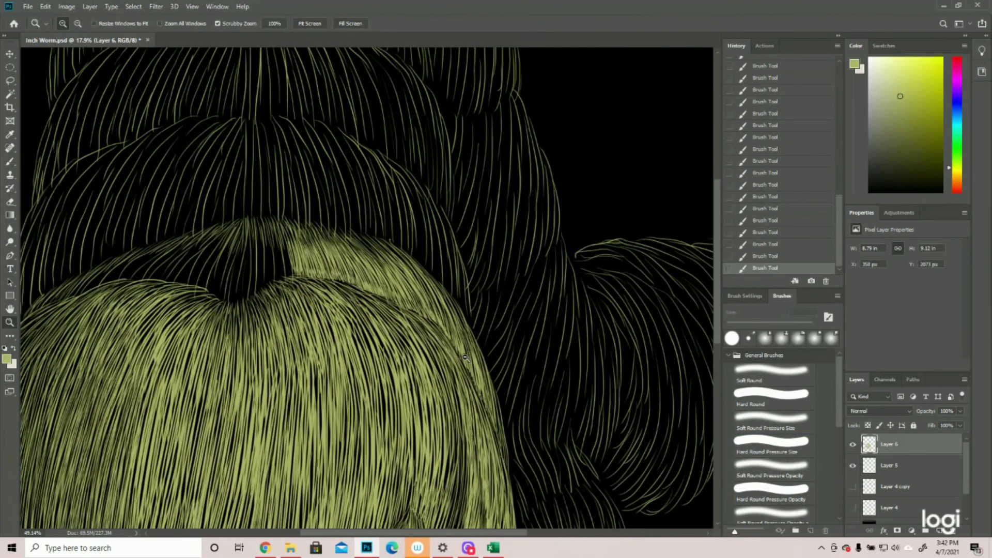
left_click(13, 164)
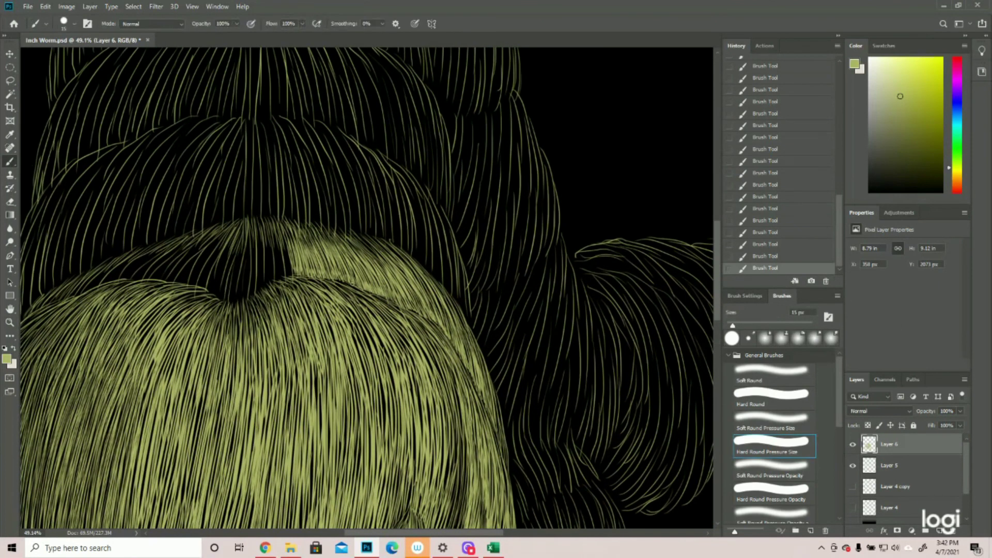
left_click_drag(333, 255, 341, 274)
left_click_drag(340, 261, 356, 282)
left_click_drag(337, 248, 374, 287)
left_click_drag(366, 268, 380, 289)
mouse_move(348, 251)
left_mouse_down()
mouse_move(356, 264)
mouse_move(318, 276)
left_mouse_up()
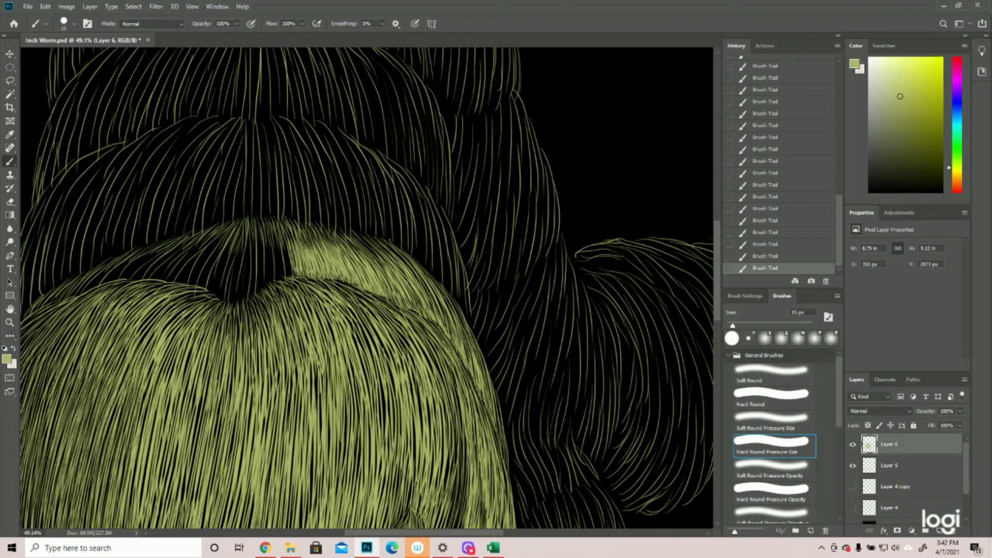
mouse_move(384, 271)
left_mouse_down()
mouse_move(397, 295)
mouse_move(427, 312)
left_mouse_up()
- Fill the left half of the band behind the head with slanted strokes, from the outer end towards the centre
left_click(9, 322)
left_click_drag(377, 307, 377, 344)
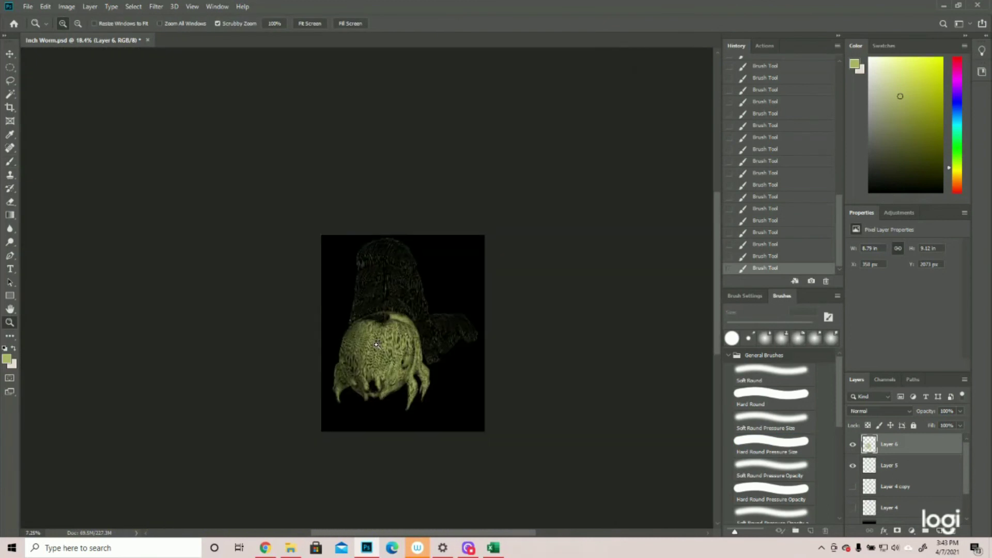
left_click_drag(199, 181, 242, 189)
key("b")
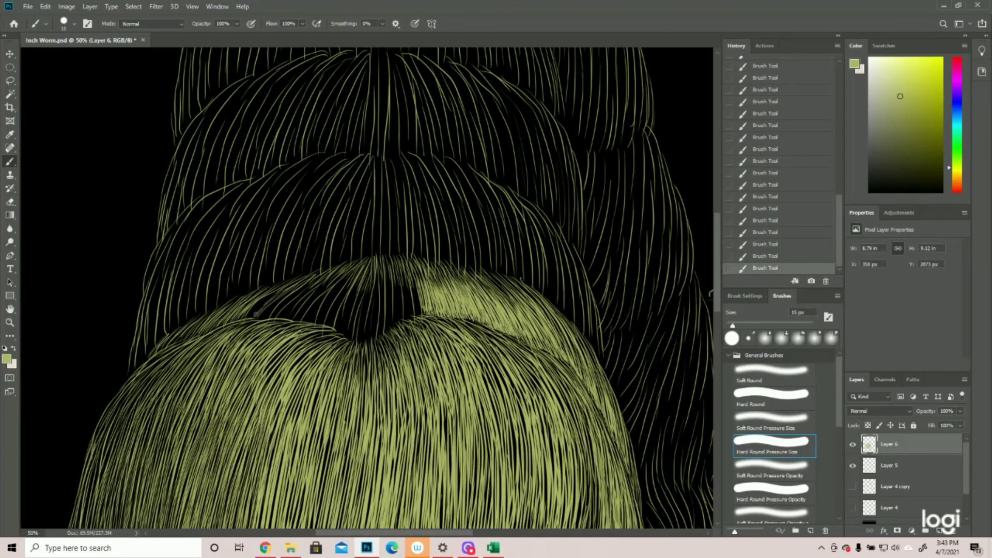
mouse_move(249, 317)
left_mouse_down()
mouse_move(267, 296)
mouse_move(314, 279)
left_mouse_up()
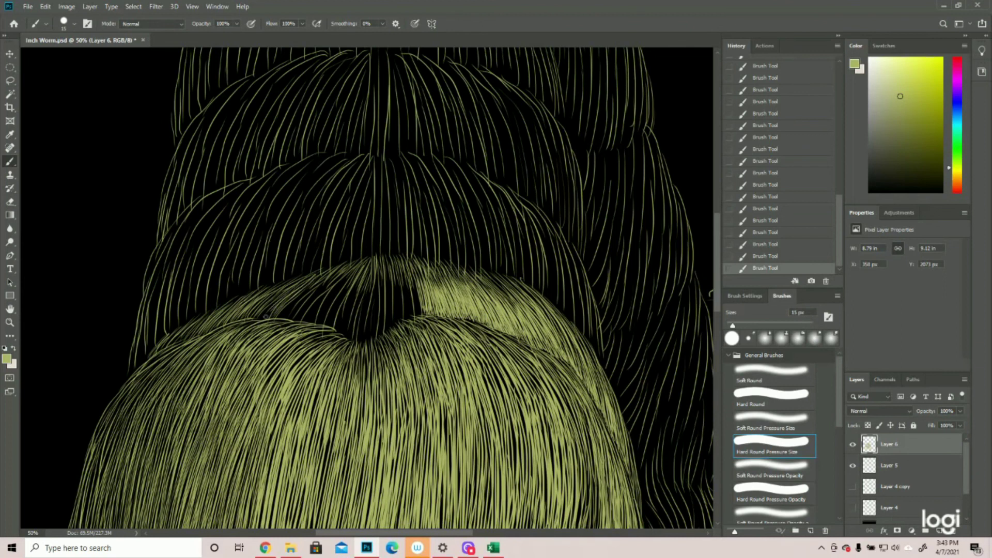
mouse_move(262, 322)
left_mouse_down()
mouse_move(342, 274)
mouse_move(294, 320)
left_mouse_up()
left_click_drag(325, 280, 288, 325)
mouse_move(351, 271)
left_mouse_down()
mouse_move(319, 329)
mouse_move(306, 313)
left_mouse_up()
- Brush dense strokes into the left part of the dark gap at the band's centre, above the head's notch
key("z")
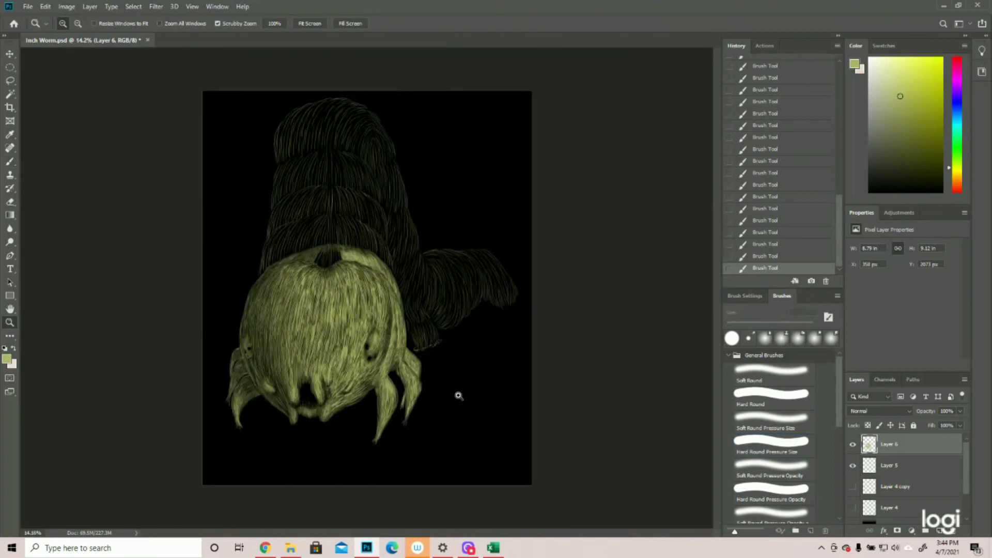
left_click(318, 266)
left_click(318, 266)
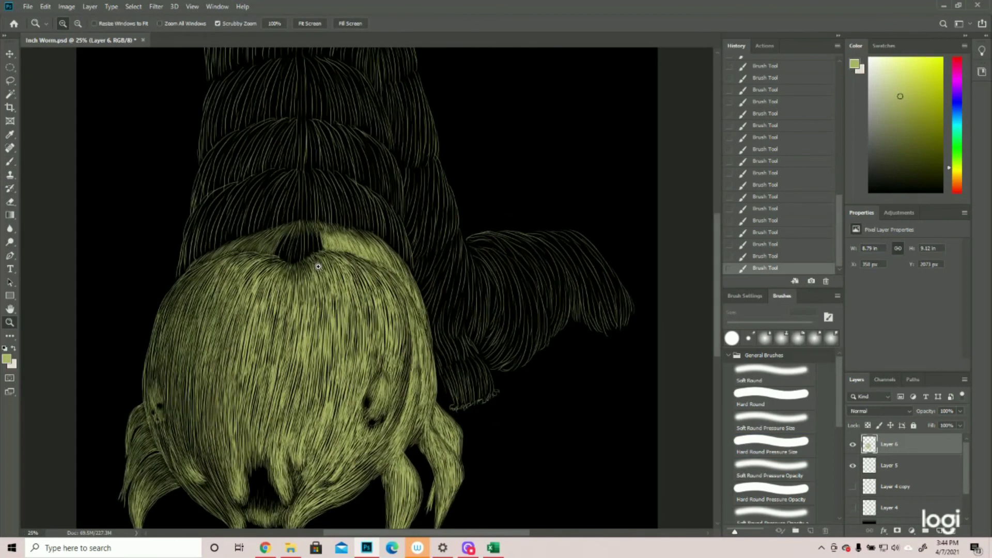
left_click(283, 225)
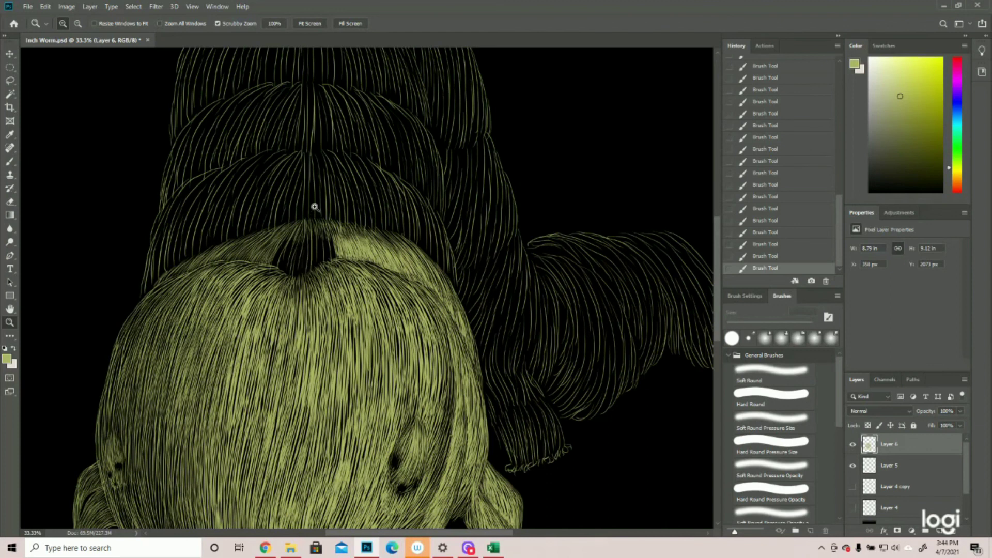
left_click_drag(308, 319, 292, 321)
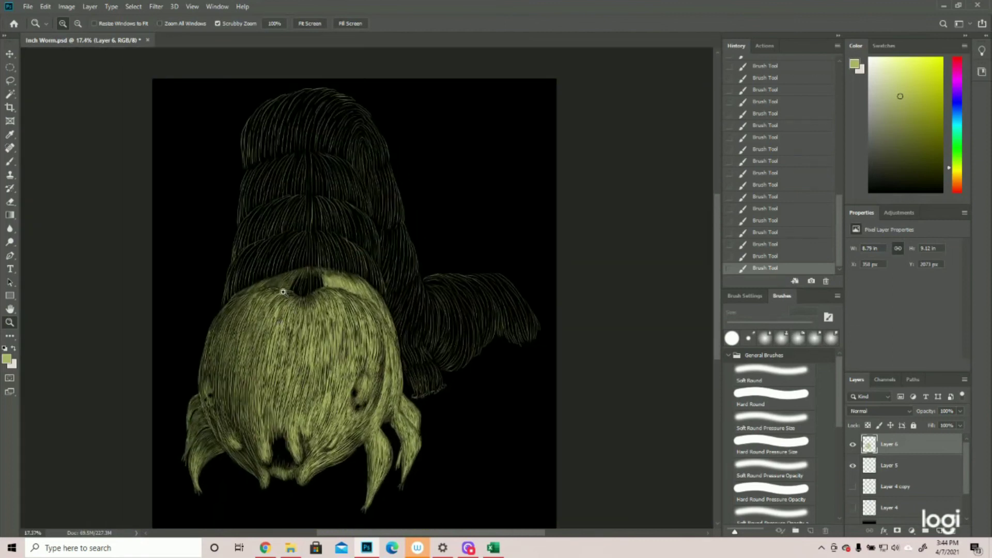
left_click_drag(334, 219, 363, 216)
key("b")
mouse_move(296, 418)
left_mouse_down()
mouse_move(302, 374)
mouse_move(285, 373)
left_mouse_up()
left_click_drag(280, 417, 291, 362)
mouse_move(267, 439)
left_mouse_down()
mouse_move(274, 370)
mouse_move(264, 374)
left_mouse_up()
left_click_drag(242, 430, 264, 369)
- Fill the rest of the band's central gap with dense strokes, joining its left and right highlights
key("z")
mouse_move(330, 227)
left_mouse_down()
mouse_move(302, 227)
mouse_move(318, 213)
left_mouse_up()
key("b")
left_click_drag(346, 358, 361, 298)
left_click_drag(345, 340, 369, 287)
left_click_drag(336, 341, 360, 298)
mouse_move(355, 344)
left_mouse_down()
mouse_move(360, 324)
mouse_move(292, 267)
mouse_move(317, 267)
left_mouse_up()
key("z")
key("b")
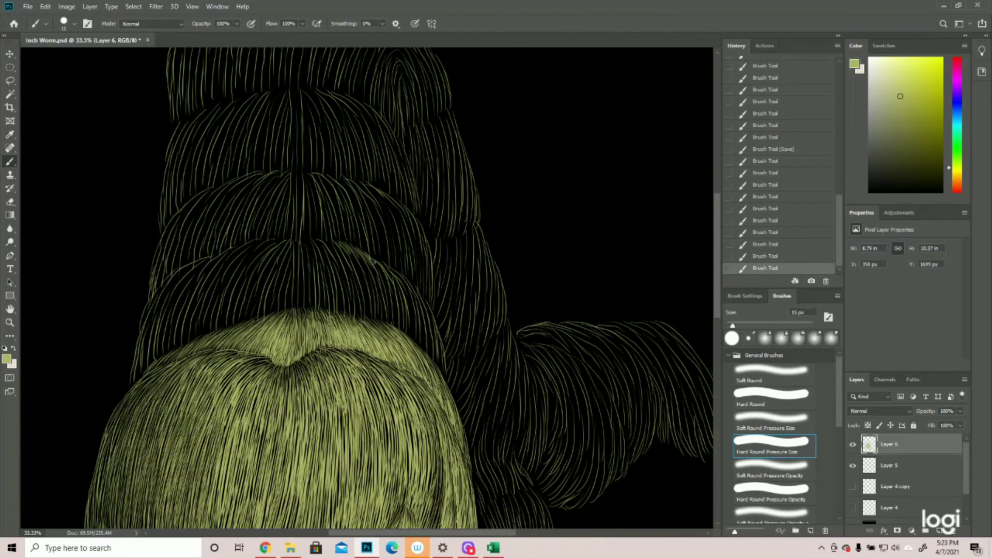
- Brush short strokes along the upper edge of the second body segment behind the head, from the right side round to the left
left_click(374, 261)
left_click(373, 258)
left_click(373, 259)
left_click(373, 258)
left_click(373, 259)
left_click(395, 274)
left_click(408, 285)
left_click(412, 289)
left_click_drag(418, 293, 446, 378)
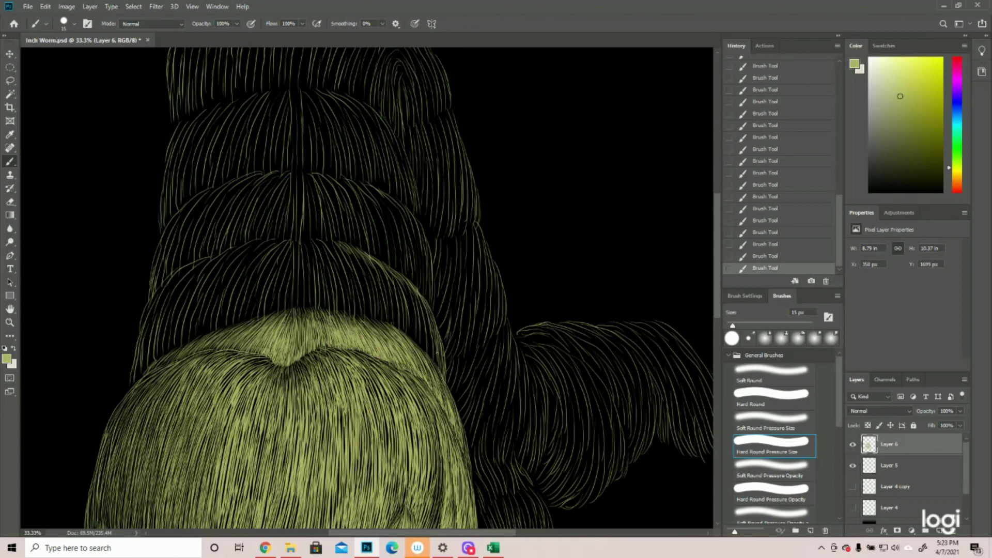
mouse_move(330, 239)
left_mouse_down()
mouse_move(340, 254)
mouse_move(297, 244)
mouse_move(240, 253)
mouse_move(163, 286)
mouse_move(133, 385)
left_mouse_up()
left_click_drag(149, 351, 142, 376)
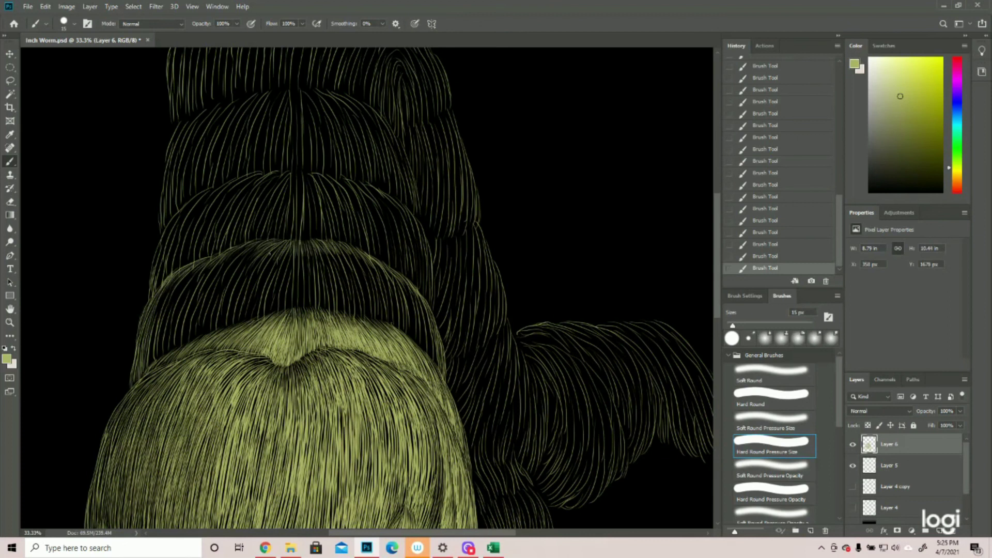
- Fill the left third of the second body segment with long curved strokes and save the drawing
left_click_drag(273, 250, 241, 321)
left_click_drag(256, 255, 227, 326)
left_click_drag(240, 258, 212, 330)
left_click_drag(224, 263, 205, 333)
left_click_drag(214, 268, 198, 336)
mouse_move(204, 269)
left_mouse_down()
mouse_move(186, 344)
mouse_move(173, 350)
left_mouse_up()
mouse_move(192, 270)
left_mouse_down()
mouse_move(164, 309)
mouse_move(160, 354)
left_mouse_up()
left_click_drag(164, 312, 151, 360)
key("ctrl+s")
- Brush overlapping strokes down the right edge of the second body segment to its lower tip
left_click_drag(394, 274, 391, 361)
left_click_drag(383, 338, 394, 362)
left_click_drag(386, 340, 397, 363)
left_click_drag(388, 339, 400, 363)
left_click_drag(390, 342, 407, 368)
left_click_drag(400, 349, 412, 374)
left_click_drag(401, 351, 415, 378)
left_click_drag(407, 356, 420, 416)
mouse_move(416, 375)
left_mouse_down()
mouse_move(416, 410)
mouse_move(428, 423)
left_mouse_up()
mouse_move(424, 394)
left_mouse_down()
mouse_move(429, 428)
mouse_move(421, 414)
left_mouse_up()
left_click_drag(421, 397, 424, 422)
left_click_drag(421, 387, 425, 408)
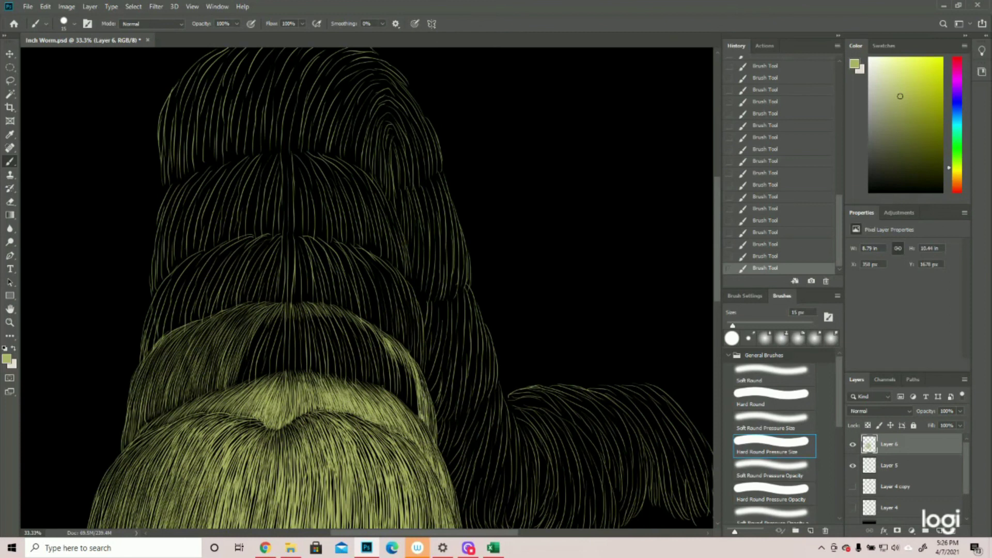
left_click_drag(419, 361, 430, 431)
- Fill the right side of the second body segment with long, dense curved strokes
mouse_move(290, 364)
left_mouse_down()
mouse_move(390, 383)
mouse_move(384, 357)
left_mouse_up()
left_click_drag(516, 391, 536, 434)
left_click_drag(467, 362, 480, 387)
left_click_drag(502, 308, 533, 414)
left_click_drag(433, 252, 484, 336)
mouse_move(472, 290)
left_mouse_down()
mouse_move(504, 388)
mouse_move(469, 376)
mouse_move(445, 383)
left_mouse_up()
- Brush a row of short strokes along the second segment's lower edge, above the band behind the head
scroll(468, 330, "up", 1)
mouse_move(404, 354)
left_mouse_down()
mouse_move(405, 372)
mouse_move(389, 367)
left_mouse_up()
left_click_drag(206, 359, 204, 378)
left_click_drag(258, 335, 257, 365)
left_click_drag(283, 342, 290, 358)
left_click_drag(331, 342, 331, 360)
left_click_drag(380, 348, 380, 364)
- Extend the second segment's right highlight towards the centre with dense vertical strokes
key("ctrl+minus")
key("ctrl+minus")
key("ctrl+minus")
mouse_move(343, 266)
left_mouse_down()
mouse_move(368, 313)
mouse_move(352, 297)
mouse_move(356, 309)
left_mouse_up()
left_click_drag(357, 300, 357, 304)
left_click_drag(355, 286, 359, 309)
left_click_drag(357, 281, 363, 311)
left_click_drag(358, 288, 354, 310)
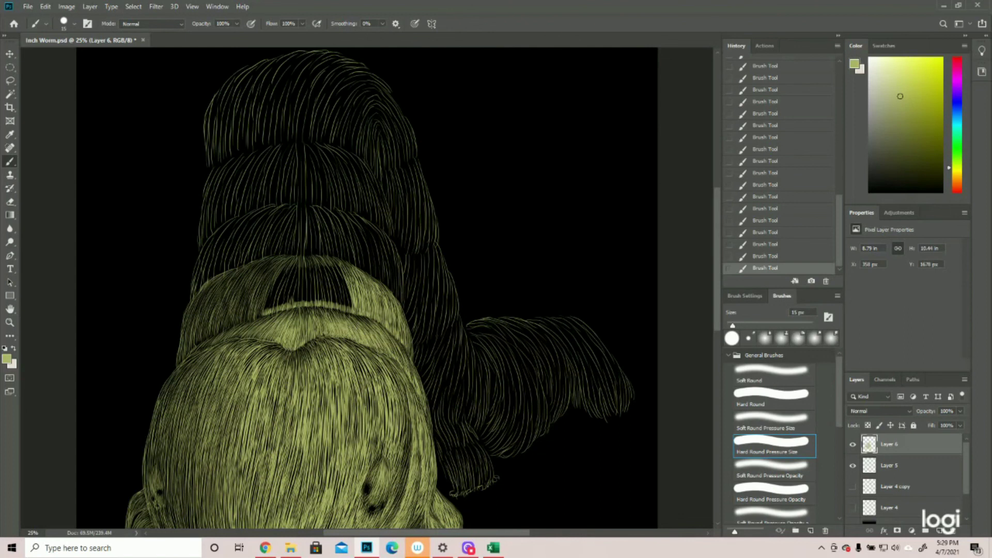
- Touch up the second segment's right side and fill its dark centre with dense vertical strokes
left_click_drag(392, 314, 400, 333)
left_click_drag(367, 309, 373, 319)
mouse_move(338, 261)
left_mouse_down()
mouse_move(344, 308)
mouse_move(328, 306)
left_mouse_up()
mouse_move(306, 261)
left_mouse_down()
mouse_move(301, 307)
mouse_move(265, 313)
left_mouse_up()
left_click_drag(292, 277, 285, 305)
mouse_move(329, 283)
left_mouse_down()
mouse_move(331, 312)
mouse_move(311, 306)
left_mouse_up()
mouse_move(342, 288)
left_mouse_down()
mouse_move(346, 312)
mouse_move(301, 346)
left_mouse_up()
- Thicken the left third of the second body segment with more strokes to blend it into the bright centre
left_click(10, 322)
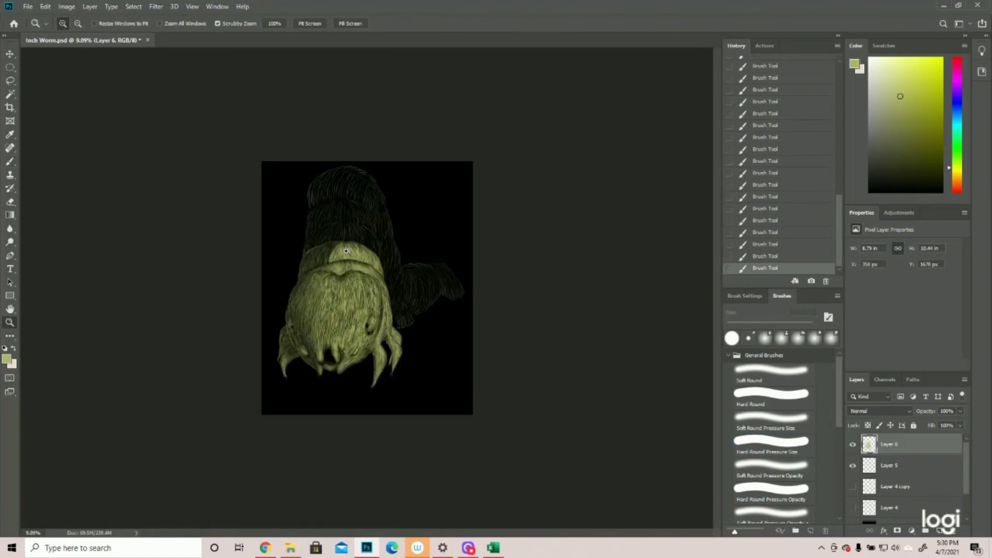
left_click(312, 192)
left_click(312, 193)
left_click(312, 192)
left_click(10, 162)
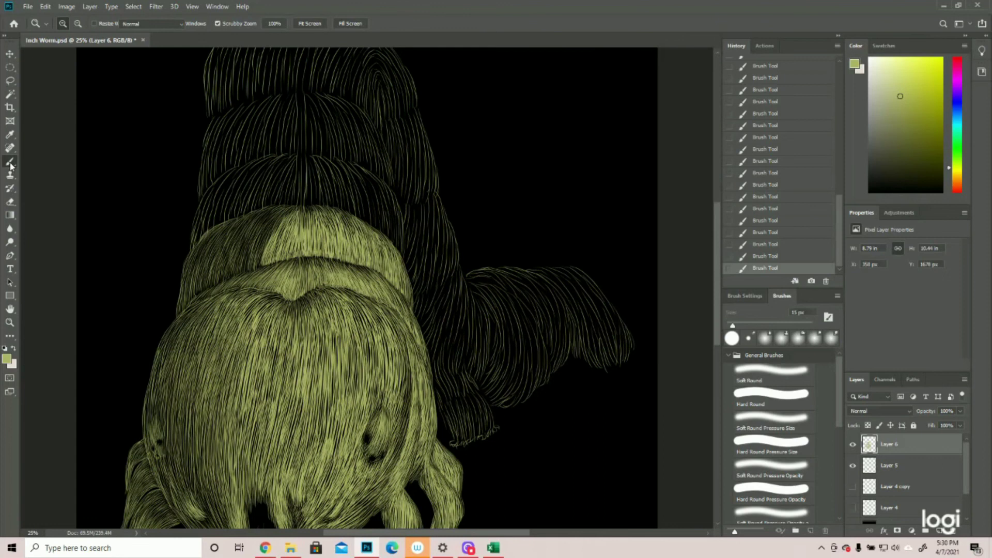
scroll(367, 287, "up", 1)
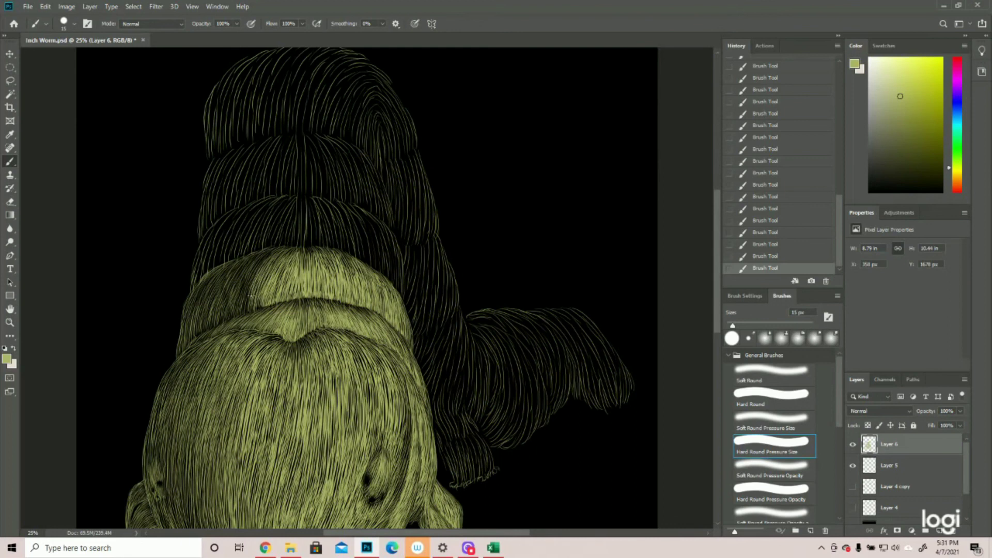
mouse_move(248, 309)
left_mouse_down()
mouse_move(259, 256)
mouse_move(250, 256)
left_mouse_up()
left_click_drag(214, 317, 235, 262)
key("z")
left_click_drag(506, 508, 409, 405)
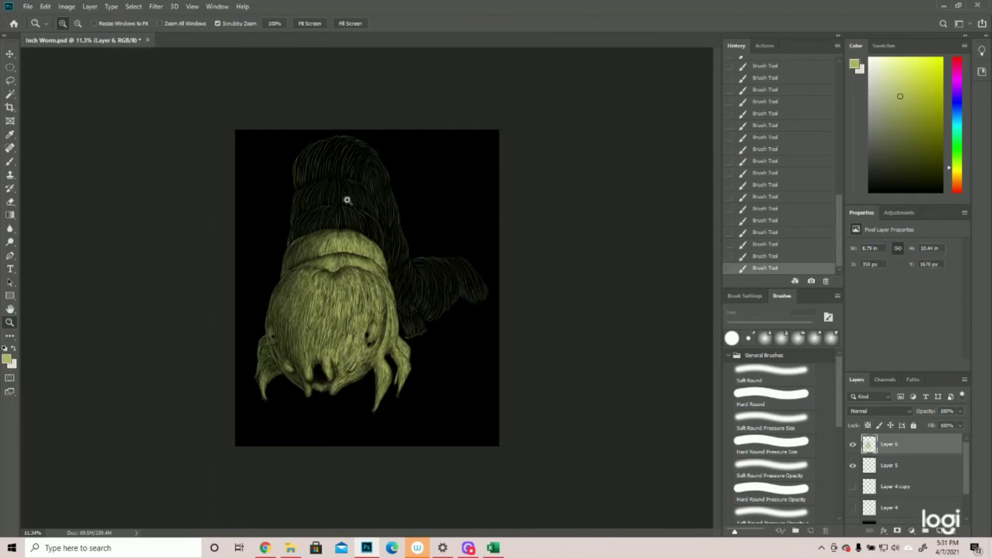
left_click(347, 200)
left_click(9, 161)
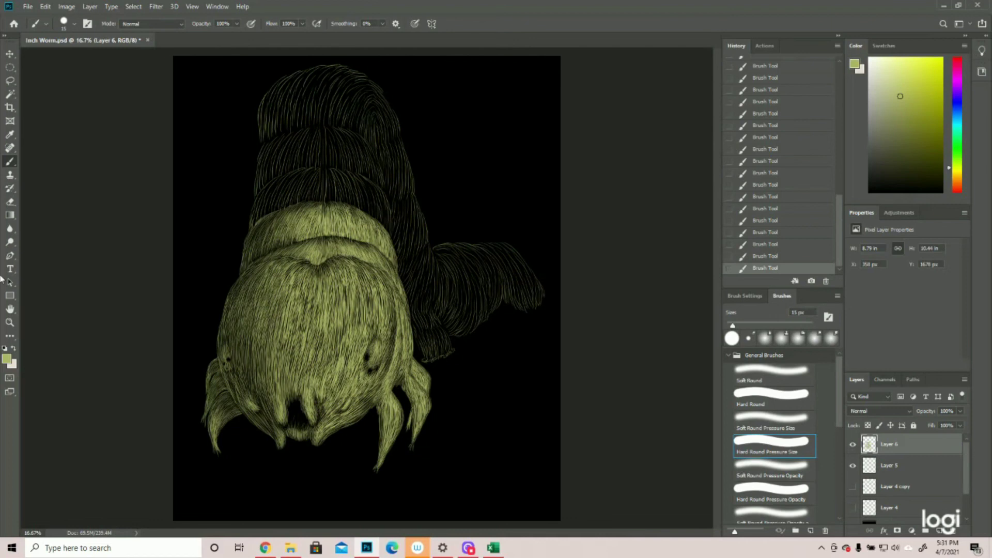
- Save the inchworm document with the second segment's finished highlights
left_click(10, 322)
left_click_drag(449, 332, 440, 350)
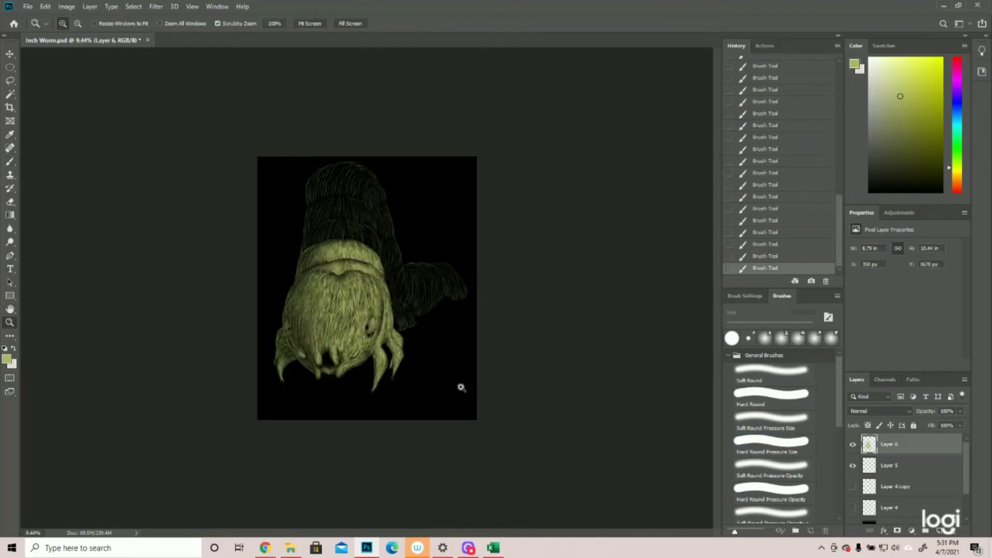
left_click(372, 189)
left_click(372, 189)
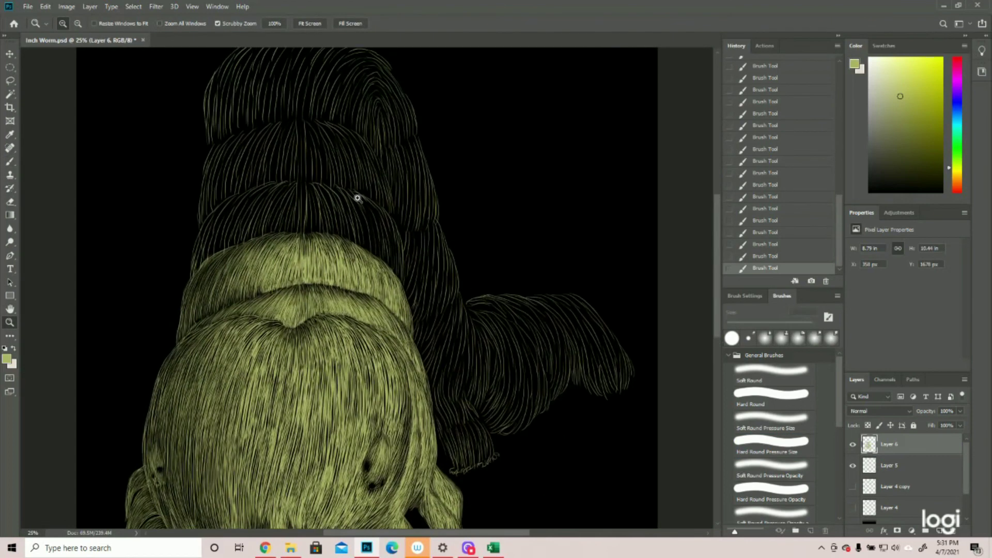
left_click(10, 161)
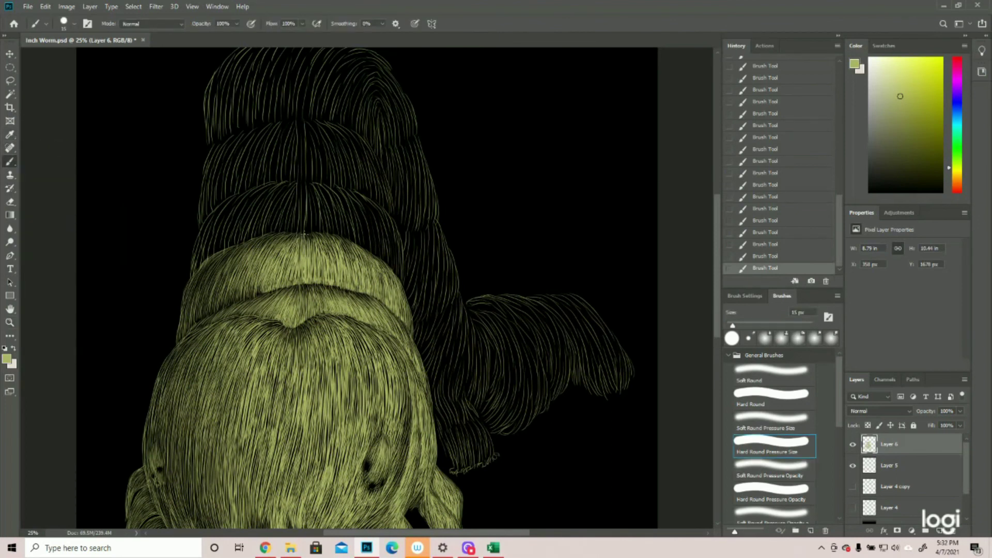
key("ctrl+plus")
key("ctrl+s")
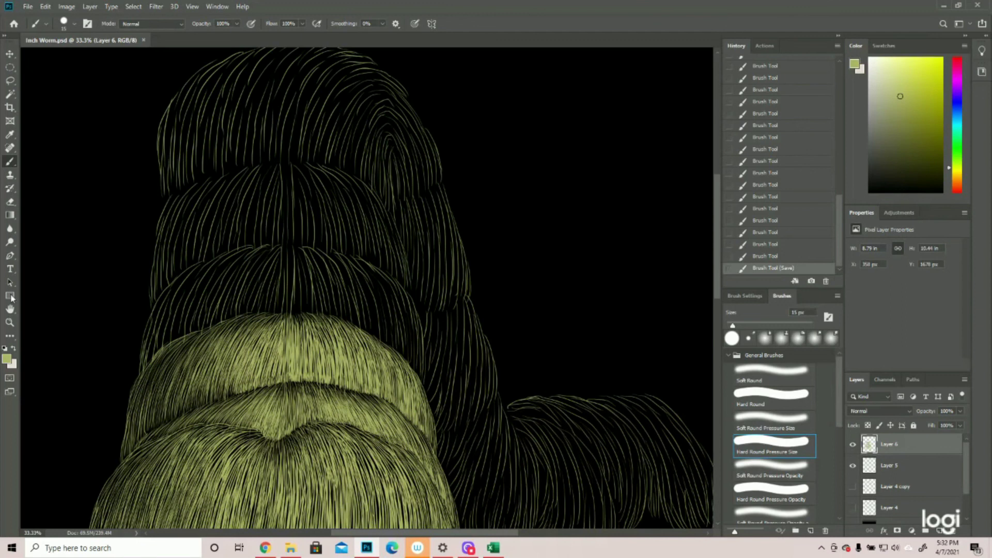
- Brush short olive-green strokes along the third body segment's upper edge, from the centre down its right side
left_click(10, 322)
mouse_move(488, 321)
left_mouse_down()
mouse_move(454, 320)
mouse_move(485, 313)
left_mouse_up()
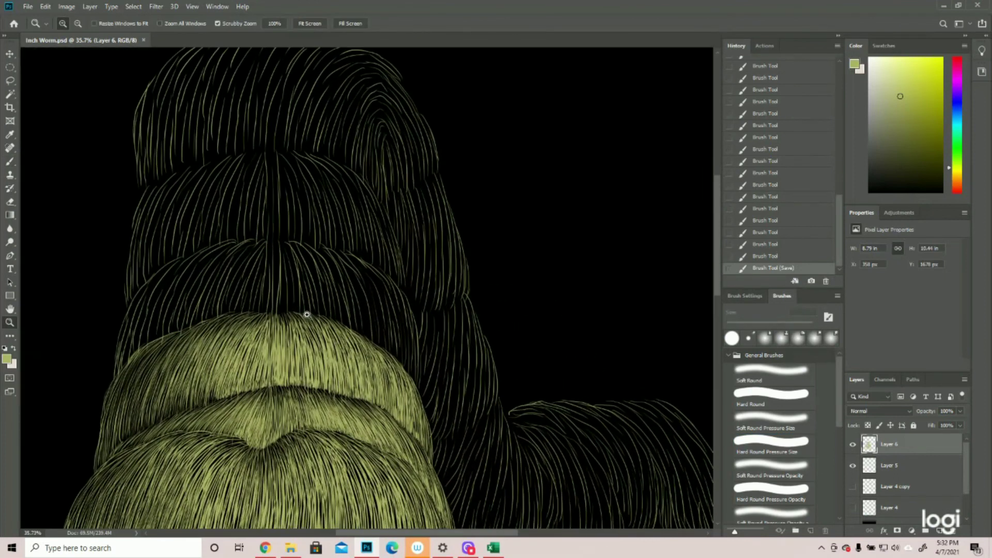
scroll(350, 332, "up", 2)
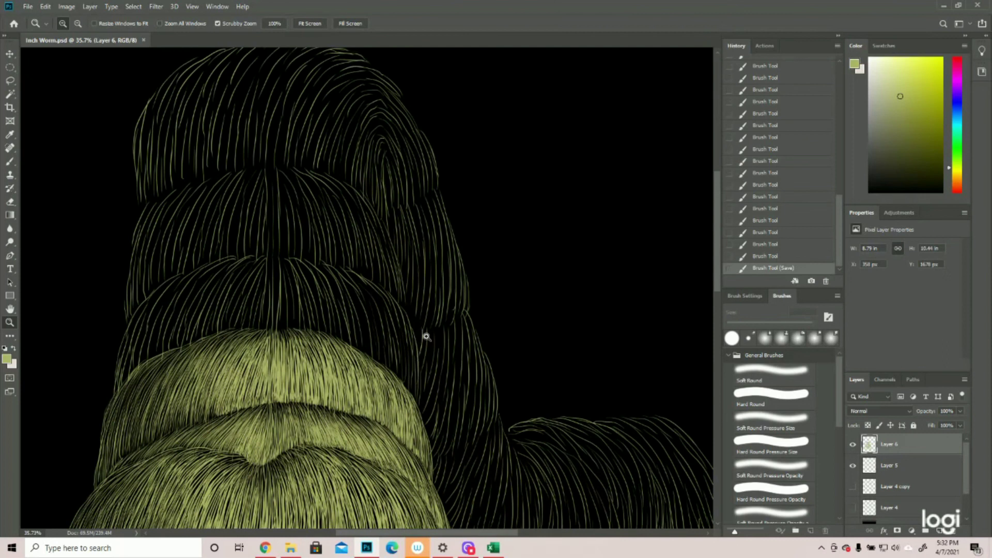
scroll(281, 314, "up", 3)
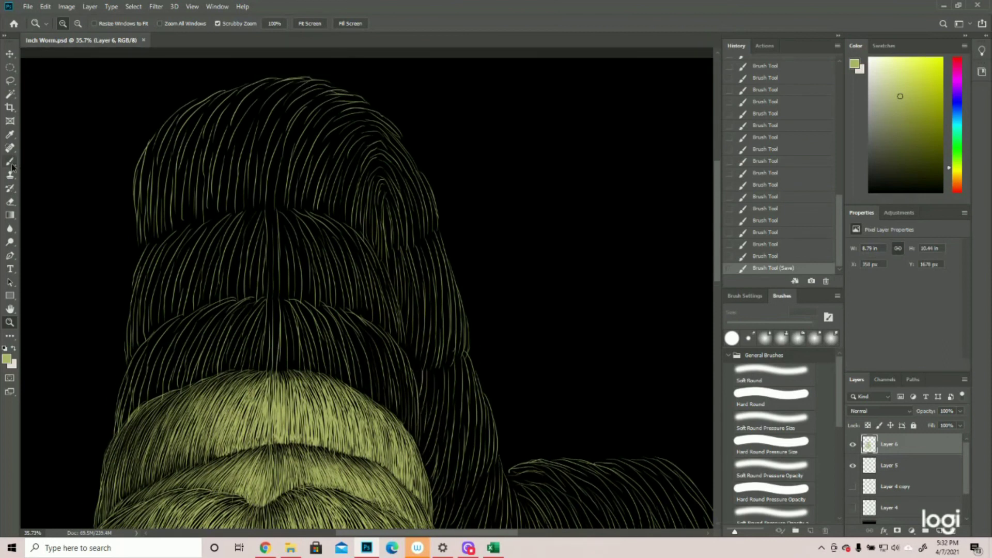
left_click(10, 161)
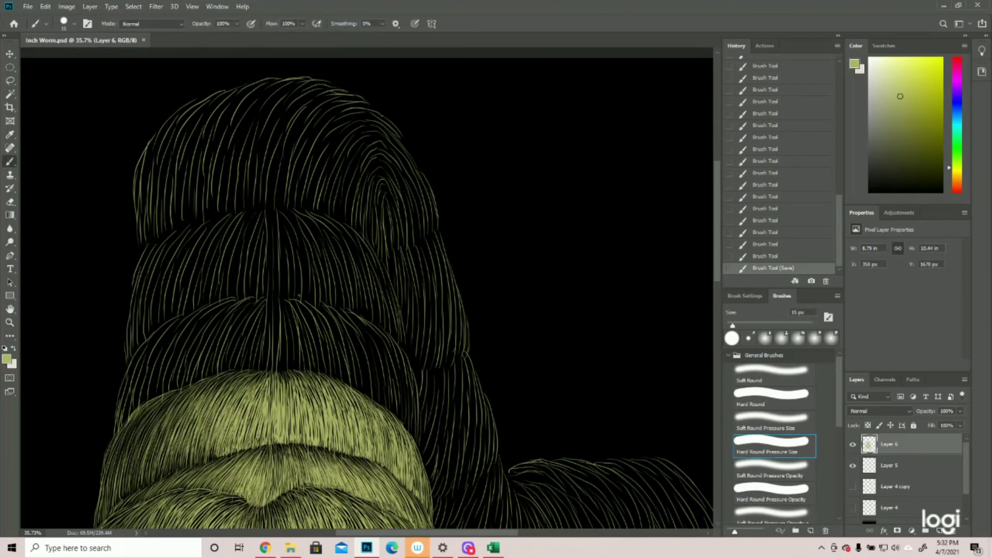
left_click_drag(281, 299, 301, 312)
left_click_drag(289, 300, 307, 311)
left_click_drag(295, 300, 316, 312)
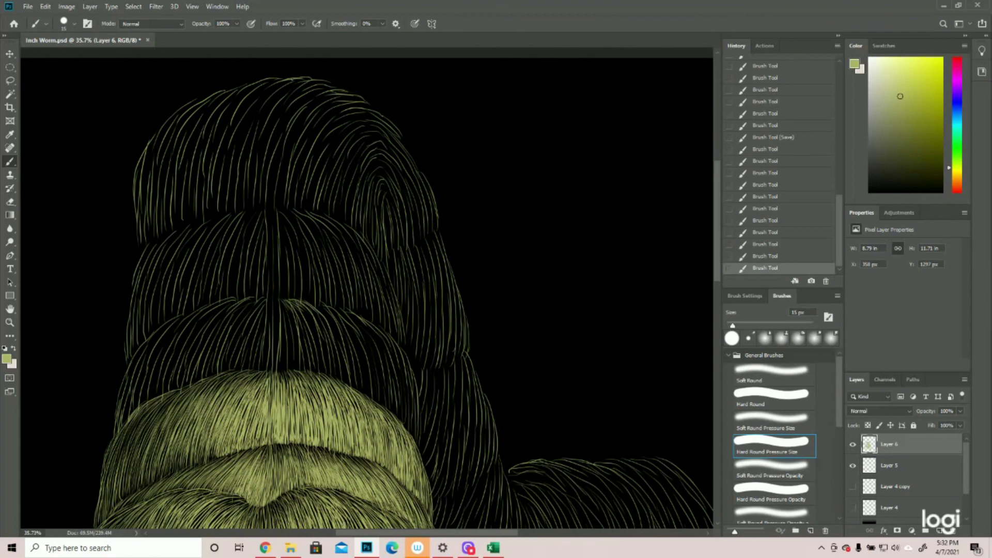
left_click_drag(304, 300, 325, 311)
mouse_move(312, 301)
left_mouse_down()
mouse_move(387, 336)
mouse_move(366, 334)
mouse_move(405, 370)
mouse_move(420, 445)
left_mouse_up()
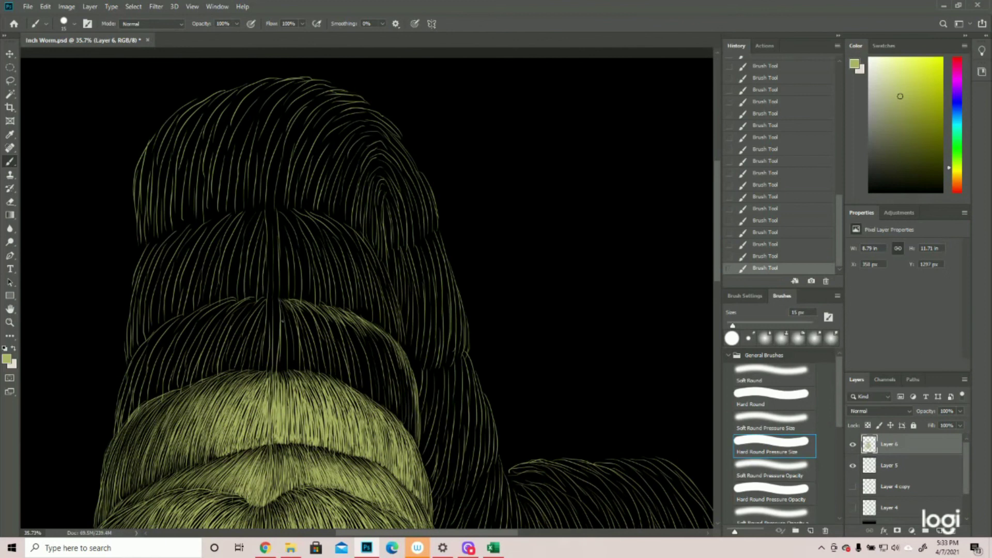
- Continue the strokes from the third segment's top centre along its upper-left edge and down the outer left side
mouse_move(278, 299)
left_mouse_down()
mouse_move(278, 321)
mouse_move(252, 314)
mouse_move(255, 325)
left_mouse_up()
left_click_drag(266, 301, 260, 321)
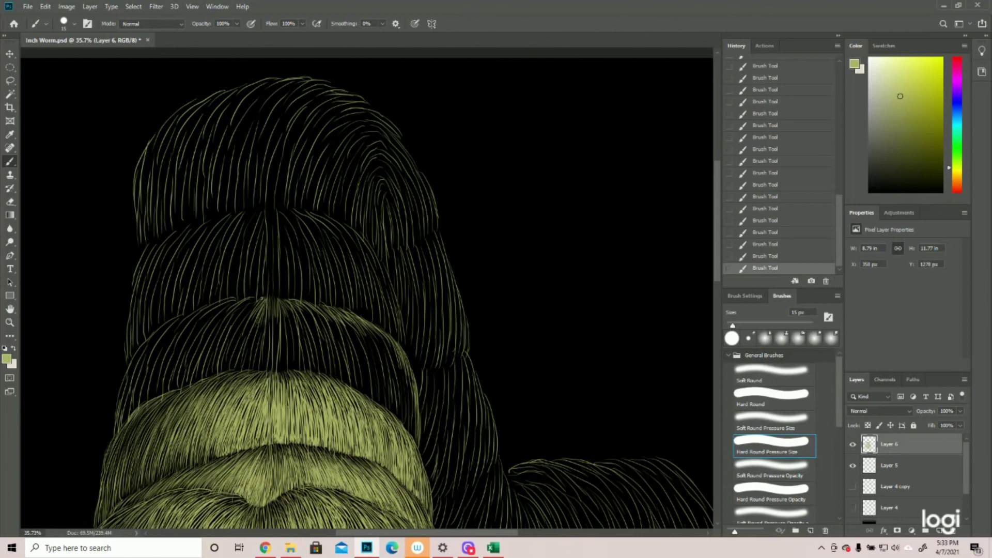
mouse_move(263, 295)
left_mouse_down()
mouse_move(243, 303)
mouse_move(239, 324)
mouse_move(227, 309)
mouse_move(193, 321)
left_mouse_up()
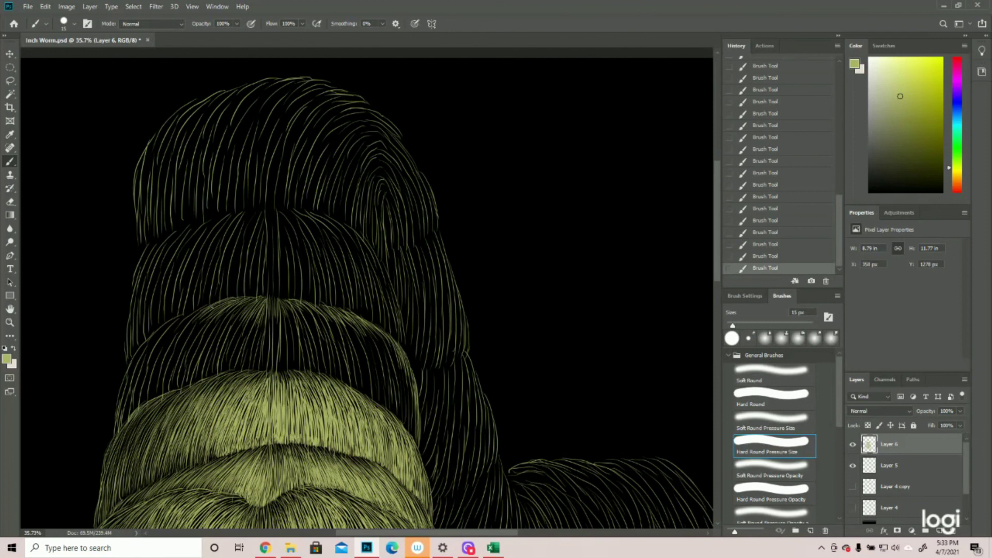
left_click_drag(192, 314, 166, 339)
mouse_move(157, 333)
left_mouse_down()
mouse_move(132, 370)
mouse_move(116, 428)
left_mouse_up()
- Fill the third segment's left half with long curved strokes following the contour lines
mouse_move(166, 333)
left_mouse_down()
mouse_move(132, 408)
mouse_move(141, 406)
left_mouse_up()
mouse_move(195, 320)
left_mouse_down()
mouse_move(155, 397)
mouse_move(173, 383)
left_mouse_up()
left_click_drag(207, 323, 170, 390)
left_click_drag(229, 308, 185, 387)
mouse_move(237, 309)
left_mouse_down()
mouse_move(194, 385)
mouse_move(231, 371)
left_mouse_up()
- Brush a dense row of short strokes along the third segment's lower-right edge, just above the second segment
left_click(389, 454, "ctrl")
left_click(389, 454, "ctrl")
left_click_drag(435, 428, 413, 380)
left_click_drag(410, 397, 385, 355)
left_click_drag(387, 311, 357, 372)
left_click_drag(356, 302, 300, 329)
scroll(361, 310, "up", 2)
left_click_drag(440, 367, 421, 445)
left_click_drag(437, 279, 405, 390)
scroll(361, 310, "up", 2)
left_click_drag(288, 292, 246, 346)
left_click_drag(253, 285, 223, 339)
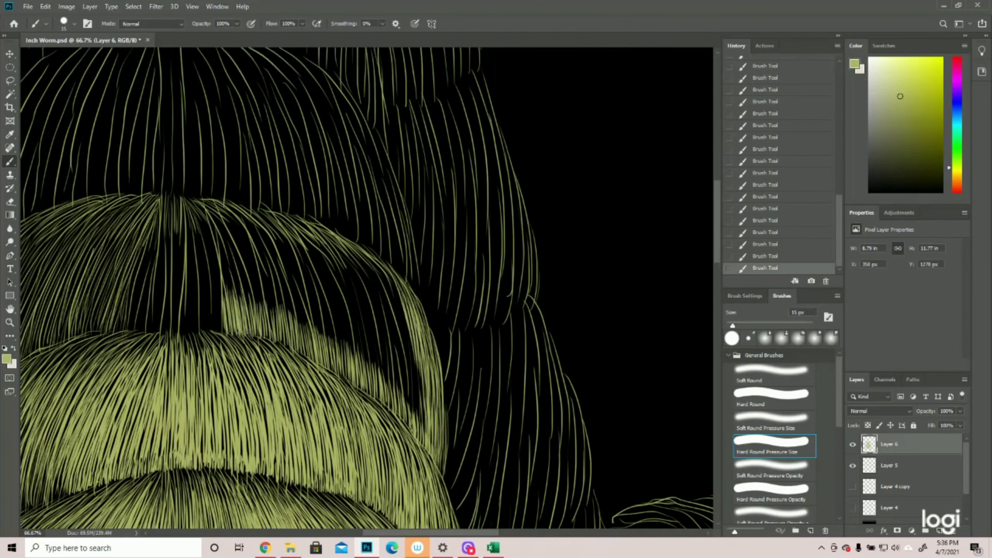
- Fill the third segment's right half with dense strokes up to the centre line
left_click_drag(385, 287, 356, 333)
left_click_drag(354, 290, 323, 335)
key("ctrl+minus")
key("ctrl+minus")
mouse_move(385, 282)
left_mouse_down()
mouse_move(374, 359)
mouse_move(361, 330)
left_mouse_up()
mouse_move(351, 260)
left_mouse_down()
mouse_move(346, 285)
mouse_move(442, 308)
left_mouse_up()
mouse_move(416, 274)
left_mouse_down()
mouse_move(398, 335)
mouse_move(379, 330)
left_mouse_up()
mouse_move(382, 274)
left_mouse_down()
mouse_move(359, 329)
mouse_move(343, 321)
mouse_move(312, 331)
left_mouse_up()
- Thicken the third segment's left half with more strokes to blend it into the bright right half
left_click(10, 322)
left_click(341, 167)
left_click(328, 166)
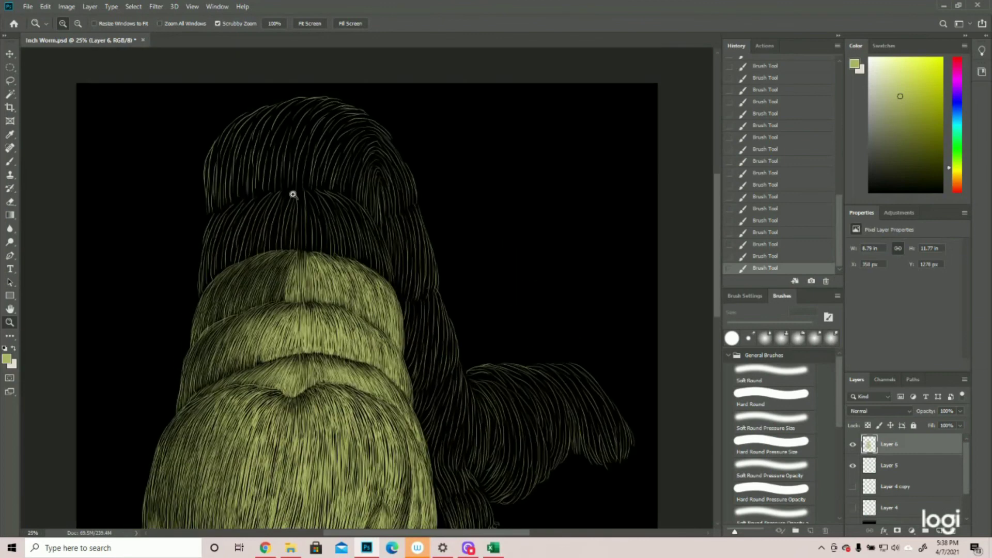
left_click(10, 160)
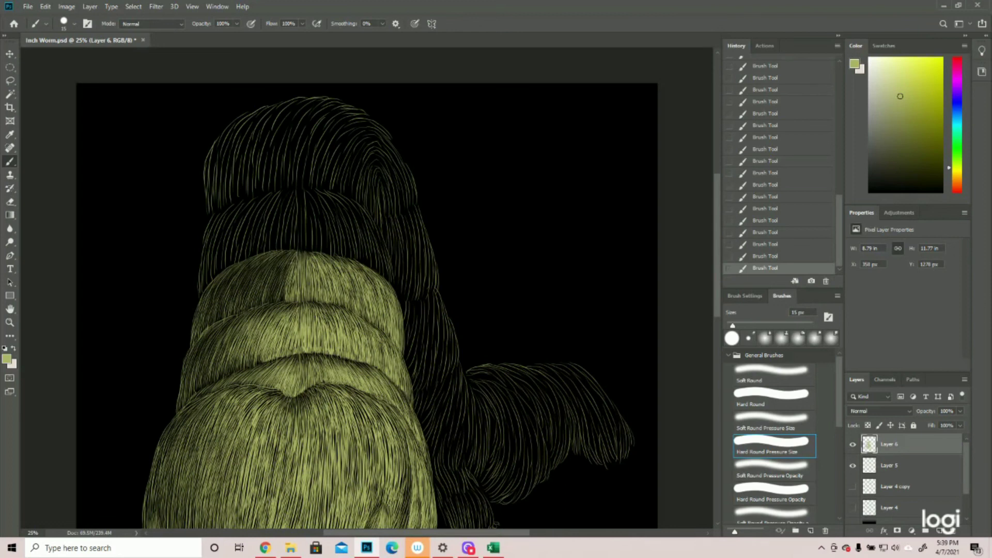
left_click_drag(282, 261, 274, 302)
mouse_move(273, 258)
left_mouse_down()
mouse_move(262, 297)
mouse_move(248, 303)
left_mouse_up()
- Check the whole inchworm at reduced size and save the document
key("z")
left_click_drag(563, 354, 510, 353)
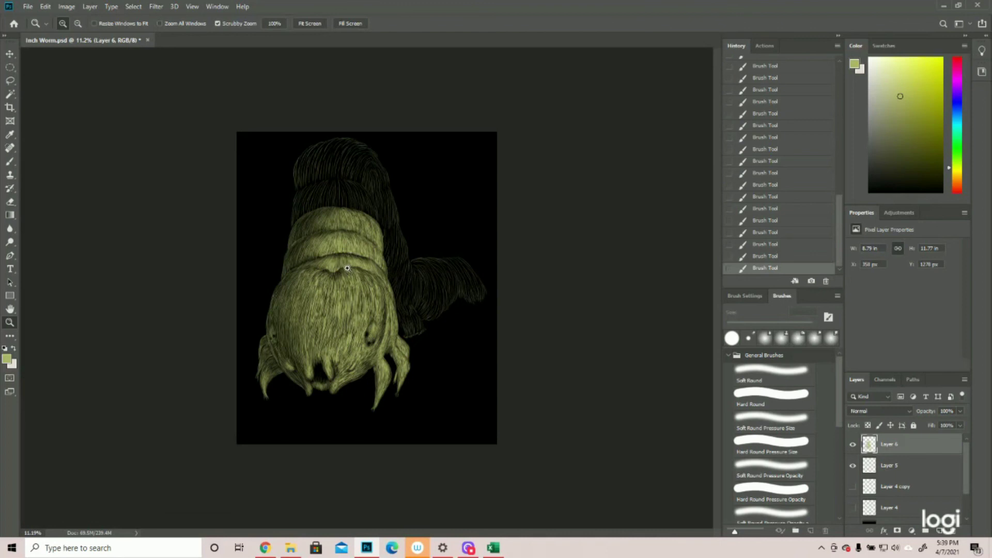
left_click_drag(317, 201, 317, 201)
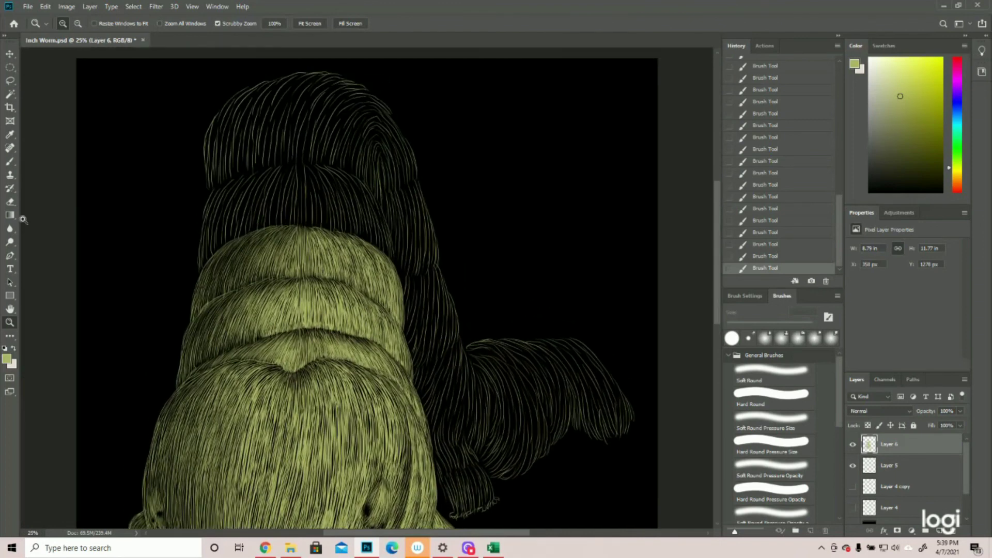
left_click(10, 161)
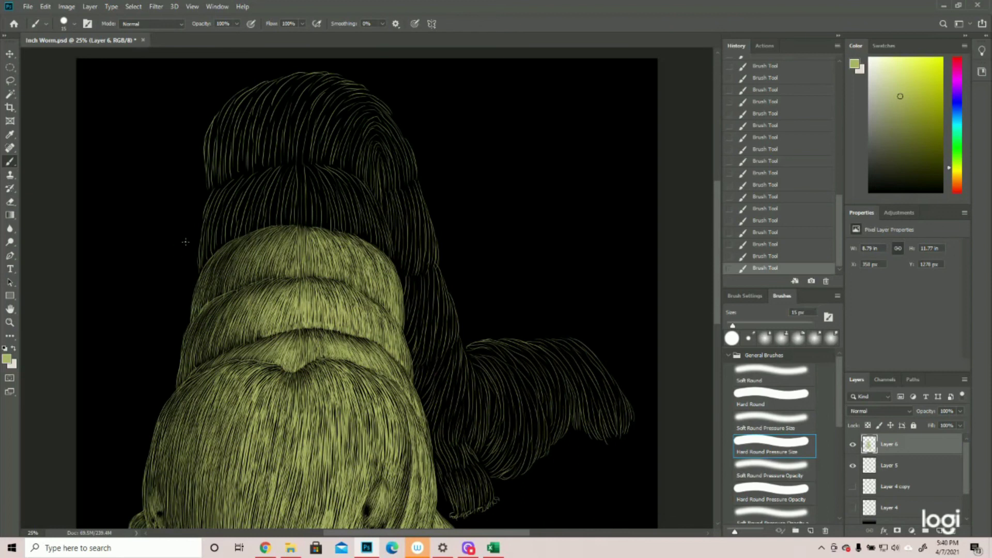
left_click(10, 322)
left_click(226, 263, "alt")
left_click(226, 262, "alt")
left_click(28, 7)
left_click(30, 108)
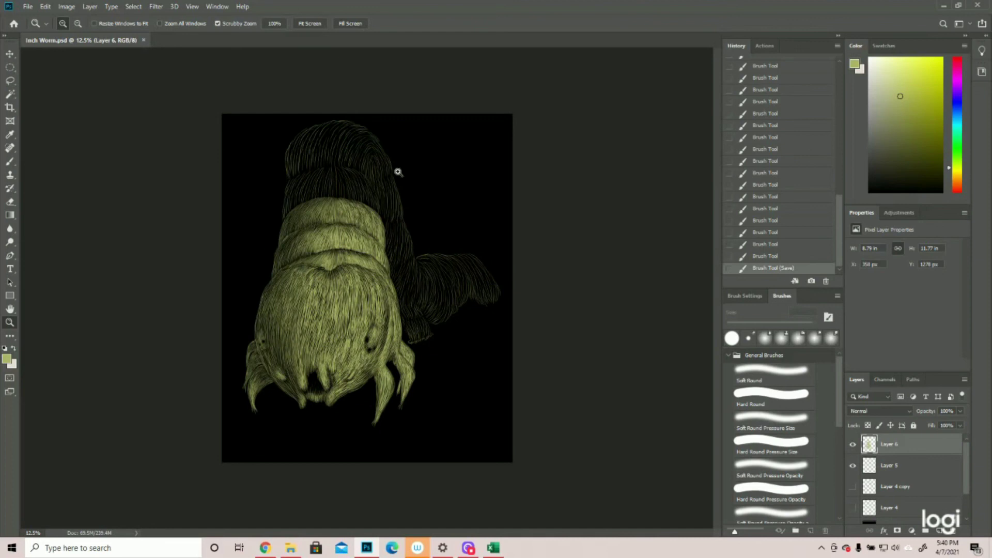
- Brush strokes along the fourth segment's upper-right edge and down its right side
left_click(385, 210)
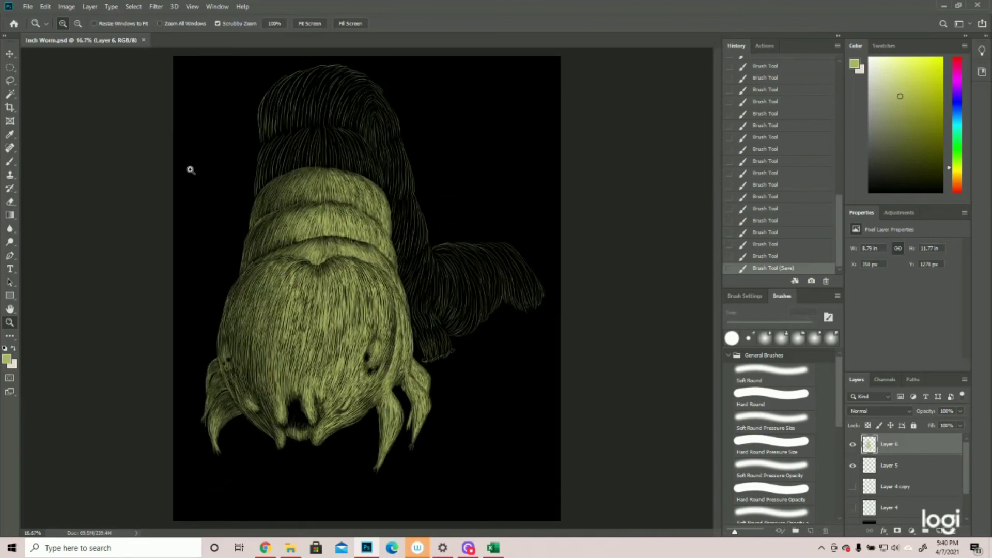
left_click(25, 8)
left_click(26, 7)
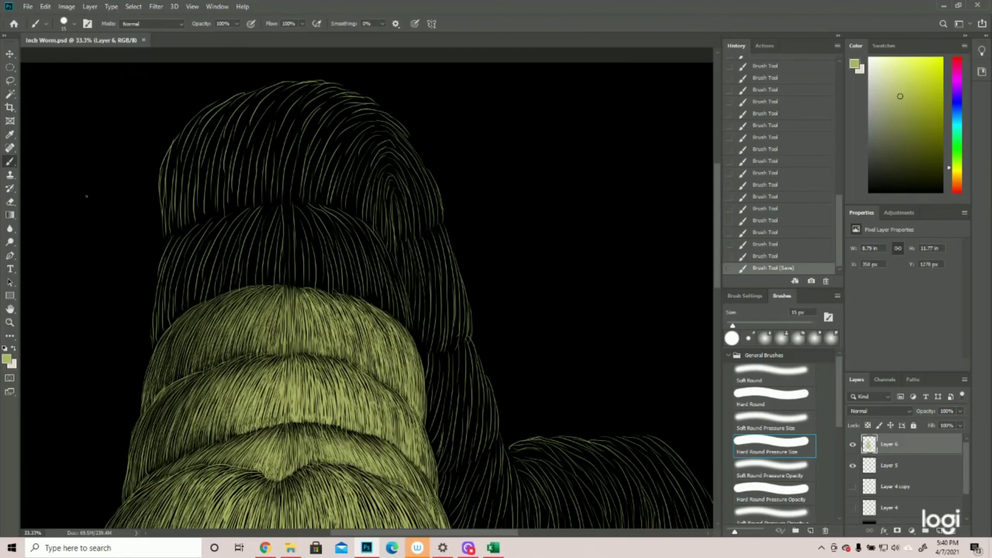
mouse_move(306, 202)
left_mouse_down()
mouse_move(364, 225)
mouse_move(377, 255)
mouse_move(379, 240)
left_mouse_up()
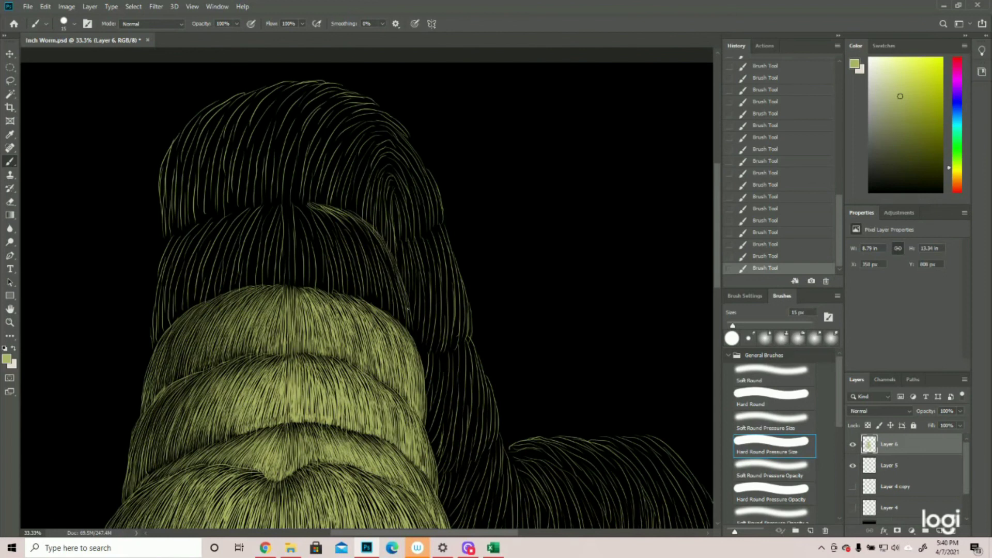
left_click_drag(412, 337, 400, 306)
mouse_move(382, 257)
left_mouse_down()
mouse_move(373, 237)
mouse_move(396, 283)
mouse_move(400, 324)
left_mouse_up()
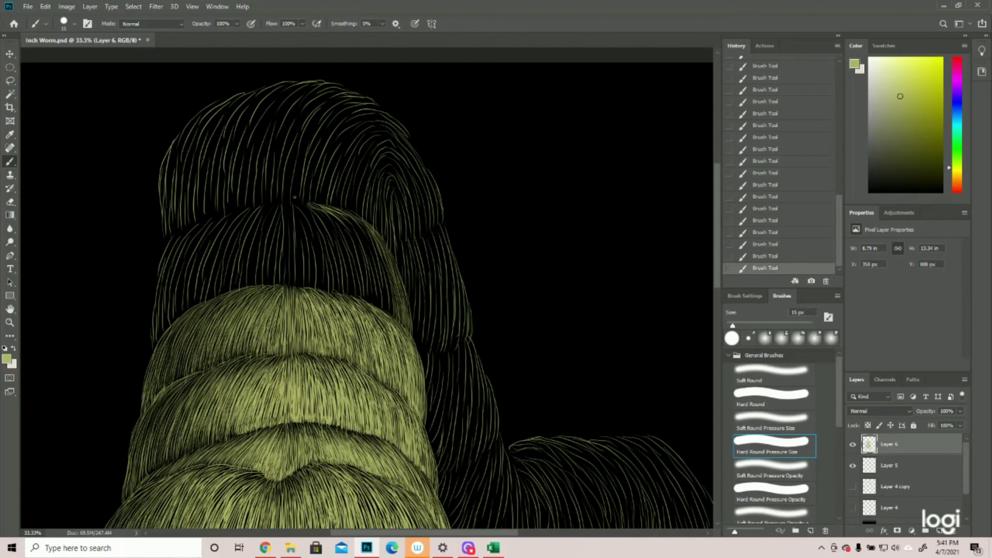
- Continue short strokes from the fourth segment's top centre along its upper-left edge to the outer corner
mouse_move(302, 202)
left_mouse_down()
mouse_move(309, 208)
mouse_move(295, 214)
mouse_move(309, 209)
mouse_move(284, 218)
left_mouse_up()
mouse_move(279, 203)
left_mouse_down()
mouse_move(268, 226)
mouse_move(256, 225)
left_mouse_up()
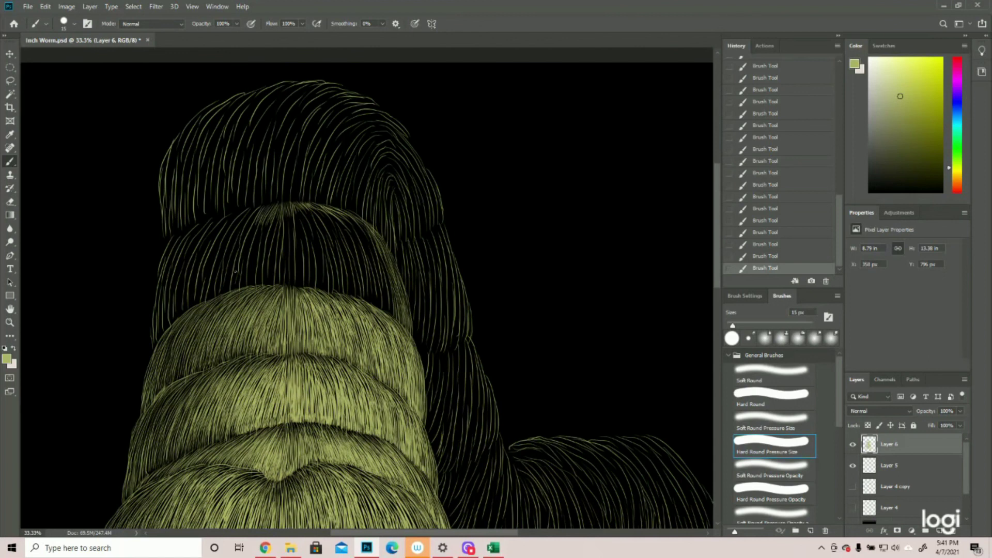
left_click_drag(263, 205, 242, 221)
left_click_drag(243, 210, 213, 234)
mouse_move(218, 220)
left_mouse_down()
mouse_move(181, 251)
mouse_move(183, 238)
mouse_move(156, 281)
left_mouse_up()
left_click_drag(172, 247, 163, 266)
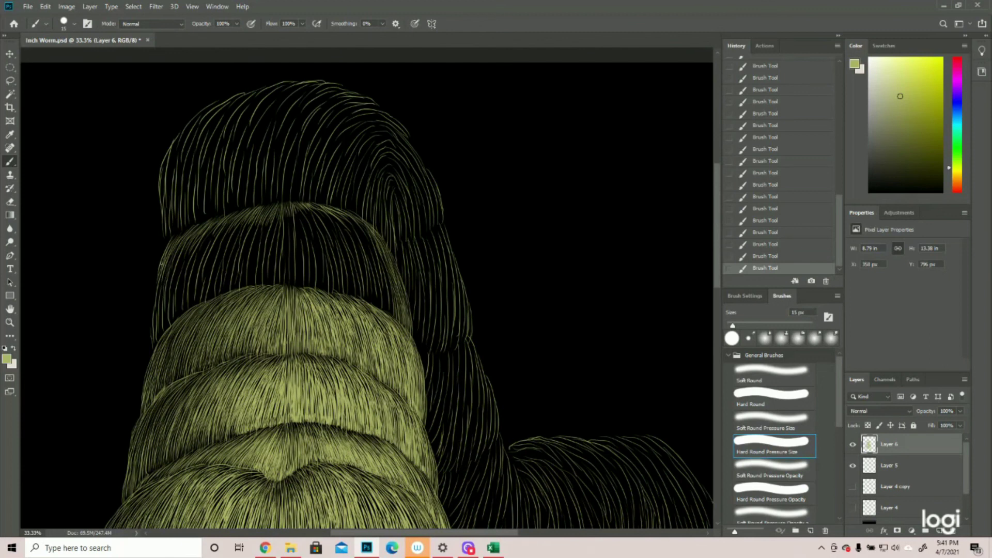
- Add long strokes down the fourth segment's outer left side between the contour lines
left_click_drag(156, 287, 152, 299)
left_click_drag(159, 284, 158, 299)
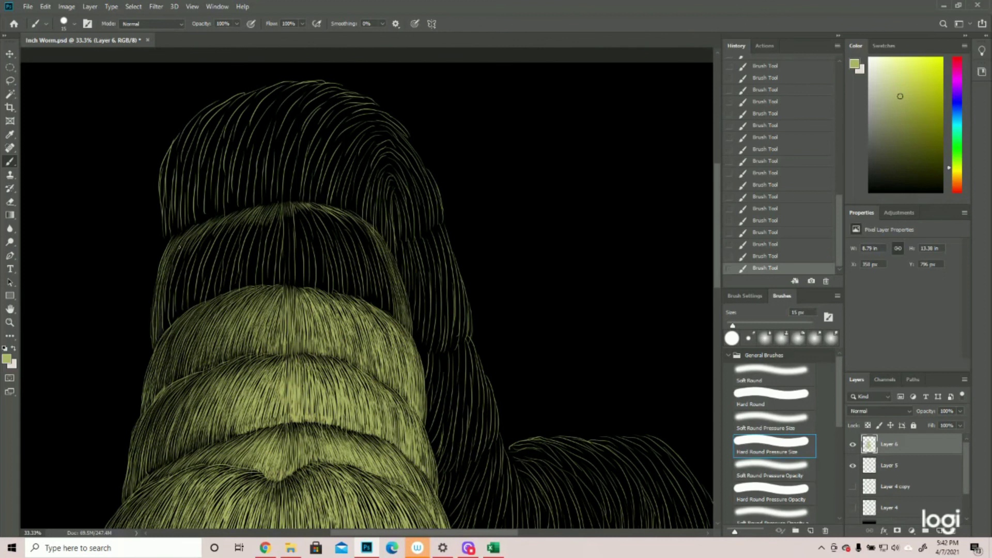
mouse_move(176, 262)
left_mouse_down()
mouse_move(167, 324)
mouse_move(162, 286)
mouse_move(164, 325)
left_mouse_up()
left_click_drag(184, 253, 179, 289)
left_click_drag(187, 248, 170, 323)
left_click_drag(181, 287, 177, 313)
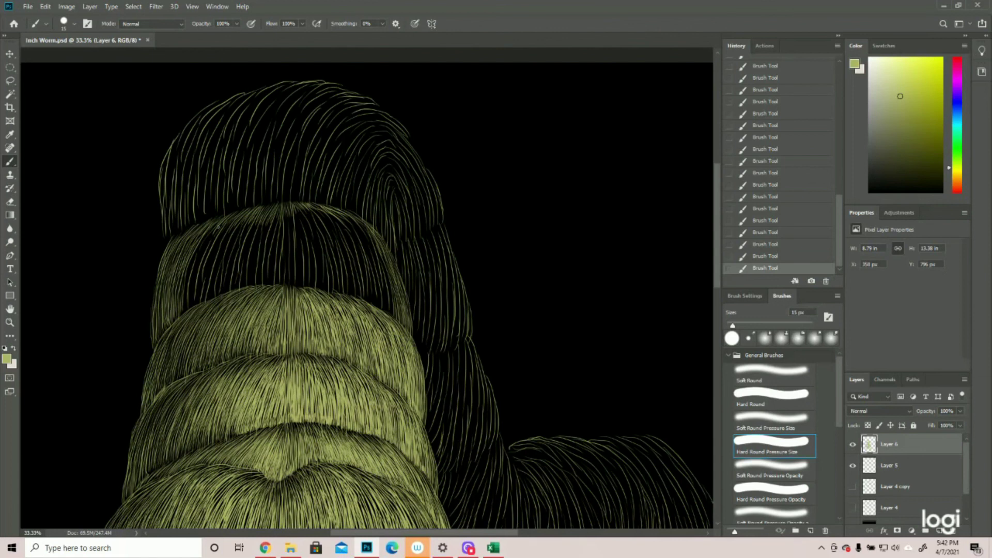
- Extend the long curved strokes inward across the left part of the fourth segment
mouse_move(208, 241)
left_mouse_down()
mouse_move(197, 262)
mouse_move(211, 229)
mouse_move(191, 281)
mouse_move(198, 247)
mouse_move(192, 261)
mouse_move(186, 291)
mouse_move(200, 249)
mouse_move(192, 309)
left_mouse_up()
left_click_drag(199, 254, 190, 307)
left_click_drag(190, 273, 182, 316)
mouse_move(220, 228)
left_mouse_down()
mouse_move(215, 254)
mouse_move(229, 222)
mouse_move(208, 291)
mouse_move(219, 239)
mouse_move(204, 281)
mouse_move(215, 240)
mouse_move(201, 278)
mouse_move(207, 254)
mouse_move(208, 269)
mouse_move(215, 239)
mouse_move(203, 300)
left_mouse_up()
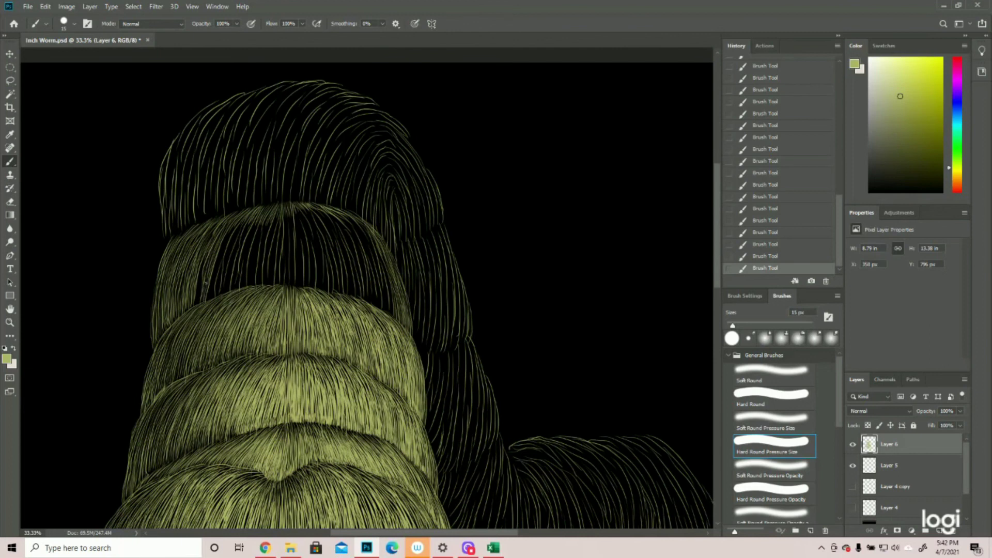
left_click_drag(201, 264, 199, 290)
left_click_drag(202, 279, 198, 298)
- Fill the area just left of the fourth segment's centre line with near-vertical strokes
left_click_drag(230, 227, 208, 301)
left_click_drag(250, 221, 232, 285)
left_click_drag(240, 242, 224, 296)
mouse_move(264, 219)
left_mouse_down()
mouse_move(239, 291)
mouse_move(248, 288)
left_mouse_up()
left_click_drag(272, 216, 262, 253)
left_click_drag(266, 237, 257, 288)
- Brush a row of short upward strokes along the fourth segment's lower edge, from the right side past the centre
scroll(388, 266, "up", 2)
mouse_move(402, 363)
left_mouse_down()
mouse_move(396, 328)
mouse_move(371, 316)
left_mouse_up()
left_click_drag(328, 327, 321, 286)
left_click_drag(283, 313, 278, 279)
left_click_drag(256, 310, 252, 273)
left_click_drag(223, 308, 219, 266)
mouse_move(180, 305)
left_mouse_down()
mouse_move(178, 261)
mouse_move(145, 260)
left_mouse_up()
- Fill the fourth segment's right half with dense curved strokes running from the lower edge to the upper edge
mouse_move(413, 369)
left_mouse_down()
mouse_move(384, 269)
mouse_move(404, 308)
left_mouse_up()
left_click_drag(420, 339, 330, 175)
left_click_drag(398, 282, 276, 155)
left_click_drag(368, 256, 302, 165)
left_click_drag(391, 335, 359, 221)
left_click_drag(374, 333, 337, 205)
left_click_drag(352, 269, 287, 159)
mouse_move(350, 325)
left_mouse_down()
mouse_move(316, 238)
mouse_move(265, 156)
left_mouse_up()
left_click_drag(333, 311, 270, 158)
left_click_drag(282, 251, 227, 145)
left_click_drag(313, 304, 263, 188)
left_click_drag(271, 242, 217, 147)
left_click_drag(287, 302, 262, 216)
- Thicken the strokes around the fourth segment's centre and close the dark gap just left of the centre line
left_click_drag(367, 547, 392, 547)
left_click_drag(427, 532, 402, 533)
left_click_drag(365, 203, 328, 144)
mouse_move(397, 301)
left_mouse_down()
mouse_move(347, 176)
mouse_move(355, 184)
left_mouse_up()
left_click_drag(362, 295, 331, 158)
mouse_move(332, 287)
left_mouse_down()
mouse_move(317, 146)
mouse_move(308, 150)
left_mouse_up()
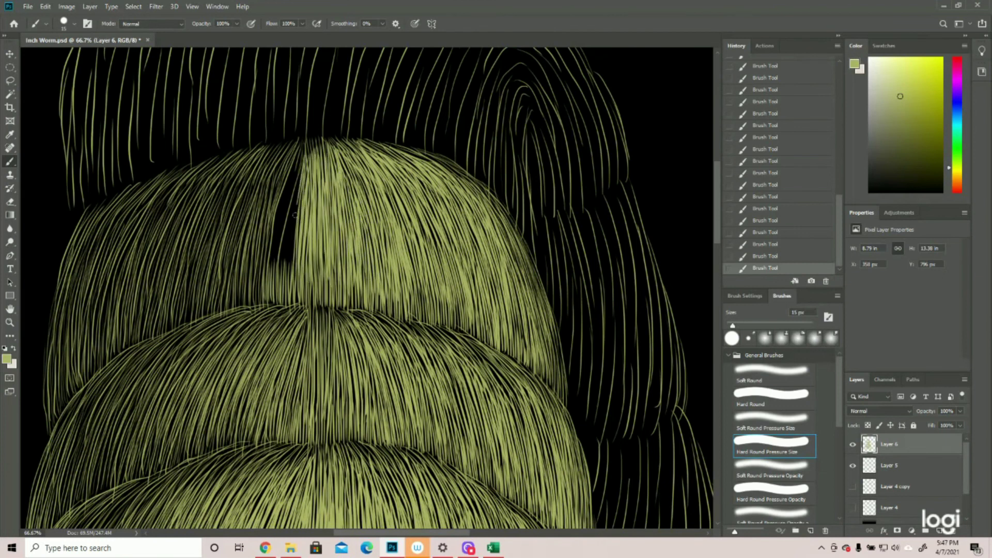
left_click_drag(292, 282, 281, 153)
- Thicken the fourth segment's left half with denser strokes to blend it into the bright right half
key("z")
left_click(259, 155, "alt")
left_click(296, 222)
key("b")
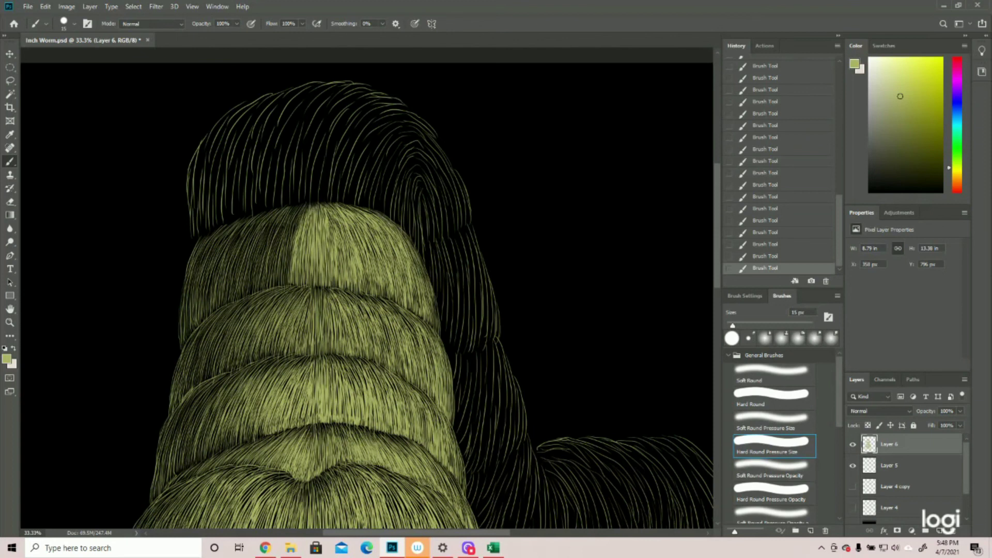
mouse_move(292, 208)
left_mouse_down()
mouse_move(287, 276)
mouse_move(259, 288)
left_mouse_up()
left_click_drag(247, 217, 238, 284)
left_click_drag(260, 241, 253, 256)
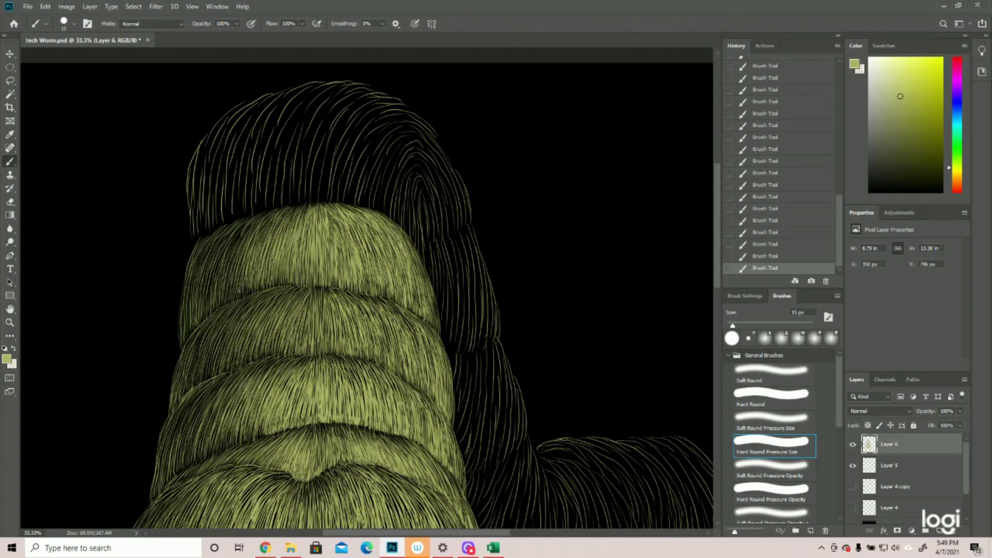
left_click_drag(238, 231, 225, 296)
- Brush strokes along the topmost body segment's upper-left edge and down its outer left side
left_click(10, 322)
left_click_drag(439, 334, 349, 344)
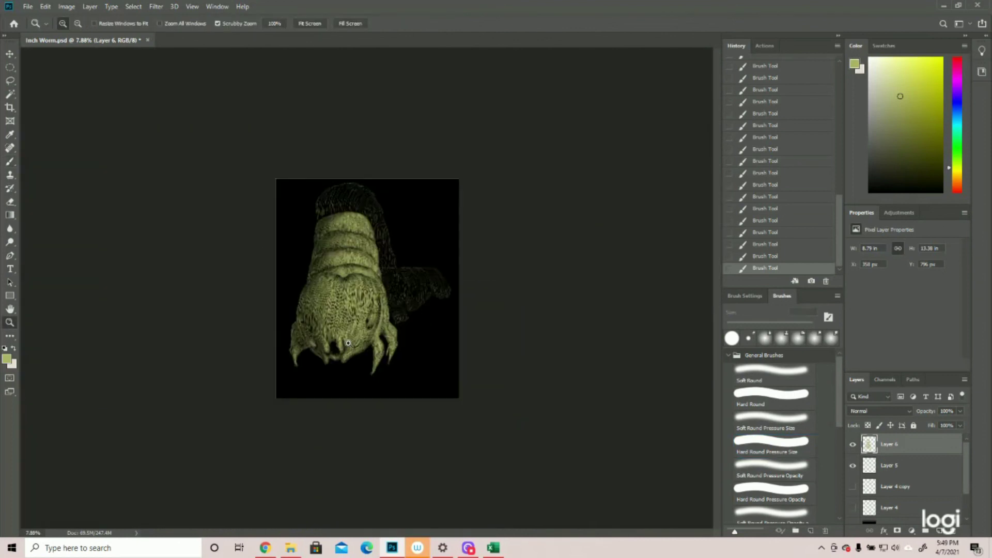
left_click(443, 215)
left_click(443, 215)
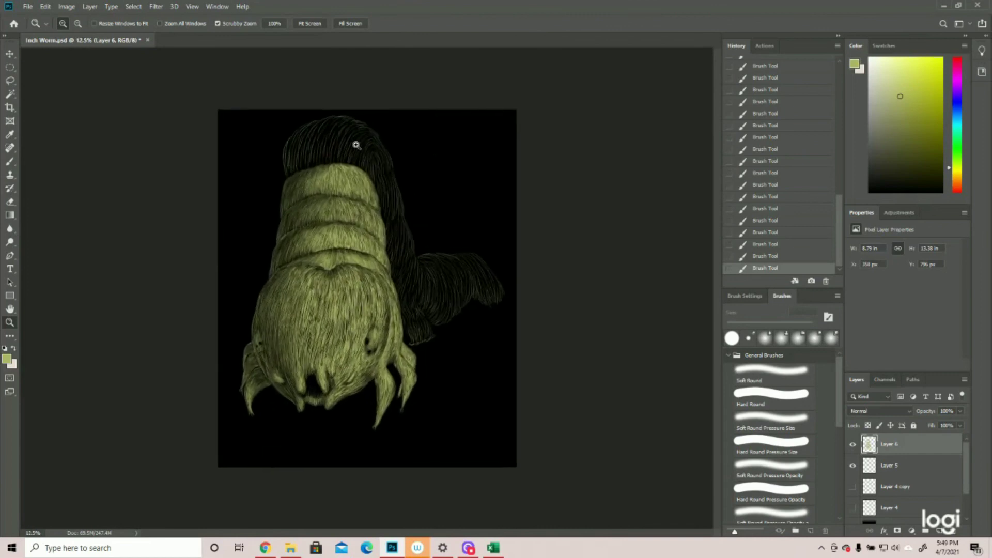
left_click(357, 150)
left_click(10, 161)
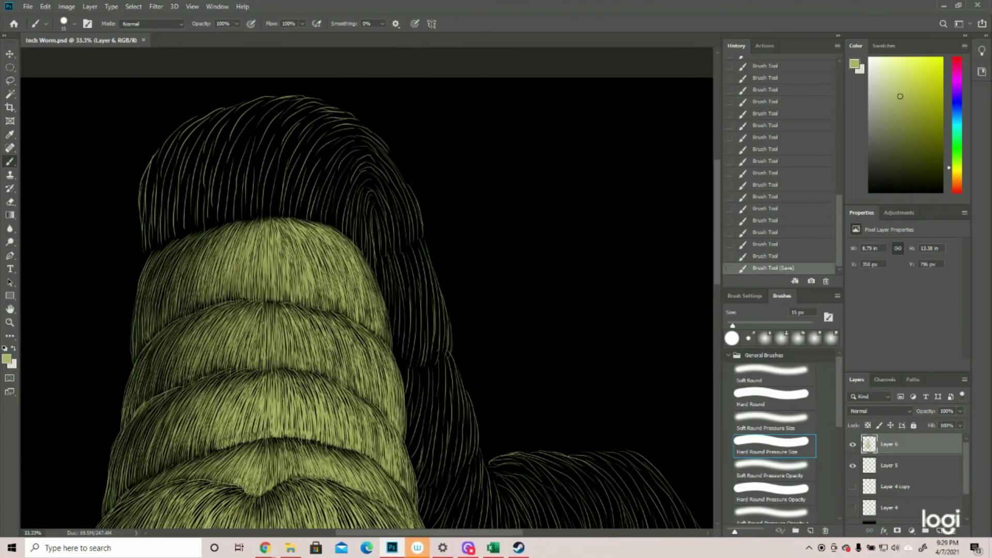
left_click_drag(219, 109, 173, 138)
mouse_move(177, 133)
left_mouse_down()
mouse_move(150, 160)
mouse_move(146, 254)
left_mouse_up()
left_click_drag(160, 167, 150, 252)
- Extend the strokes along the topmost segment's upper edge and fill its left side with long curved strokes
left_click_drag(258, 98, 219, 111)
mouse_move(289, 96)
left_mouse_down()
mouse_move(234, 110)
mouse_move(174, 148)
left_mouse_up()
mouse_move(202, 122)
left_mouse_down()
mouse_move(165, 180)
mouse_move(161, 247)
left_mouse_up()
left_click_drag(176, 163, 174, 243)
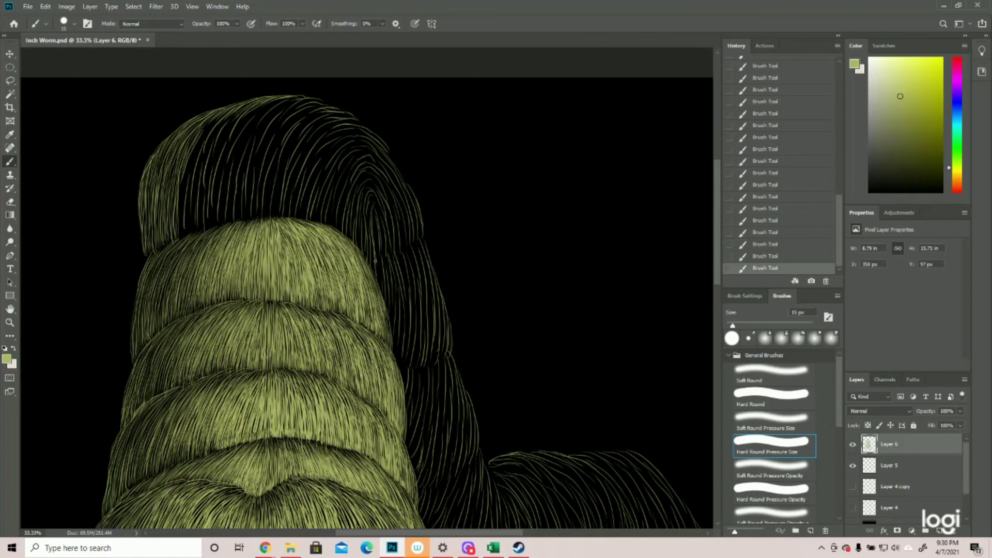
- Brush short highlight strokes inside the swirl fold at the topmost segment's right end
mouse_move(377, 263)
left_mouse_down()
mouse_move(376, 284)
mouse_move(373, 274)
left_mouse_up()
left_click_drag(369, 216, 369, 261)
left_click_drag(369, 206, 368, 224)
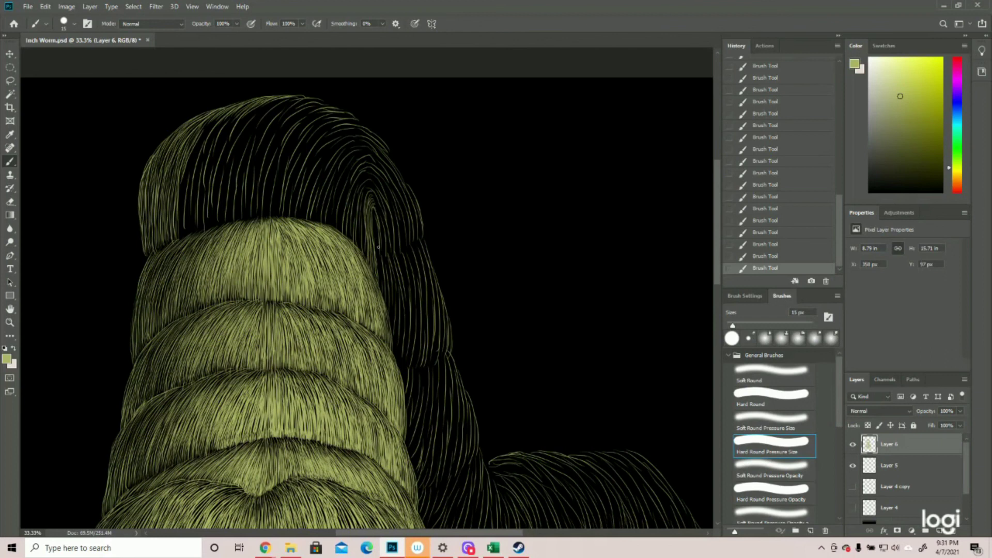
left_click_drag(374, 208, 379, 230)
left_click_drag(374, 211, 377, 251)
left_click_drag(376, 232, 380, 254)
left_click_drag(376, 207, 388, 254)
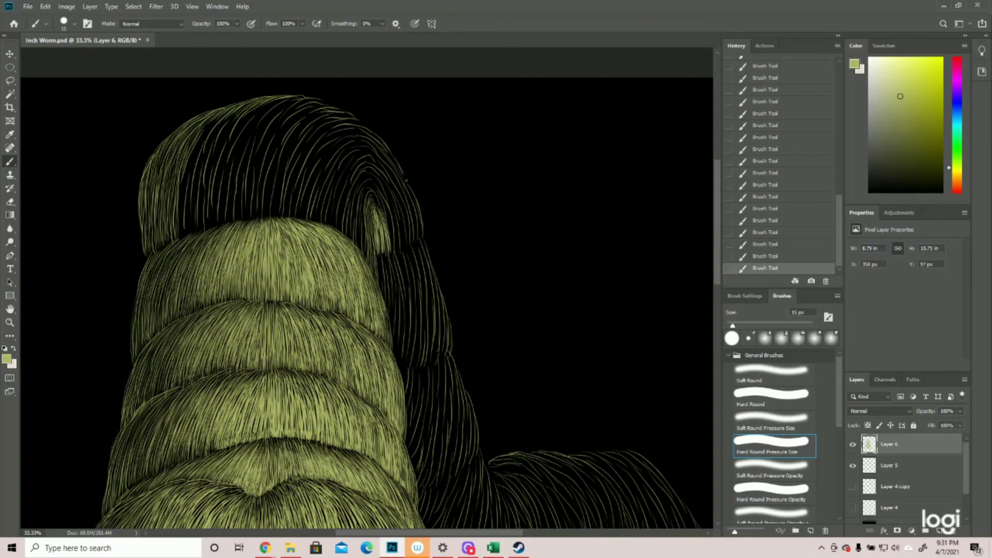
- Brush strokes down the topmost segment's outer right edge and fill the dark area between that edge and the swirl fold
left_click_drag(389, 150, 398, 167)
left_click_drag(403, 174, 419, 240)
mouse_move(366, 131)
left_mouse_down()
mouse_move(383, 141)
mouse_move(362, 128)
mouse_move(389, 169)
mouse_move(384, 155)
mouse_move(418, 240)
left_mouse_up()
left_click_drag(391, 166, 412, 218)
mouse_move(398, 183)
left_mouse_down()
mouse_move(414, 243)
mouse_move(395, 189)
mouse_move(400, 245)
mouse_move(394, 189)
mouse_move(397, 249)
left_mouse_up()
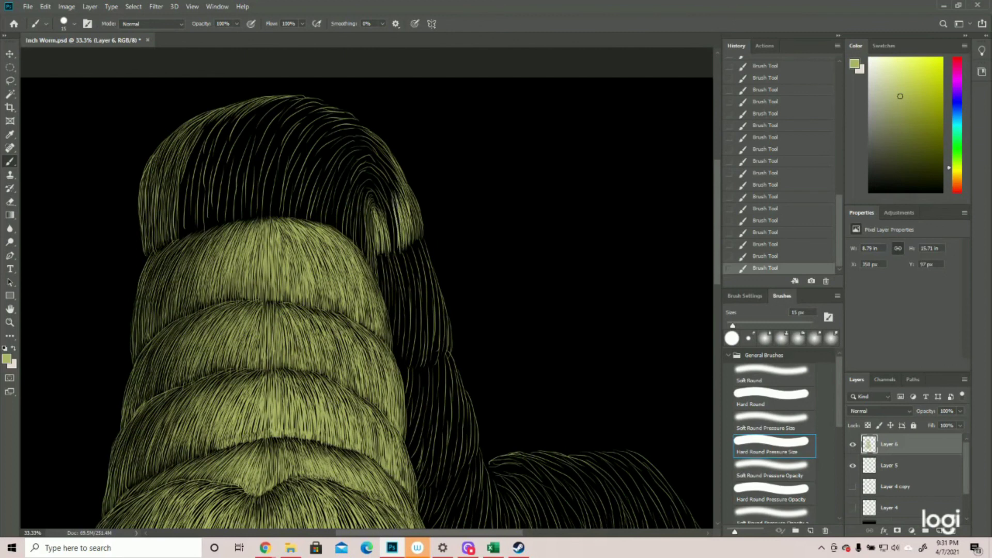
left_click_drag(389, 195, 392, 253)
left_click_drag(394, 206, 398, 225)
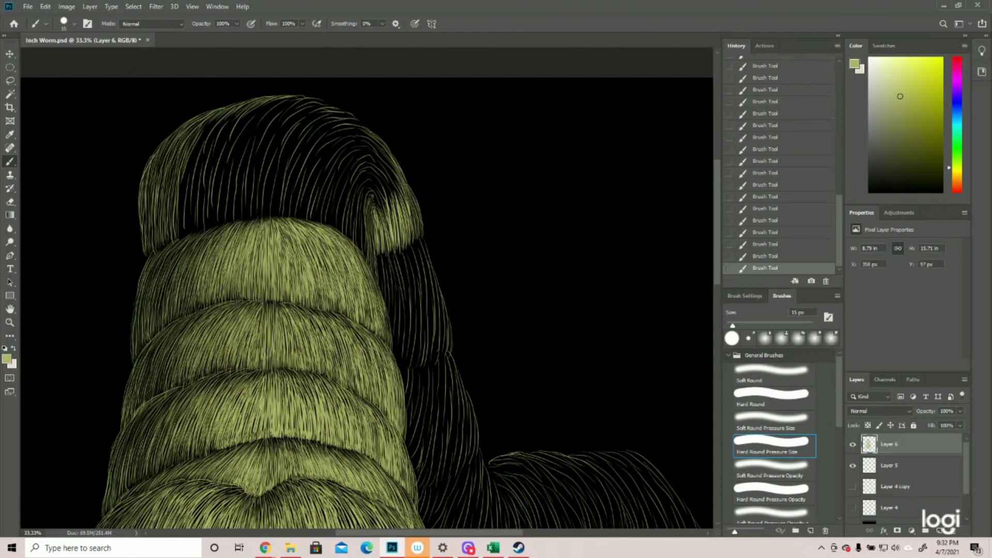
- Add curved strokes arching over the swirl fold and down its left side on the topmost segment
left_click_drag(369, 191, 396, 233)
left_click_drag(361, 193, 373, 265)
mouse_move(354, 190)
left_mouse_down()
mouse_move(372, 253)
mouse_move(465, 248)
left_mouse_up()
key("z")
mouse_move(382, 198)
left_mouse_down()
mouse_move(346, 274)
mouse_move(349, 261)
left_mouse_up()
mouse_move(383, 161)
left_mouse_down()
mouse_move(421, 225)
mouse_move(414, 204)
left_mouse_up()
- Brush curved strokes along the topmost segment's upper-right contour above the swirl fold
key("z")
left_click_drag(600, 297, 532, 301)
left_click_drag(348, 120, 439, 122)
key("b")
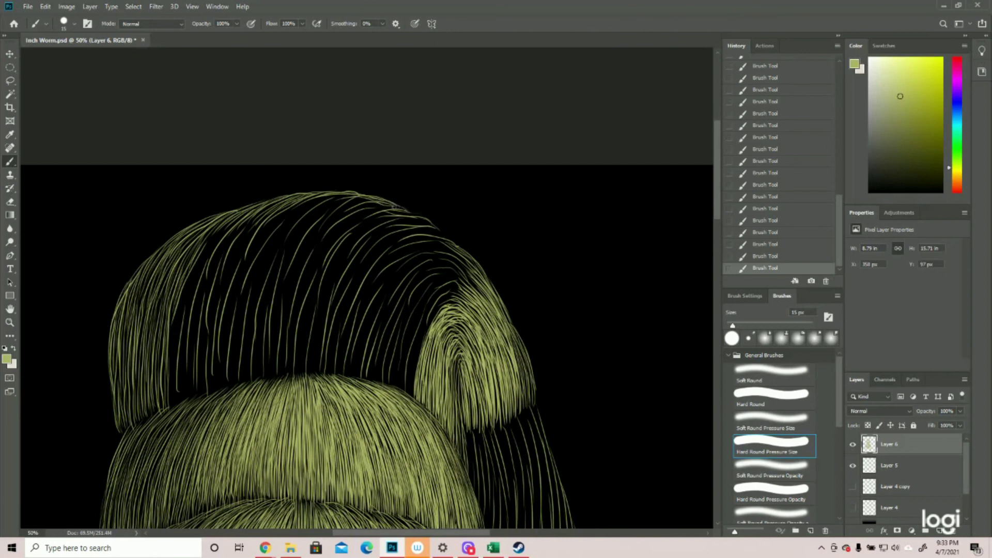
left_click_drag(392, 212, 463, 249)
mouse_move(395, 219)
left_mouse_down()
mouse_move(437, 228)
mouse_move(466, 263)
mouse_move(449, 244)
left_mouse_up()
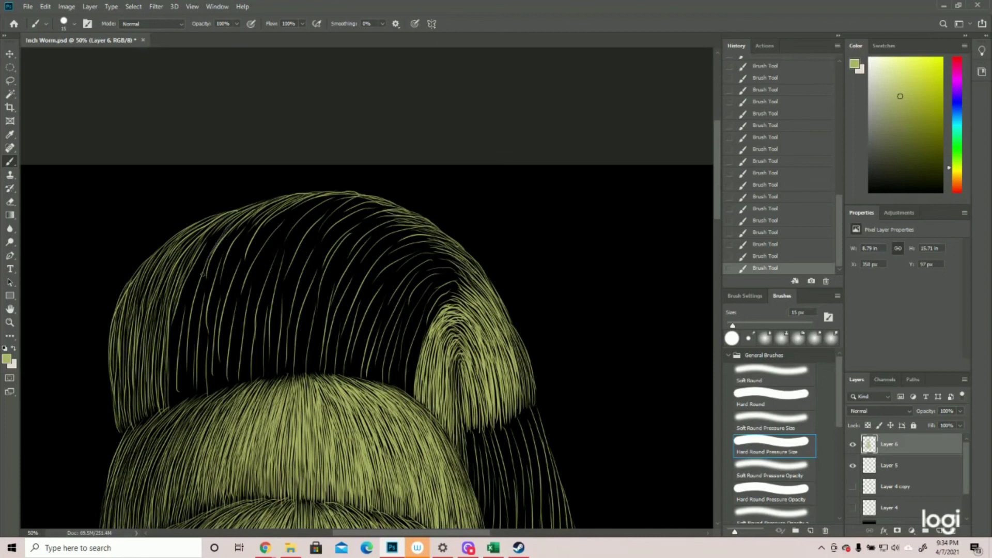
- Fill the topmost segment's left half with long curved strokes running from the upper edge down
mouse_move(198, 278)
left_mouse_down()
mouse_move(211, 236)
mouse_move(178, 382)
mouse_move(208, 275)
mouse_move(195, 374)
mouse_move(269, 214)
mouse_move(220, 302)
left_mouse_up()
scroll(221, 302, "down", 1)
left_click_drag(331, 204, 264, 279)
mouse_move(290, 227)
left_mouse_down()
mouse_move(268, 289)
mouse_move(248, 276)
left_mouse_up()
scroll(330, 320, "down", 2)
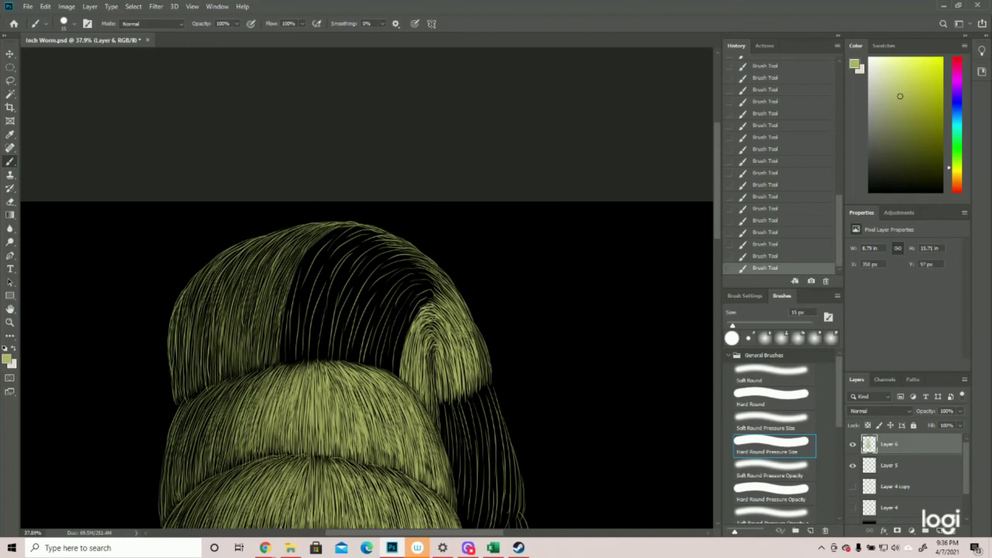
- Fill the dark area just left of the swirl fold on the topmost segment with dense curved strokes
mouse_move(416, 305)
left_mouse_down()
mouse_move(447, 283)
mouse_move(435, 282)
mouse_move(396, 377)
mouse_move(380, 378)
left_mouse_up()
left_click_drag(420, 297, 370, 349)
left_click_drag(392, 309, 362, 367)
mouse_move(437, 263)
left_mouse_down()
mouse_move(393, 331)
mouse_move(374, 322)
left_mouse_up()
left_click_drag(392, 279, 373, 317)
mouse_move(361, 338)
left_mouse_down()
mouse_move(320, 359)
mouse_move(330, 332)
left_mouse_up()
- Fill the topmost segment's upper and central area with long curved strokes and close the remaining dark gap
left_click_drag(411, 240, 354, 271)
left_click_drag(385, 226, 320, 282)
left_click_drag(358, 226, 290, 310)
left_click_drag(326, 253, 281, 351)
mouse_move(393, 258)
left_mouse_down()
mouse_move(356, 351)
mouse_move(330, 310)
left_mouse_up()
left_click_drag(362, 258, 331, 347)
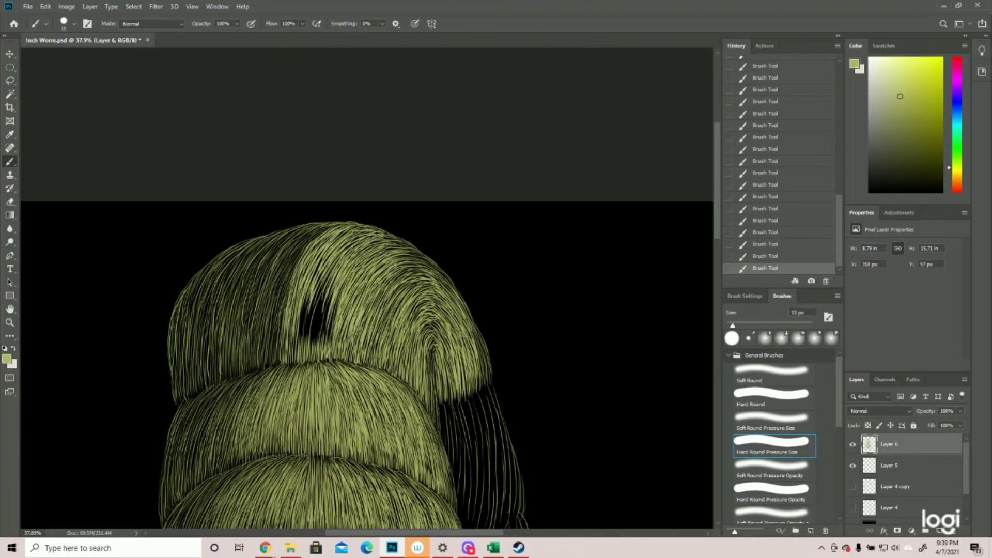
left_click_drag(335, 279, 307, 348)
- Thicken the strokes at the topmost segment's right tip and soften the boundary between its bright centre and darker left half
left_click(9, 322)
key("ctrl+0")
key("ctrl+plus")
key("ctrl+plus")
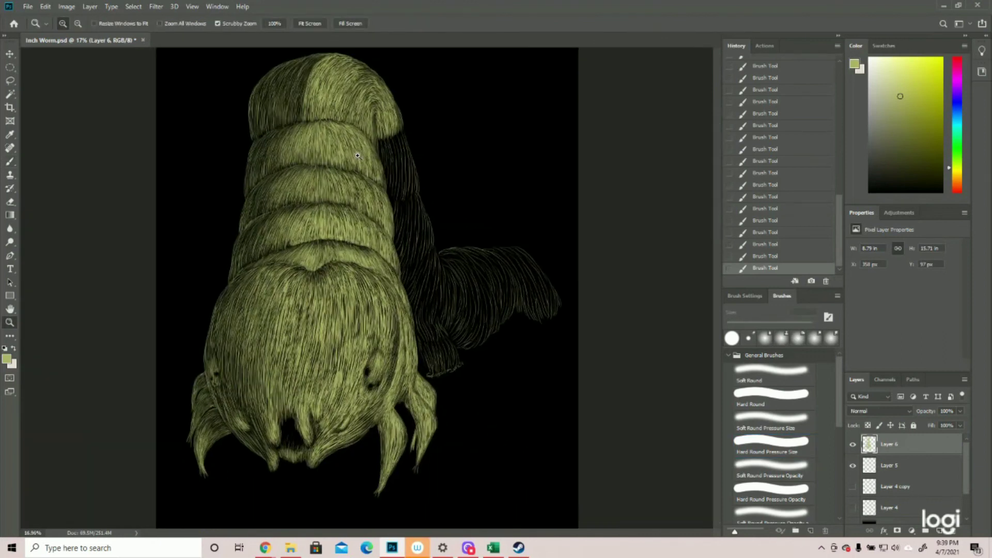
scroll(362, 317, "up", 5)
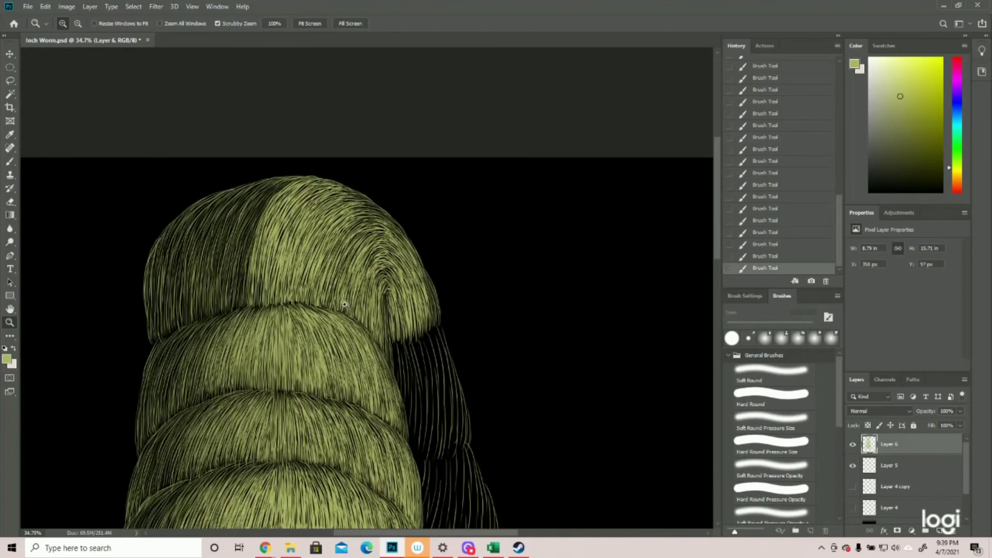
left_click(9, 161)
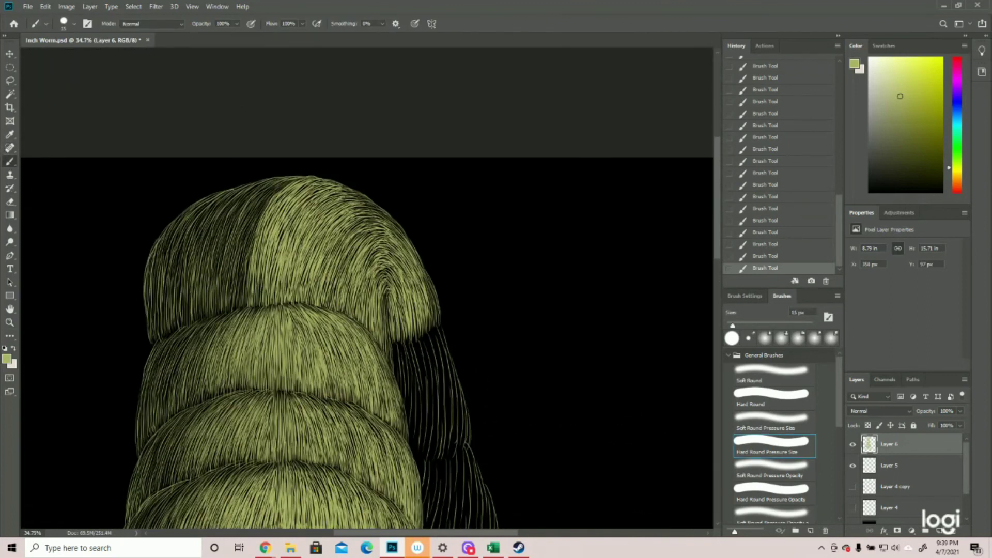
left_click_drag(426, 289, 433, 314)
left_click_drag(426, 276, 437, 313)
left_click_drag(284, 184, 247, 263)
left_click_drag(252, 212, 239, 305)
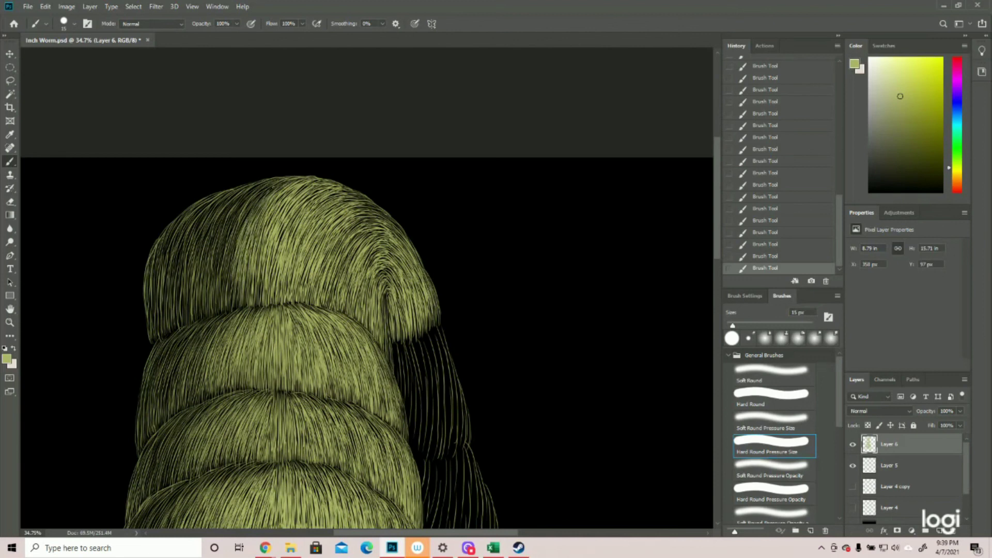
- Blend the topmost segment's left half into the bright centre with denser strokes and save the document
left_click_drag(273, 184, 231, 258)
left_click_drag(248, 191, 218, 276)
left_click_drag(235, 232, 224, 305)
left_click_drag(218, 246, 211, 301)
left_click_drag(231, 265, 217, 311)
left_click_drag(219, 215, 201, 264)
left_click_drag(217, 198, 179, 286)
key("z")
left_click_drag(467, 375, 410, 376)
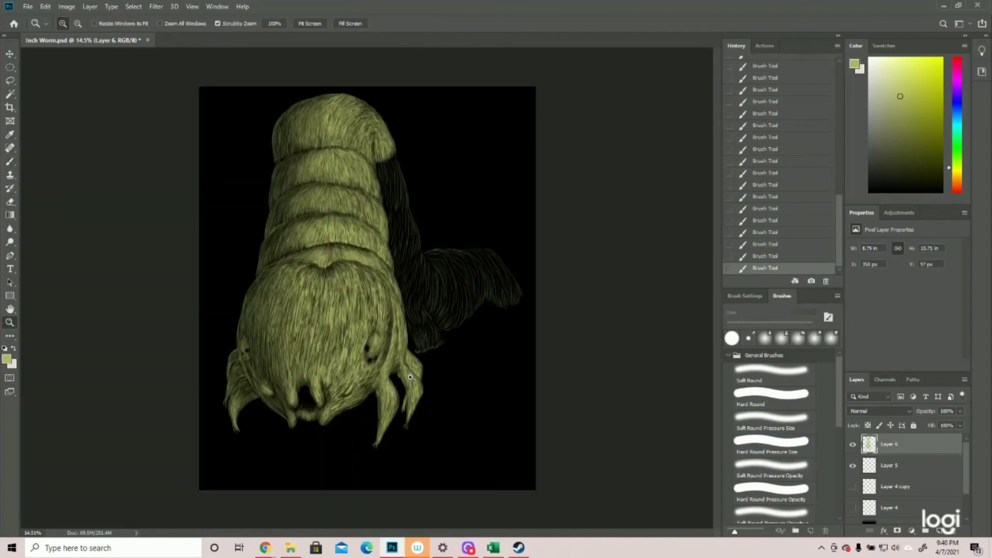
key("ctrl+s")
- Brush strokes down the outer right edge of the first rear body segment below the swirl fold
left_click(549, 127)
left_click(549, 127)
left_click(549, 127)
scroll(523, 159, "up", 2)
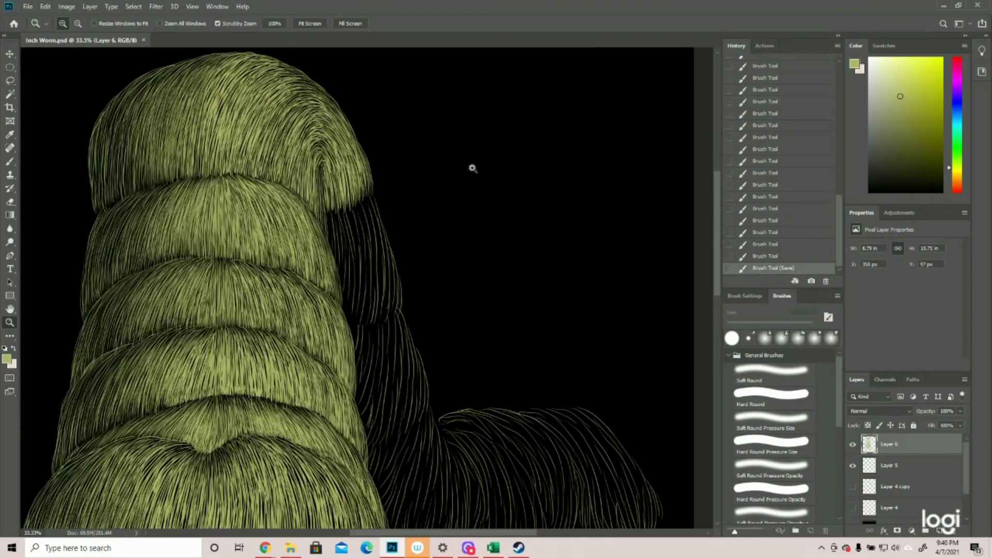
left_click(373, 199)
key("b")
left_click_drag(373, 194, 384, 230)
left_click_drag(372, 195, 388, 257)
left_click_drag(380, 216, 391, 252)
left_click_drag(363, 287, 368, 324)
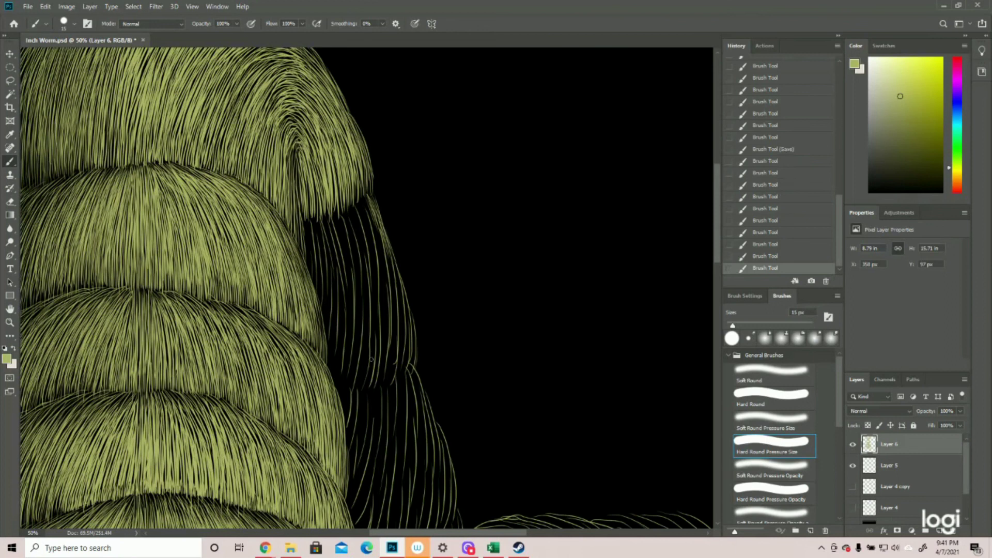
left_click_drag(388, 255, 411, 364)
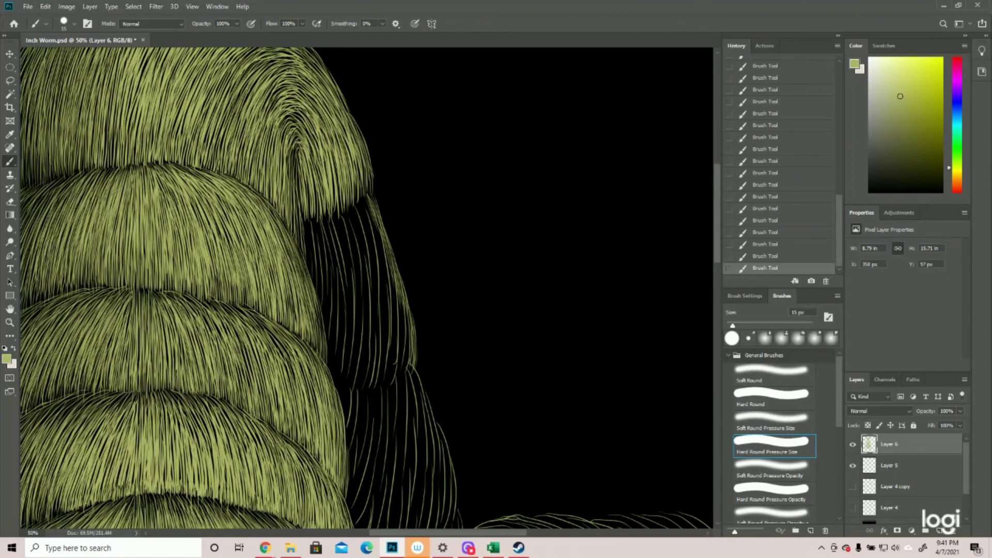
mouse_move(296, 139)
left_mouse_down()
mouse_move(315, 191)
mouse_move(309, 208)
left_mouse_up()
mouse_move(409, 306)
left_mouse_down()
mouse_move(405, 363)
mouse_move(434, 431)
mouse_move(424, 434)
left_mouse_up()
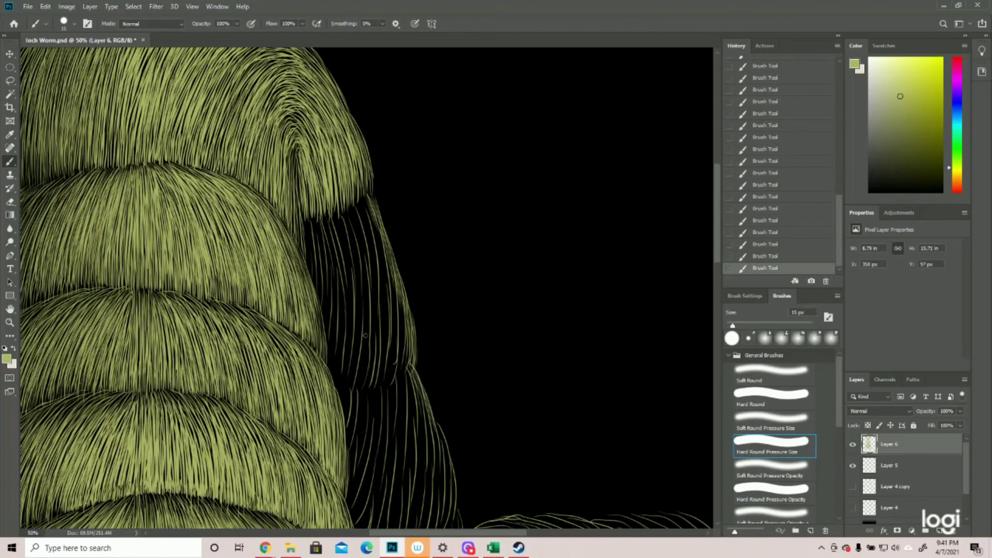
- Continue the edge strokes down the lower rear segments to the bend by the tail, checking against Layer 4 copy
scroll(475, 335, "down", 5)
left_click_drag(416, 222, 433, 280)
left_click_drag(440, 258, 469, 403)
scroll(465, 336, "down", 4)
left_click(852, 486)
left_click(852, 486)
mouse_move(472, 264)
left_mouse_down()
mouse_move(509, 331)
mouse_move(511, 438)
left_mouse_up()
left_click_drag(515, 396, 496, 456)
mouse_move(504, 420)
left_mouse_down()
mouse_move(491, 466)
mouse_move(499, 444)
left_mouse_up()
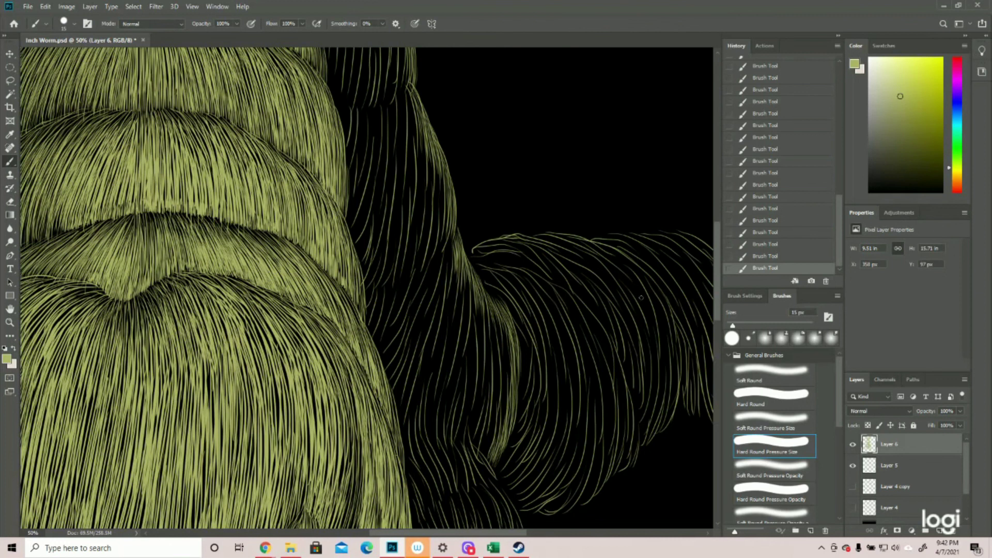
- Compare with Layer 4 copy, then brush strokes down the right edge of the small rear leg
left_click(10, 322)
left_click_drag(521, 360, 491, 368)
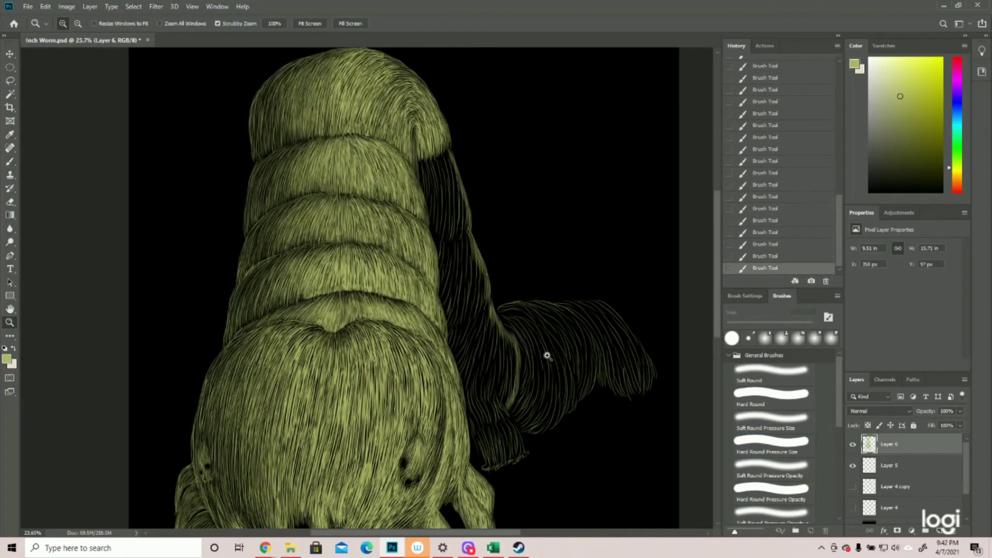
left_click(852, 486)
left_click(853, 486)
left_click(554, 457)
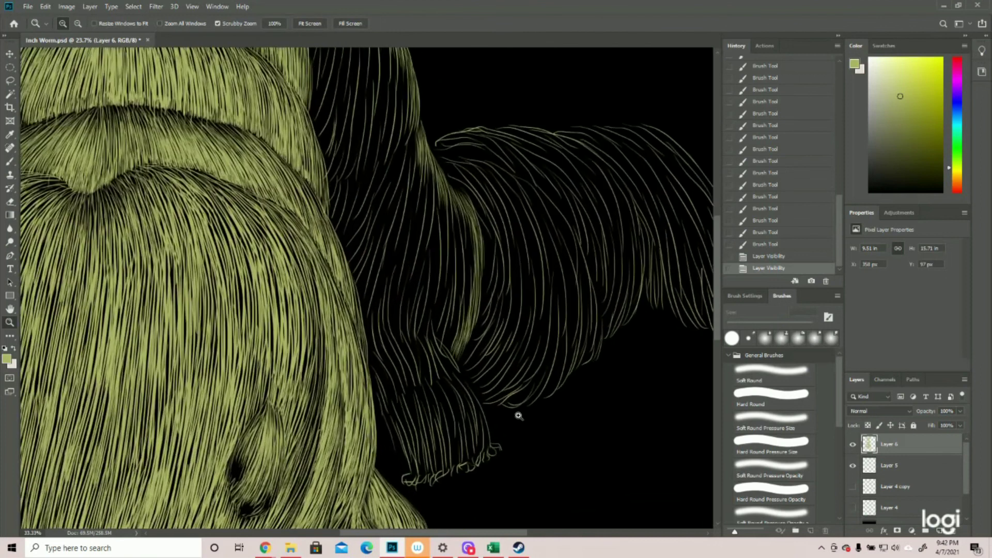
left_click(10, 161)
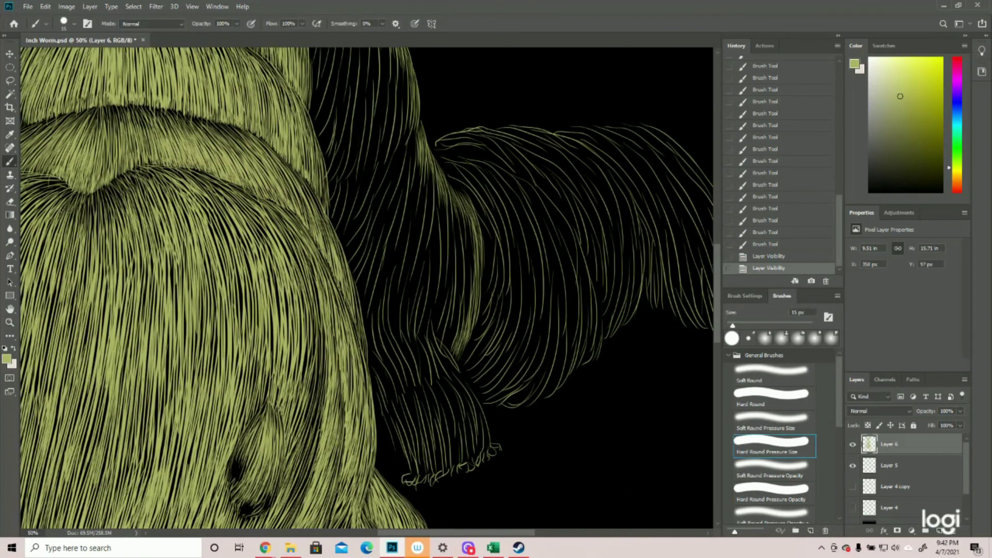
mouse_move(431, 334)
left_mouse_down()
mouse_move(454, 372)
mouse_move(451, 356)
left_mouse_up()
left_click_drag(442, 347, 456, 369)
left_click_drag(443, 349, 451, 370)
left_click_drag(433, 341, 483, 450)
- Check Layer 4 copy and brush strokes down the left edge of the small rear leg
left_click(853, 486)
left_click(852, 486)
left_click_drag(386, 421, 394, 457)
left_click_drag(385, 420, 391, 452)
left_click_drag(389, 424, 405, 468)
left_click_drag(381, 387, 399, 465)
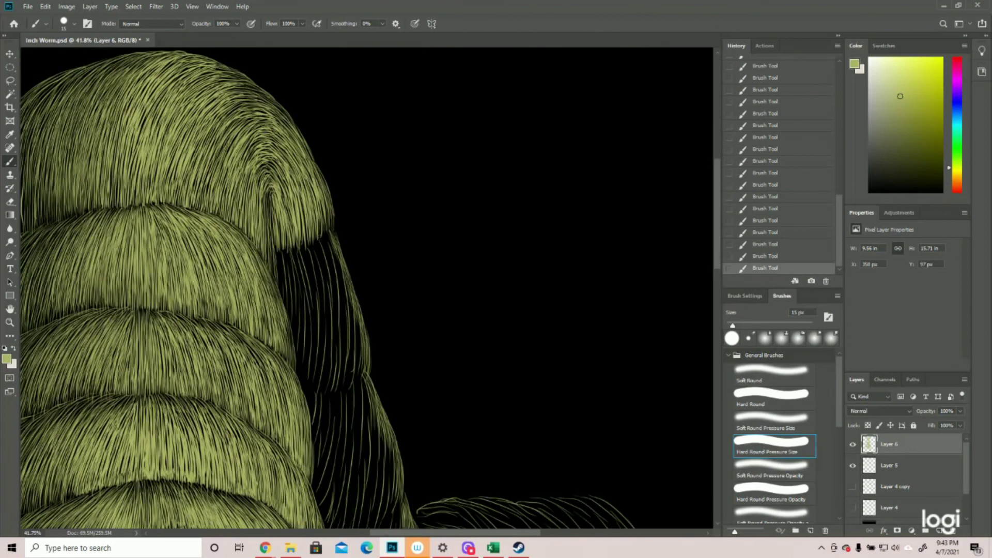
- Fill the first rear segment below the swirl fold with dense vertical strokes
left_click_drag(320, 236, 344, 290)
left_click_drag(338, 260, 343, 310)
left_click_drag(329, 248, 336, 305)
mouse_move(306, 244)
left_mouse_down()
mouse_move(316, 303)
mouse_move(301, 321)
left_mouse_up()
mouse_move(297, 268)
left_mouse_down()
mouse_move(306, 341)
mouse_move(327, 345)
left_mouse_up()
left_click_drag(339, 273, 357, 380)
mouse_move(301, 323)
left_mouse_down()
mouse_move(311, 390)
mouse_move(330, 391)
left_mouse_up()
- Fill the left side of the second rear segment with strokes along the front body's edge
scroll(331, 361, "down", 3)
left_click_drag(310, 261, 318, 313)
mouse_move(323, 261)
left_mouse_down()
mouse_move(319, 346)
mouse_move(333, 330)
left_mouse_up()
left_click_drag(334, 305, 319, 370)
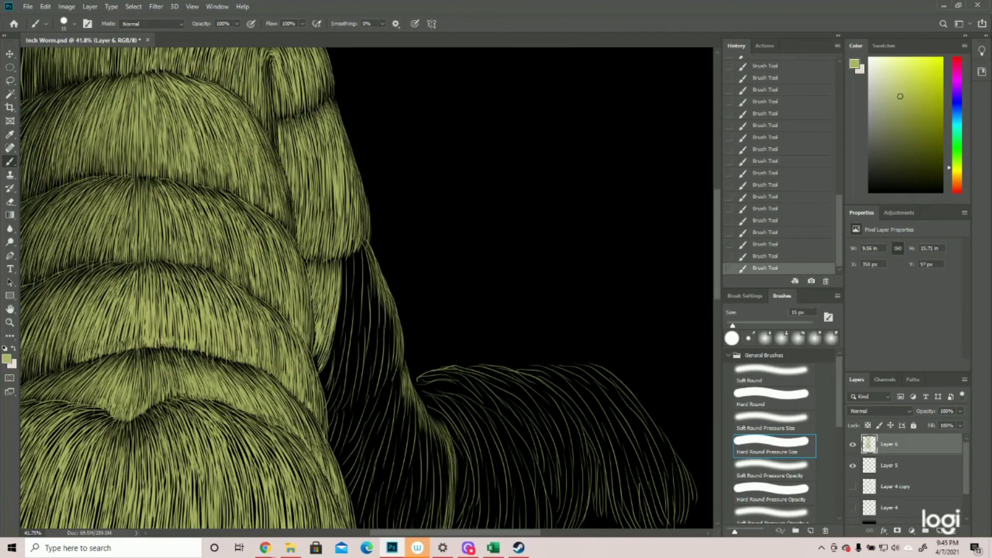
left_click_drag(321, 332, 312, 375)
left_click_drag(211, 260, 210, 261)
- Brush dense strokes down from the upper edge of the second rear segment across its centre and right side
left_click_drag(348, 257, 345, 305)
left_click_drag(356, 249, 355, 298)
left_click_drag(364, 248, 365, 307)
left_click_drag(368, 266, 373, 339)
mouse_move(360, 283)
left_mouse_down()
mouse_move(361, 345)
mouse_move(362, 336)
left_mouse_up()
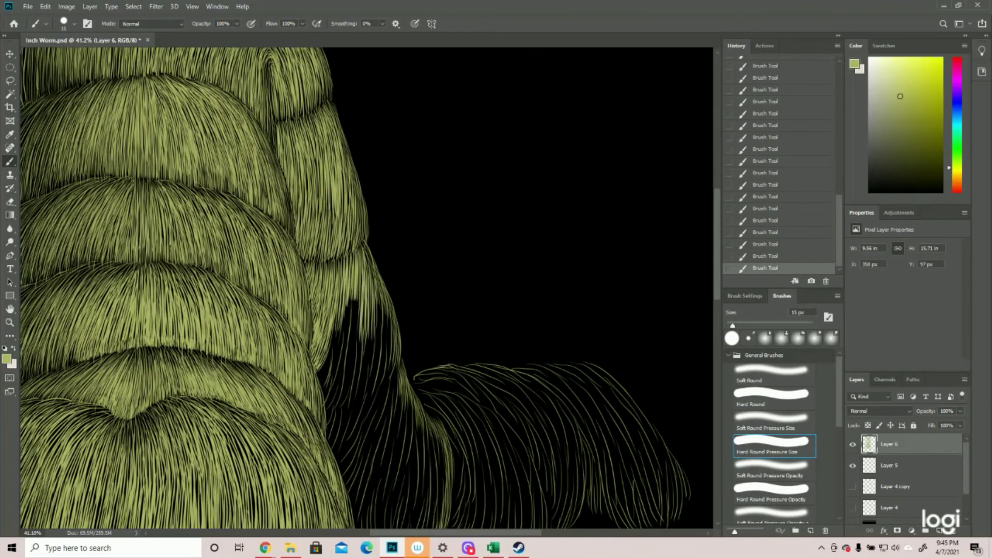
- Extend the second rear segment's strokes downward on its right side, centre and lower-left corner
left_click_drag(377, 284, 381, 342)
mouse_move(380, 306)
left_mouse_down()
mouse_move(391, 367)
mouse_move(383, 361)
left_mouse_up()
left_click_drag(375, 299, 379, 374)
mouse_move(378, 325)
left_mouse_down()
mouse_move(379, 378)
mouse_move(380, 363)
left_mouse_up()
mouse_move(355, 292)
left_mouse_down()
mouse_move(357, 358)
mouse_move(340, 356)
left_mouse_up()
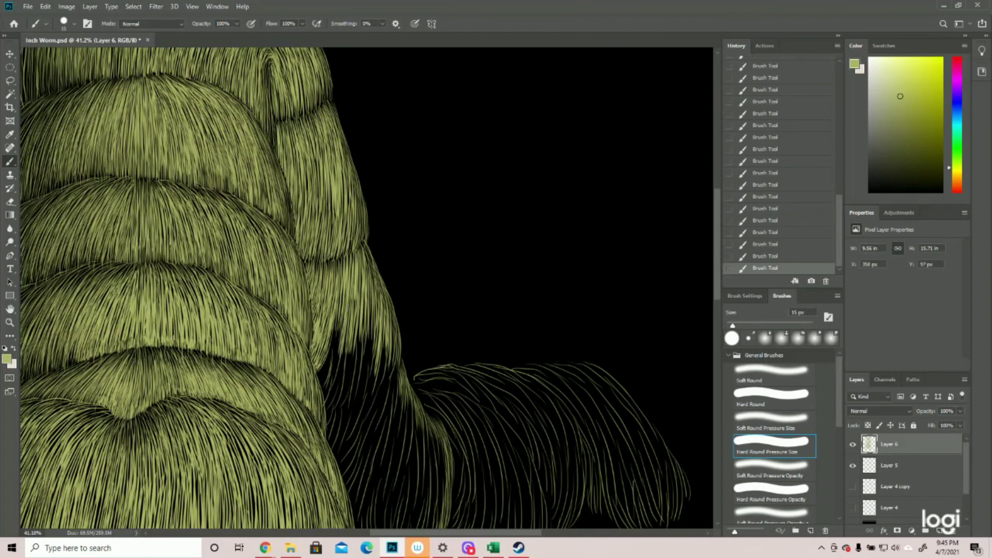
mouse_move(334, 316)
left_mouse_down()
mouse_move(335, 374)
mouse_move(335, 362)
mouse_move(324, 371)
left_mouse_up()
mouse_move(327, 359)
left_mouse_down()
mouse_move(321, 391)
mouse_move(321, 378)
left_mouse_up()
left_click_drag(324, 370, 321, 383)
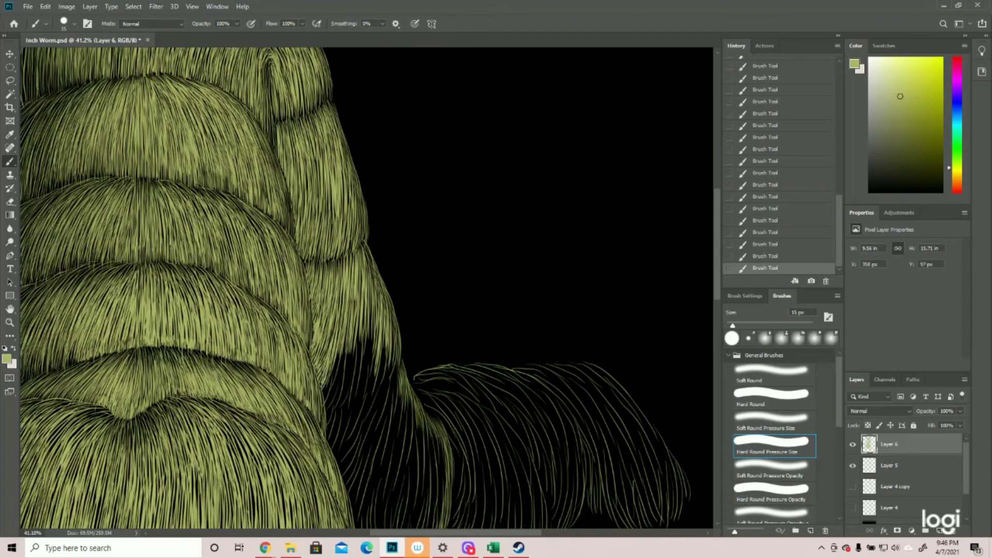
- Finish the second rear segment's lower end and brush long strokes down the upper part of the segment below it
left_click(10, 324)
left_click_drag(397, 324, 345, 327)
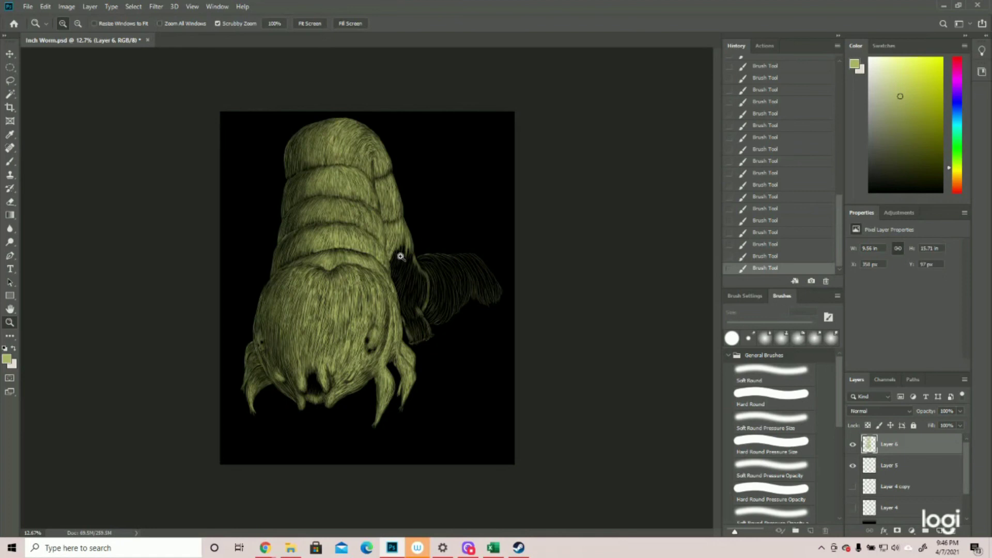
left_click_drag(427, 233, 489, 236)
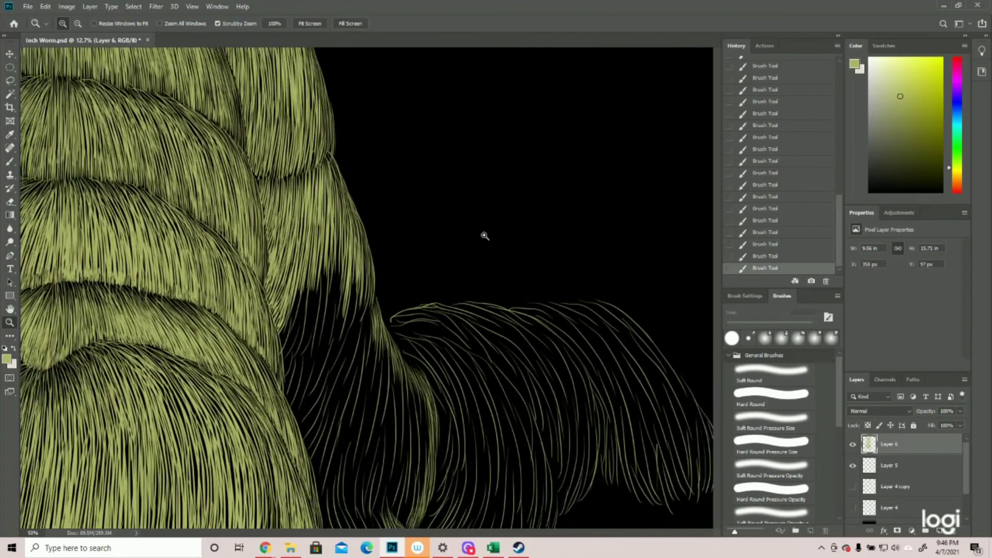
left_click(11, 161)
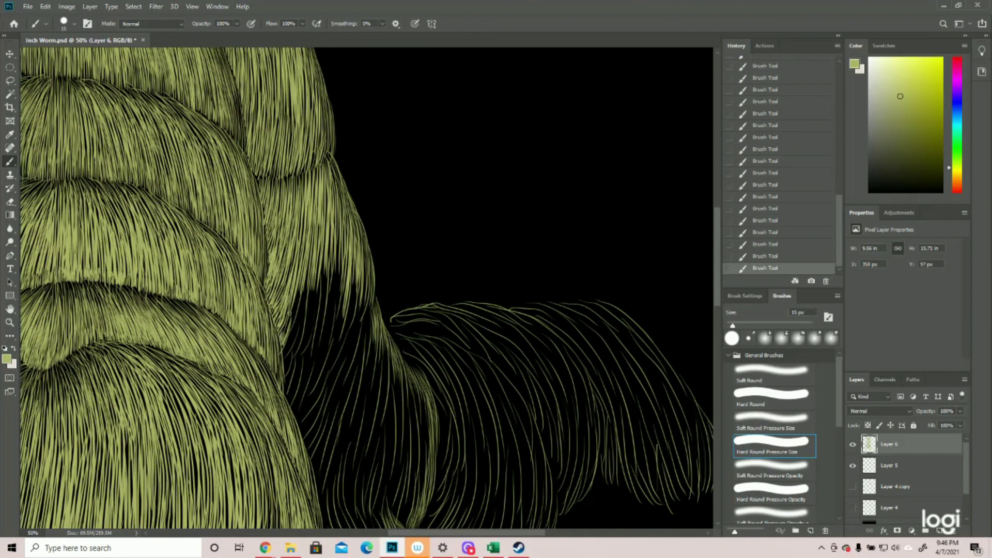
scroll(289, 314, "down", 3)
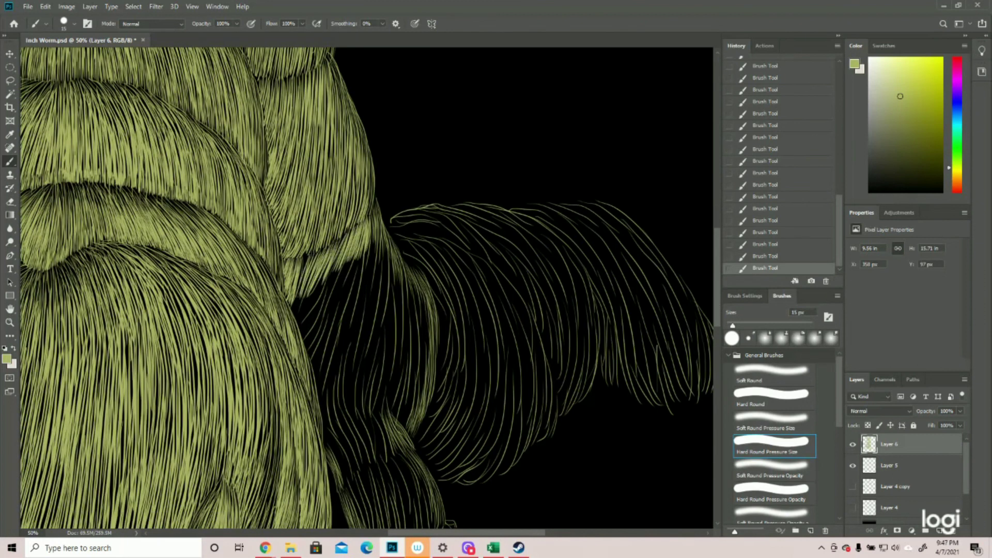
scroll(310, 289, "down", 1)
left_click_drag(337, 243, 322, 330)
mouse_move(356, 212)
left_mouse_down()
mouse_move(343, 304)
mouse_move(356, 326)
left_mouse_up()
left_click_drag(376, 217, 365, 317)
left_click_drag(369, 284, 380, 357)
left_click_drag(393, 233, 397, 307)
- Fill the middle of the third rear segment with overlapping strokes from its left side to its right edge
left_click_drag(405, 253, 404, 319)
left_click_drag(334, 274, 331, 343)
left_click_drag(361, 305, 373, 368)
mouse_move(342, 317)
left_mouse_down()
mouse_move(361, 372)
mouse_move(341, 385)
left_mouse_up()
mouse_move(383, 261)
left_mouse_down()
mouse_move(381, 318)
mouse_move(397, 336)
left_mouse_up()
- Extend the dense strokes down the rear body's lower end and over the small rear leg
scroll(397, 331, "down", 2)
left_click_drag(396, 288, 413, 353)
mouse_move(381, 294)
left_mouse_down()
mouse_move(403, 361)
mouse_move(394, 363)
left_mouse_up()
mouse_move(370, 296)
left_mouse_down()
mouse_move(381, 369)
mouse_move(368, 371)
left_mouse_up()
left_click_drag(343, 313, 352, 347)
left_click_drag(406, 306, 419, 340)
- Thicken the fringe at the right tip of the small rear leg's foot
key("z")
left_click_drag(620, 341, 549, 343)
left_click(549, 343)
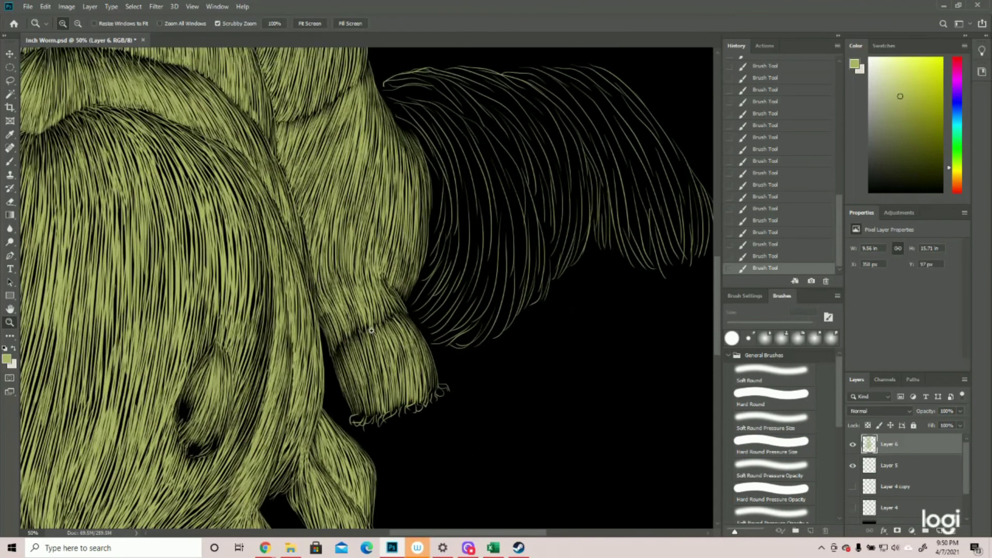
left_click(10, 162)
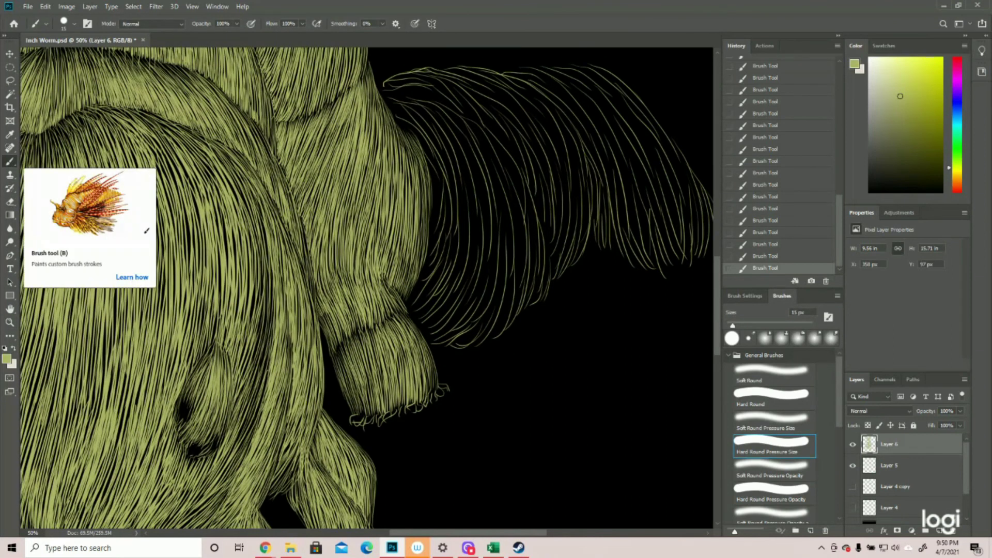
left_click_drag(441, 387, 447, 388)
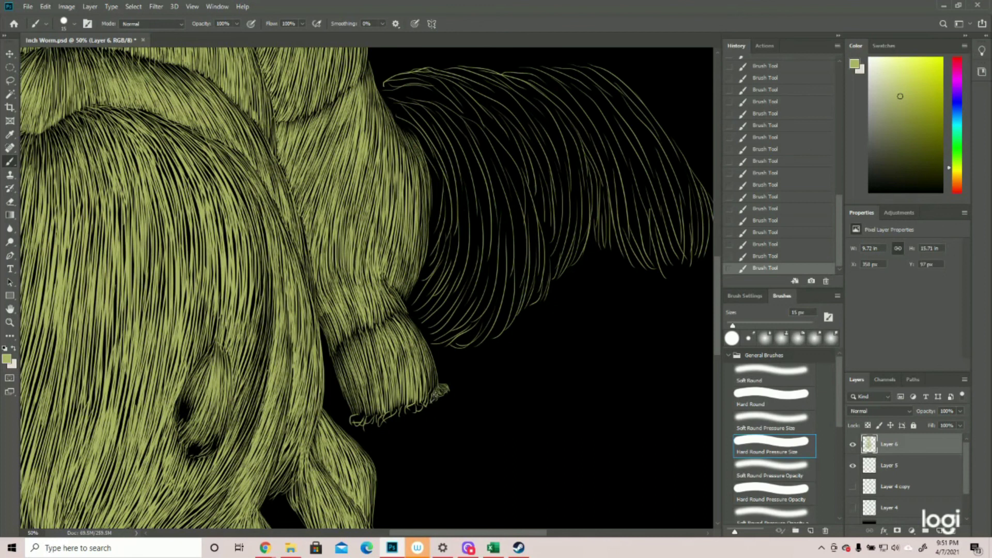
mouse_move(502, 399)
left_mouse_down()
mouse_move(507, 406)
mouse_move(490, 408)
left_mouse_up()
left_click(761, 232)
left_click(758, 198)
left_click(752, 173)
left_click(754, 161)
scroll(775, 168, "up", 2)
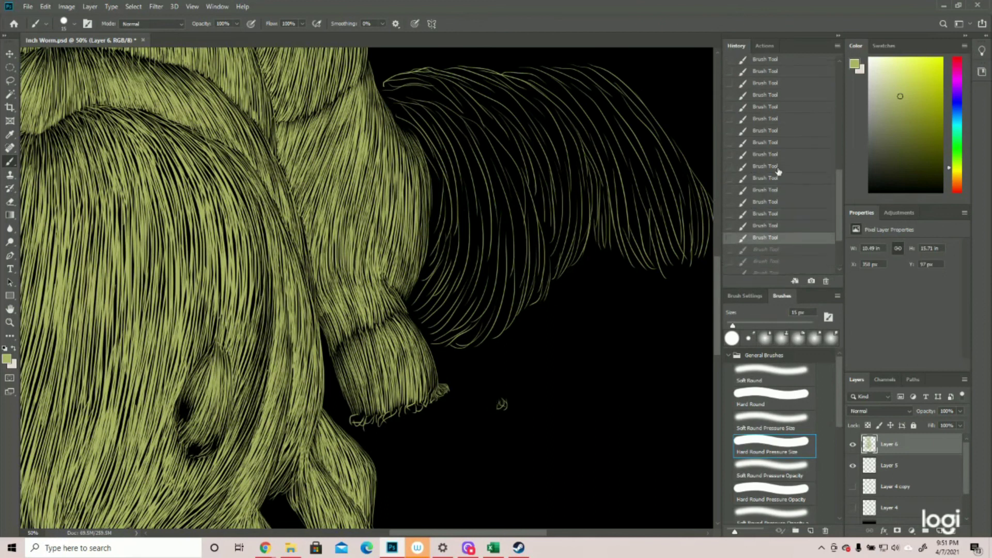
left_click(766, 142)
left_click(766, 131)
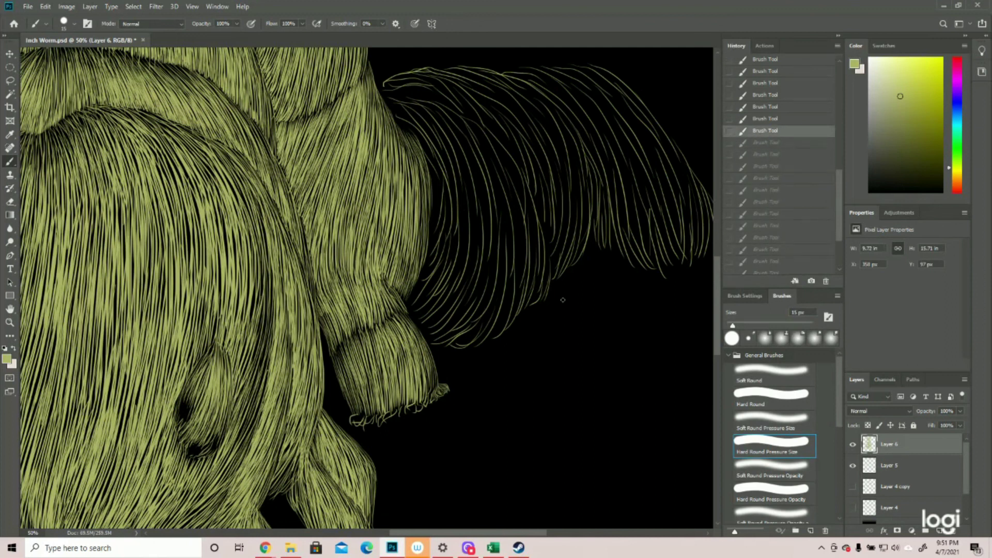
- Thicken the curled fringe along the bottom edge of the small rear leg's foot and save the document
left_click_drag(437, 395, 433, 401)
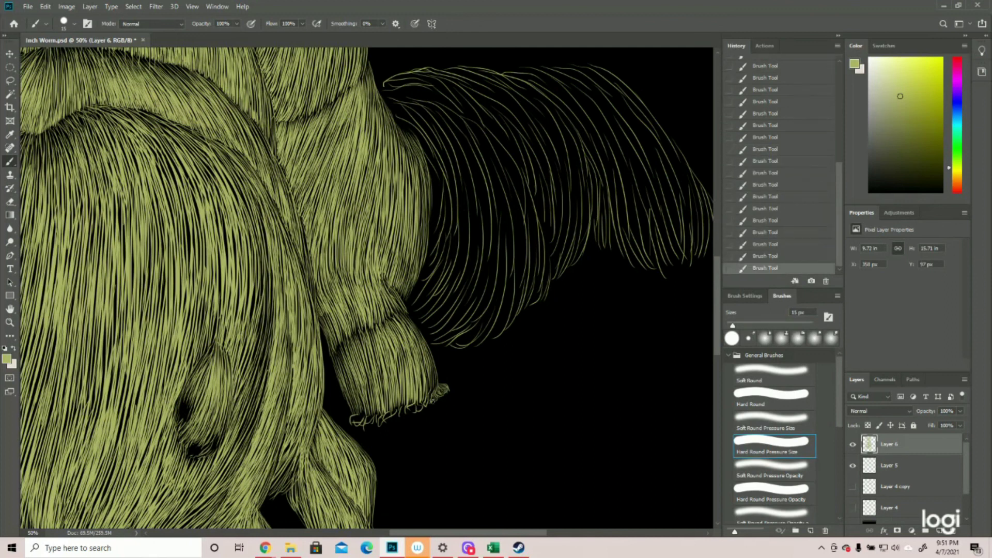
mouse_move(352, 416)
left_mouse_down()
mouse_move(388, 417)
mouse_move(376, 423)
left_mouse_up()
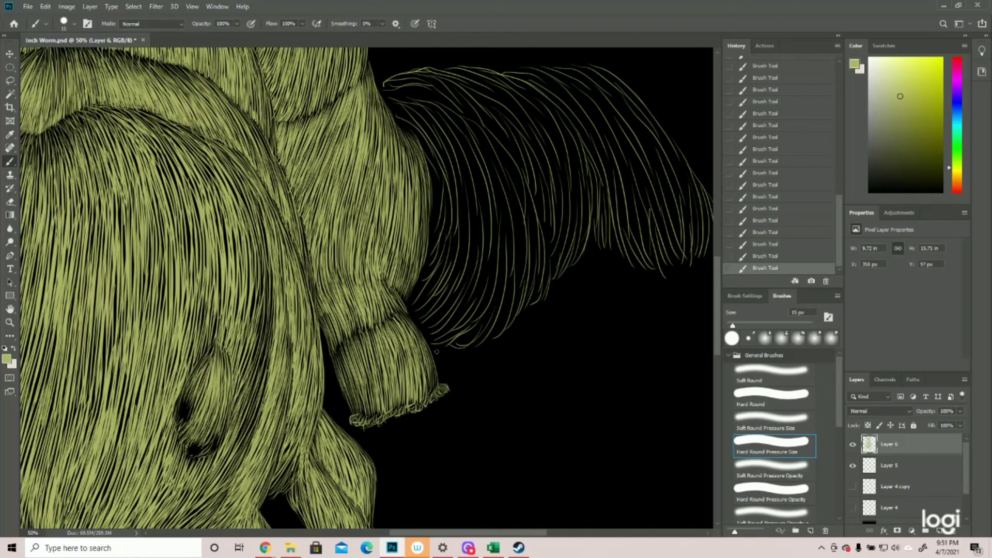
key("ctrl+z")
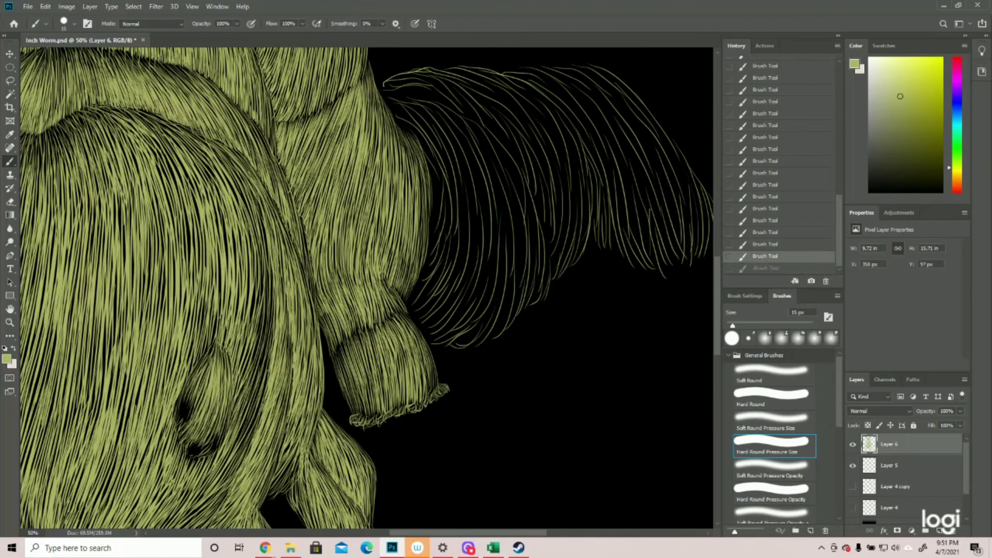
left_click_drag(429, 396, 424, 367)
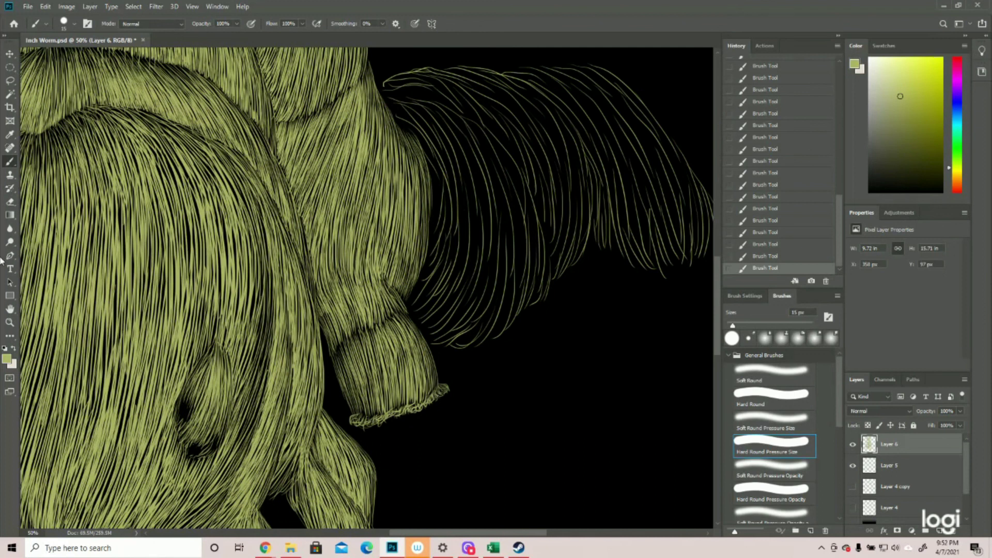
left_click(10, 322)
left_click_drag(398, 377, 360, 377)
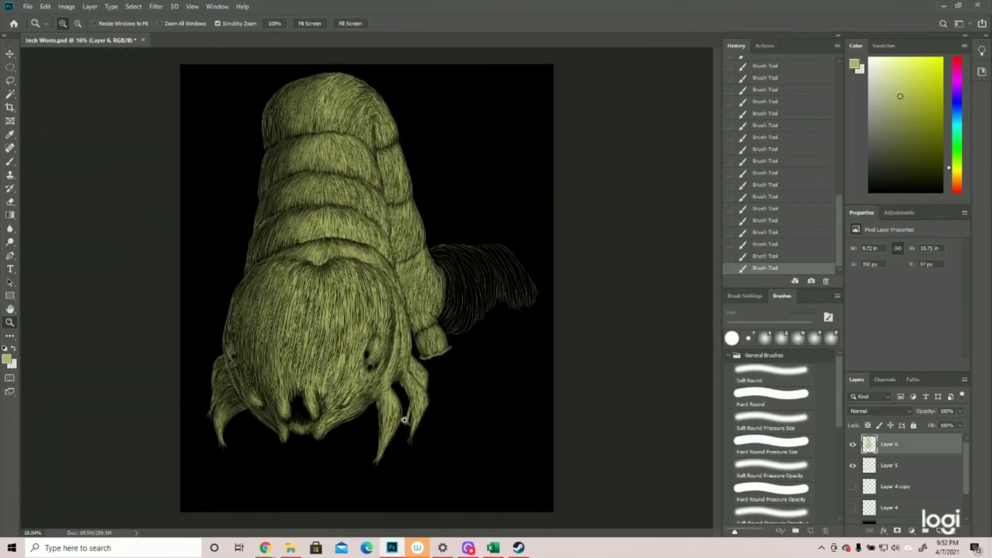
left_click(28, 6)
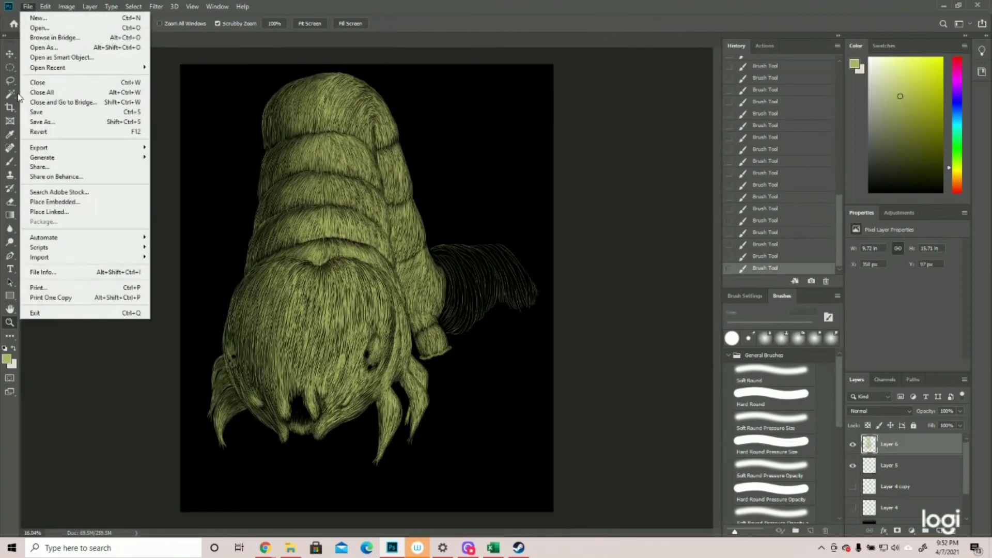
left_click(39, 111)
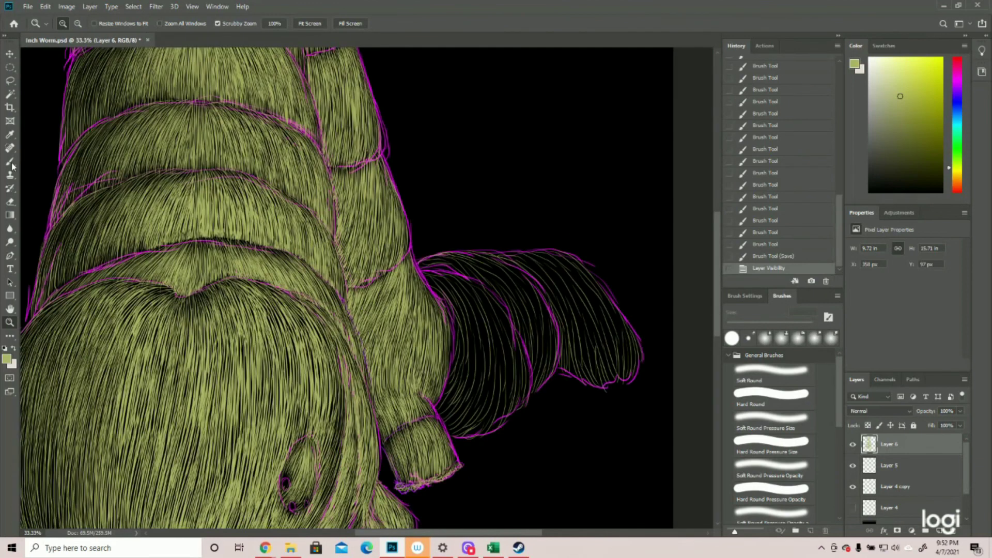
- Brush thin strokes along the tail's segment edges following the magenta contour, and hide Layer 4 copy
left_click(10, 162)
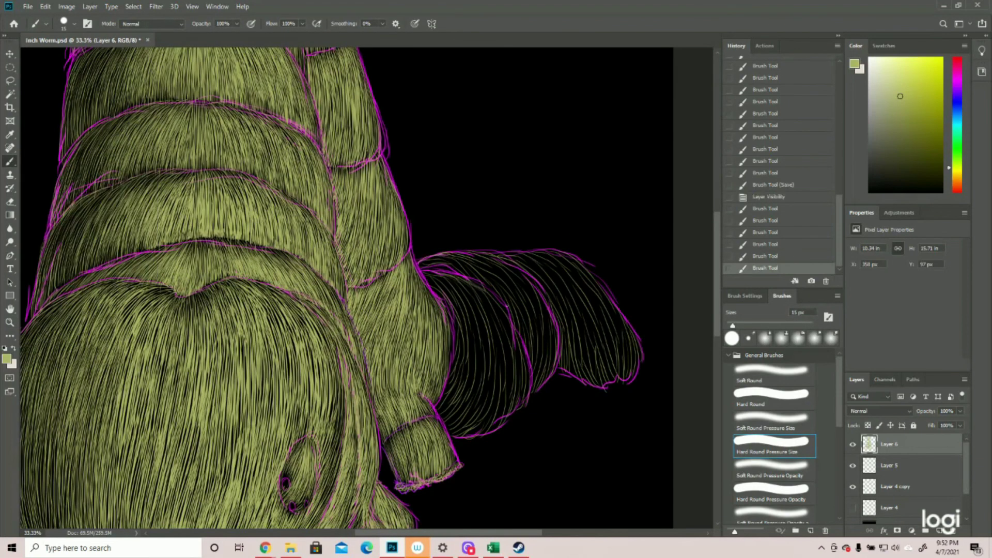
mouse_move(475, 283)
left_mouse_down()
mouse_move(508, 313)
mouse_move(529, 393)
left_mouse_up()
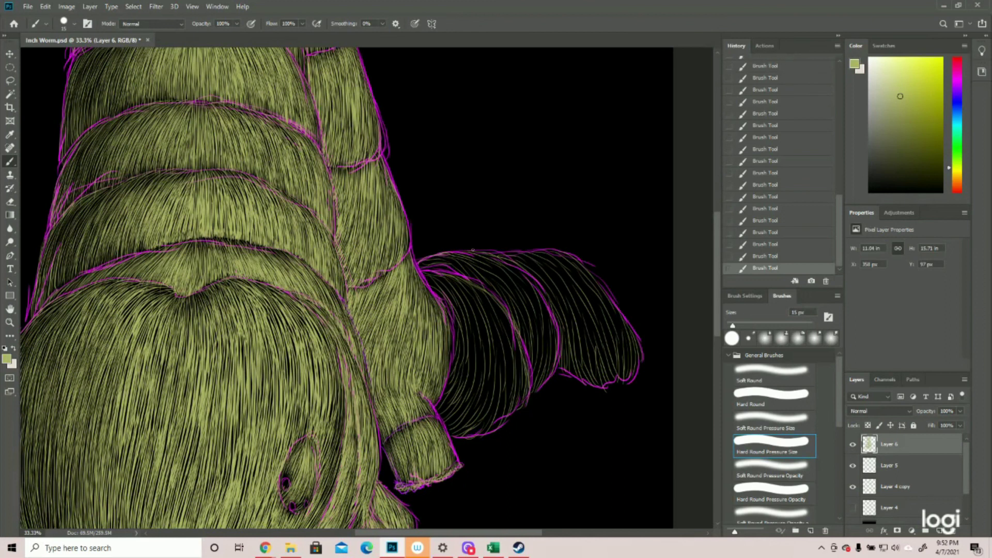
left_click_drag(484, 254, 502, 264)
left_click_drag(505, 261, 542, 297)
left_click_drag(550, 311, 559, 373)
left_click(852, 487)
- Build up strokes along the first tail segment's outer and lower edges and the right edge of the second tail segment
mouse_move(455, 279)
left_mouse_down()
mouse_move(499, 303)
mouse_move(509, 329)
left_mouse_up()
mouse_move(504, 311)
left_mouse_down()
mouse_move(522, 383)
mouse_move(510, 412)
left_mouse_up()
mouse_move(509, 414)
left_mouse_down()
mouse_move(484, 437)
mouse_move(490, 429)
mouse_move(463, 437)
left_mouse_up()
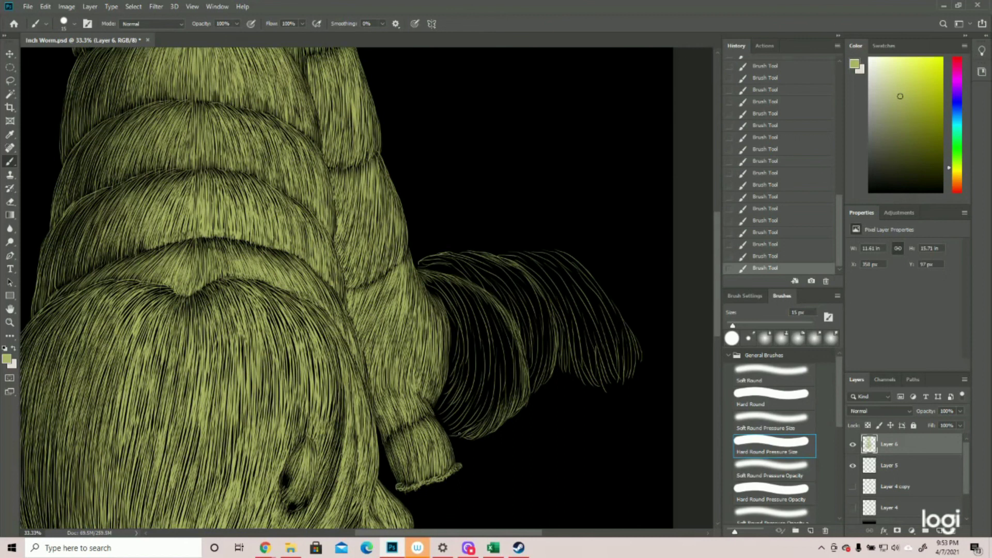
left_click_drag(470, 423, 452, 435)
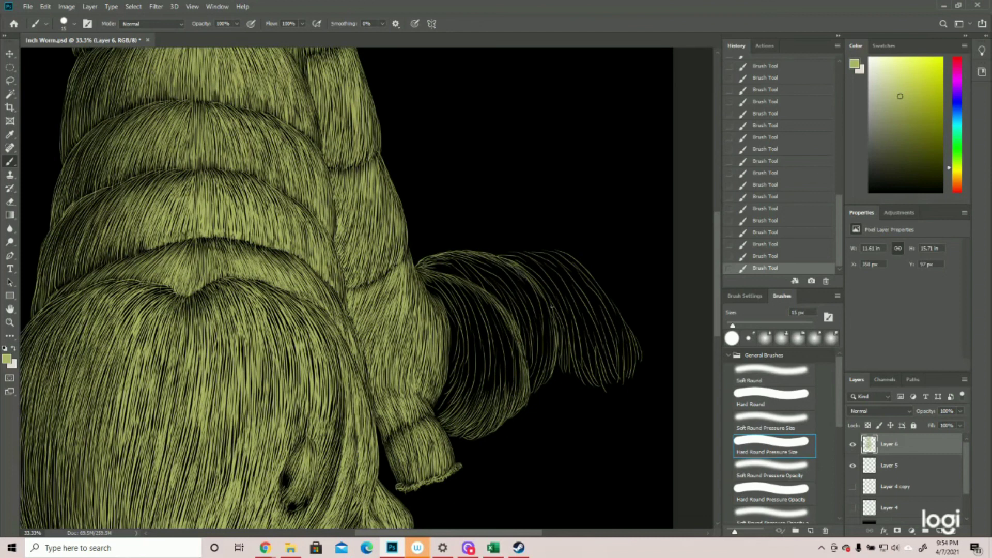
mouse_move(540, 292)
left_mouse_down()
mouse_move(548, 371)
mouse_move(552, 333)
mouse_move(534, 389)
mouse_move(545, 383)
mouse_move(548, 342)
mouse_move(540, 386)
left_mouse_up()
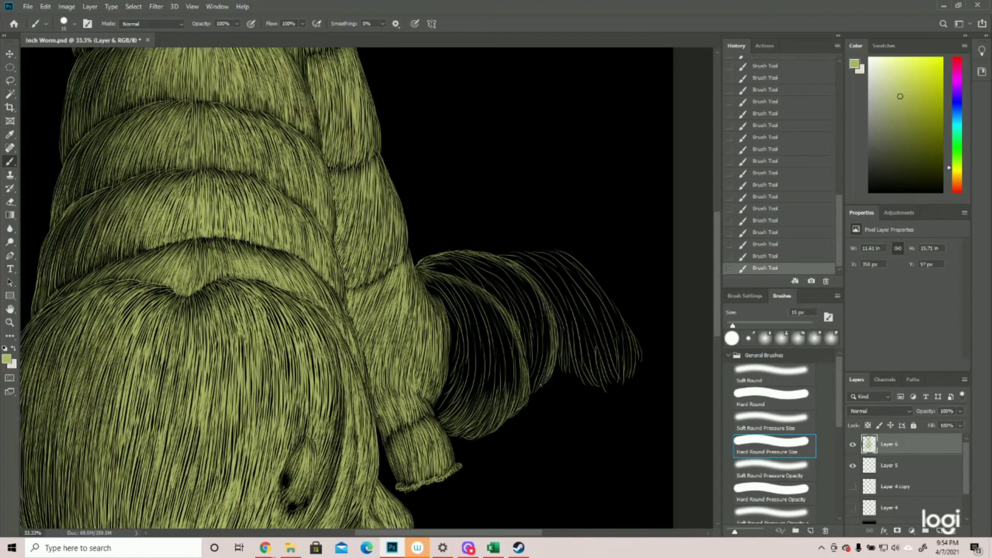
mouse_move(547, 344)
left_mouse_down()
mouse_move(533, 389)
mouse_move(550, 333)
left_mouse_up()
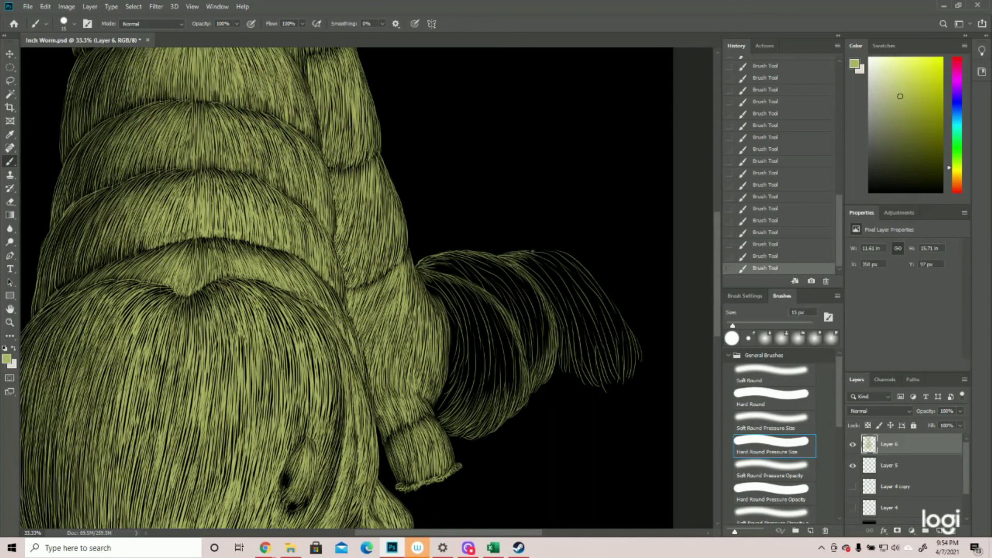
- Brush strokes along the last tail segment's upper edge and build up short strokes around its tip and lower end
mouse_move(537, 250)
left_mouse_down()
mouse_move(577, 265)
mouse_move(621, 317)
left_mouse_up()
mouse_move(600, 291)
left_mouse_down()
mouse_move(640, 371)
mouse_move(630, 356)
mouse_move(631, 371)
left_mouse_up()
mouse_move(624, 331)
left_mouse_down()
mouse_move(630, 371)
mouse_move(626, 379)
mouse_move(620, 359)
mouse_move(617, 387)
left_mouse_up()
mouse_move(600, 342)
left_mouse_down()
mouse_move(605, 386)
mouse_move(590, 390)
left_mouse_up()
left_click_drag(569, 346, 574, 391)
- Brush long curved strokes over the left side of the first tail segment, next to the rear body
scroll(558, 350, "up", 1)
mouse_move(425, 292)
left_mouse_down()
mouse_move(453, 331)
mouse_move(462, 369)
left_mouse_up()
mouse_move(460, 341)
left_mouse_down()
mouse_move(446, 402)
mouse_move(460, 387)
left_mouse_up()
left_click_drag(455, 429, 480, 360)
left_click_drag(437, 291, 509, 350)
- Fill the middle and right side of the first tail segment with dense overlapping strokes
left_click_drag(448, 304, 479, 364)
left_click_drag(465, 326, 481, 401)
mouse_move(462, 302)
left_mouse_down()
mouse_move(488, 348)
mouse_move(493, 393)
left_mouse_up()
left_click_drag(483, 316, 517, 371)
left_click_drag(501, 331, 517, 416)
left_click_drag(493, 332, 506, 418)
- Start the strokes at the upper left end of the second tail segment and save the document
left_click_drag(587, 242, 567, 241)
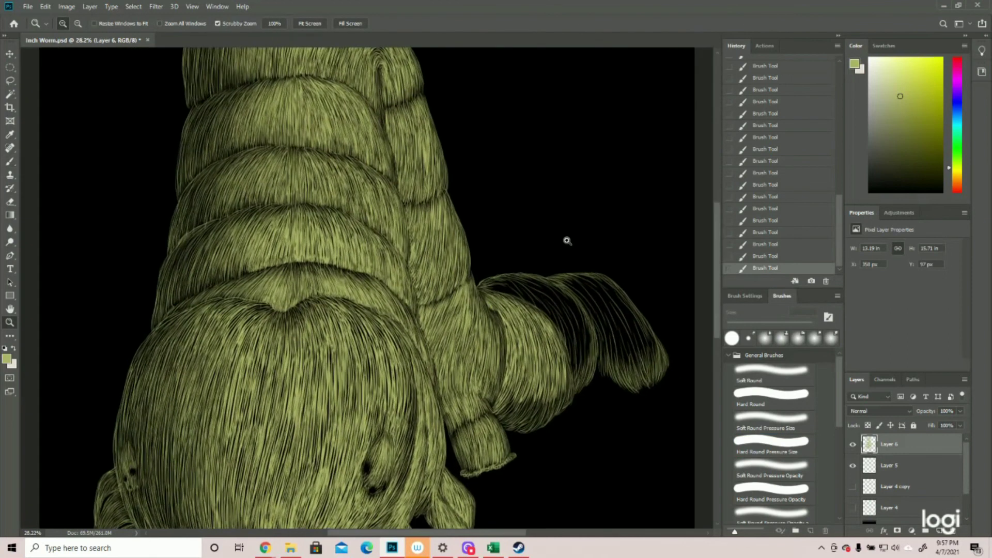
left_click_drag(575, 278, 580, 277)
left_click(14, 163)
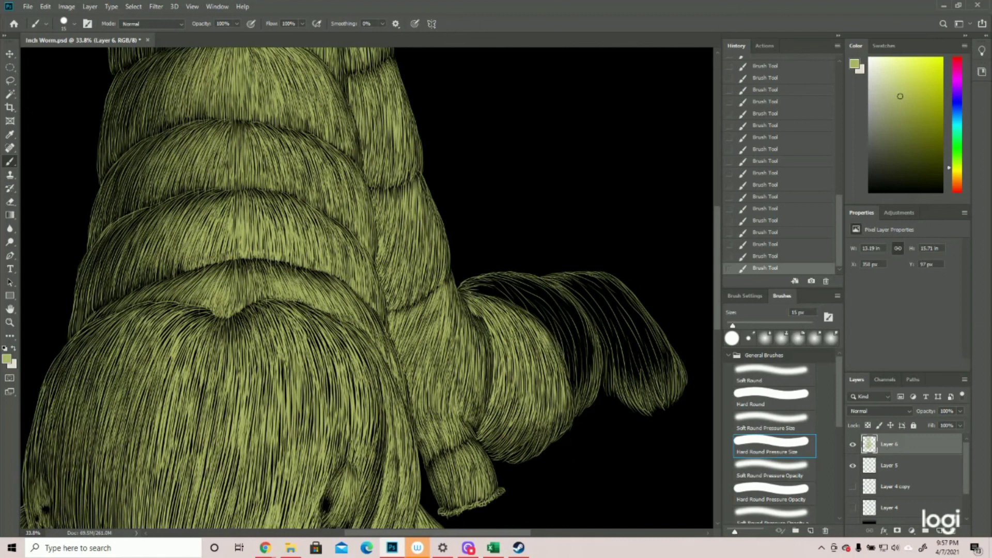
left_click_drag(469, 293, 531, 317)
key("z")
left_click_drag(646, 292, 572, 293)
key("ctrl+s")
- Brush curved strokes over the upper part of the second tail segment, following its arch
left_click_drag(444, 274, 522, 274)
key("b")
left_click_drag(392, 333, 412, 391)
left_click_drag(254, 240, 282, 248)
left_click_drag(259, 240, 323, 258)
mouse_move(288, 234)
left_mouse_down()
mouse_move(362, 279)
mouse_move(364, 241)
left_mouse_up()
left_click_drag(364, 273, 391, 318)
mouse_move(327, 223)
left_mouse_down()
mouse_move(407, 268)
mouse_move(398, 298)
left_mouse_up()
- Fill the right side and lower end of the second tail segment with dense overlapping strokes
left_click_drag(381, 249, 439, 316)
left_click_drag(375, 269, 425, 320)
left_click_drag(435, 294, 448, 378)
left_click_drag(404, 316, 418, 403)
left_click_drag(409, 299, 416, 360)
mouse_move(418, 285)
left_mouse_down()
mouse_move(437, 390)
mouse_move(427, 397)
left_mouse_up()
left_click_drag(445, 357, 437, 395)
- Cover the last tail segment with long overlapping strokes from its upper edge toward the tip
key("z")
left_click_drag(601, 356, 543, 355)
key("b")
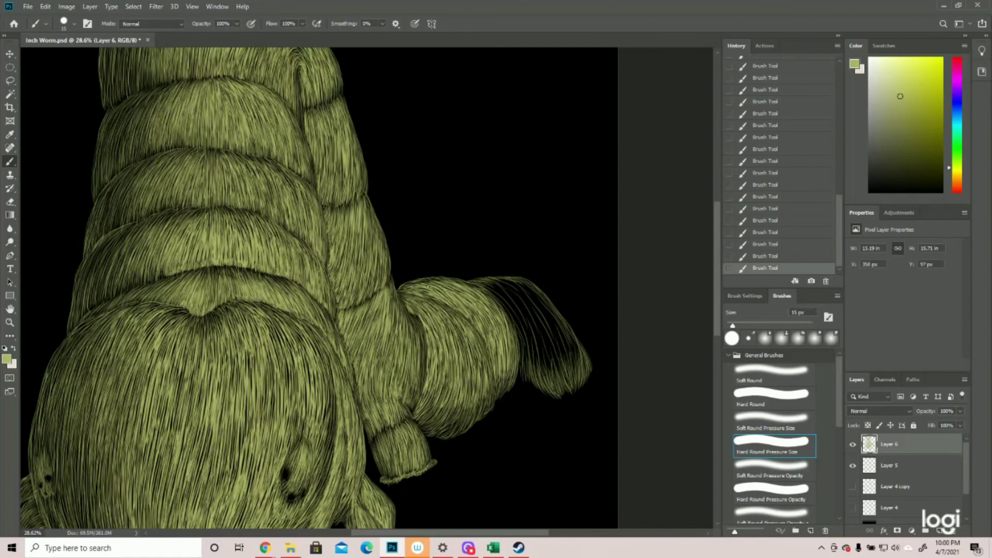
key("z")
left_click(352, 344)
left_click_drag(512, 533, 555, 533)
scroll(516, 393, "up", 2)
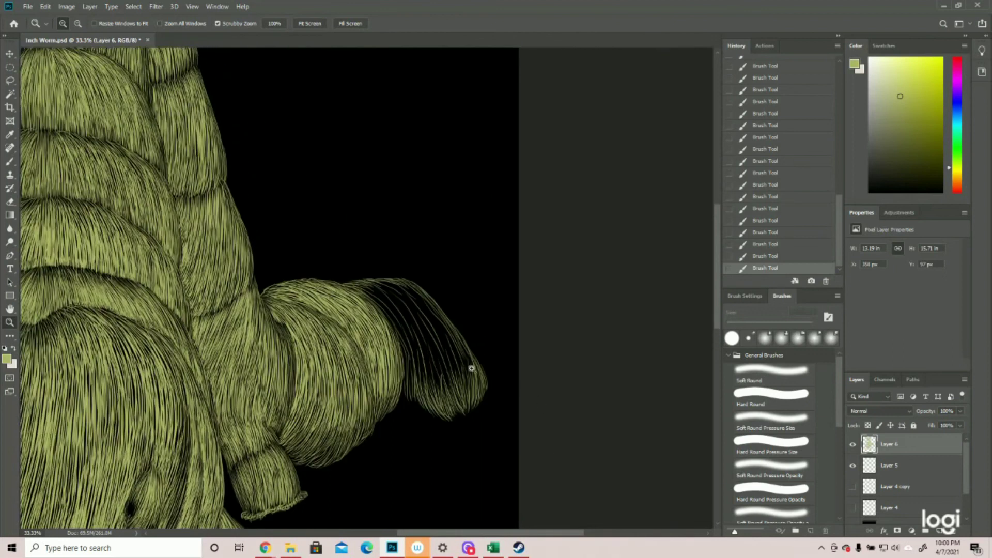
left_click(10, 162)
left_click_drag(363, 291, 425, 388)
mouse_move(366, 281)
left_mouse_down()
mouse_move(428, 309)
mouse_move(421, 351)
left_mouse_up()
mouse_move(415, 294)
left_mouse_down()
mouse_move(473, 374)
mouse_move(457, 385)
left_mouse_up()
left_click_drag(404, 298, 439, 359)
left_click_drag(420, 323, 451, 384)
mouse_move(439, 335)
left_mouse_down()
mouse_move(456, 392)
mouse_move(444, 358)
mouse_move(440, 375)
left_mouse_up()
left_click_drag(431, 347, 446, 394)
left_click_drag(429, 346, 445, 402)
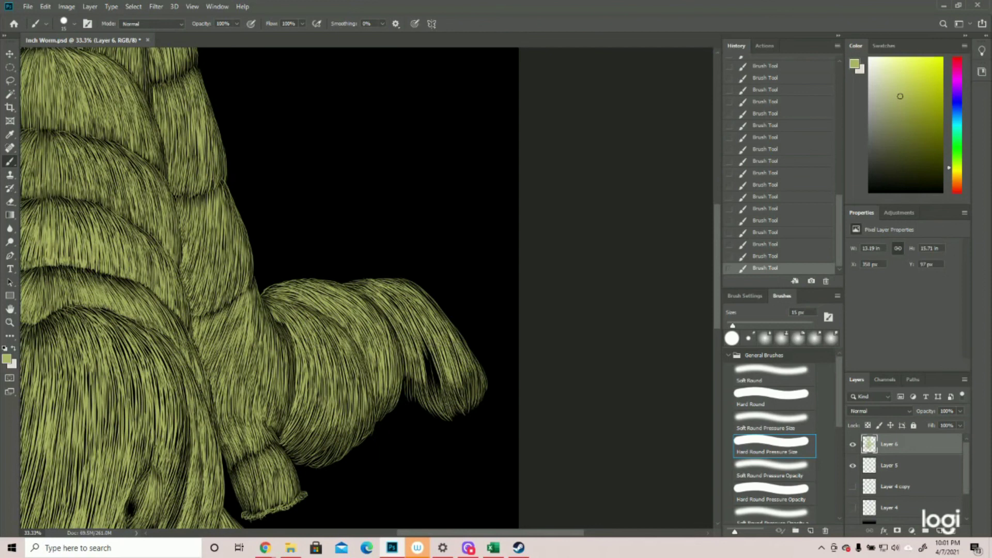
- Fill the dark gap in the lower middle of the last tail segment with short strokes
mouse_move(422, 341)
left_mouse_down()
mouse_move(441, 393)
mouse_move(431, 385)
mouse_move(433, 398)
mouse_move(418, 399)
left_mouse_up()
mouse_move(415, 392)
left_mouse_down()
mouse_move(419, 402)
mouse_move(408, 400)
mouse_move(407, 388)
mouse_move(437, 403)
left_mouse_up()
left_click_drag(438, 361, 450, 401)
mouse_move(435, 363)
left_mouse_down()
mouse_move(433, 408)
mouse_move(419, 372)
left_mouse_up()
left_click_drag(422, 378, 425, 402)
mouse_move(418, 361)
left_mouse_down()
mouse_move(425, 402)
mouse_move(454, 396)
left_mouse_up()
- Finish the last tail segment with strokes on its right edge and tip and at its upper seam
mouse_move(475, 364)
left_mouse_down()
mouse_move(475, 399)
mouse_move(466, 401)
mouse_move(470, 388)
mouse_move(450, 405)
left_mouse_up()
left_click_drag(429, 295, 467, 351)
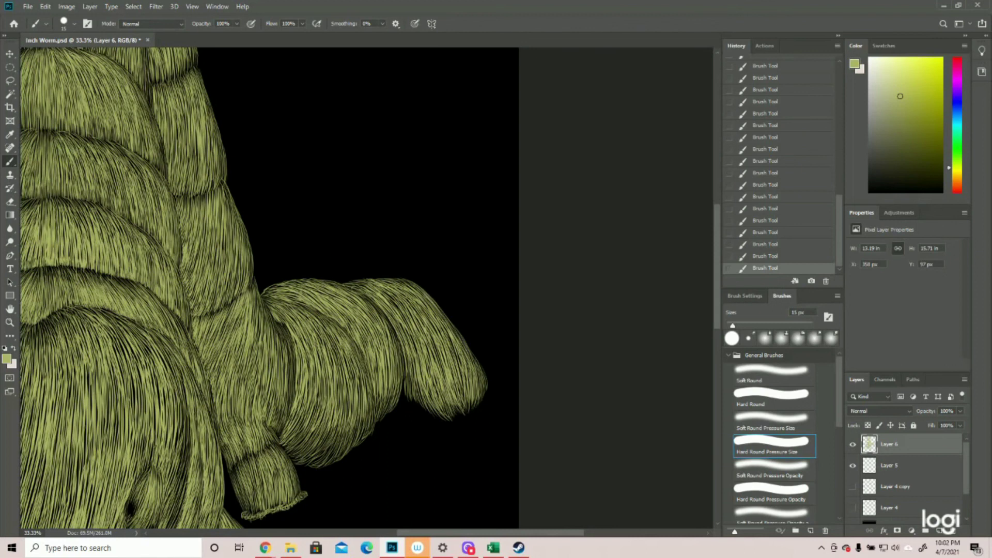
left_click_drag(354, 282, 369, 287)
left_click(10, 322)
left_click(392, 237, "alt")
left_click(392, 237, "alt")
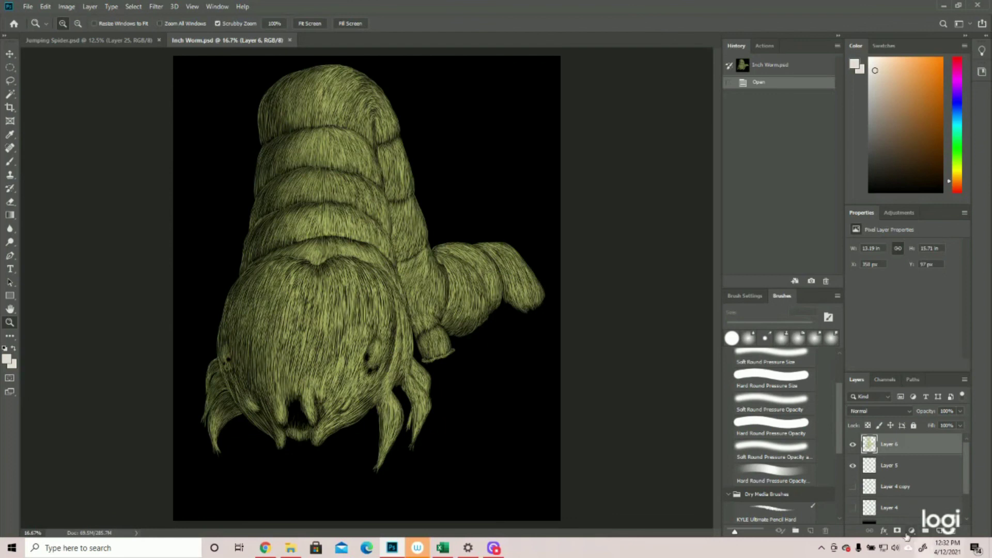
- Add a new layer above Layer 6 and set the foreground colour to brown #b18067
left_click(938, 530)
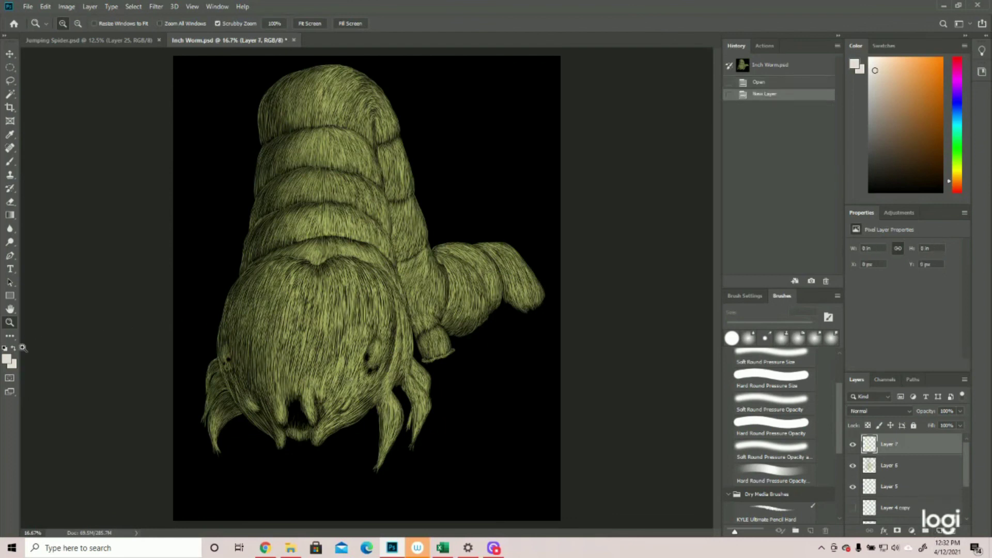
left_click(7, 358)
left_click(780, 263)
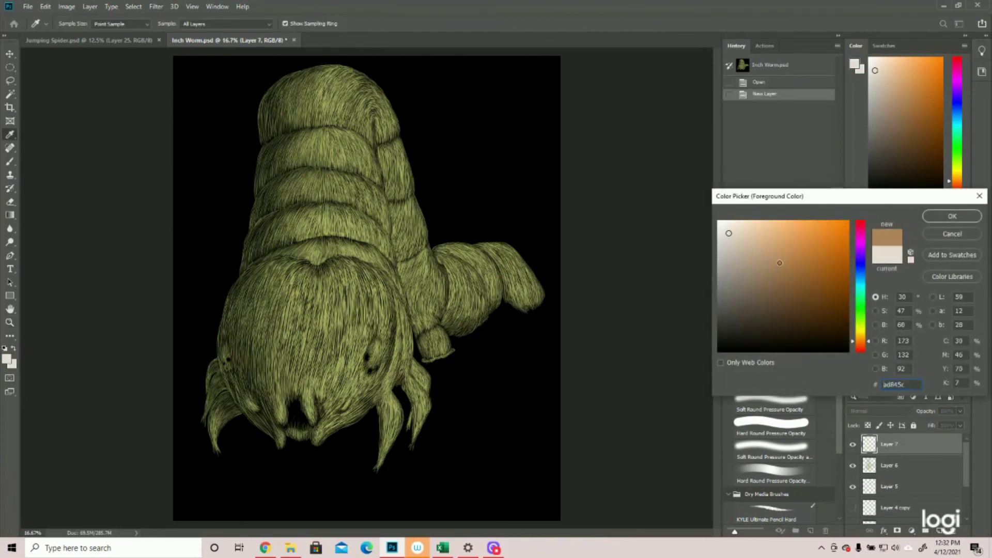
left_click(860, 346)
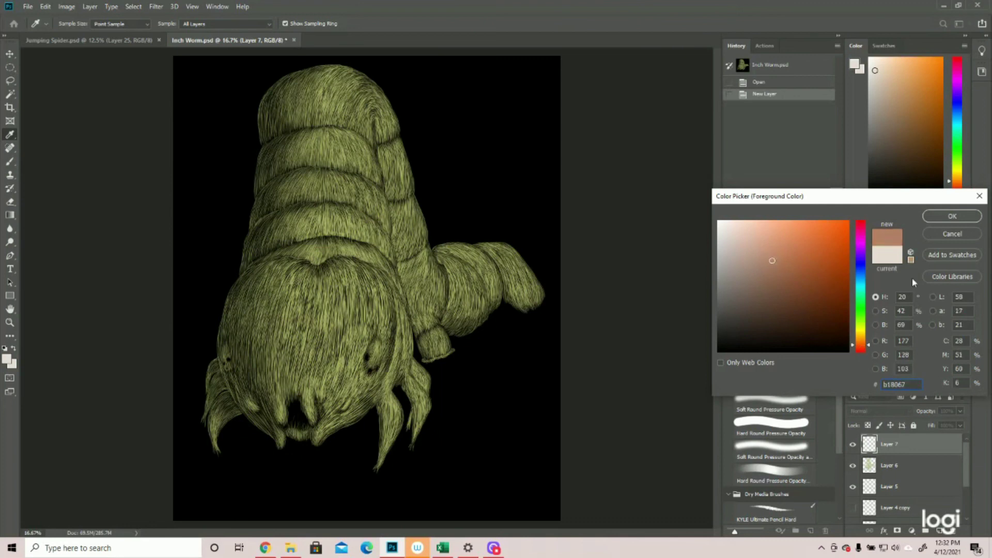
key("Return")
- Brush brown strokes over the dark eye spots on both sides of the head with the 15 px Hard Round Pressure Size brush
key("z")
left_click(357, 386)
left_click(356, 385)
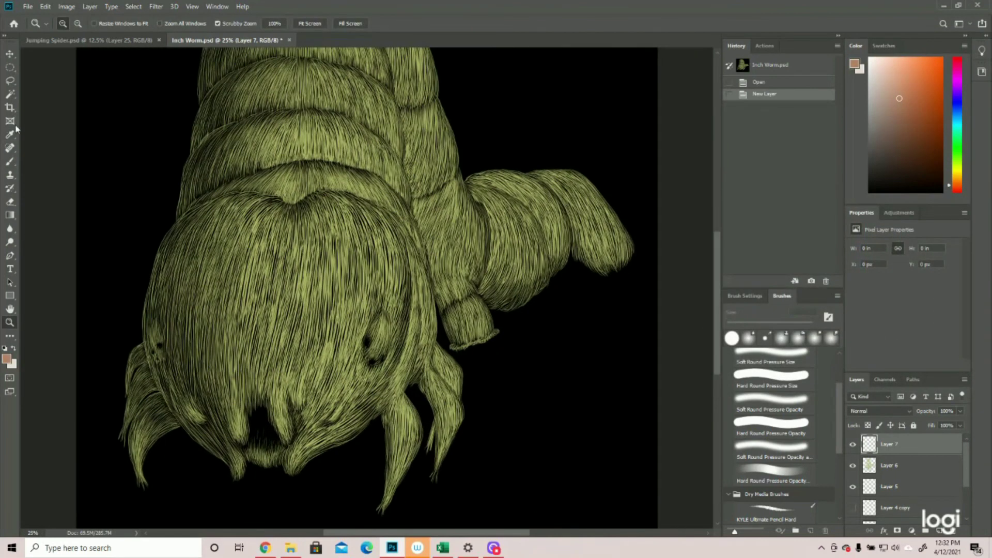
left_click(11, 161)
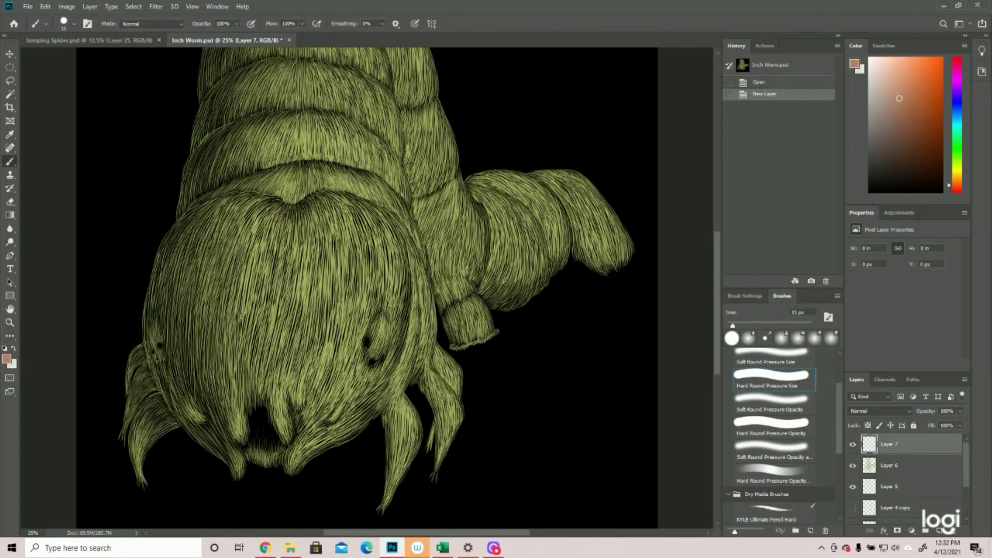
left_click_drag(369, 341, 368, 347)
left_click_drag(371, 363, 383, 358)
left_click_drag(159, 344, 160, 349)
- Add another new layer and sample the body's olive green as the foreground colour
left_click(939, 530)
left_click(10, 323)
left_click_drag(365, 249, 445, 250)
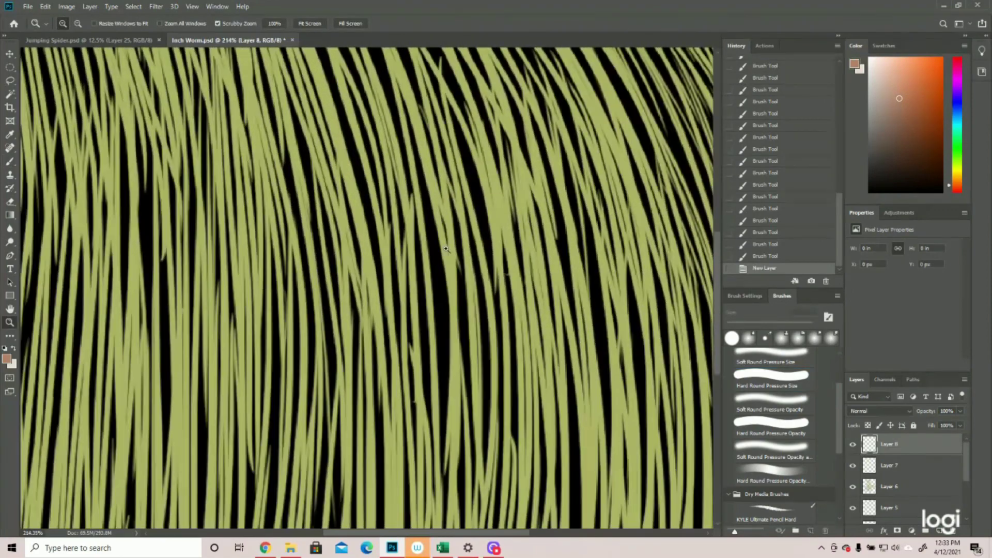
left_click(6, 358)
left_click(372, 265)
left_click(952, 219)
- Brush fine stray olive-green hairs along the outlines of the front legs on both sides of the head
left_click_drag(610, 309, 499, 346)
left_click_drag(356, 358, 359, 358)
left_click(359, 358)
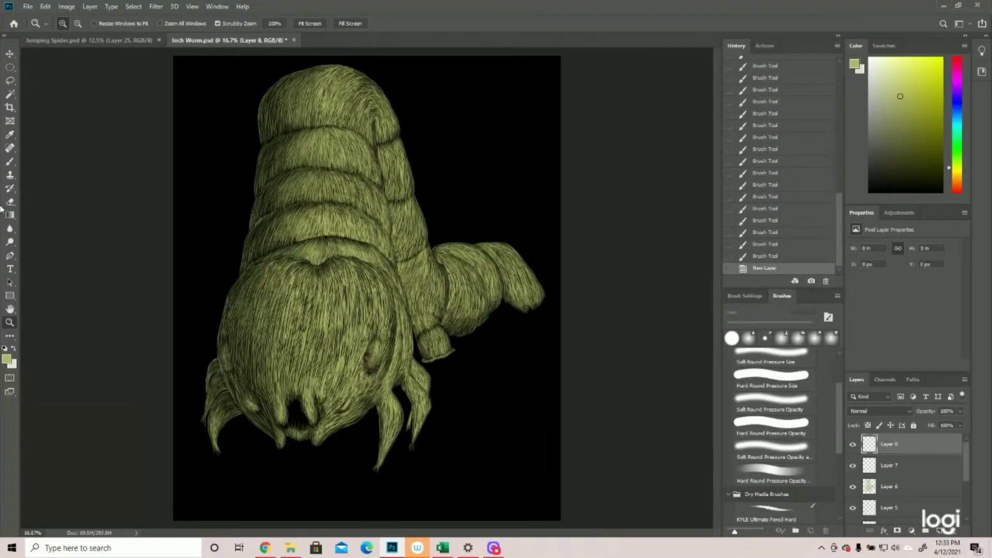
left_click(10, 162)
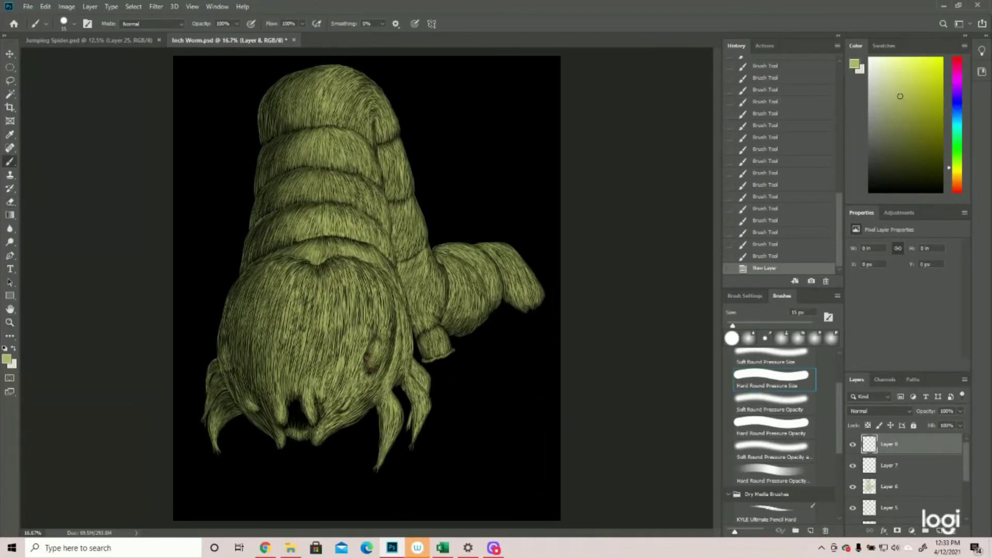
left_click_drag(402, 406, 362, 438)
mouse_move(413, 412)
left_mouse_down()
mouse_move(416, 419)
mouse_move(436, 412)
mouse_move(439, 364)
left_mouse_up()
mouse_move(207, 412)
left_mouse_down()
mouse_move(202, 421)
mouse_move(203, 397)
left_mouse_up()
left_click_drag(231, 427, 226, 436)
left_click(766, 257)
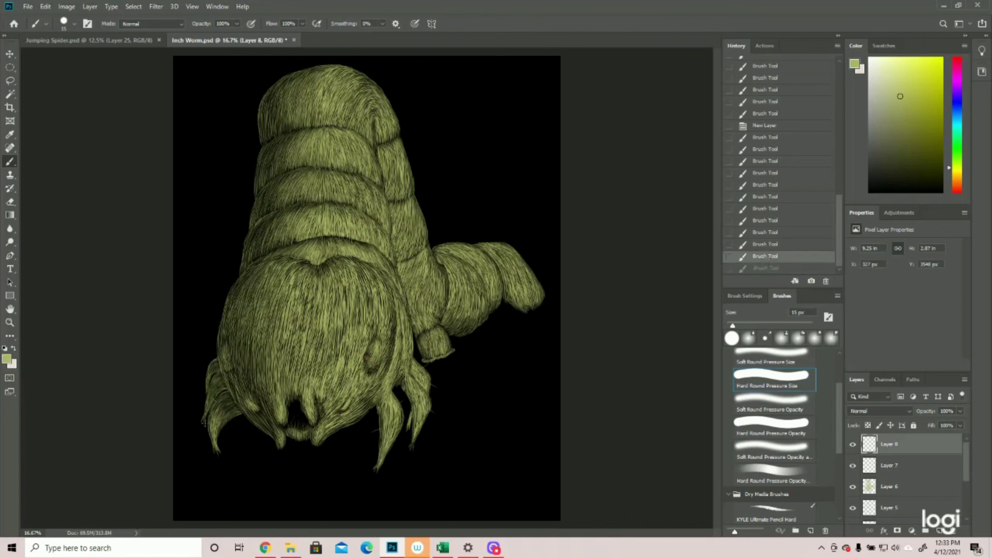
key("ctrl+shift+z")
- Brush short stray hairs outward from the head's left side and around the body's left, top and upper right outline
mouse_move(212, 364)
left_mouse_down()
mouse_move(199, 384)
mouse_move(208, 364)
left_mouse_up()
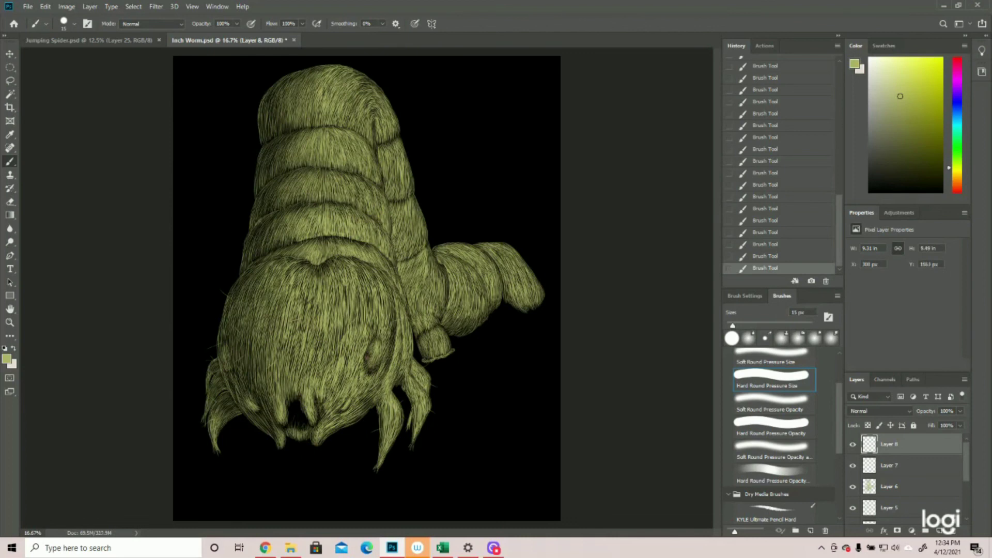
left_click_drag(256, 202, 245, 202)
left_click_drag(264, 101, 278, 74)
left_click_drag(308, 68, 304, 61)
left_click_drag(368, 76, 376, 70)
left_click_drag(398, 120, 409, 119)
key("z")
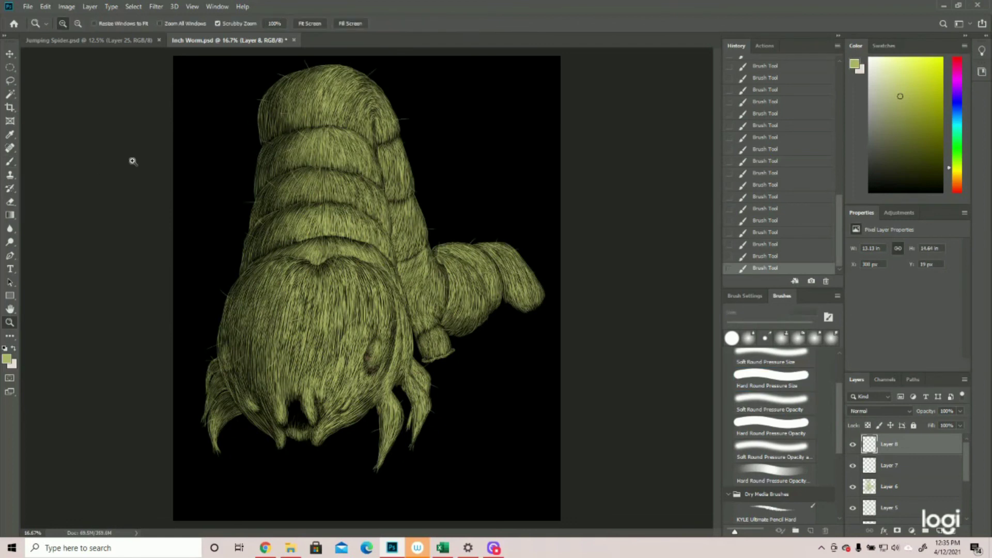